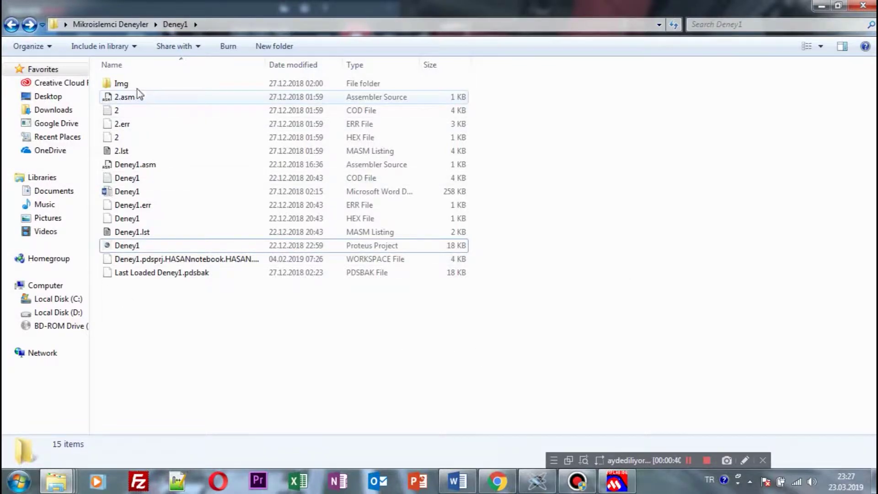
# Step: Open the Deney1 folder inside Mikroislemci Deneyler, and switch to the Deney1 Word document to view its circuit diagram
pyautogui.doubleClick(133, 23)
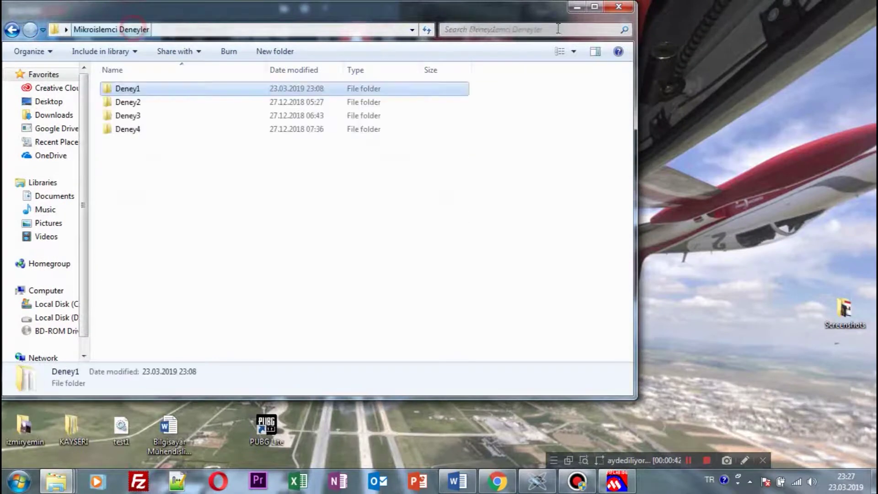
pyautogui.click(595, 6)
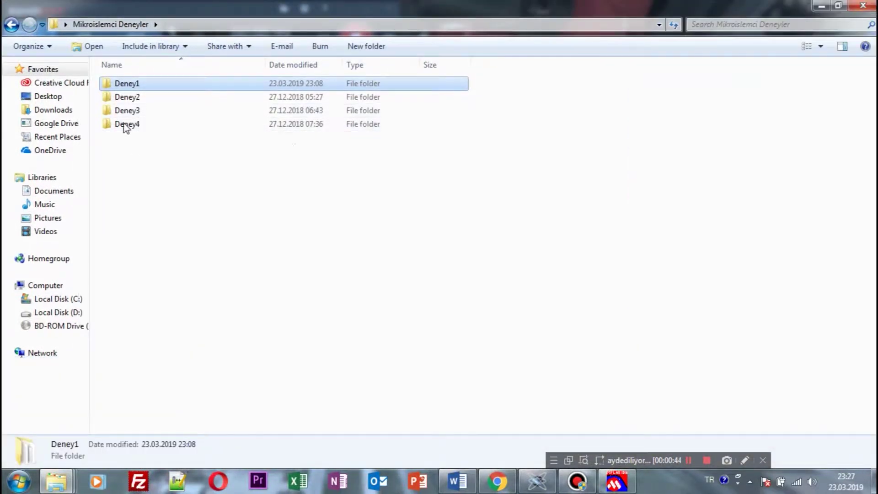
pyautogui.doubleClick(132, 85)
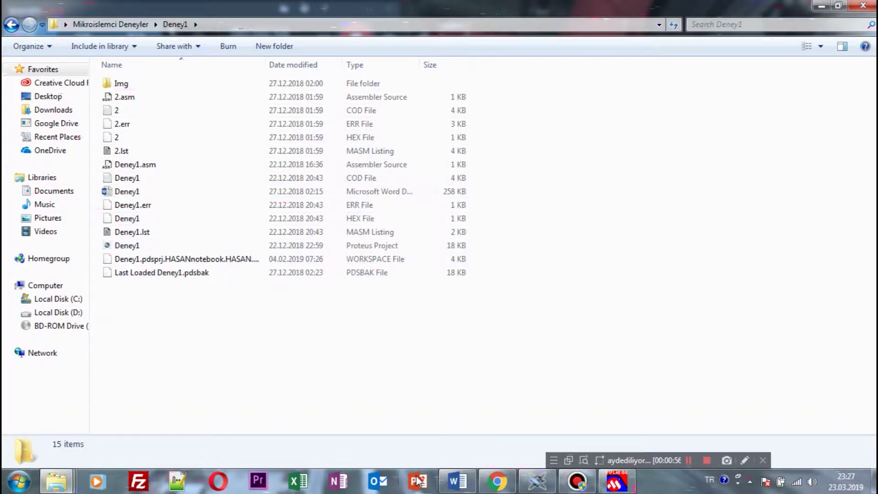
pyautogui.click(457, 481)
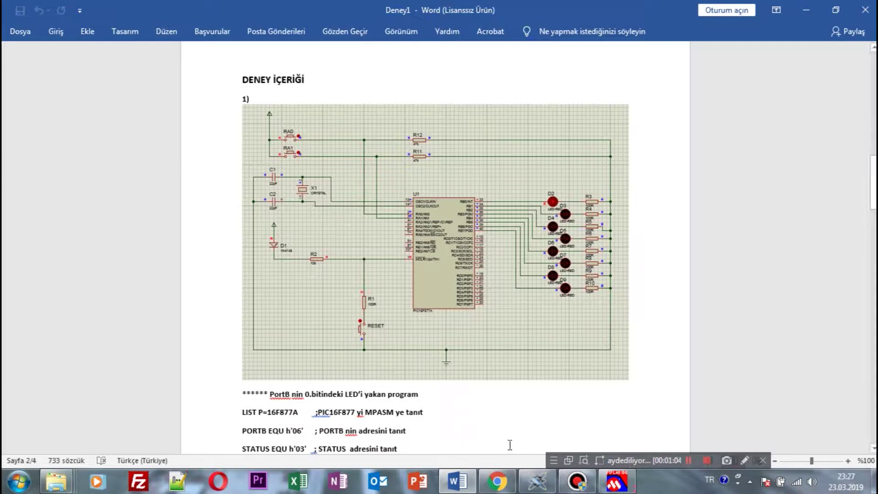
pyautogui.click(541, 481)
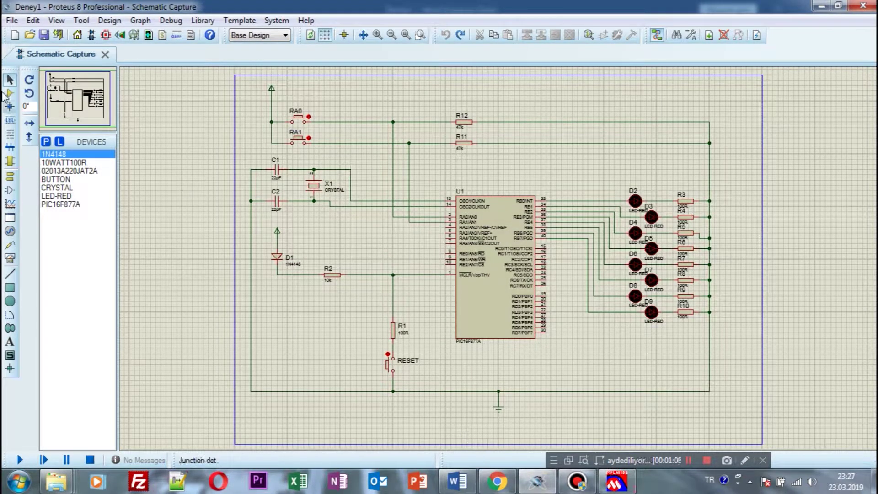
pyautogui.click(12, 20)
pyautogui.click(43, 36)
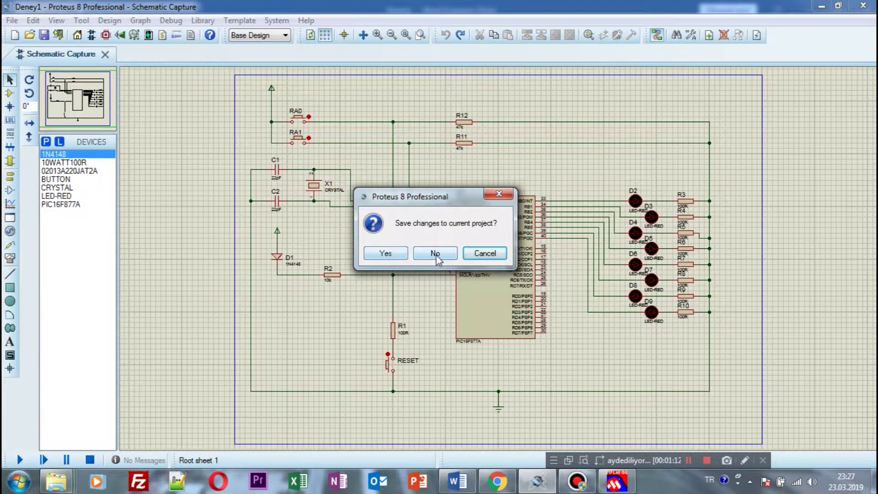
pyautogui.click(483, 254)
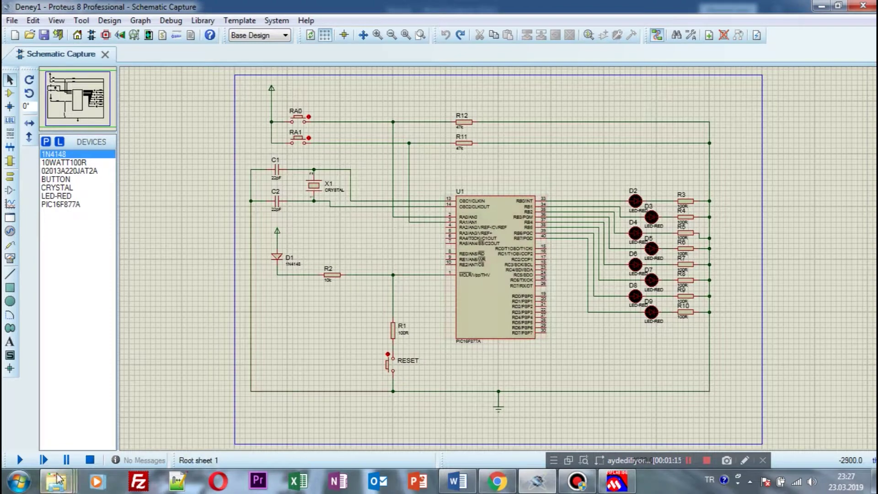
# Step: Launch another Proteus 8 Professional window and start a new project named Deney1 in the Documents folder, replacing the existing project
pyautogui.click(19, 481)
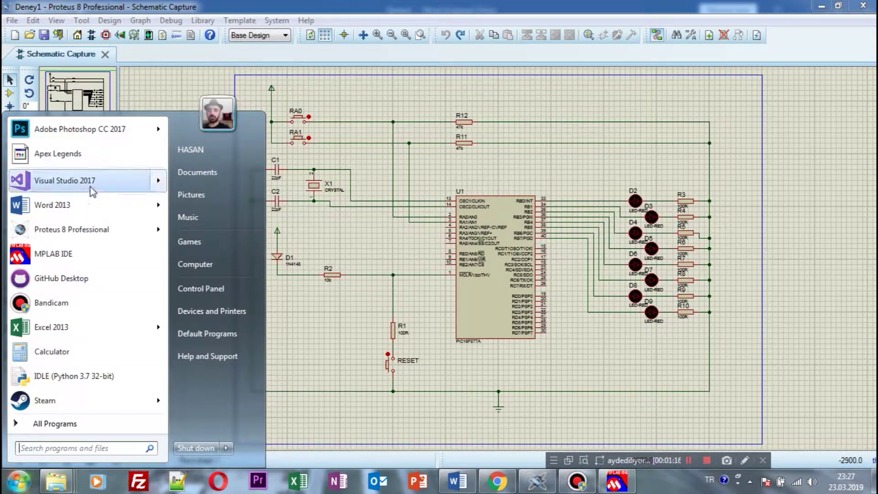
pyautogui.click(84, 229)
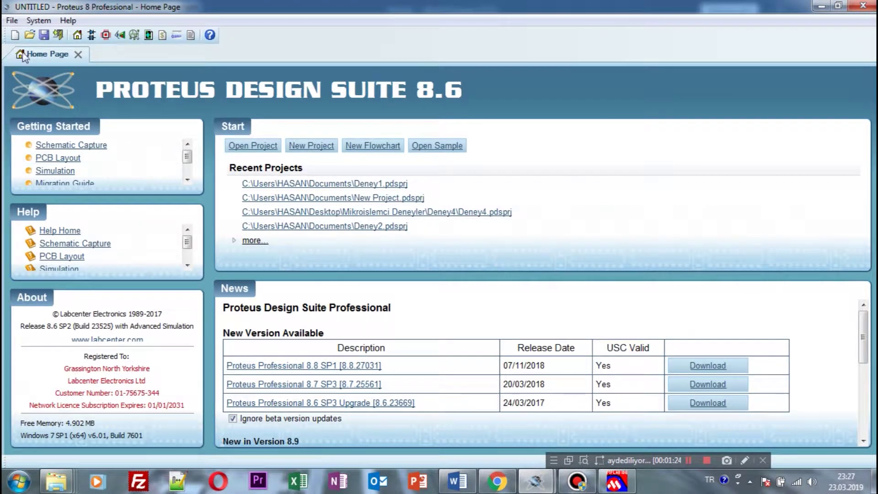
pyautogui.click(15, 36)
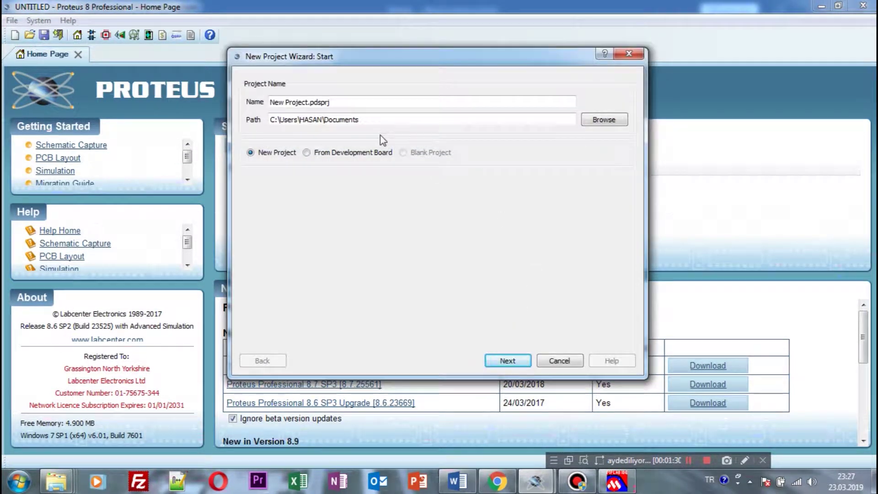
pyautogui.click(353, 102)
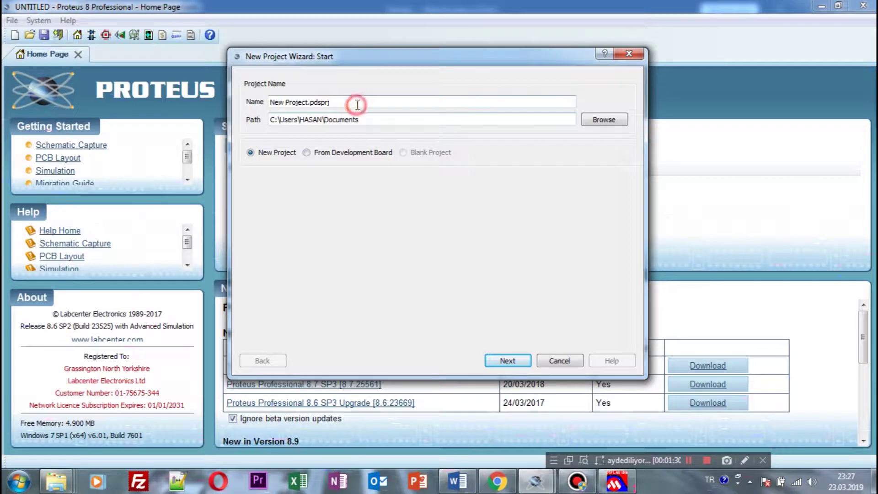
pyautogui.moveTo(359, 101); pyautogui.dragTo(243, 109)
pyautogui.press('capslock')
pyautogui.write('Den')
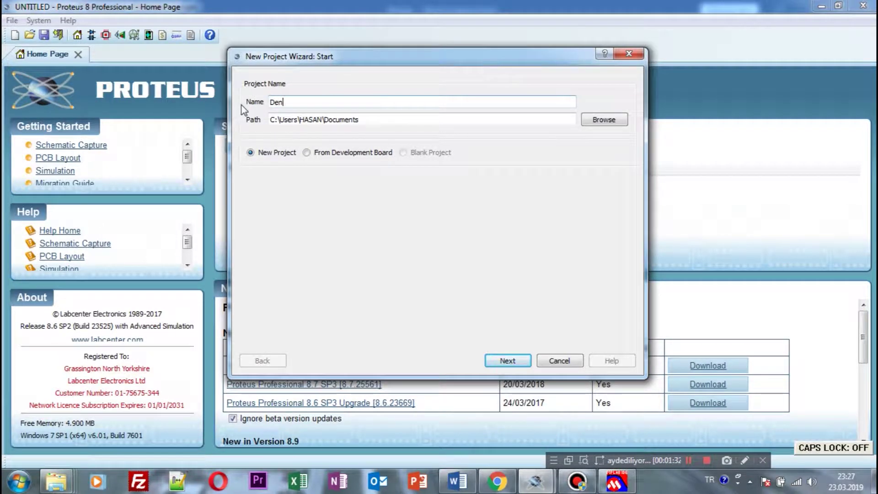
pyautogui.write('ey1')
pyautogui.press('Return')
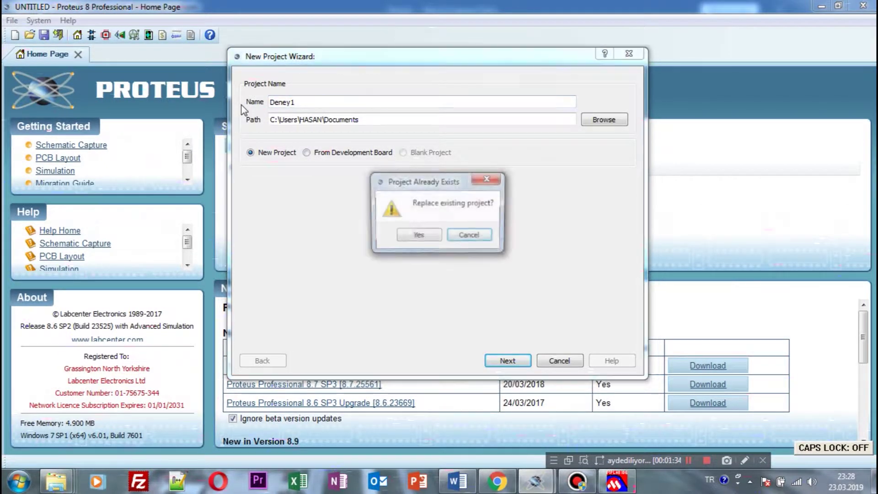
pyautogui.click(417, 236)
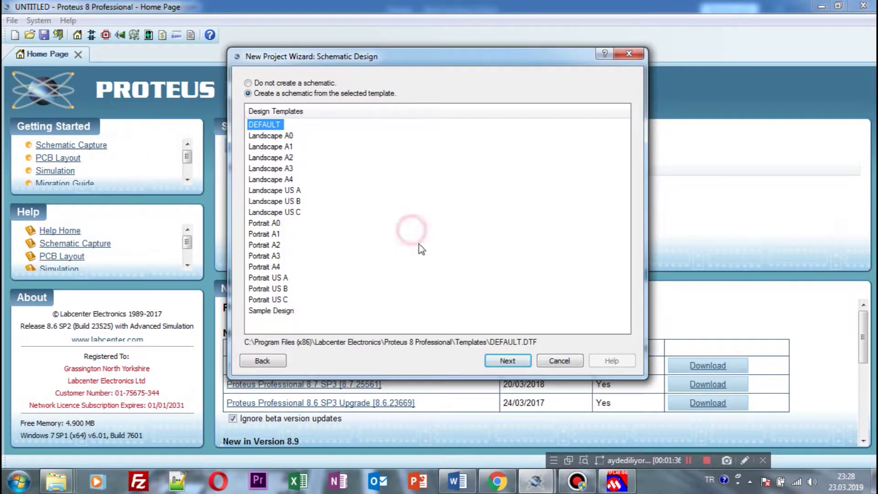
# Step: Finish the new project setup with the DEFAULT schematic template, no PCB layout and no firmware project
pyautogui.click(508, 361)
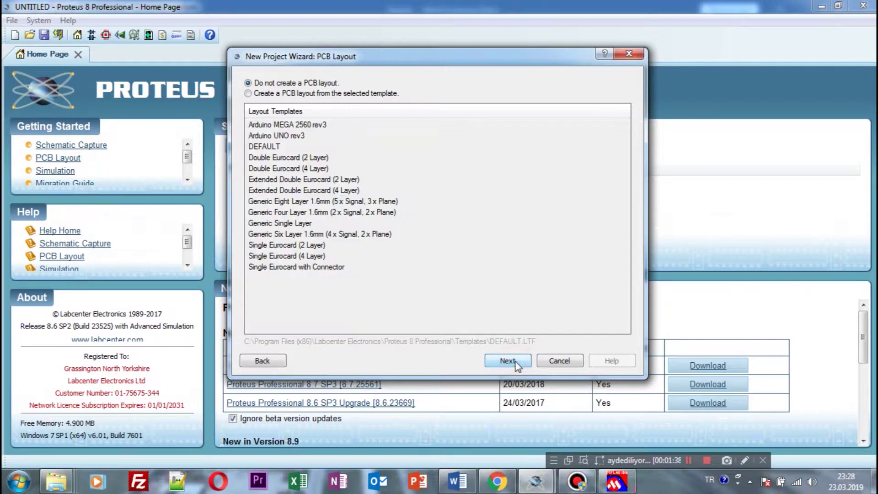
pyautogui.click(515, 364)
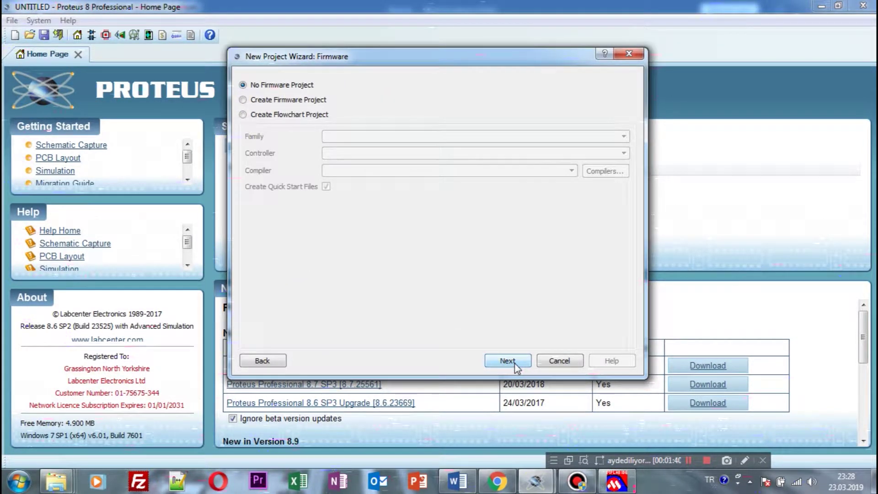
pyautogui.click(516, 364)
pyautogui.click(508, 361)
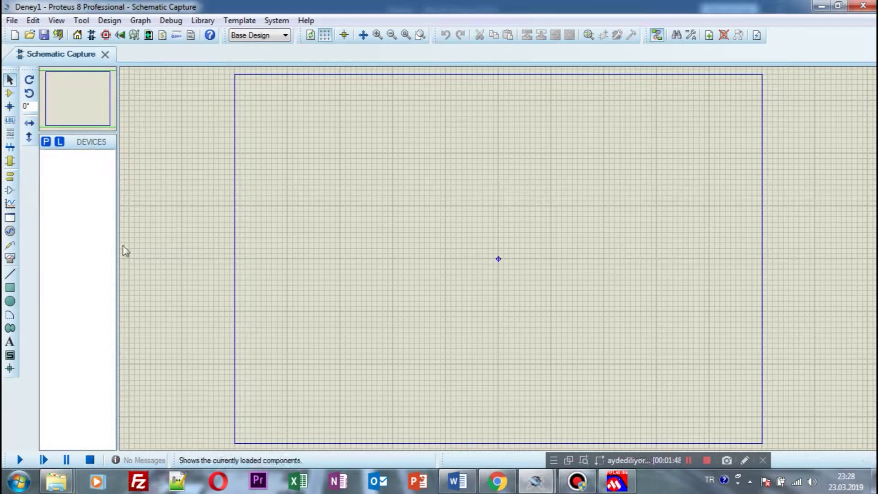
# Step: Examine the reference circuit in the completed Deney1 schematic window and in the Word document
pyautogui.moveTo(539, 482)
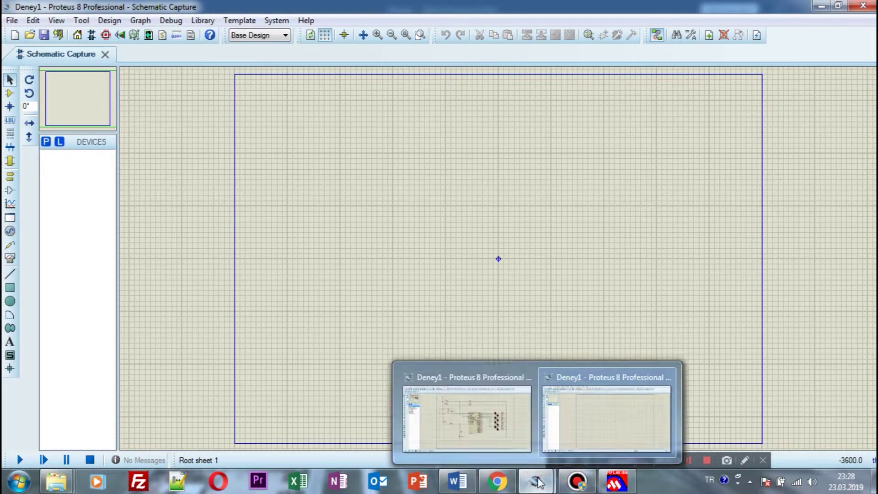
pyautogui.click(473, 418)
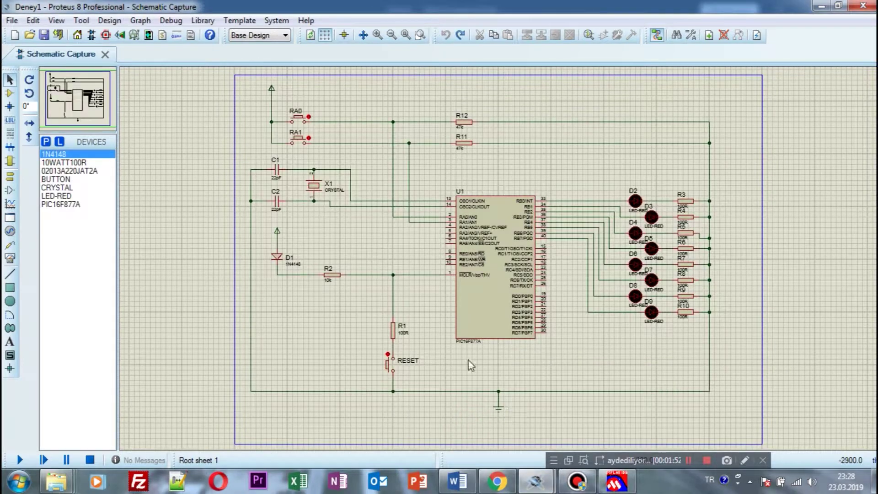
pyautogui.click(473, 231)
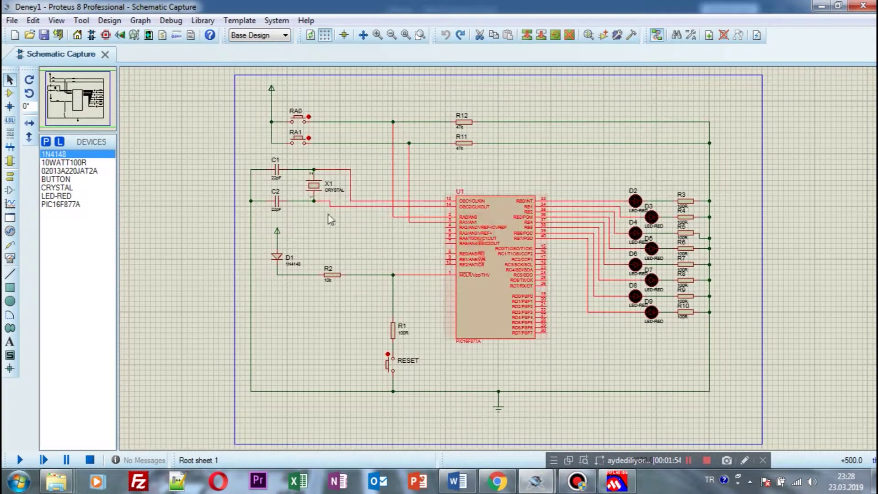
pyautogui.click(185, 166)
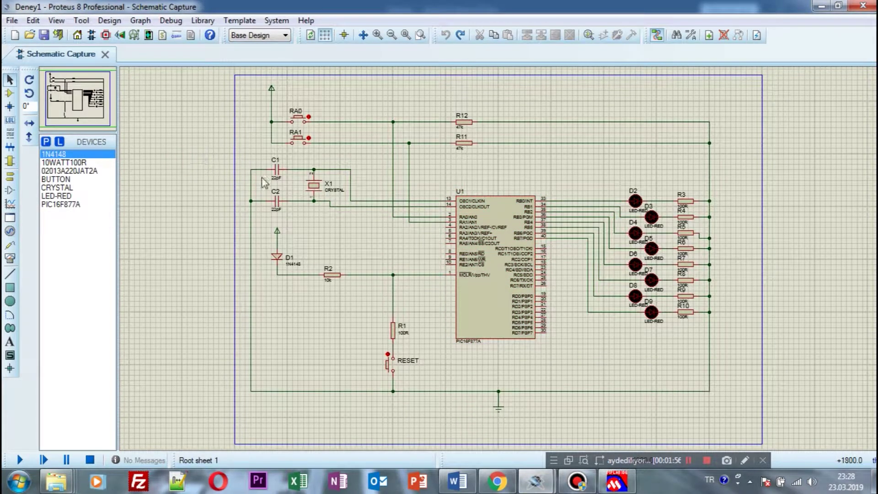
pyautogui.moveTo(536, 481)
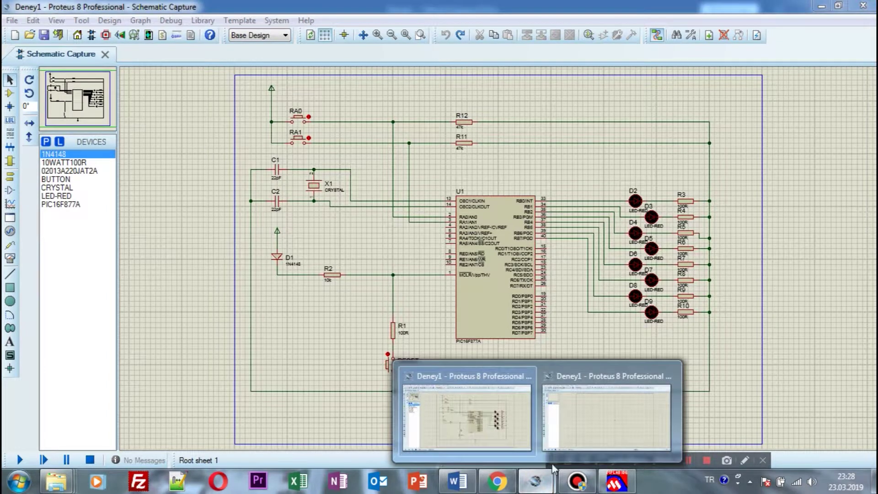
pyautogui.moveTo(555, 449)
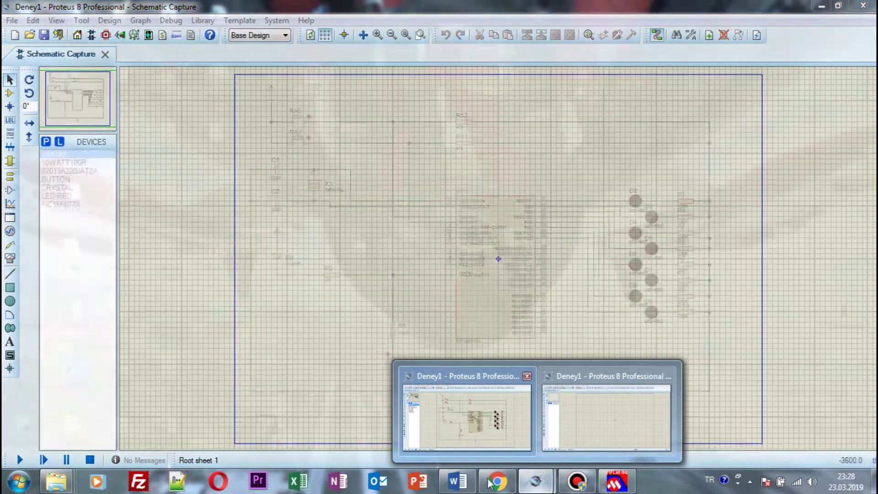
pyautogui.click(456, 486)
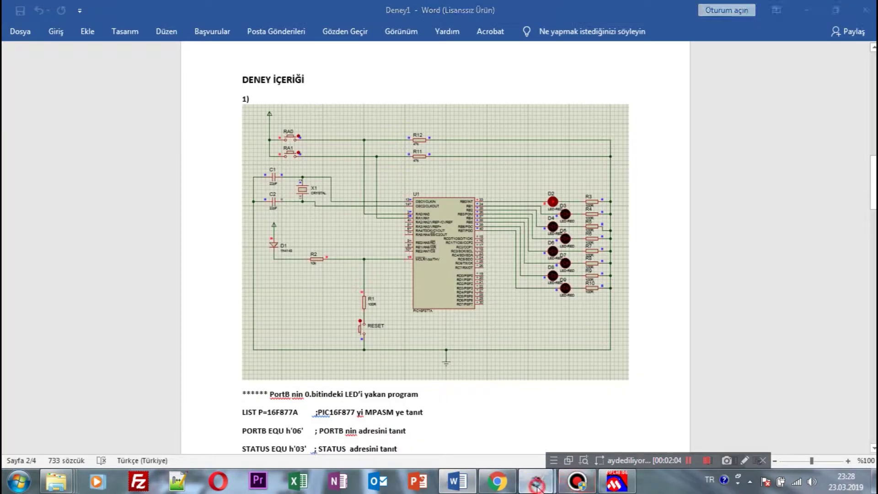
pyautogui.moveTo(536, 482)
pyautogui.click(502, 439)
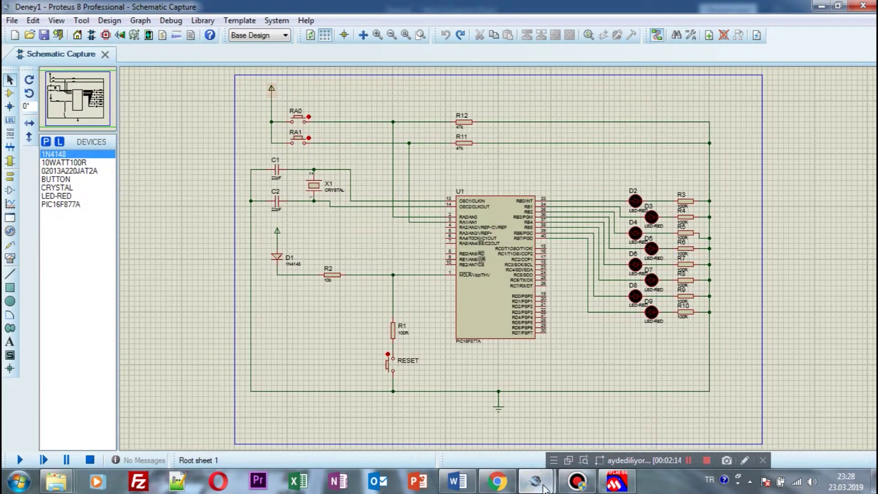
# Step: Switch to the blank Deney1 project window and place a POWER terminal near the upper-left corner of the sheet
pyautogui.moveTo(535, 481)
pyautogui.click(584, 418)
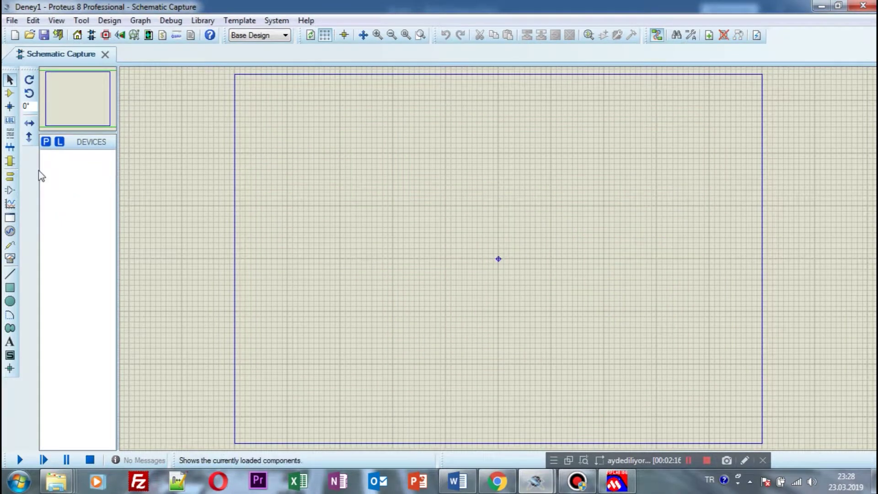
pyautogui.click(10, 161)
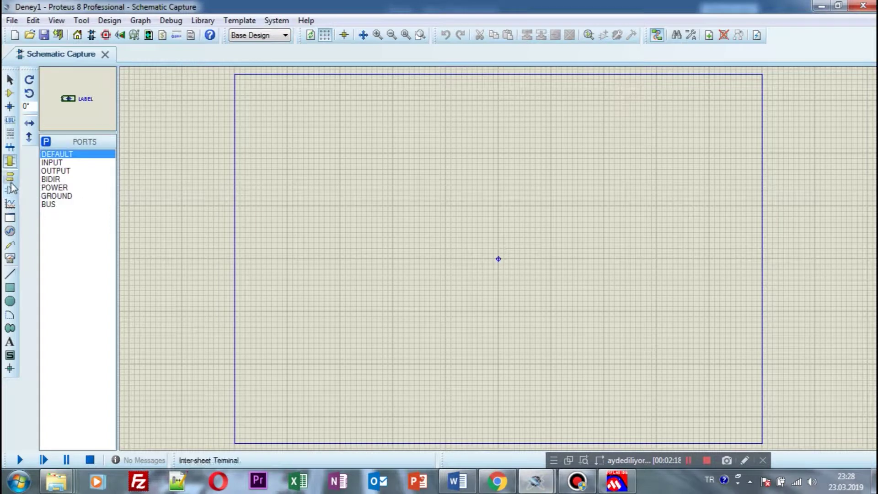
pyautogui.click(50, 178)
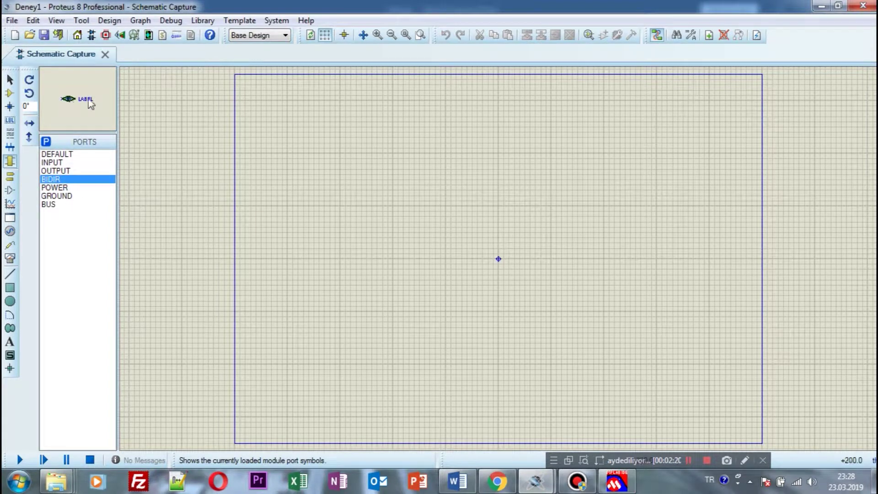
pyautogui.click(10, 183)
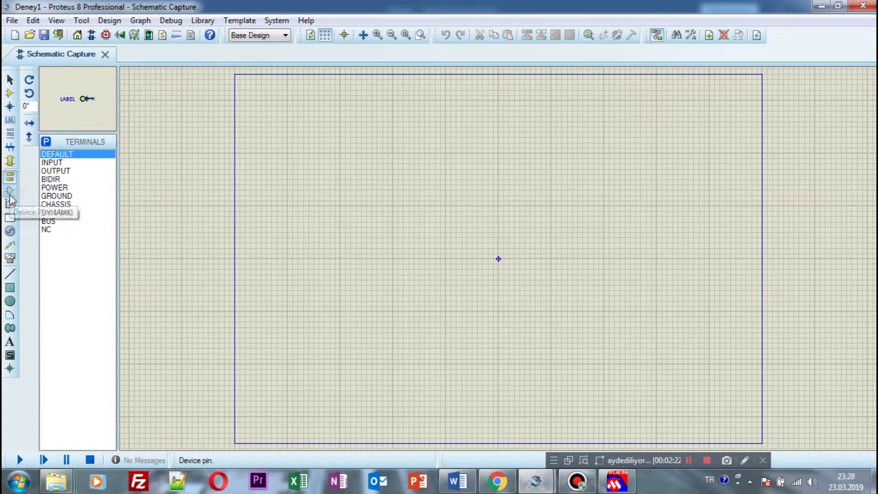
pyautogui.click(9, 179)
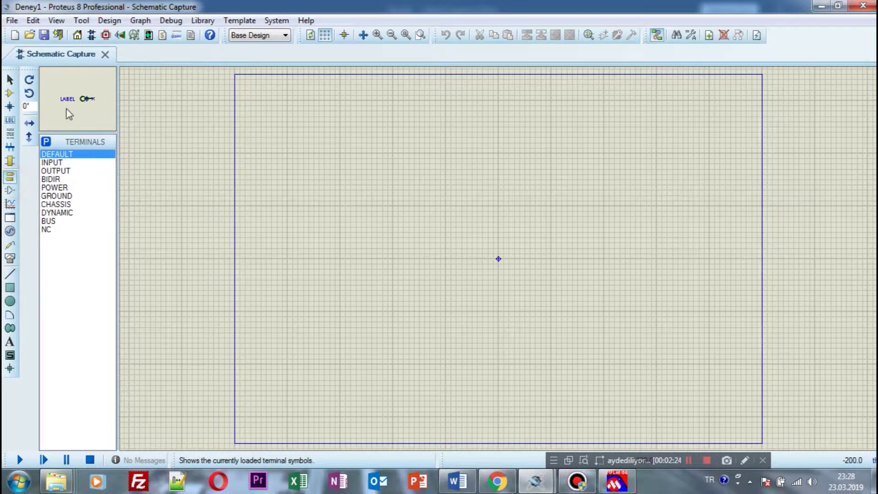
pyautogui.click(51, 190)
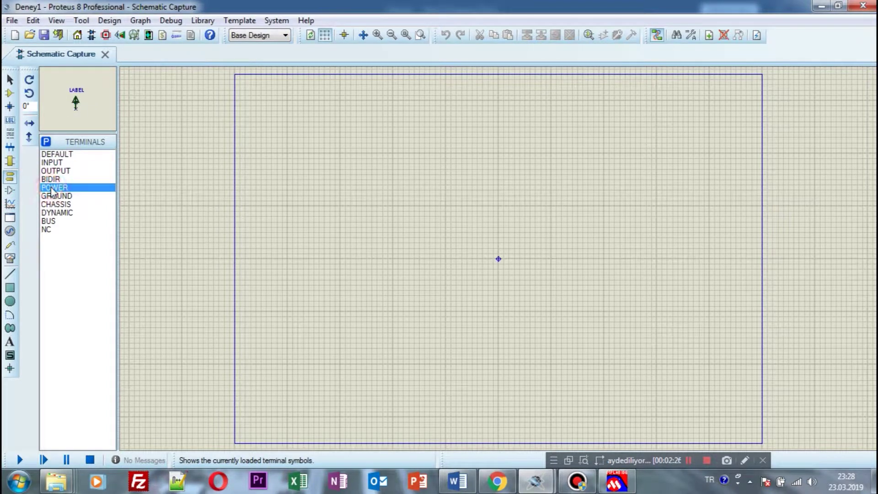
pyautogui.click(50, 179)
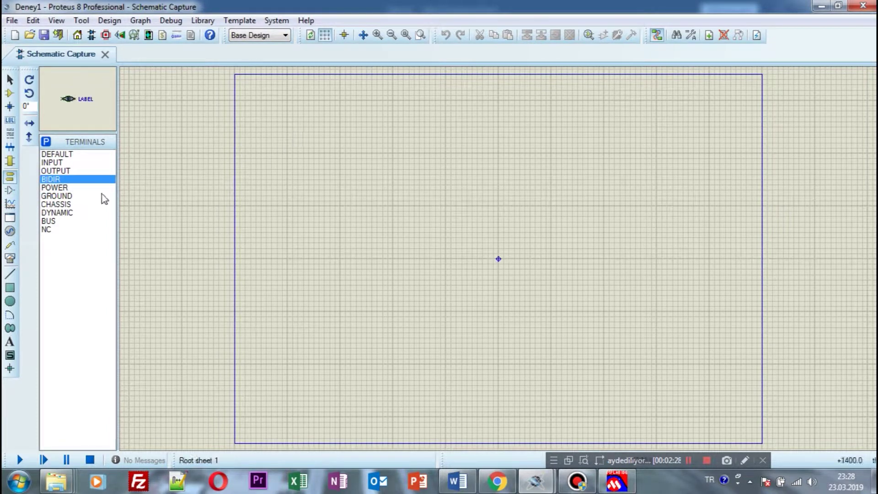
pyautogui.click(54, 187)
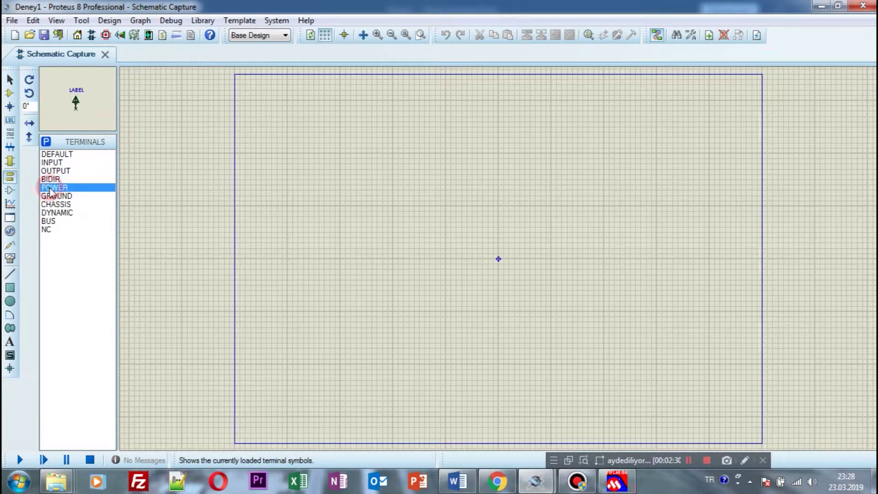
pyautogui.click(287, 120)
pyautogui.click(288, 120)
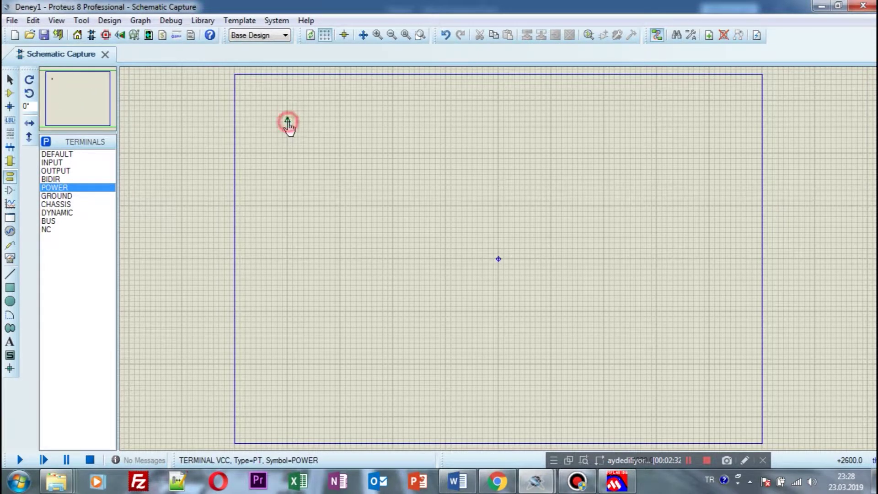
# Step: Examine the completed Deney1 schematic and compare it with the two experiment circuits and PIC16F877A program listings in the Word document
pyautogui.moveTo(539, 487)
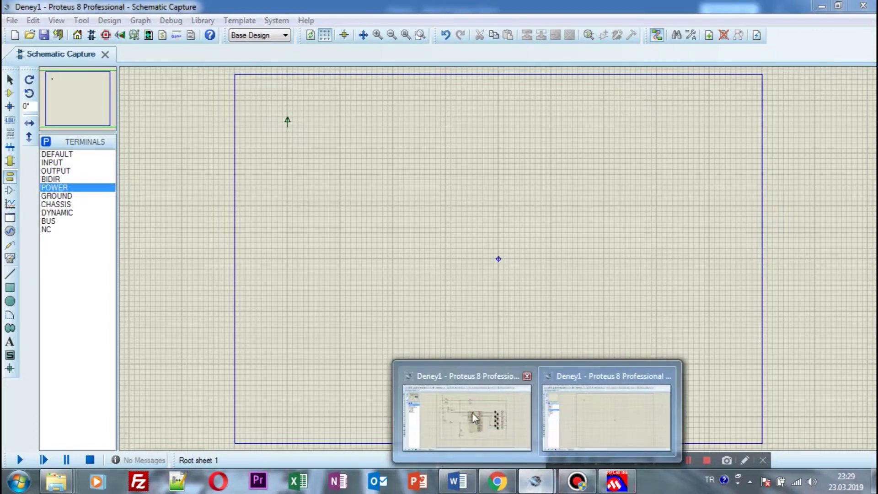
pyautogui.click(466, 419)
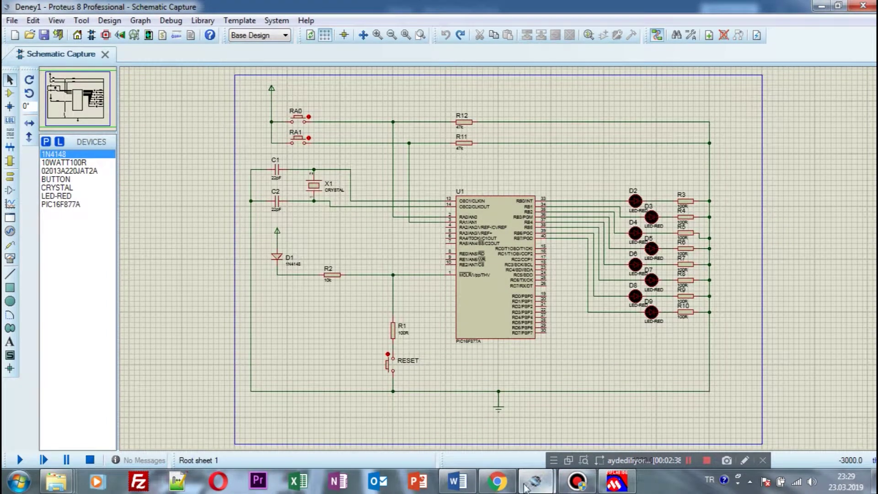
pyautogui.moveTo(454, 487)
pyautogui.click(425, 442)
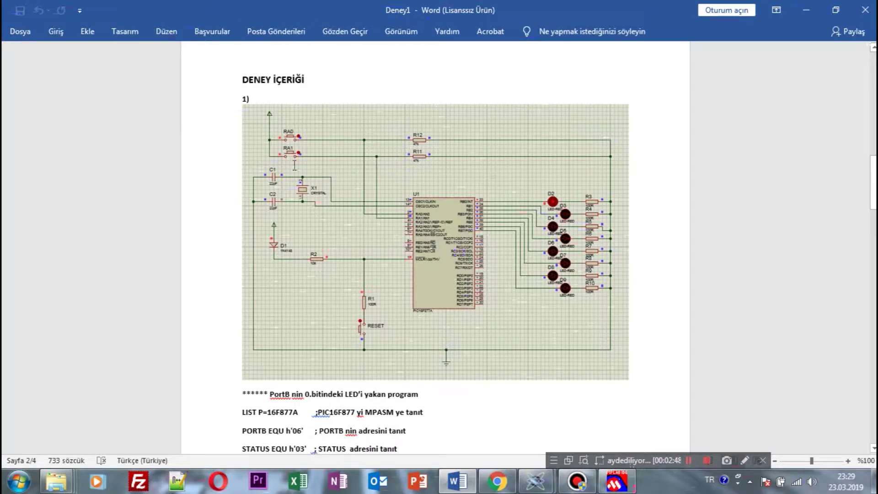
pyautogui.scroll(-15, 376, 336)
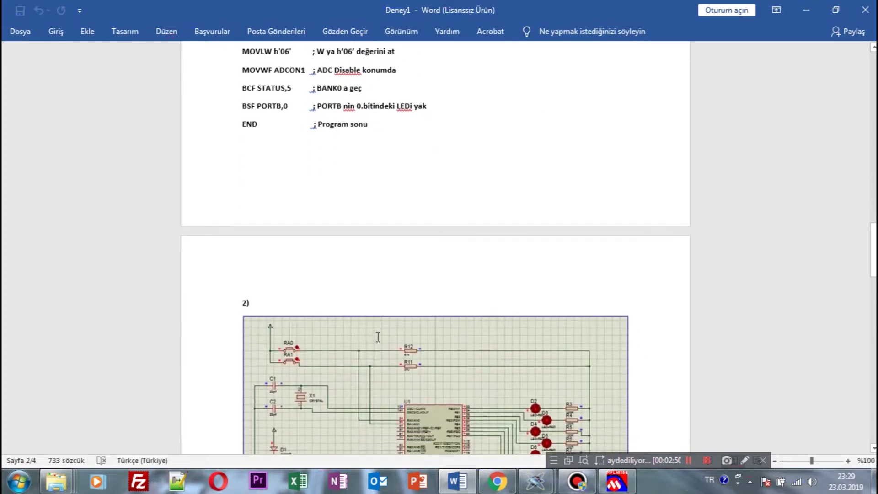
pyautogui.scroll(-3, 378, 337)
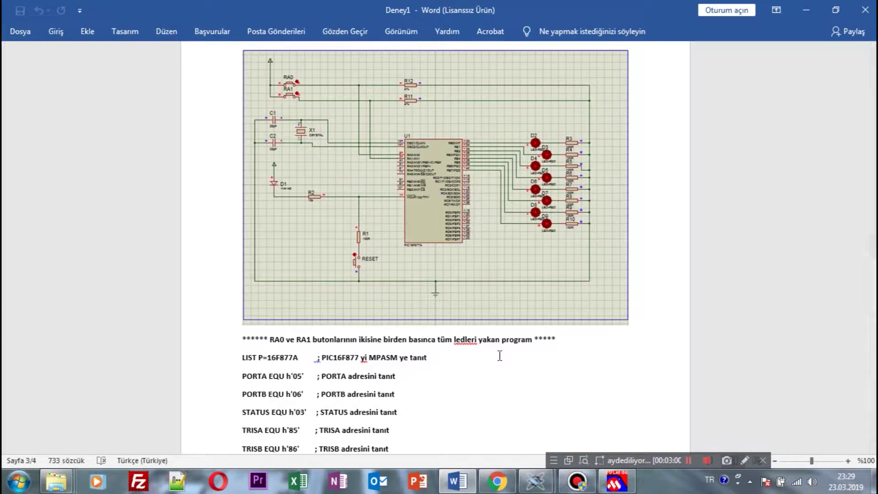
pyautogui.scroll(20, 416, 284)
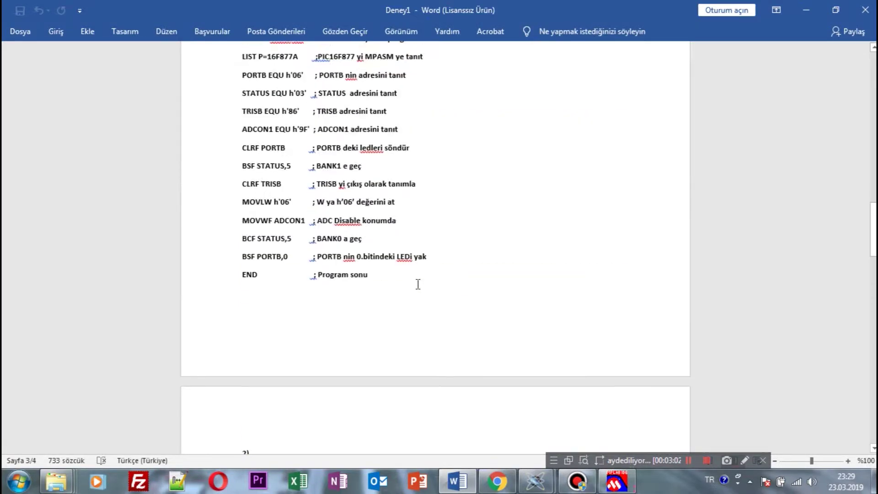
pyautogui.scroll(5, 410, 280)
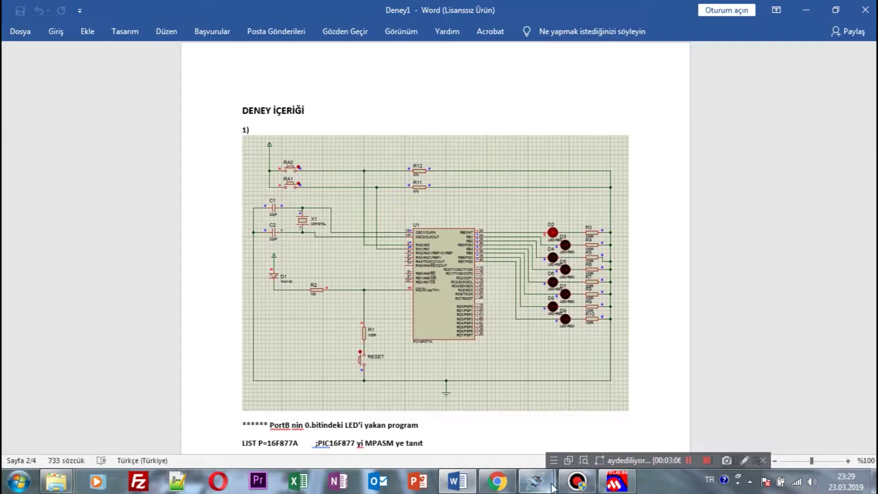
pyautogui.scroll(-1, 432, 361)
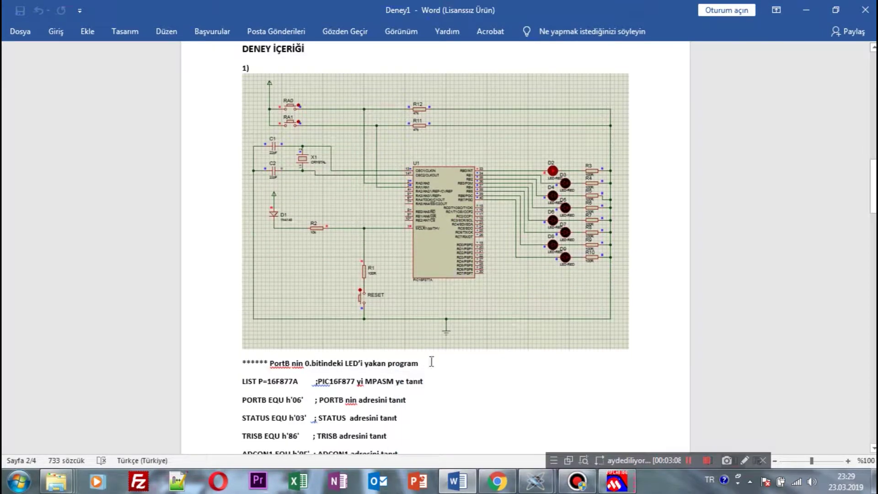
pyautogui.scroll(1, 502, 430)
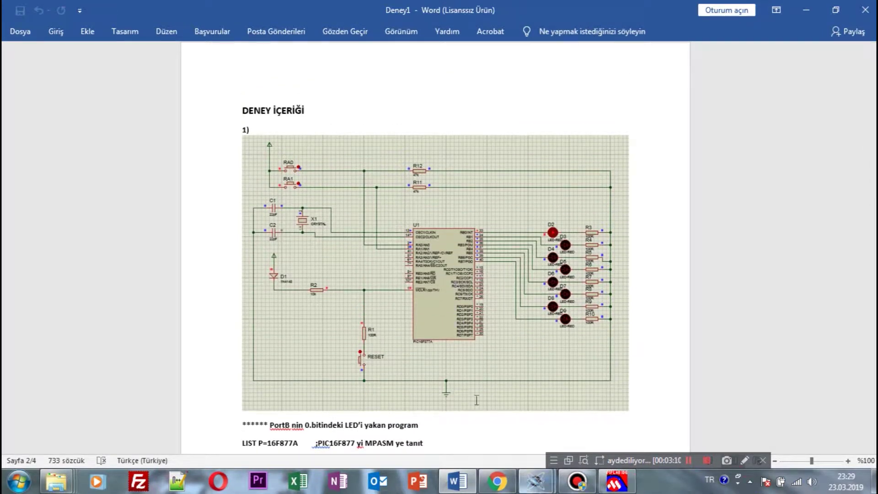
pyautogui.scroll(-1, 372, 352)
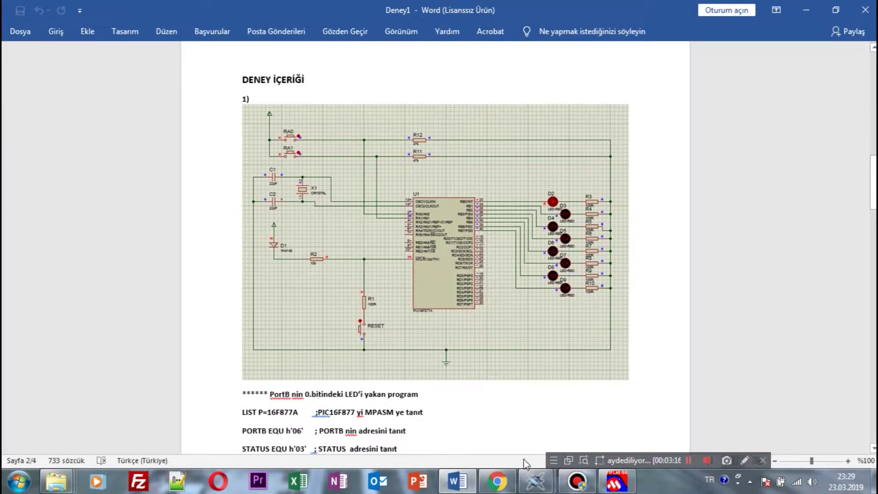
pyautogui.moveTo(535, 480)
pyautogui.click(477, 428)
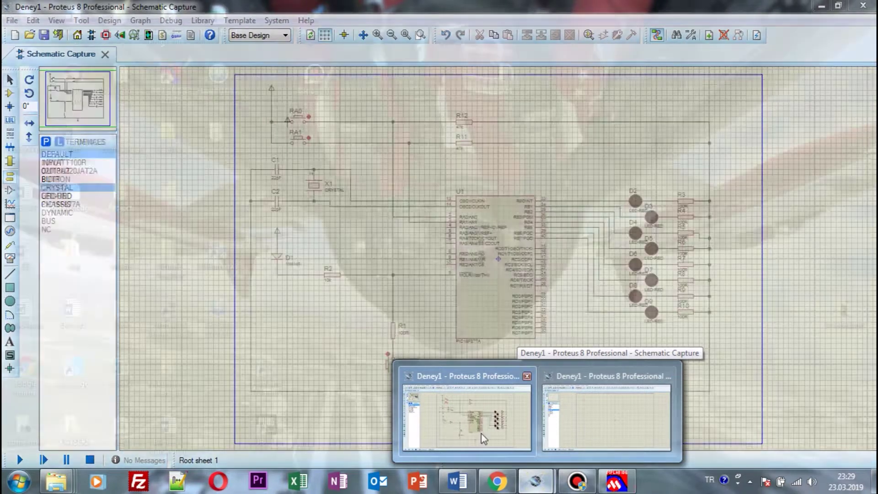
pyautogui.click(483, 438)
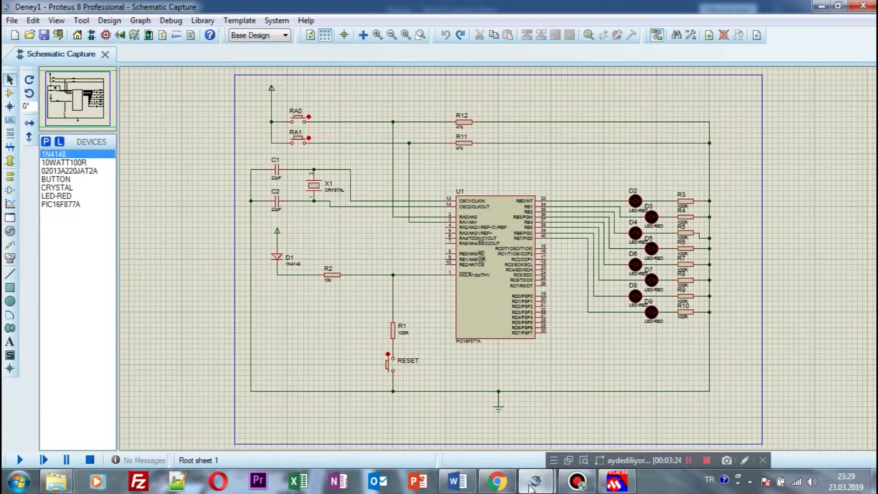
pyautogui.moveTo(532, 484)
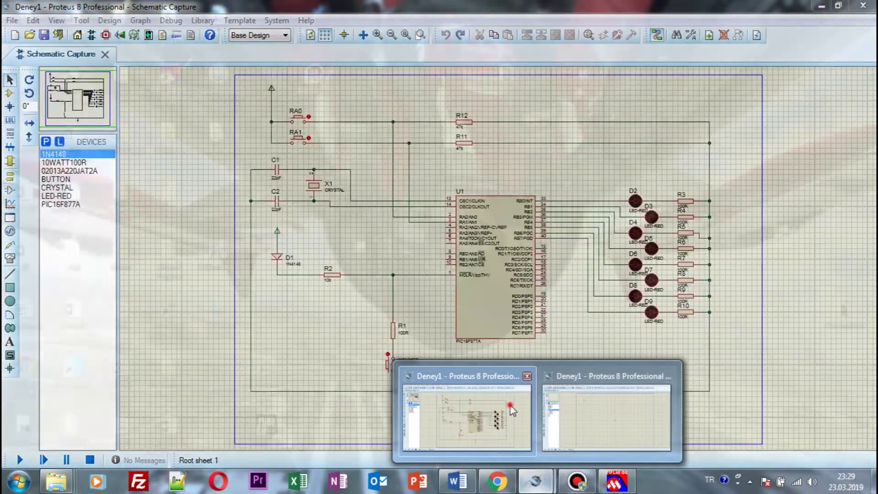
pyautogui.click(512, 410)
pyautogui.moveTo(535, 480)
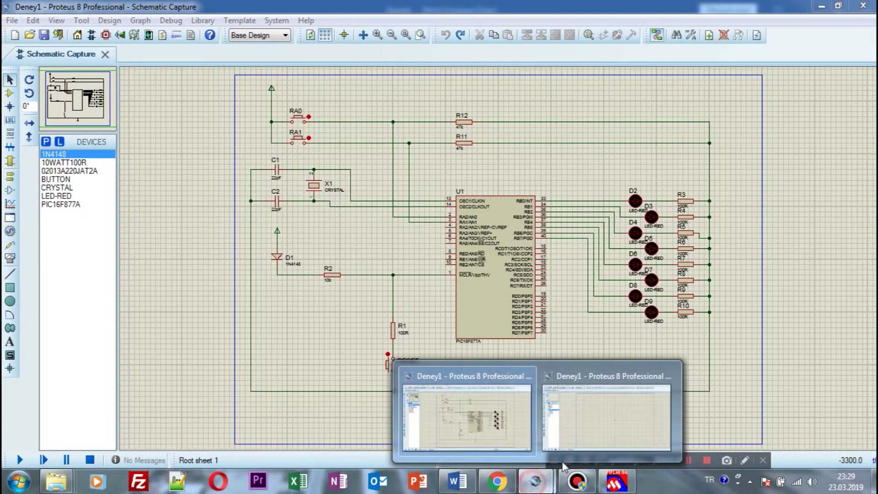
# Step: In the new Deney1 project window, search the device library for "button" and add the BUTTON SPST push button to the device list
pyautogui.click(595, 425)
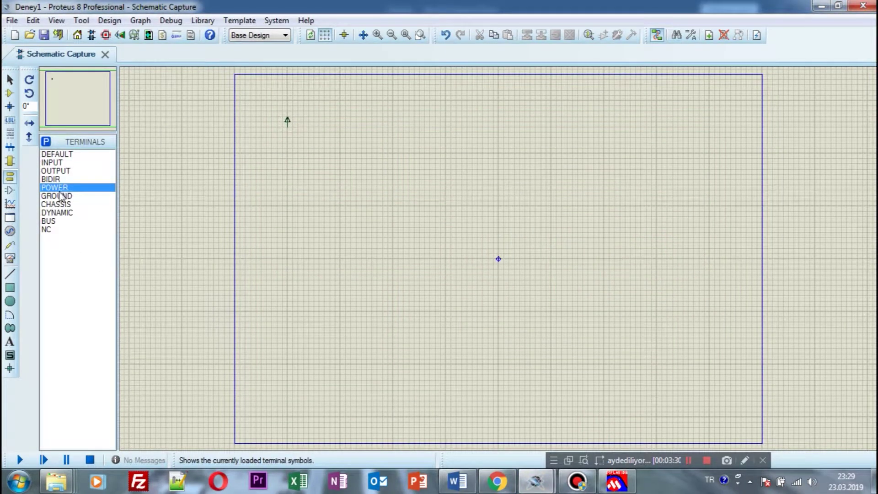
pyautogui.click(10, 162)
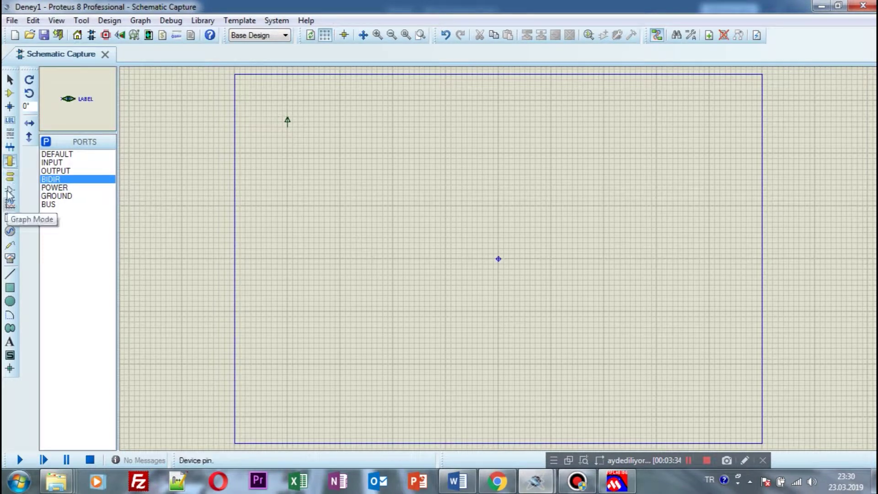
pyautogui.click(10, 94)
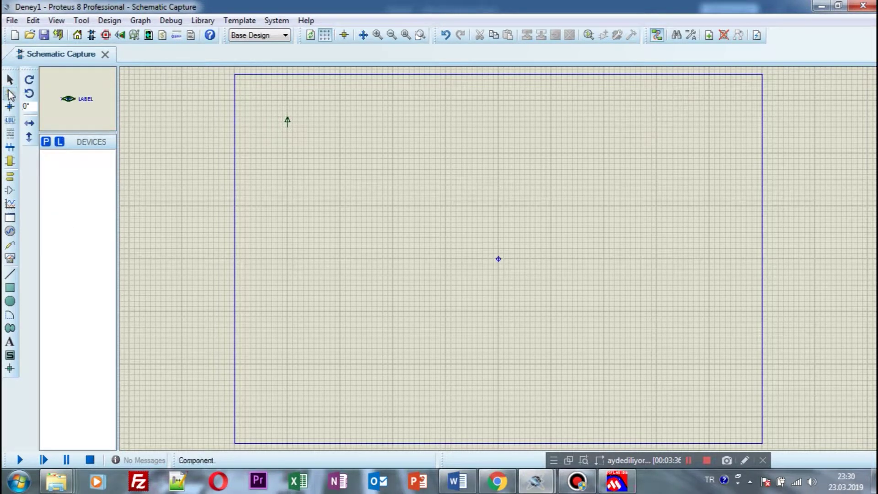
pyautogui.click(46, 143)
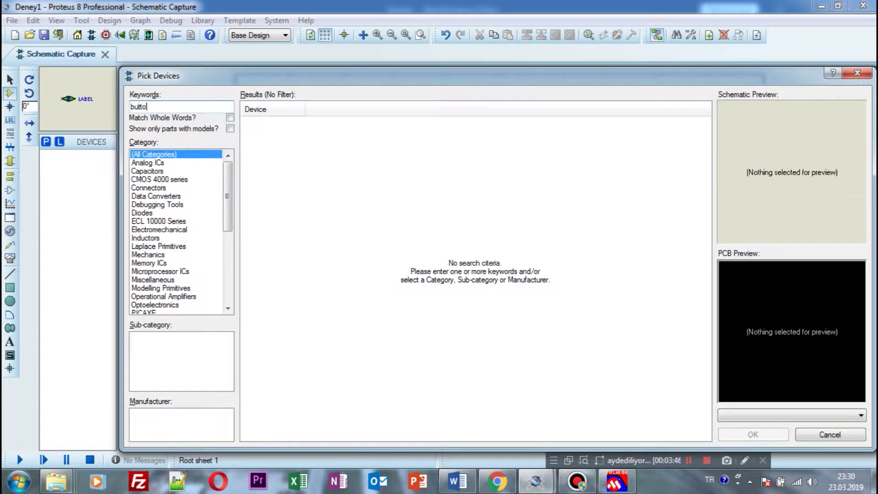
pyautogui.write('button')
pyautogui.click(348, 123)
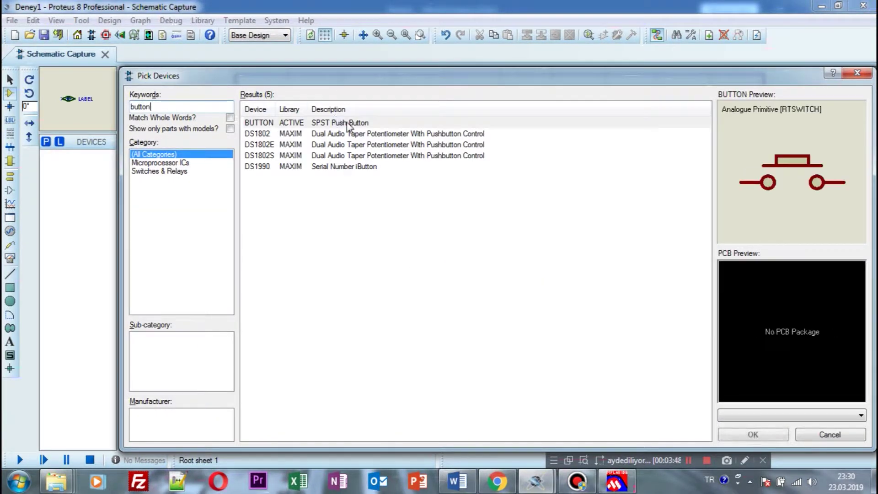
pyautogui.click(355, 168)
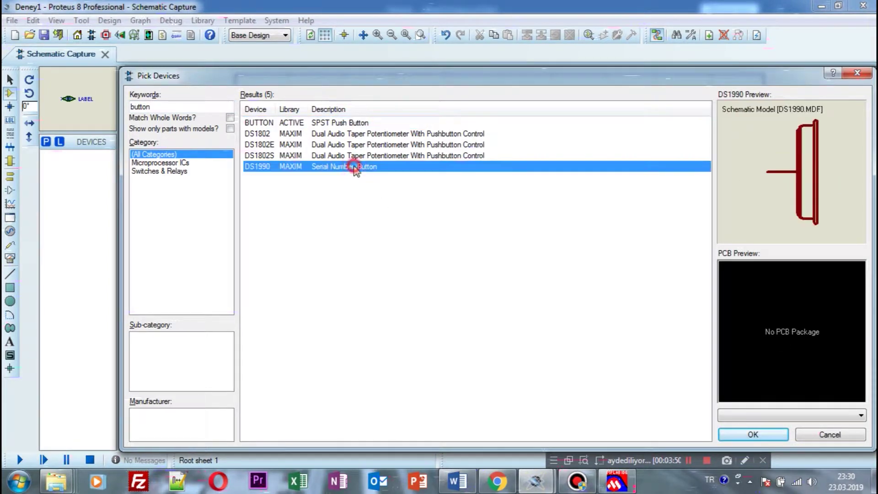
pyautogui.click(350, 155)
pyautogui.click(350, 145)
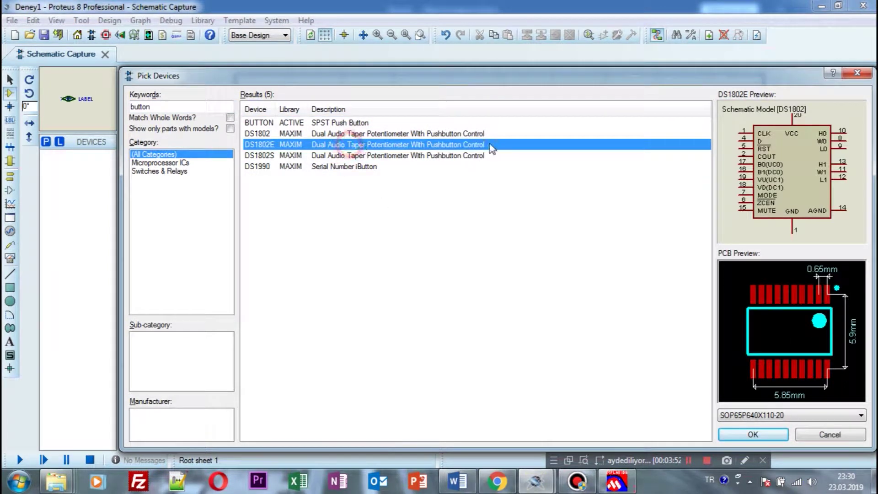
pyautogui.click(391, 133)
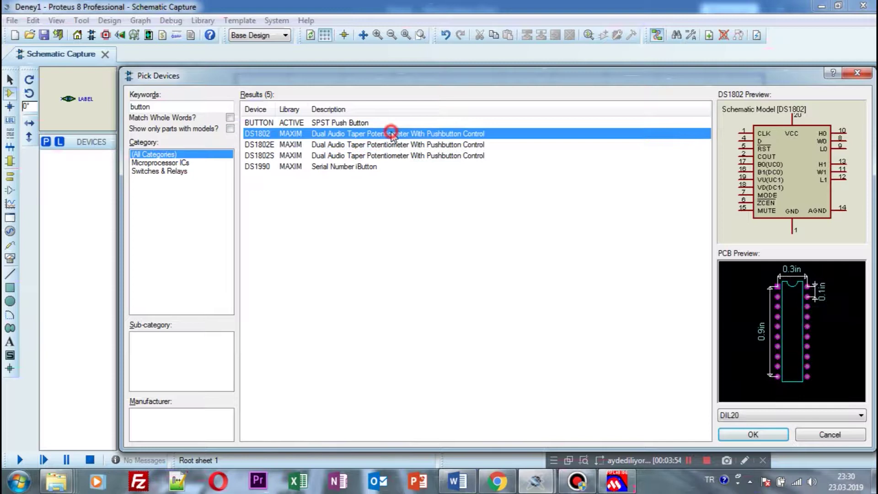
pyautogui.click(327, 123)
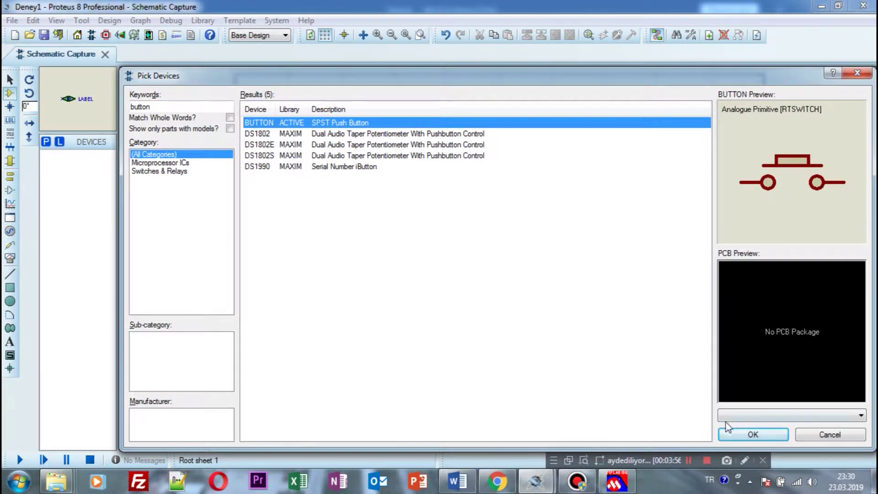
pyautogui.click(768, 434)
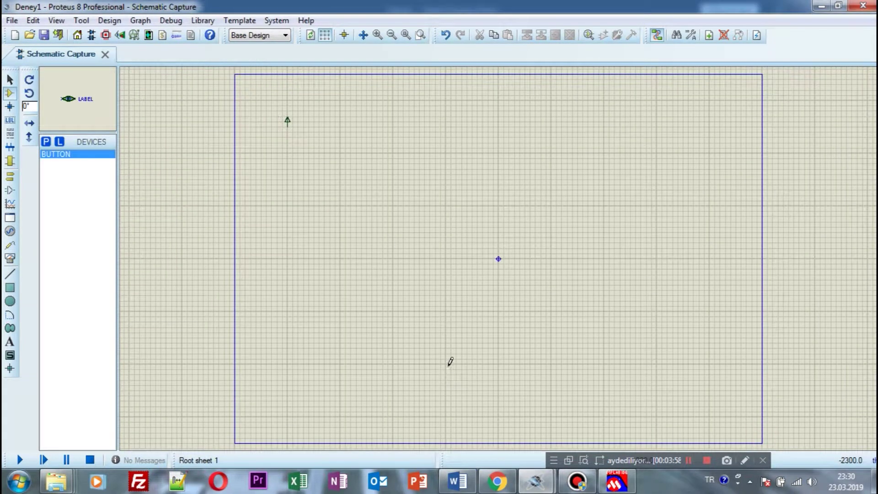
# Step: Place two BUTTON components one above the other, just below and to the right of the POWER terminal
pyautogui.click(320, 137)
pyautogui.click(328, 139)
pyautogui.click(327, 161)
pyautogui.click(329, 160)
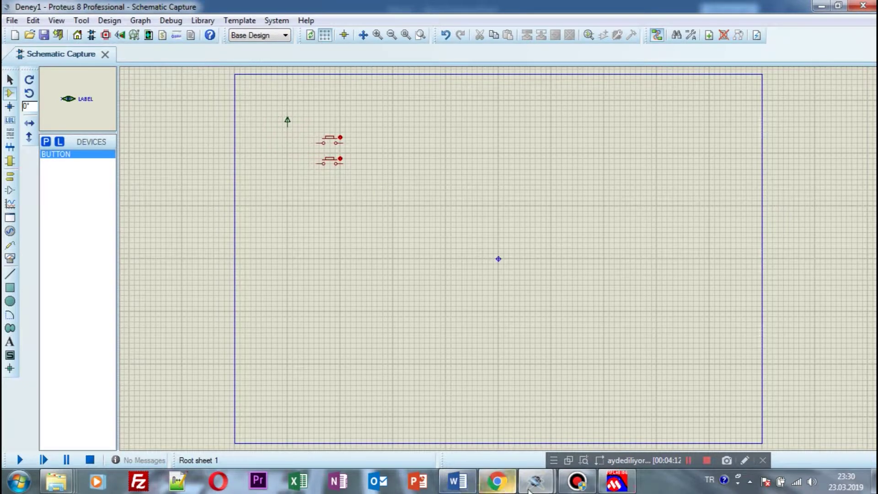
# Step: Following the completed schematic, wire the POWER terminal to the left pin of both push buttons, branching the second wire off the first
pyautogui.moveTo(535, 481)
pyautogui.click(473, 442)
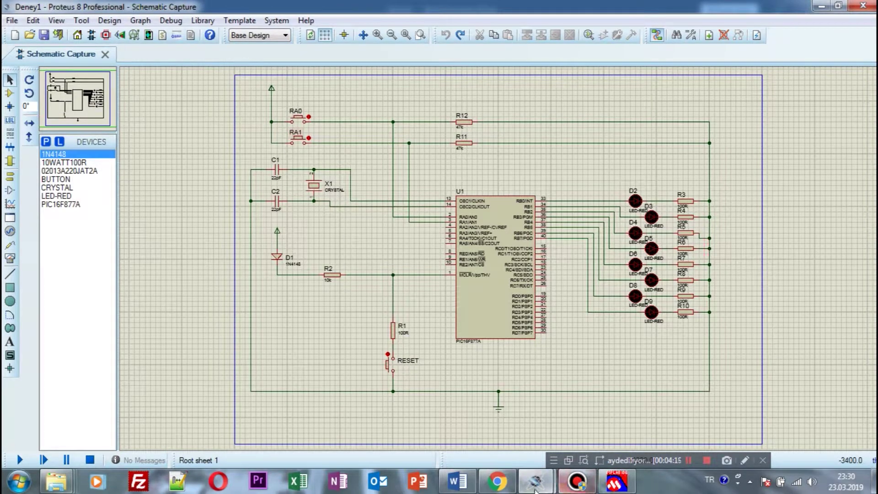
pyautogui.moveTo(536, 481)
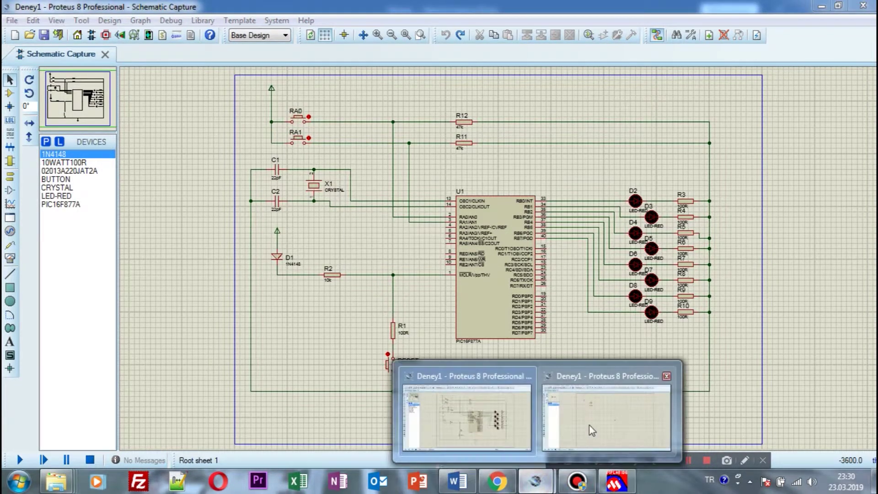
pyautogui.click(591, 421)
pyautogui.click(287, 125)
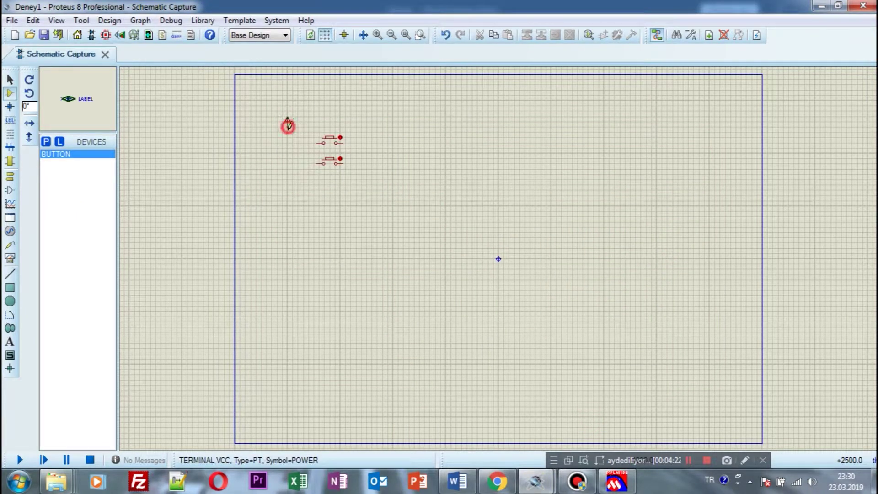
pyautogui.click(323, 143)
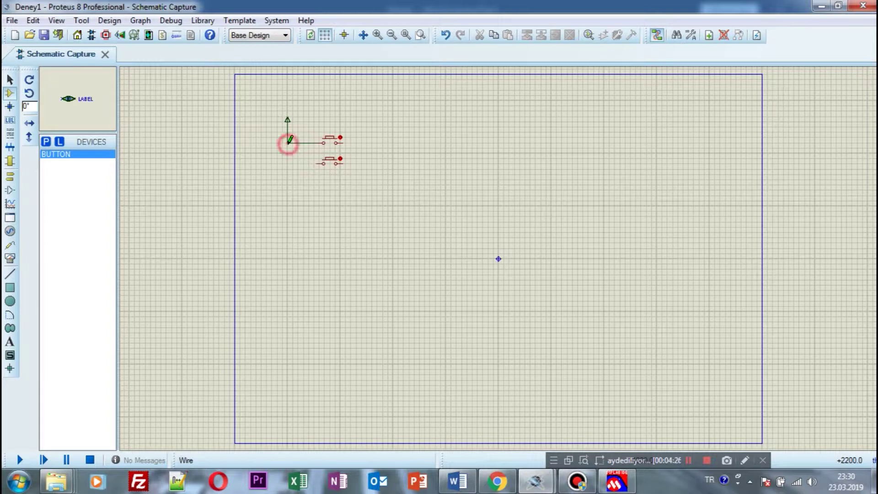
pyautogui.click(288, 143)
pyautogui.click(319, 163)
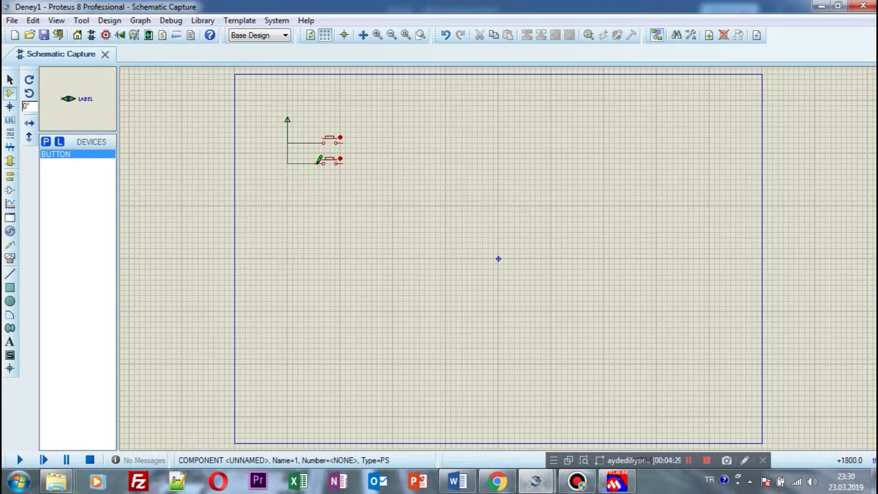
pyautogui.click(318, 161)
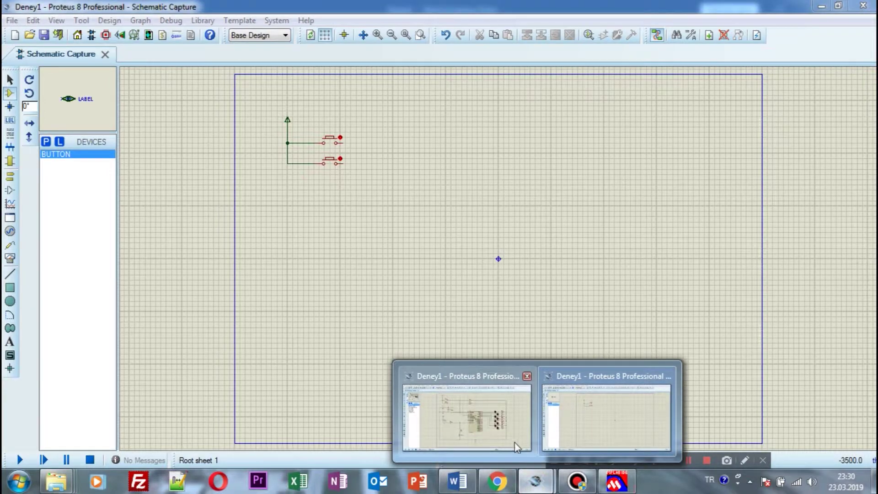
# Step: Examine how the RA0 and RA1 buttons connect to the PIC16F877A and to resistors R11 and R12 in the completed schematic
pyautogui.click(499, 421)
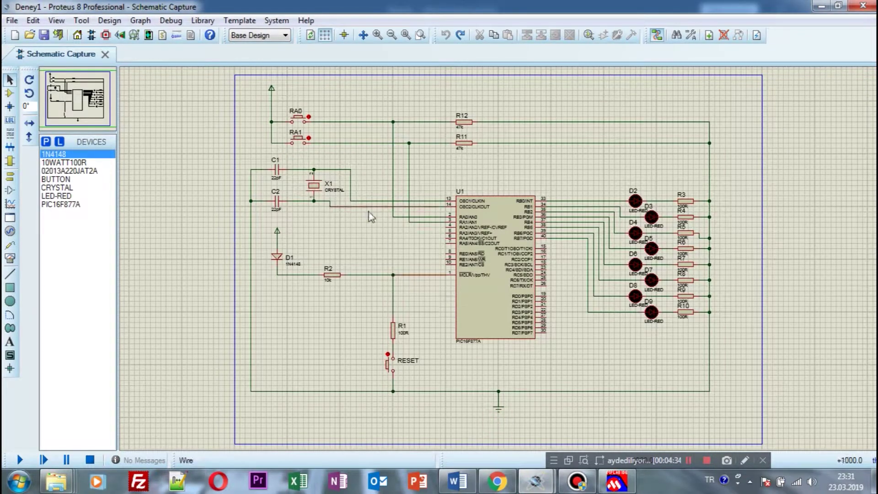
pyautogui.click(393, 216)
pyautogui.press('Delete')
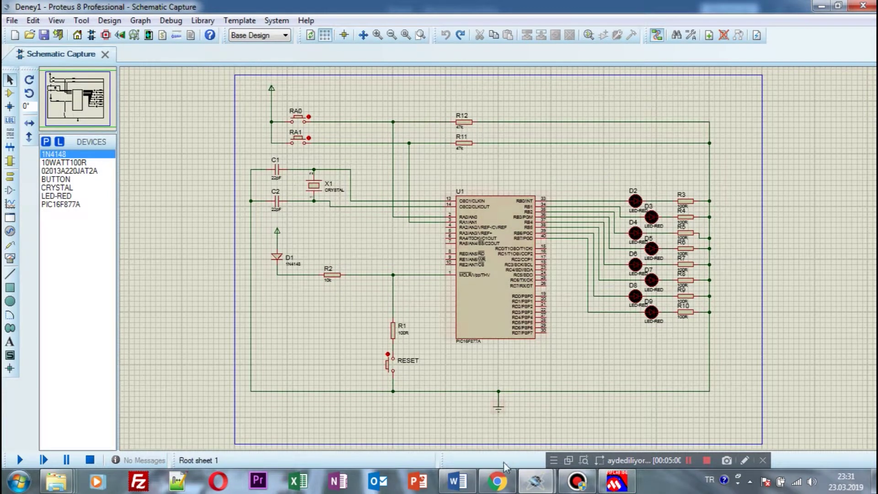
pyautogui.moveTo(539, 488)
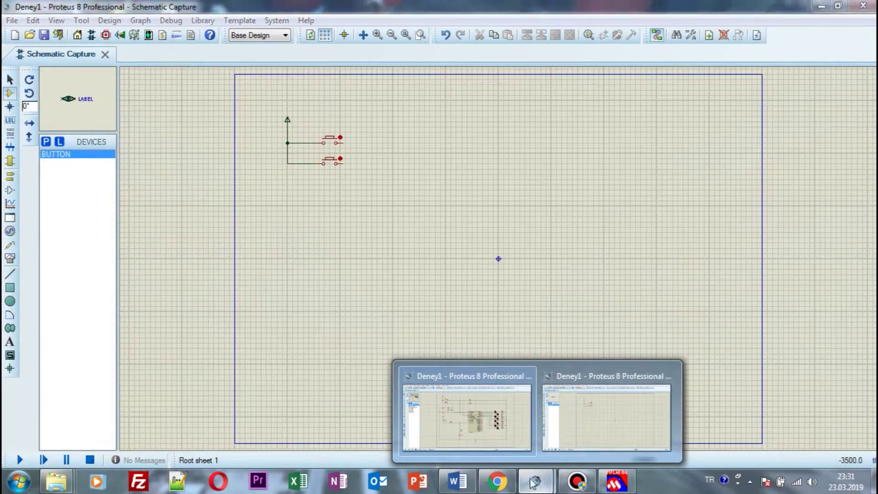
pyautogui.click(483, 425)
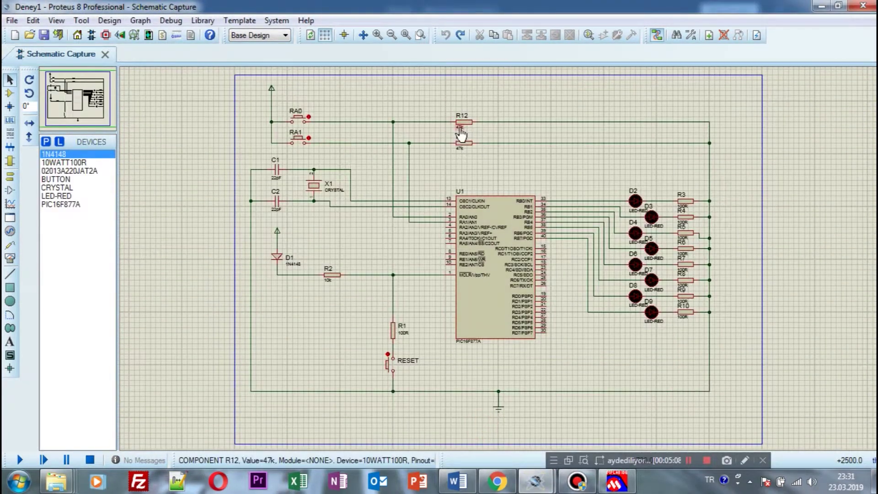
# Step: In the new Deney1 project window, search the device library for "47k" and preview the first match in the Resistors category
pyautogui.moveTo(535, 481)
pyautogui.click(602, 419)
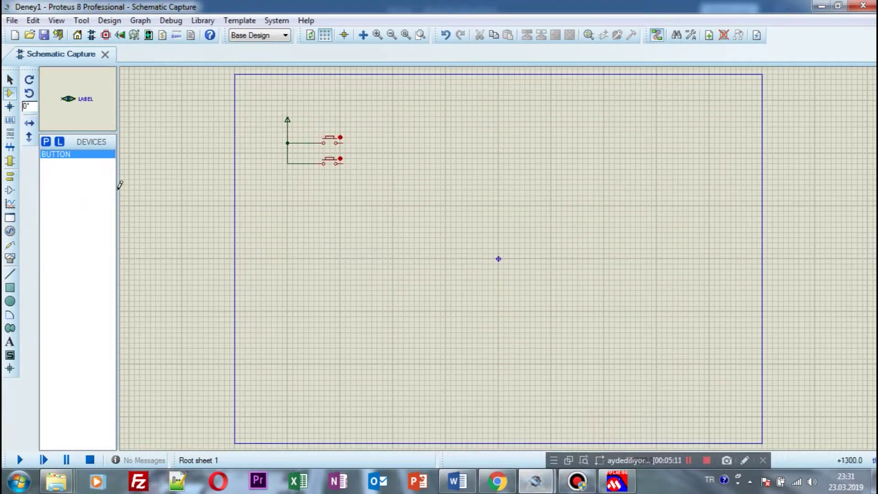
pyautogui.click(45, 142)
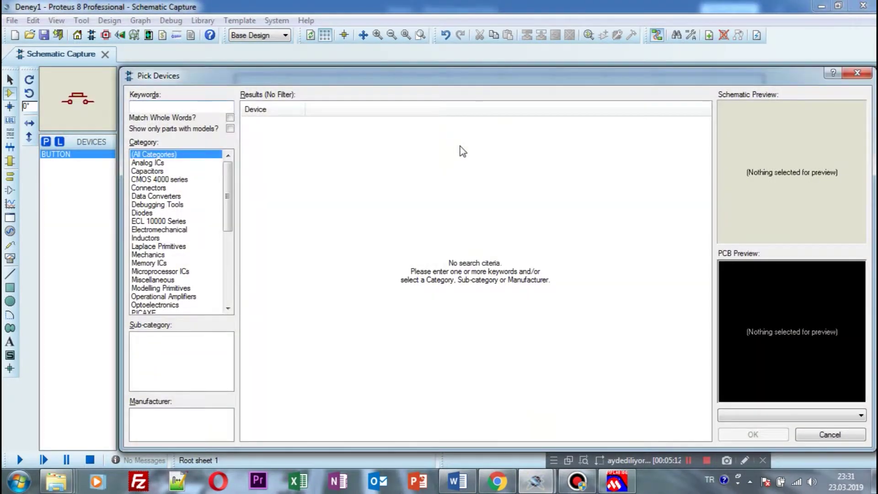
pyautogui.write('47k')
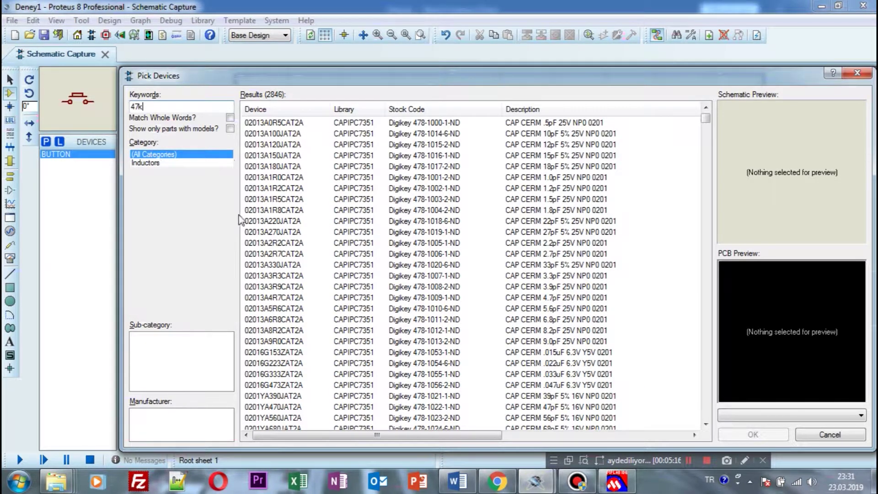
pyautogui.click(146, 163)
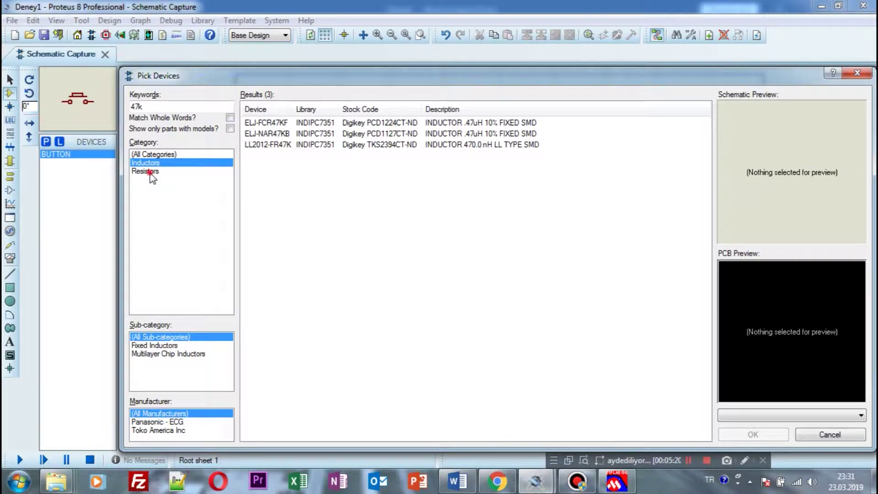
pyautogui.click(151, 171)
pyautogui.click(466, 123)
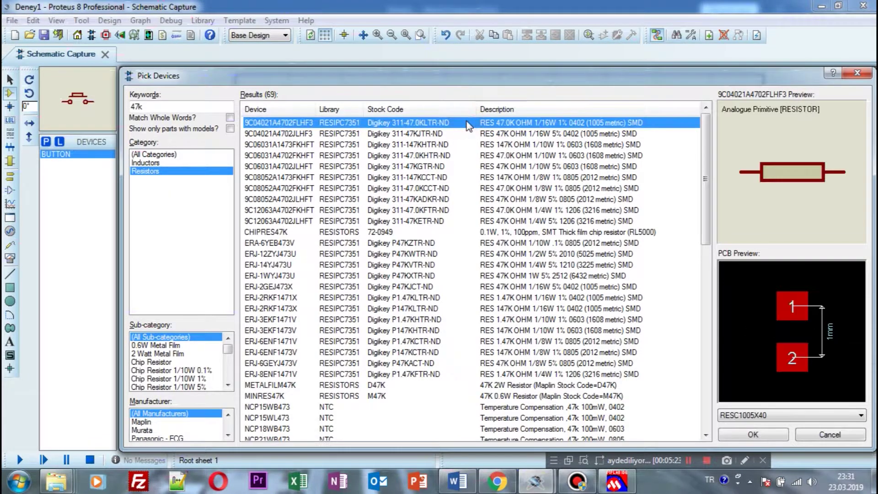
# Step: Preview the 47k search matches listed in the Inductors category
pyautogui.click(137, 163)
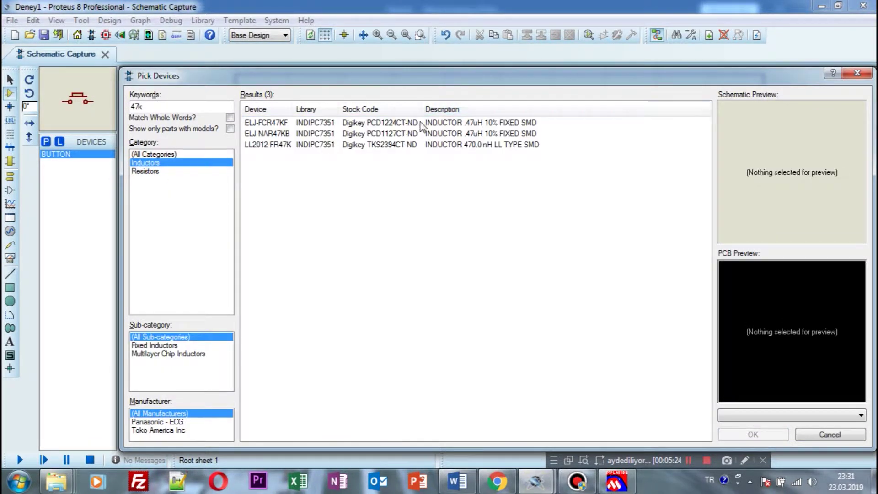
pyautogui.click(422, 124)
pyautogui.click(382, 133)
pyautogui.click(382, 144)
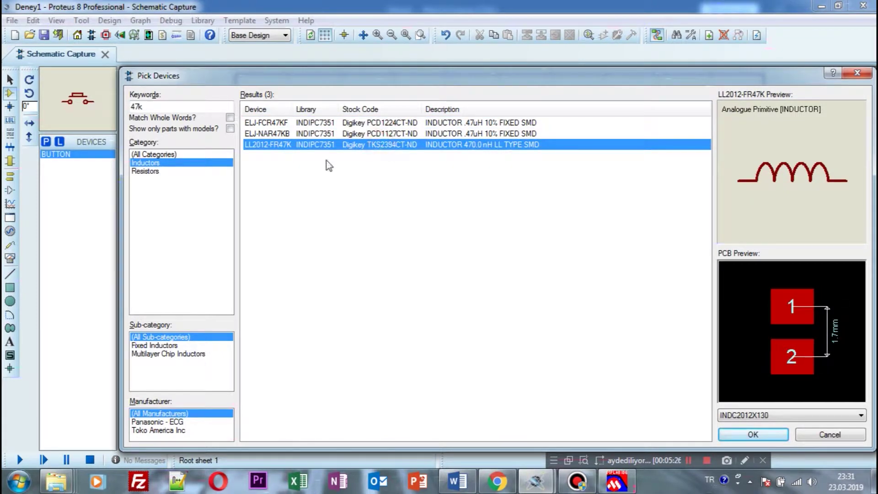
# Step: Add the 9C04021A4702FLHF3 47k resistor from the Resistors category and place one well to the right of the upper button, level with it
pyautogui.click(142, 172)
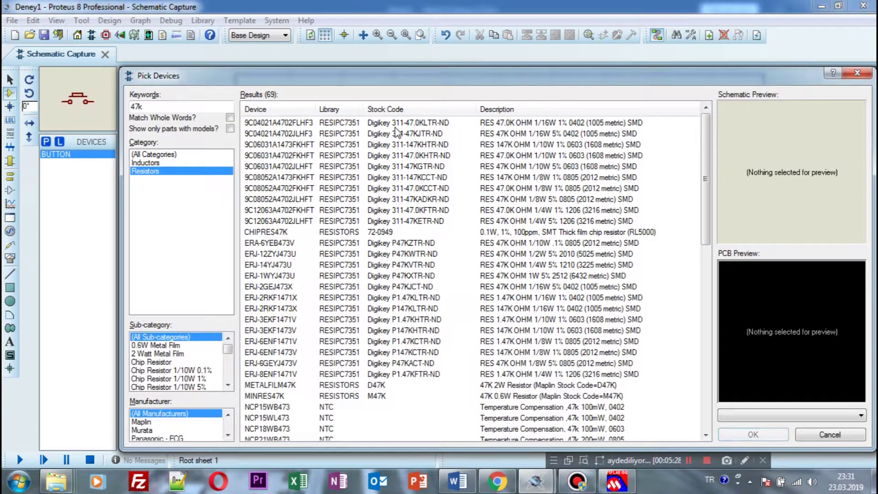
pyautogui.click(396, 124)
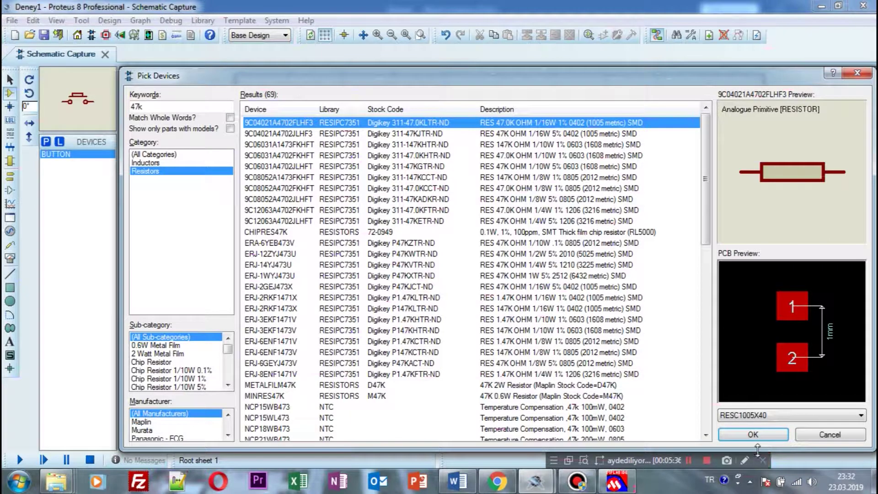
pyautogui.click(753, 434)
pyautogui.click(466, 141)
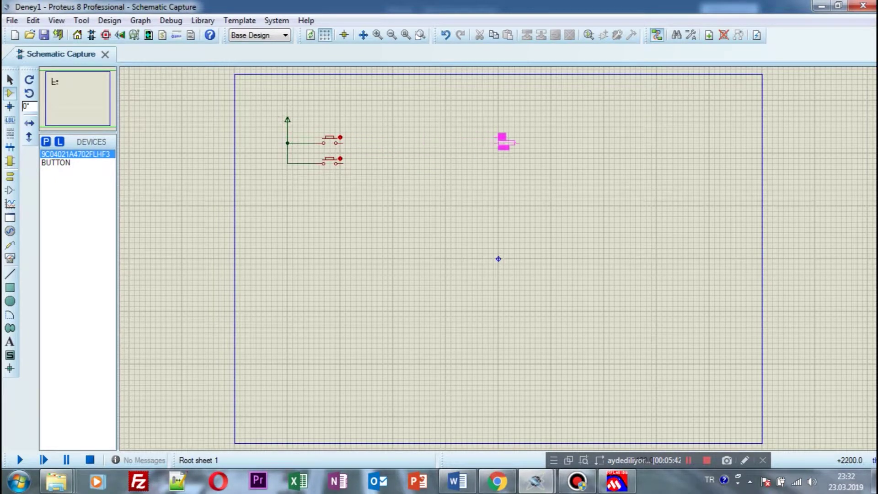
pyautogui.click(505, 143)
# Step: Pick the same 47k resistor, 9C04021A4702FLHF3, from the library again and place a second one directly below the first, level with the lower button
pyautogui.click(46, 141)
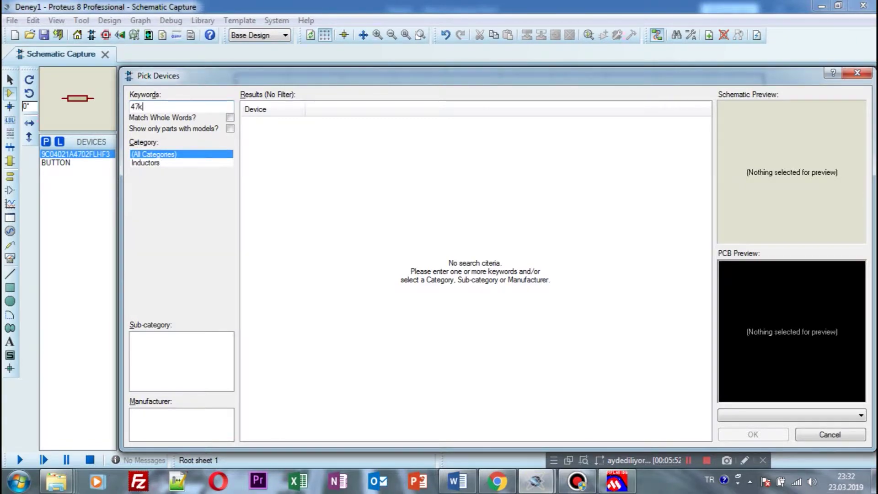
pyautogui.click(146, 171)
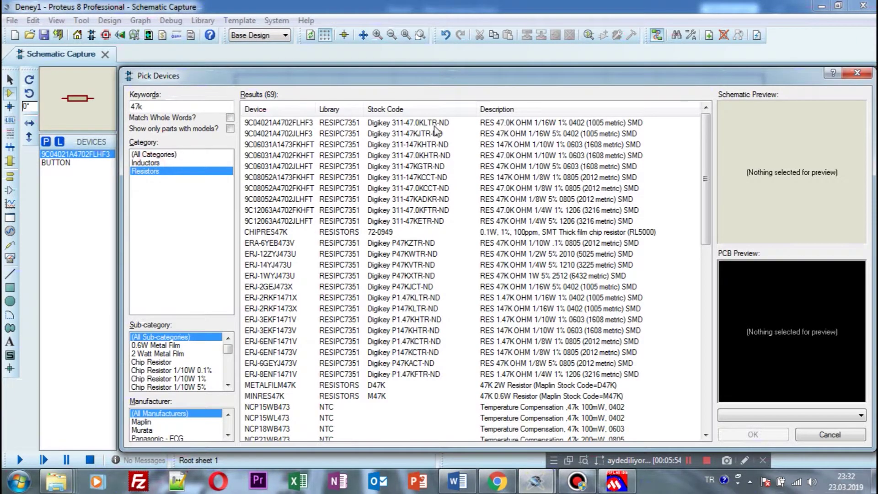
pyautogui.click(437, 122)
pyautogui.click(769, 434)
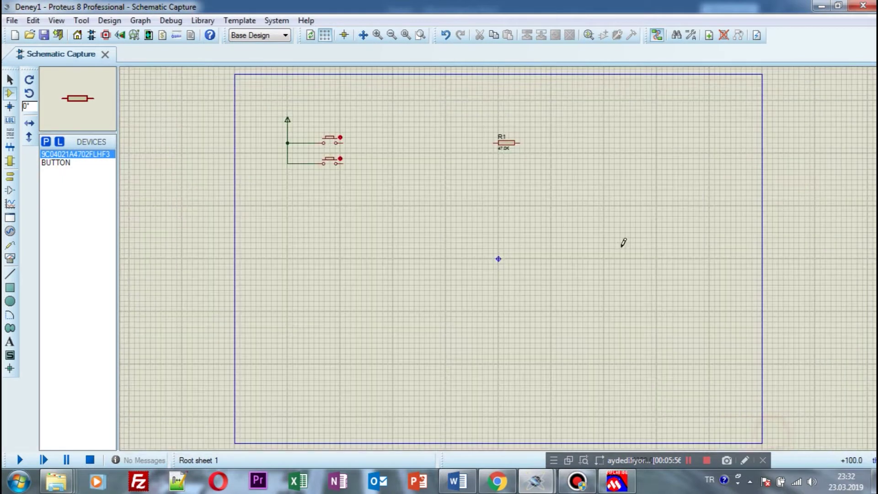
pyautogui.click(500, 160)
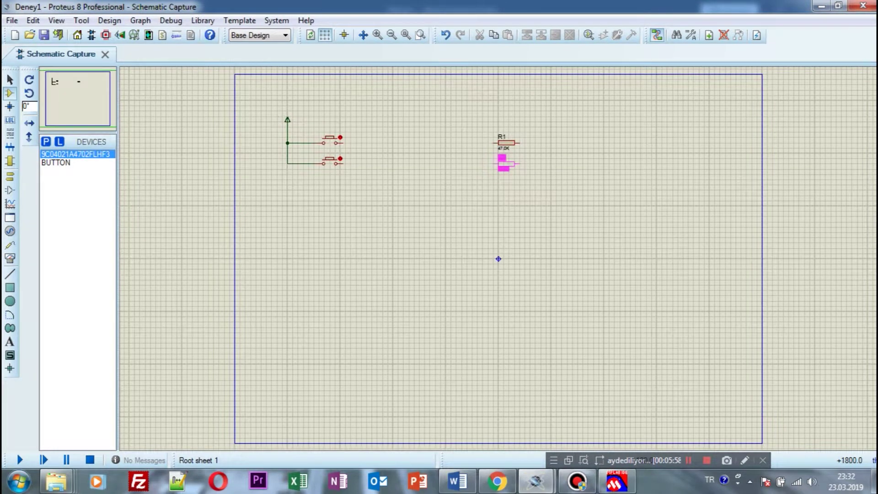
pyautogui.click(504, 164)
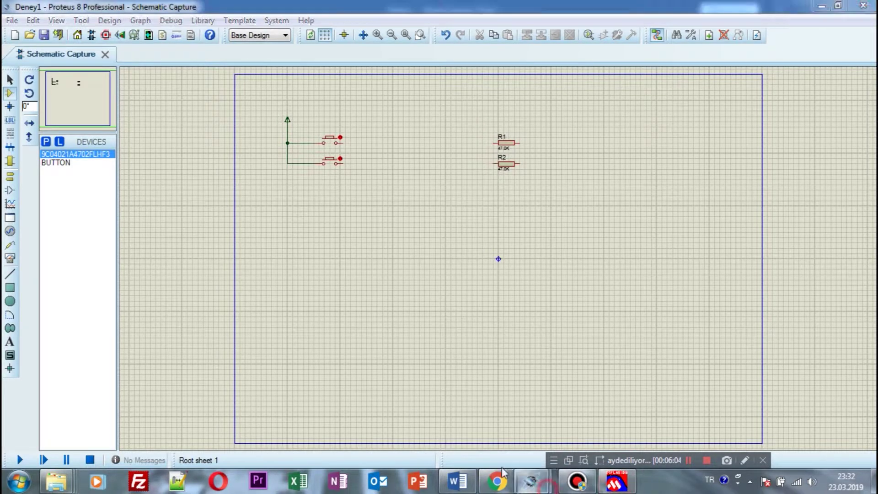
# Step: Wire the right pin of each push button straight across to the left pin of the resistor level with it
pyautogui.moveTo(536, 480)
pyautogui.moveTo(530, 437)
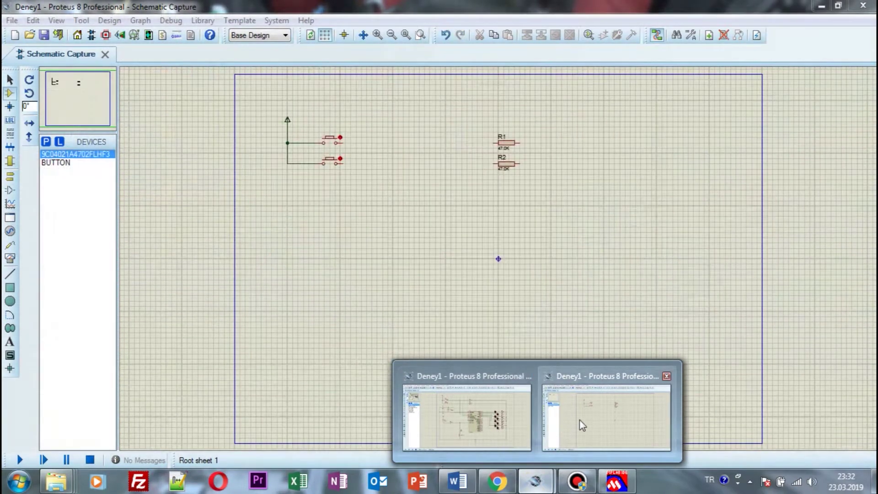
pyautogui.click(580, 419)
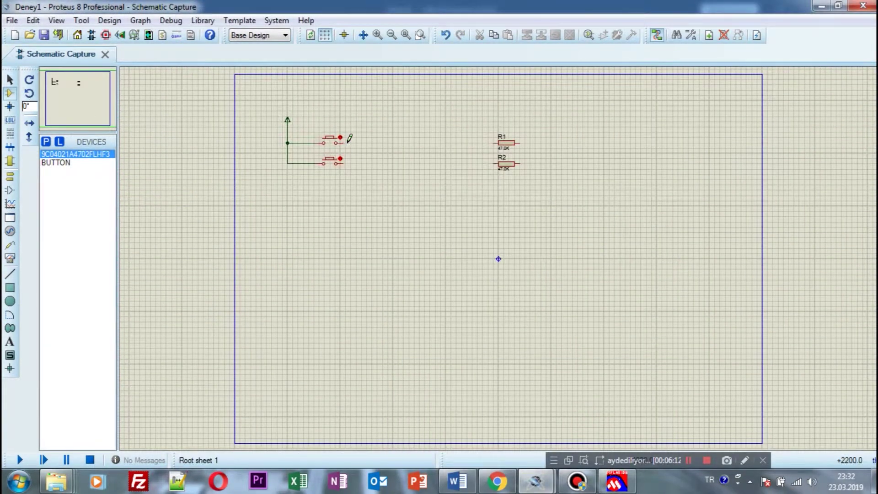
pyautogui.click(494, 142)
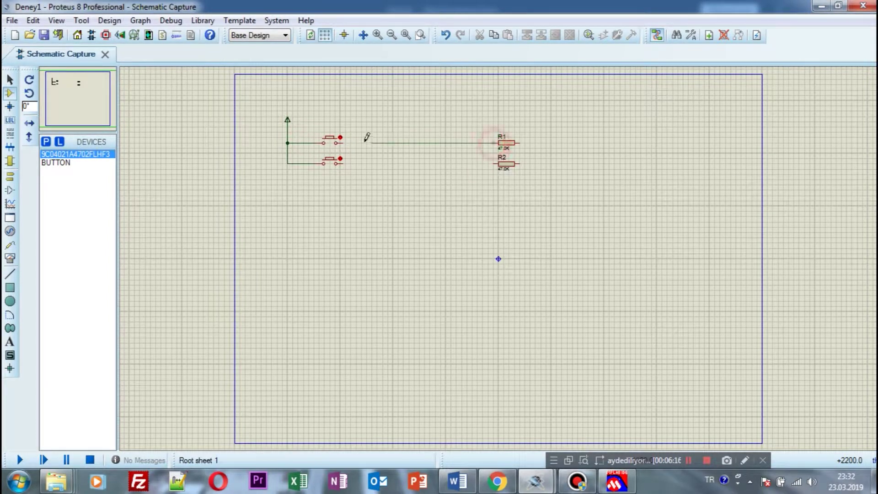
pyautogui.click(341, 139)
pyautogui.click(342, 161)
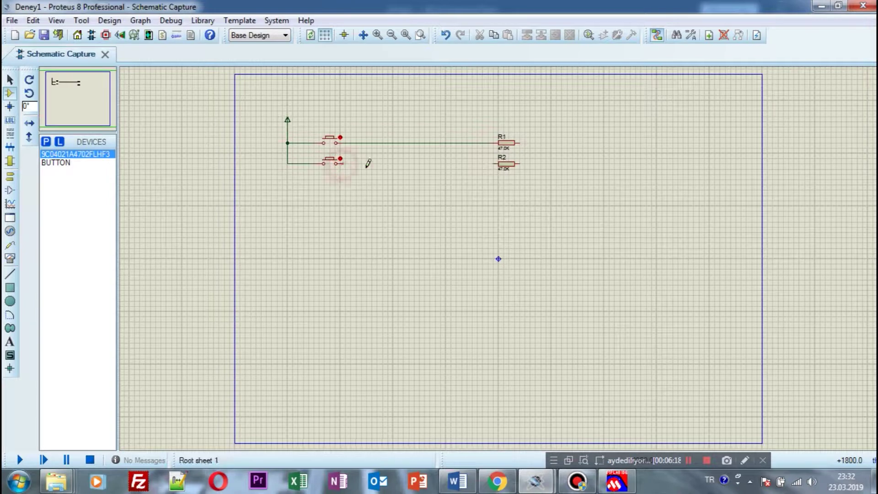
pyautogui.click(494, 163)
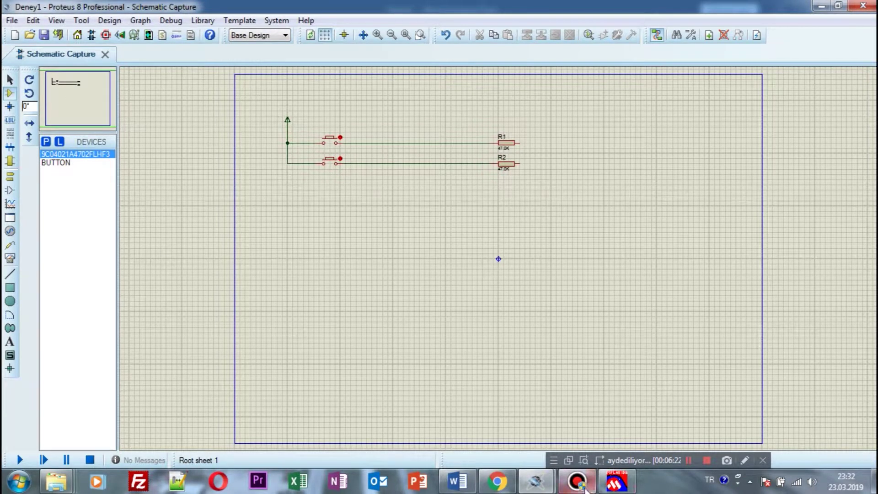
# Step: Check the microcontroller in the completed schematic, and add the PIC16F877A to the new project's device list by searching for "pic16f877a"
pyautogui.moveTo(535, 481)
pyautogui.click(498, 432)
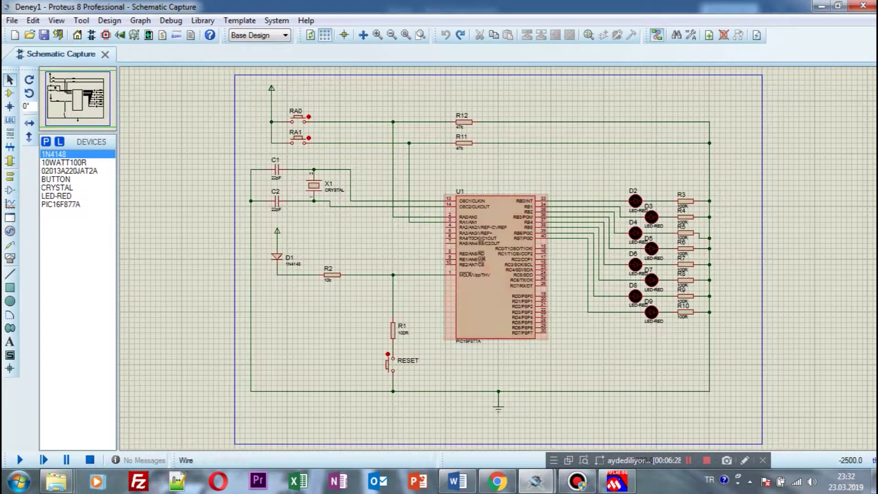
pyautogui.moveTo(535, 484)
pyautogui.click(613, 413)
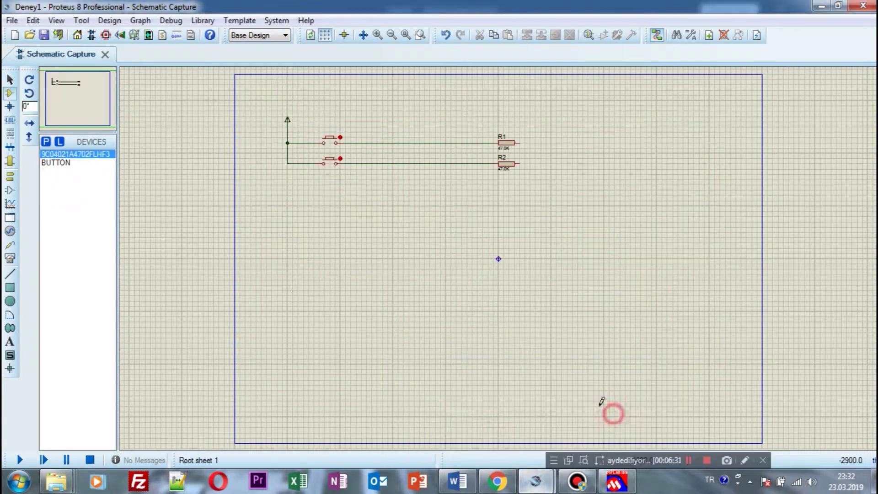
pyautogui.click(46, 141)
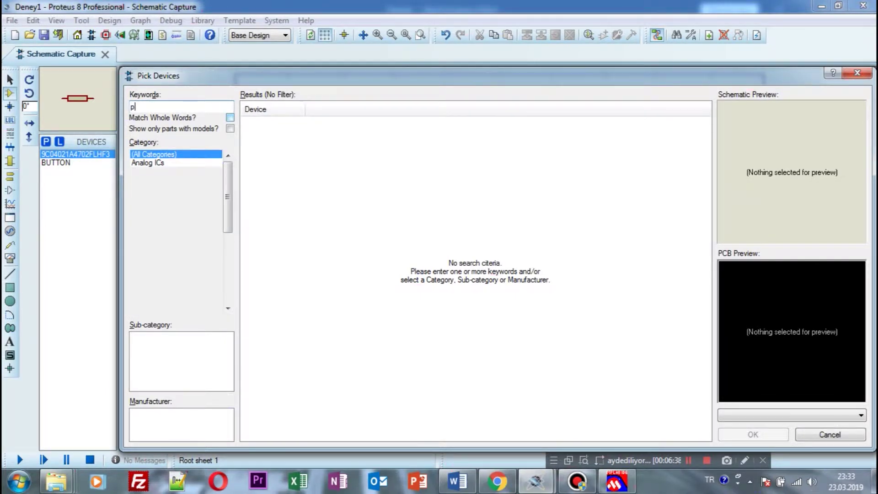
pyautogui.write('pic16f877')
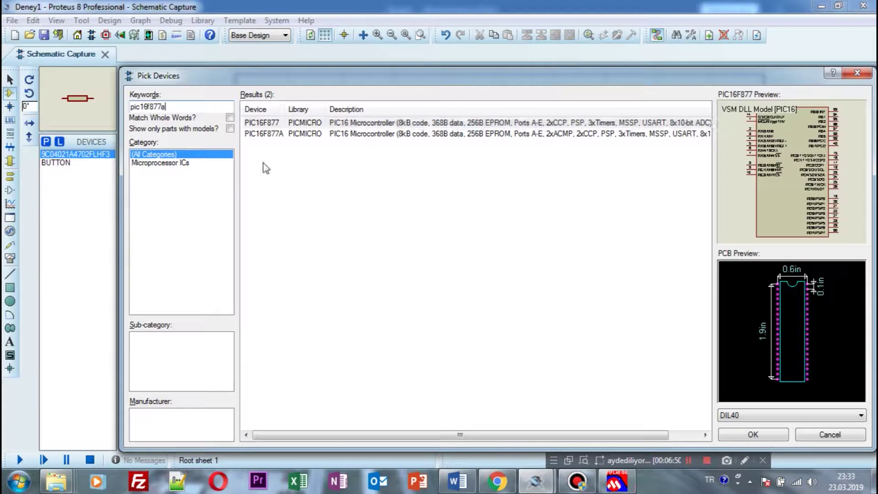
pyautogui.write('a')
pyautogui.click(325, 125)
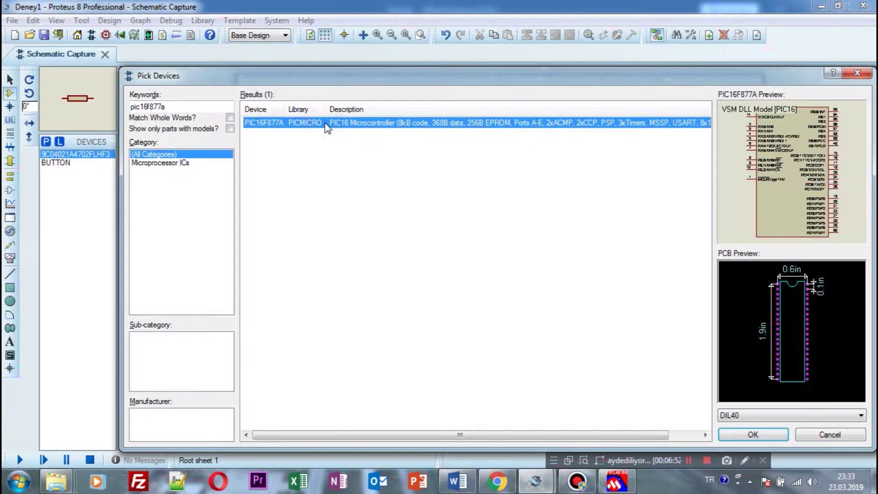
pyautogui.click(750, 436)
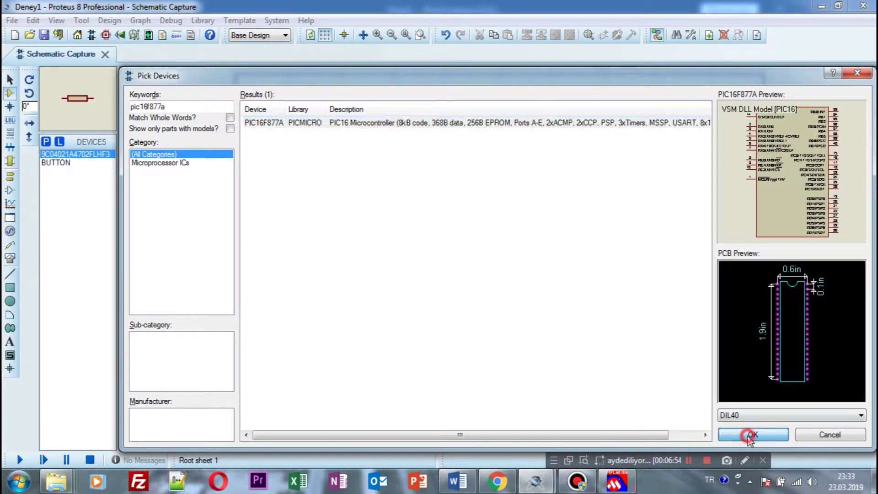
# Step: Place the PIC16F877A on the sheet just below the two 47k resistors
pyautogui.click(502, 239)
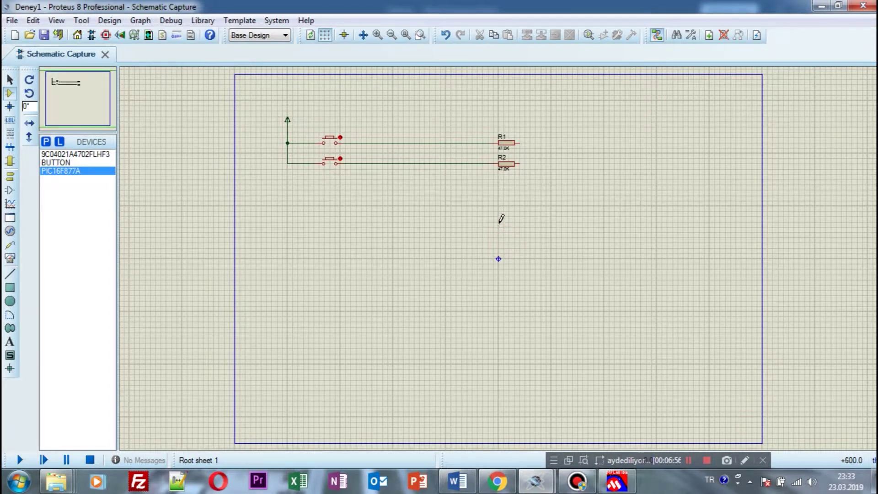
pyautogui.click(491, 221)
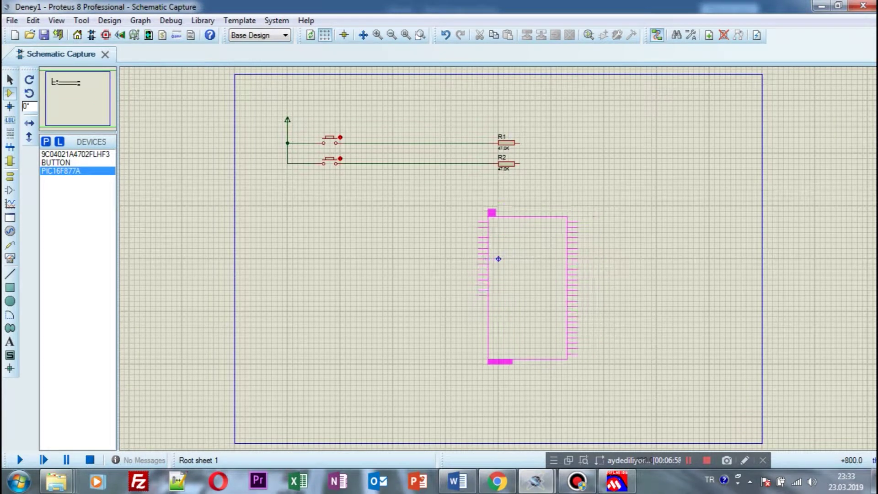
pyautogui.click(493, 249)
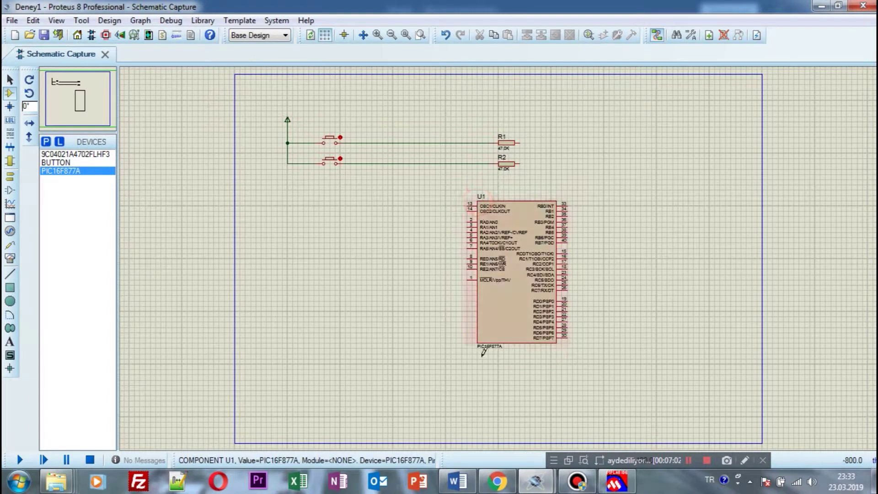
# Step: Compare the new drawing with the completed schematic, examining the PIC16F877A and the parts connected around it
pyautogui.click(535, 481)
pyautogui.click(471, 428)
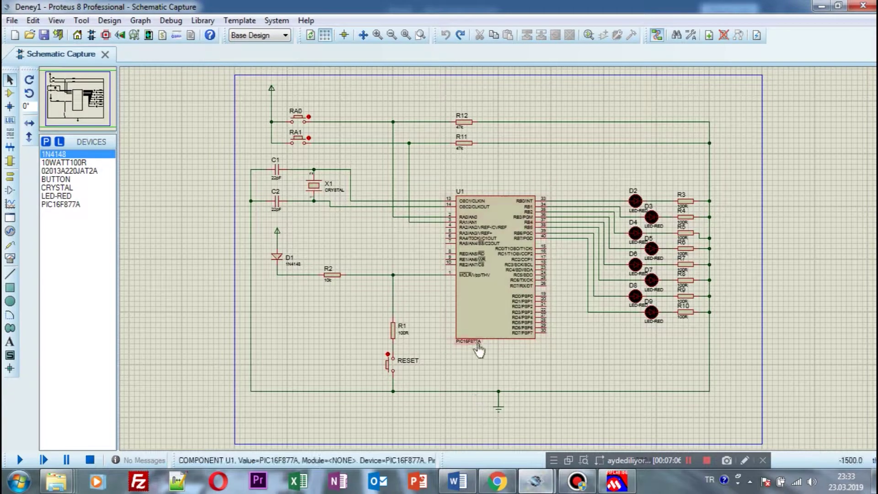
pyautogui.click(536, 482)
pyautogui.click(618, 430)
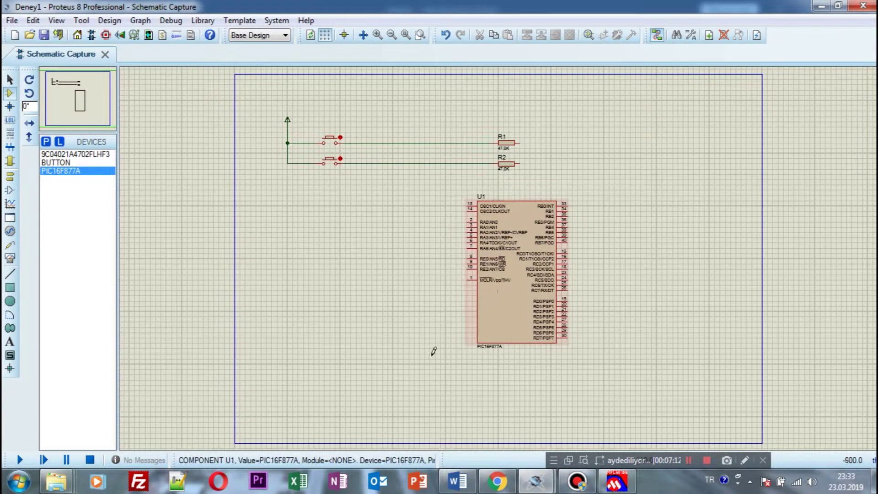
pyautogui.click(532, 483)
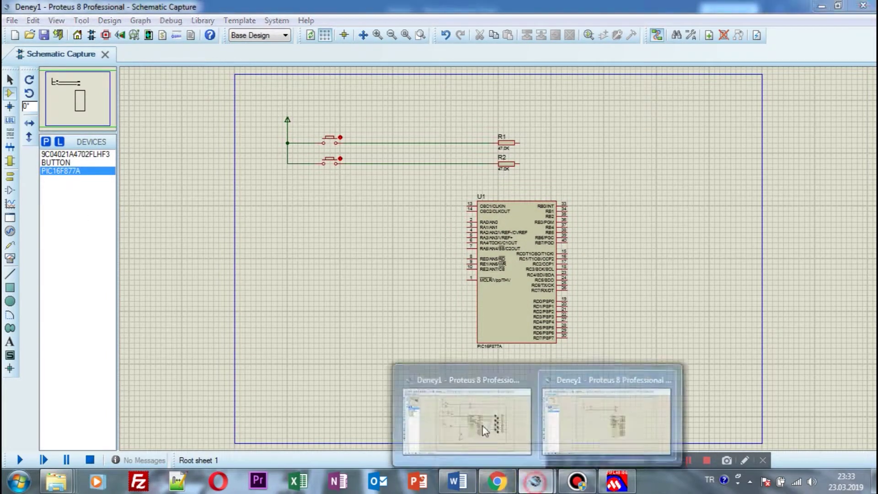
pyautogui.click(417, 413)
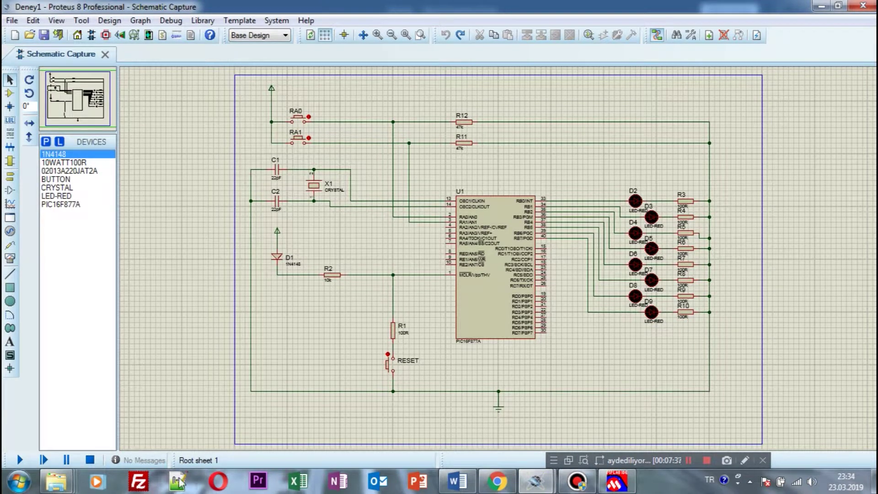
pyautogui.click(535, 481)
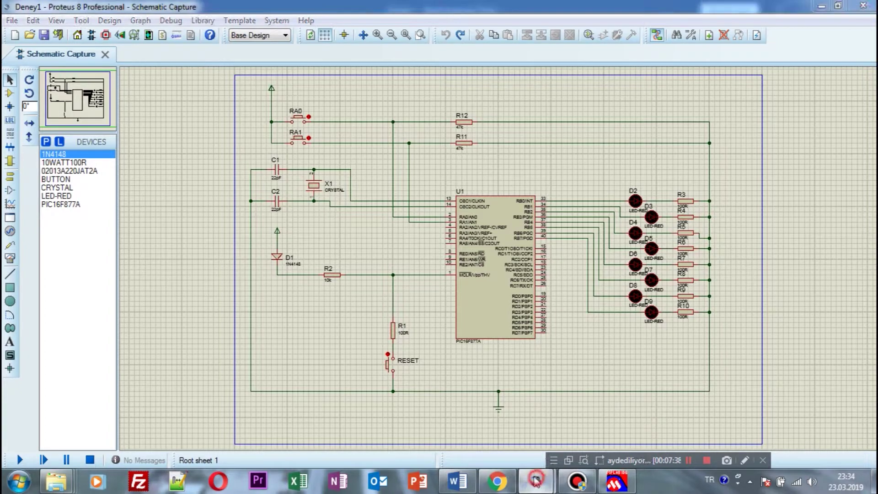
pyautogui.click(490, 435)
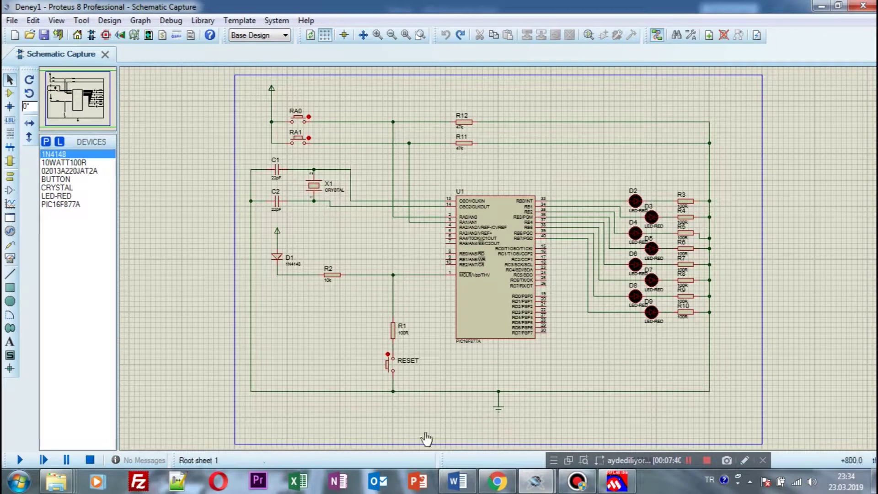
# Step: Add the 10WATT100R resistor to the new project's device list by searching for "100R" in the Resistors category
pyautogui.moveTo(536, 485)
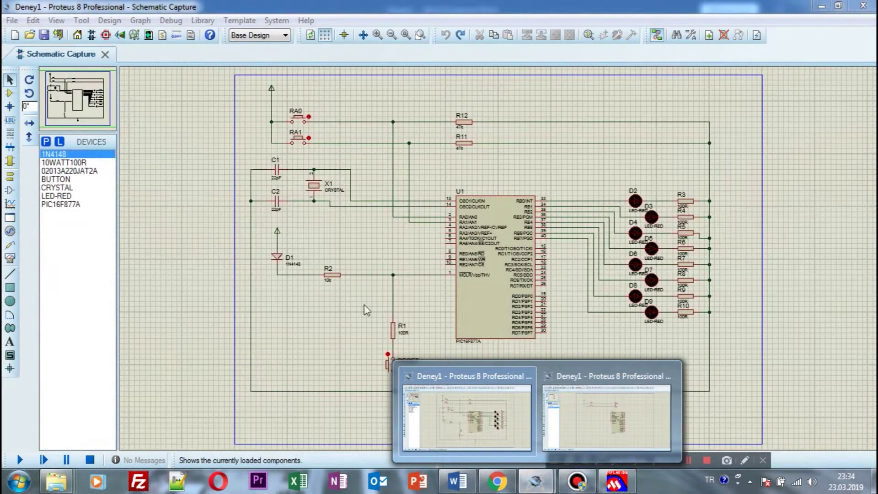
pyautogui.click(608, 417)
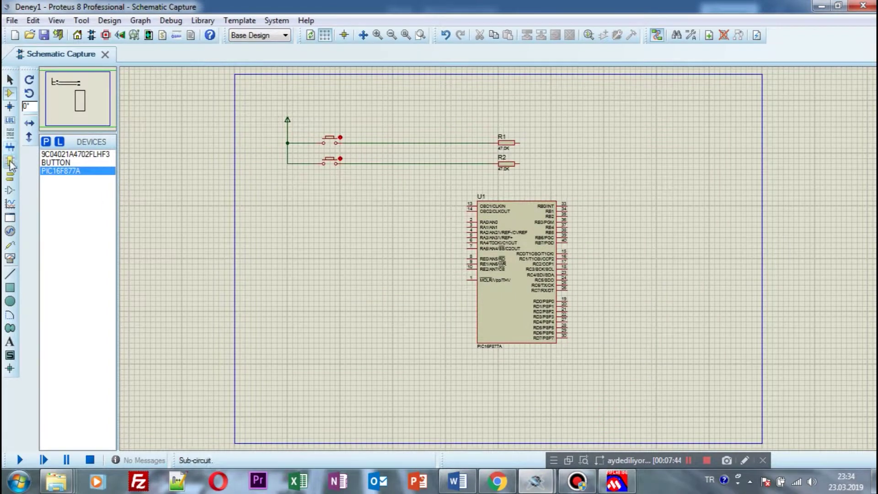
pyautogui.click(46, 142)
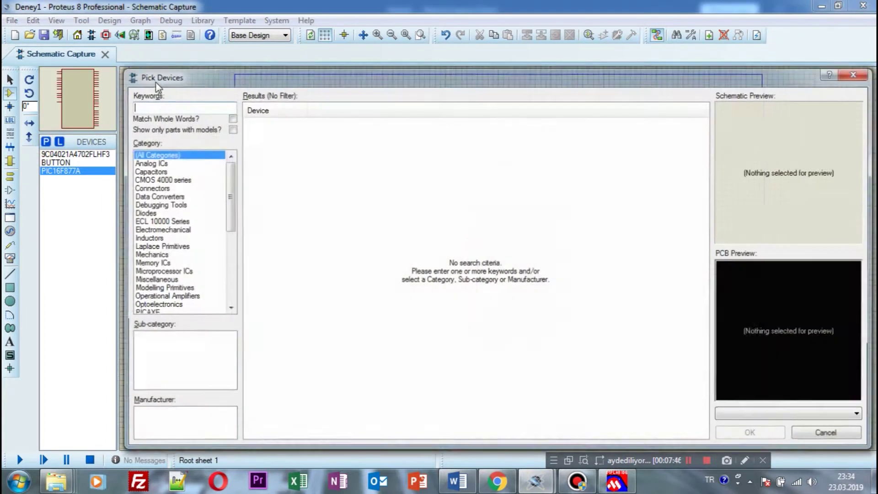
pyautogui.write('100')
pyautogui.press('capslock')
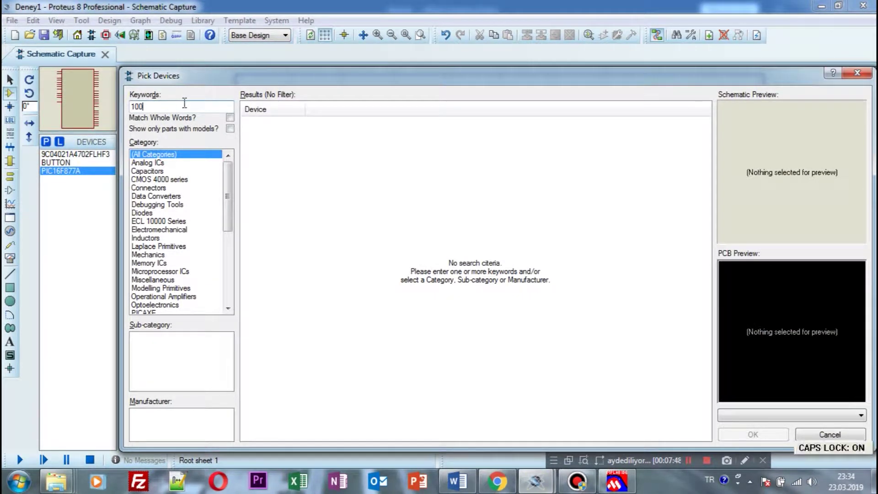
pyautogui.write('R')
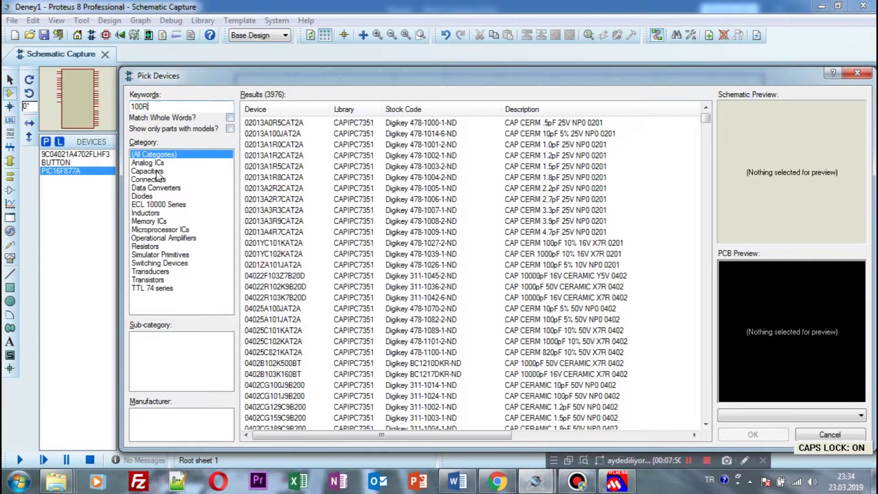
pyautogui.click(147, 163)
pyautogui.click(149, 180)
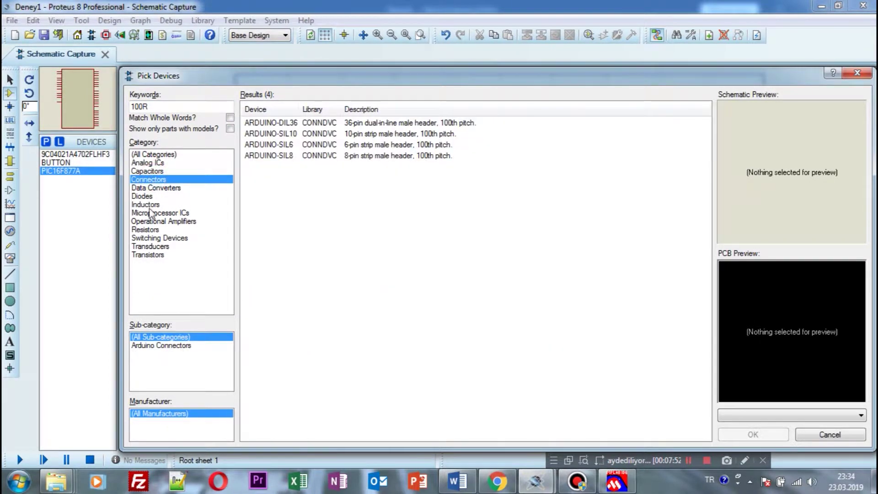
pyautogui.click(146, 229)
pyautogui.click(425, 124)
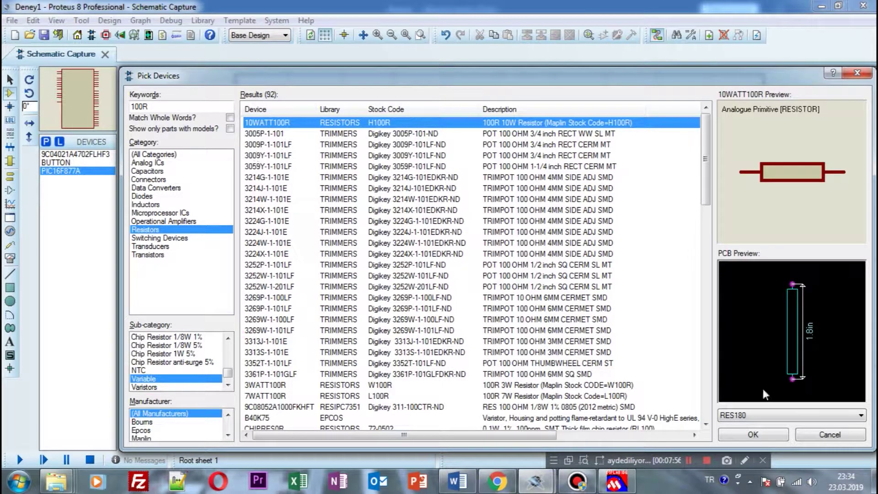
pyautogui.click(755, 435)
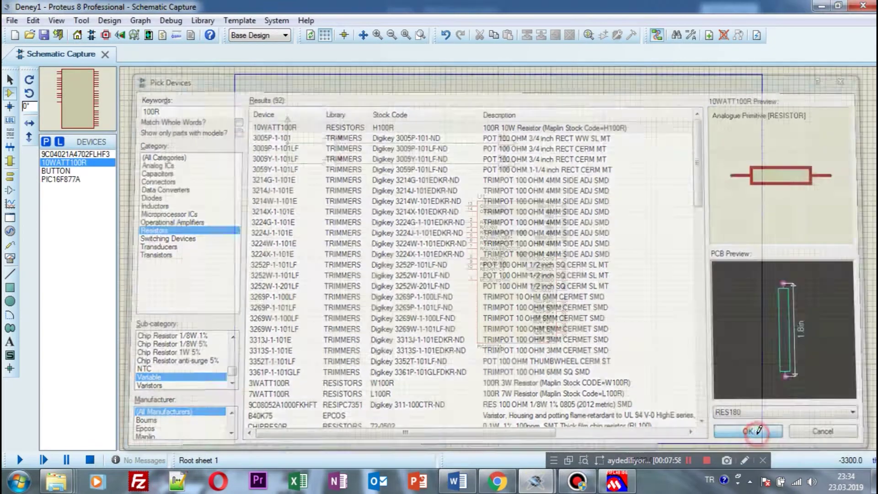
# Step: Place eight 10WATT100R resistors in an evenly spaced vertical column to the right of the PIC16F877A, starting level with its RB0 pin
pyautogui.click(666, 207)
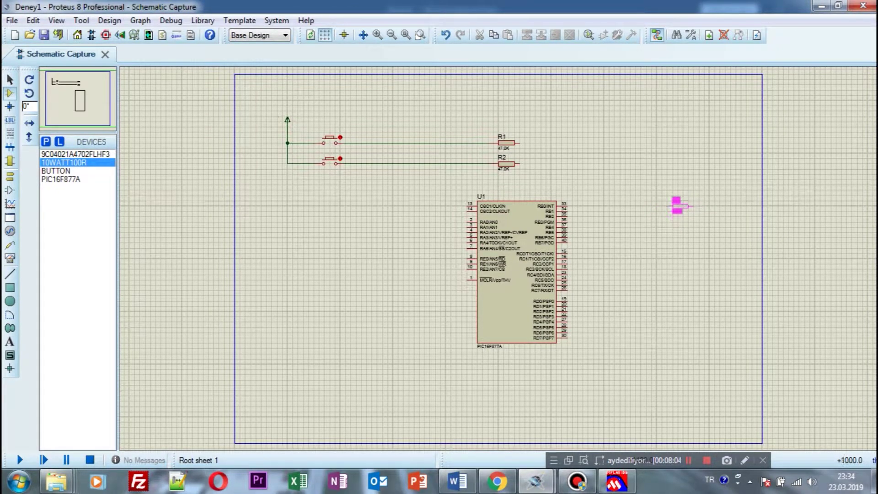
pyautogui.click(680, 206)
pyautogui.click(679, 227)
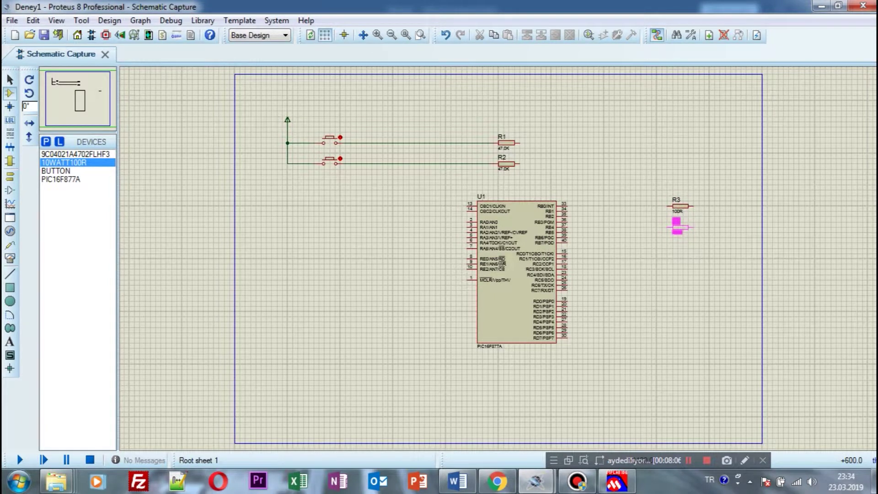
pyautogui.click(680, 227)
pyautogui.click(680, 248)
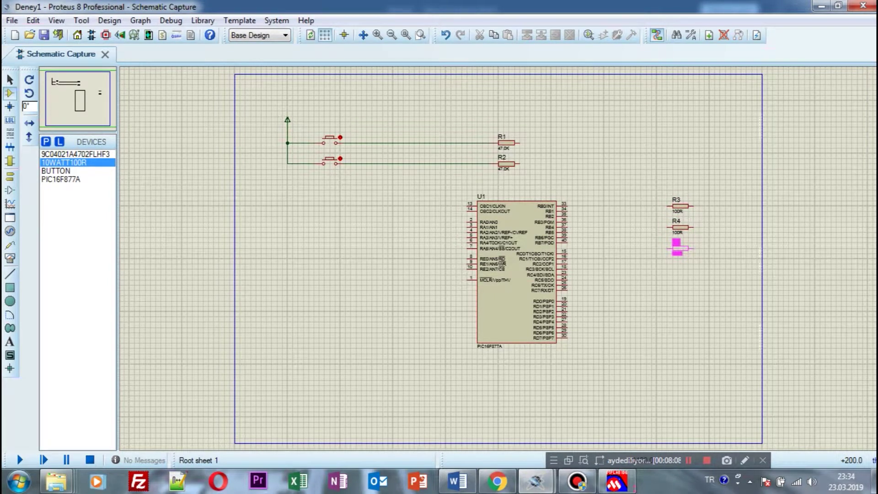
pyautogui.click(678, 248)
pyautogui.click(678, 269)
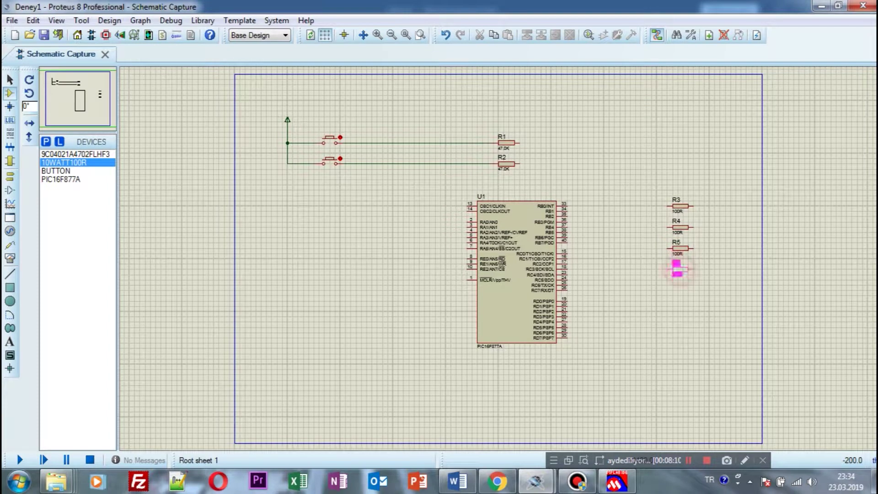
pyautogui.click(679, 268)
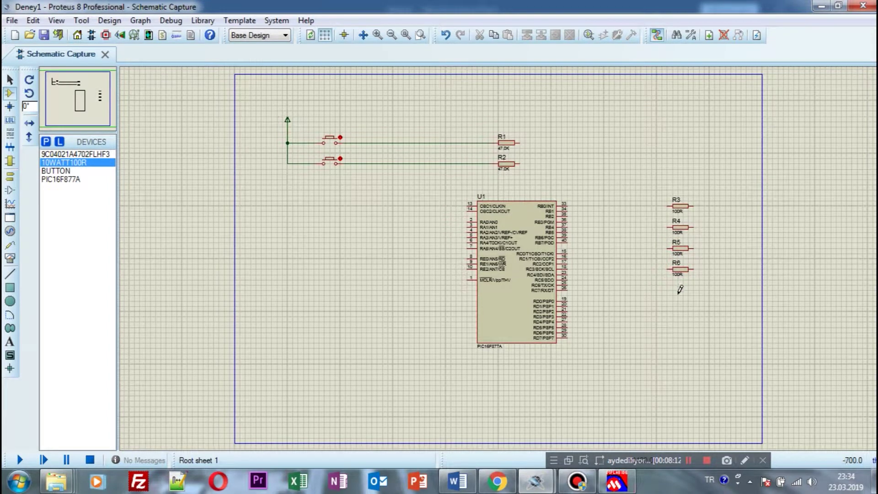
pyautogui.click(679, 289)
pyautogui.click(679, 290)
pyautogui.click(678, 311)
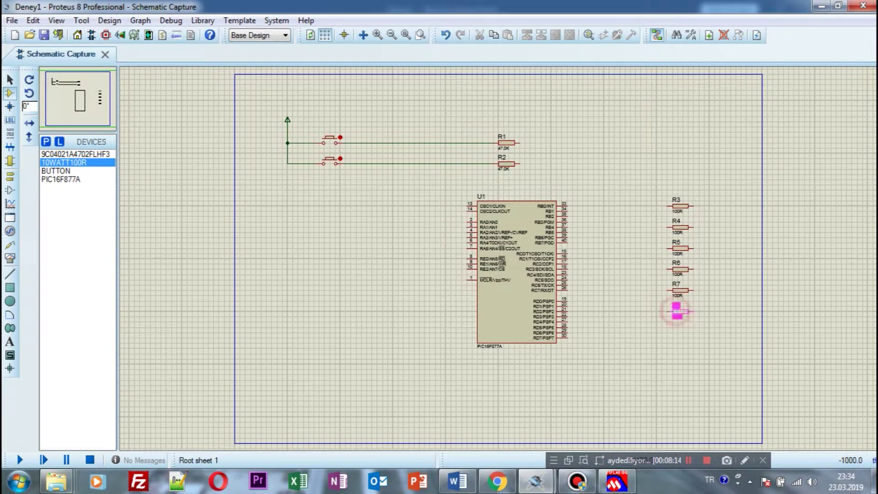
pyautogui.click(677, 311)
pyautogui.click(677, 332)
pyautogui.click(677, 332)
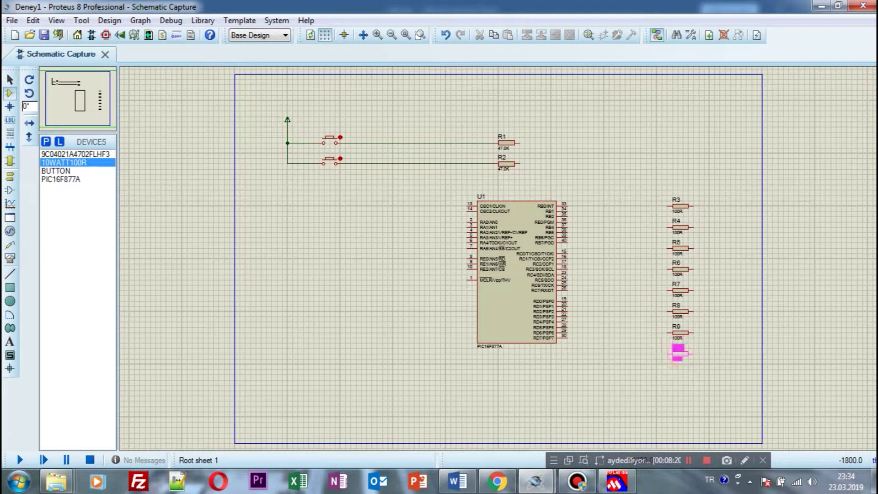
pyautogui.click(678, 354)
# Step: Compare the new drawing with the completed schematic, examining how the 47k resistors and the 100R resistor column share a common wire
pyautogui.moveTo(535, 478)
pyautogui.click(507, 425)
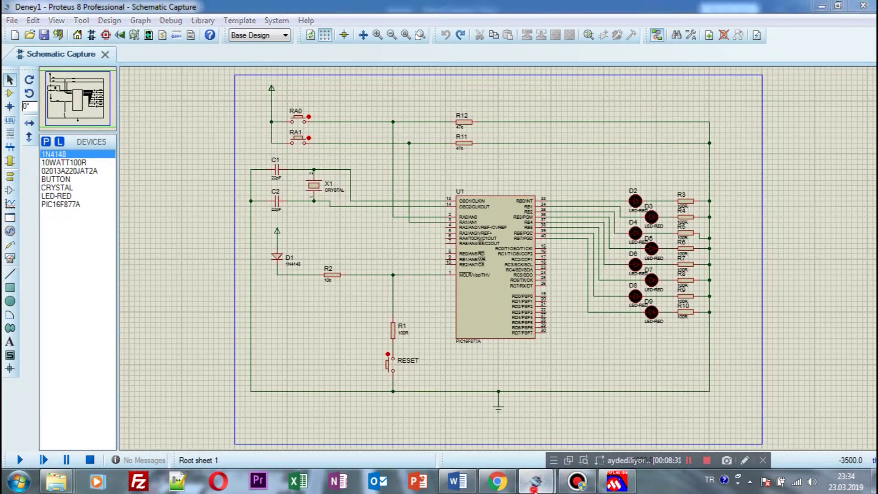
pyautogui.moveTo(534, 482)
pyautogui.click(595, 430)
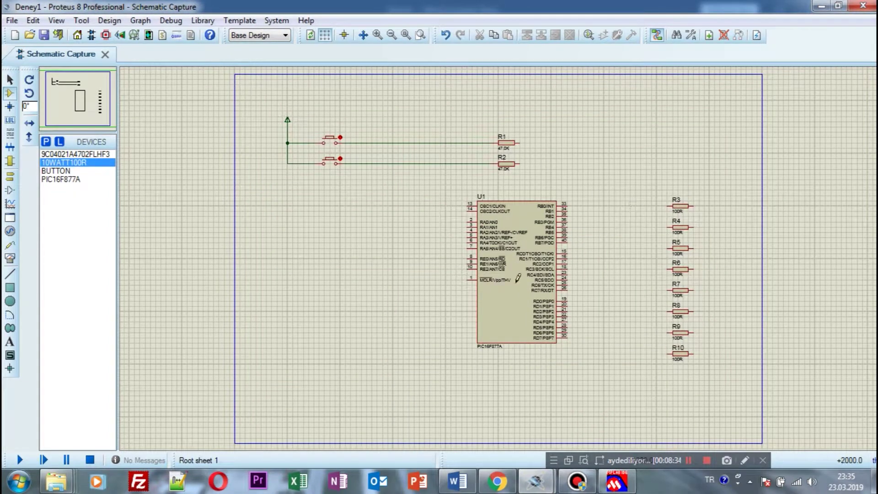
pyautogui.moveTo(534, 481)
pyautogui.click(526, 416)
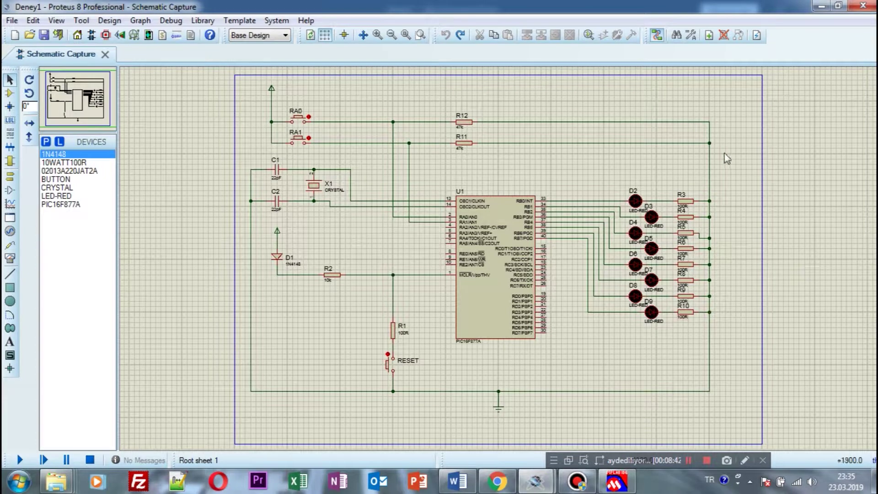
pyautogui.moveTo(535, 481)
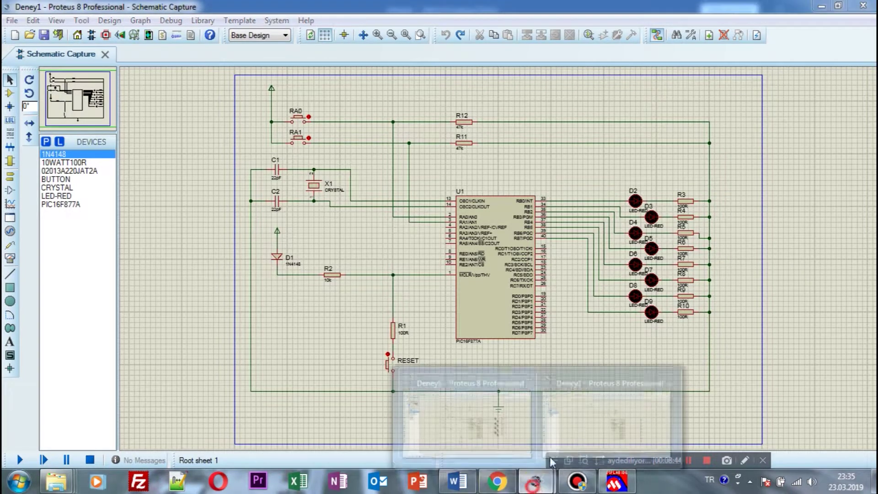
pyautogui.click(595, 393)
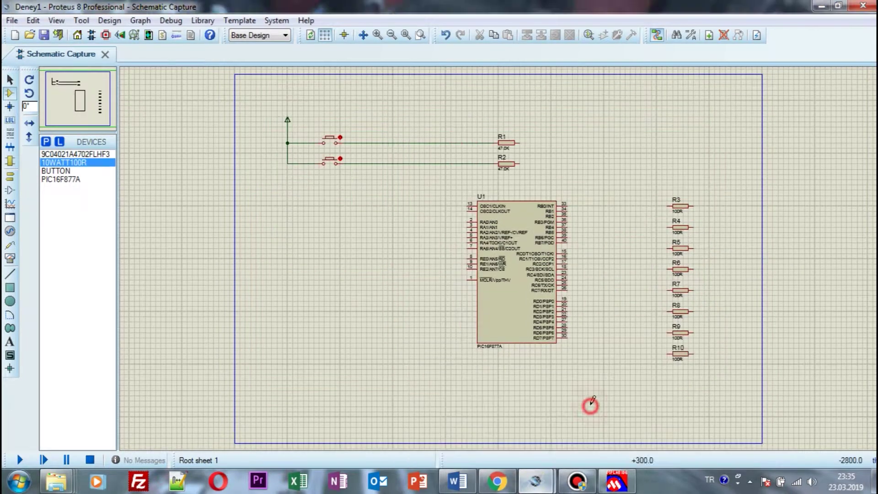
# Step: Wire the right pin of R1 around to the right pin of R3, and join R2's right pin to that vertical wire
pyautogui.click(519, 143)
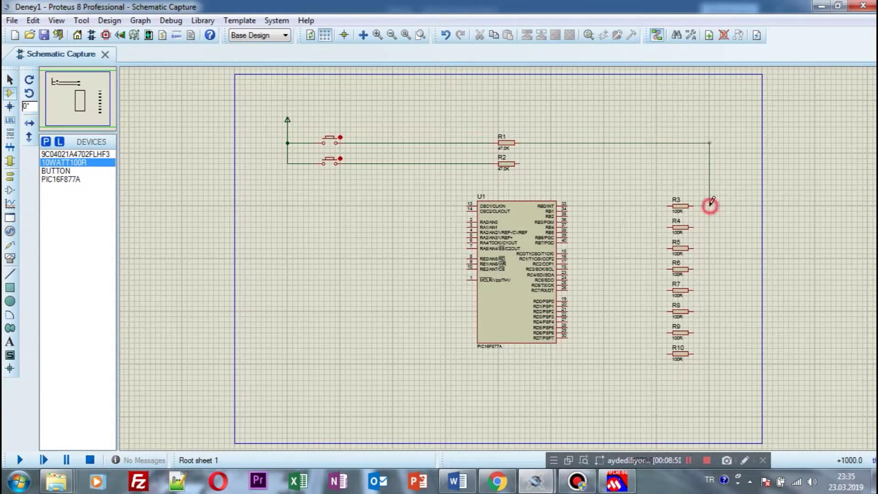
pyautogui.click(694, 206)
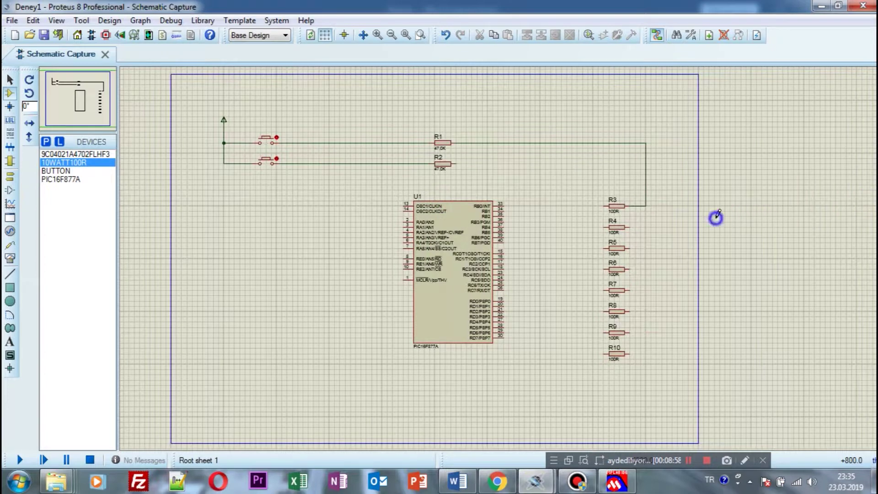
pyautogui.click(457, 163)
pyautogui.click(647, 161)
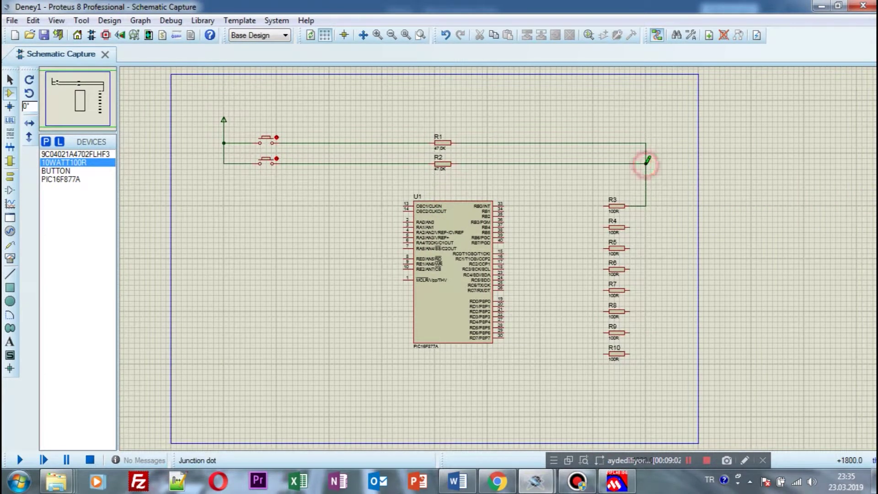
# Step: Extend the common vertical wire down the resistor column by connecting the right pins of R4 through R10 to it
pyautogui.click(646, 226)
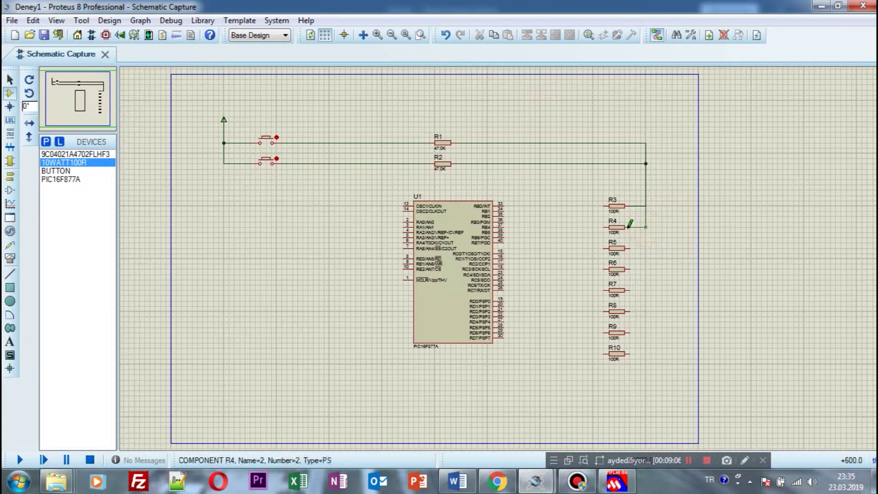
pyautogui.rightClick(631, 224)
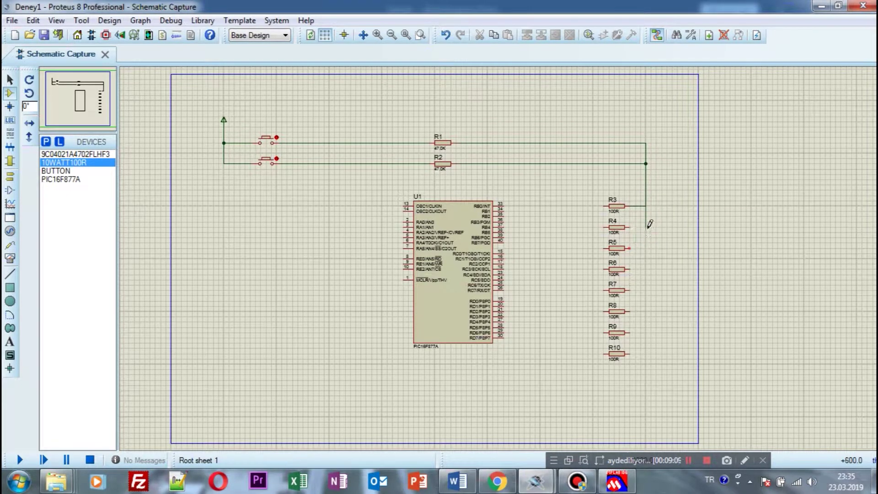
pyautogui.click(630, 228)
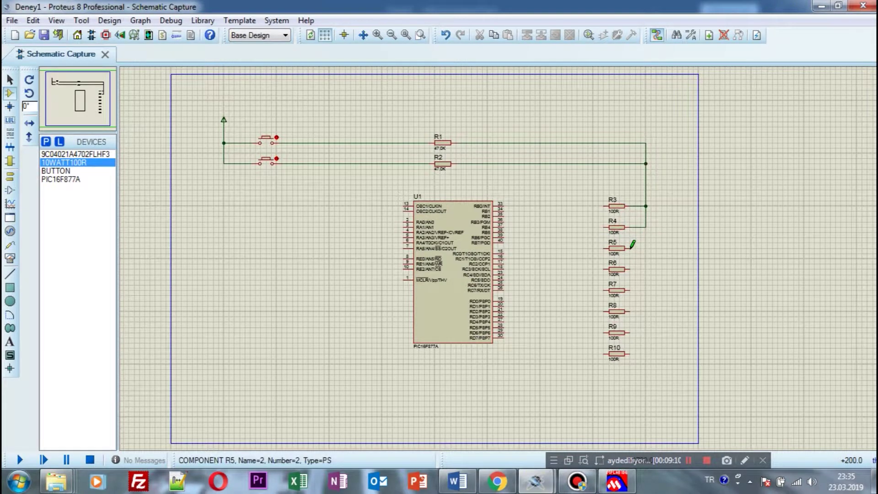
pyautogui.click(630, 249)
pyautogui.click(647, 226)
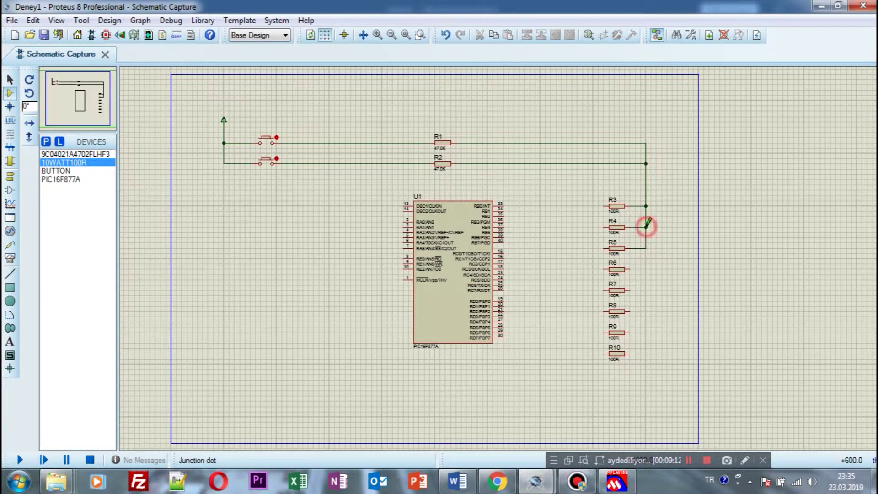
pyautogui.click(630, 269)
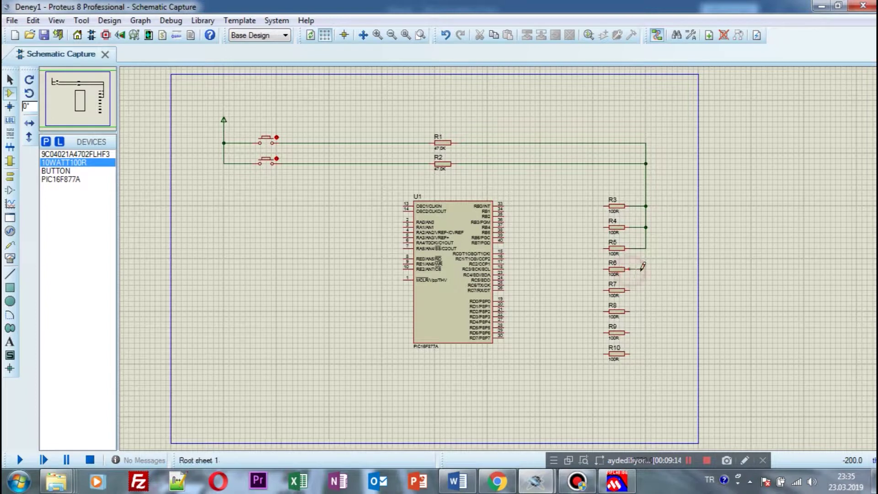
pyautogui.click(646, 247)
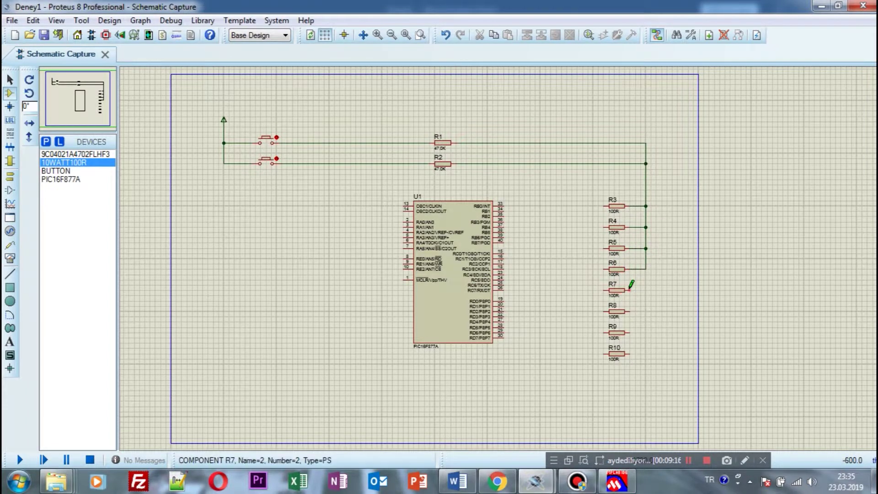
pyautogui.click(630, 288)
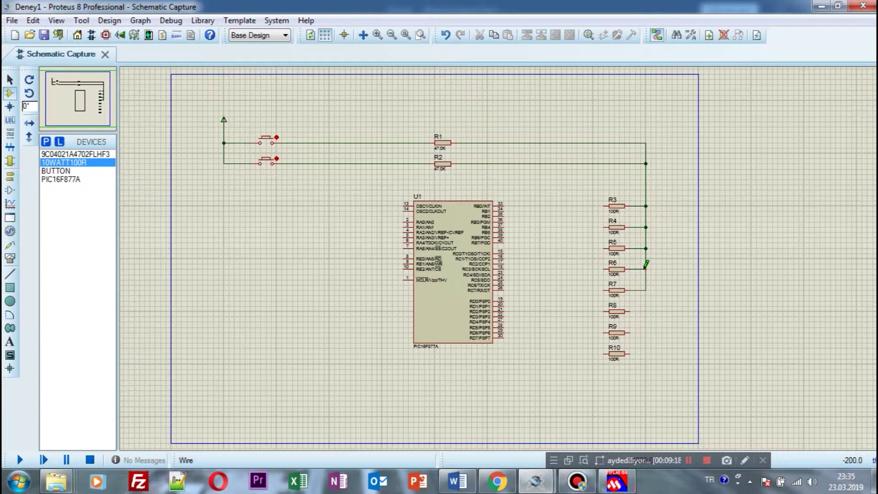
pyautogui.click(645, 269)
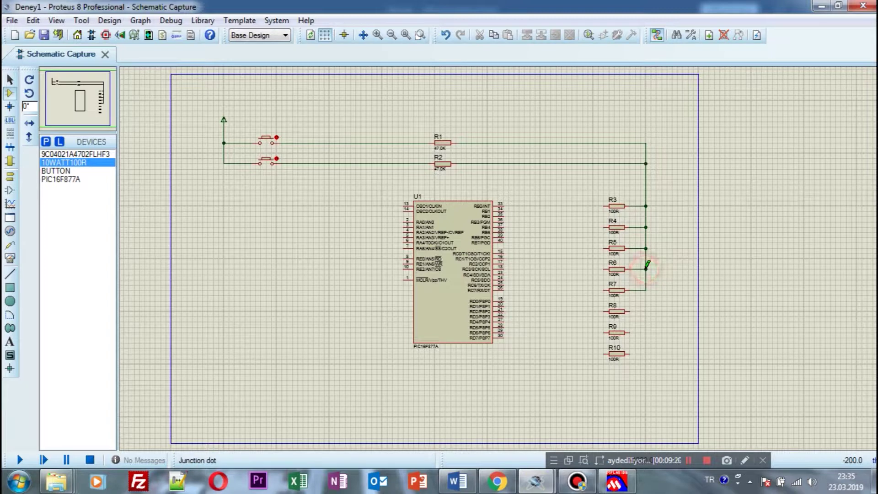
pyautogui.click(629, 312)
pyautogui.click(646, 290)
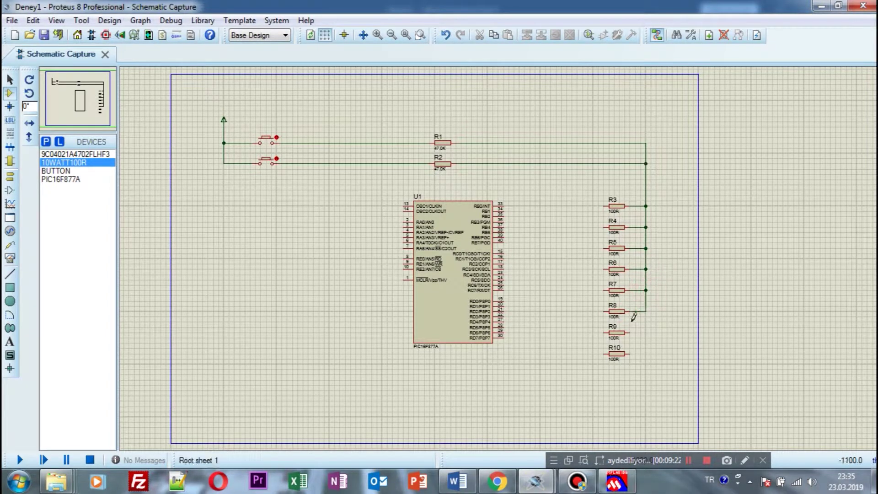
pyautogui.click(630, 333)
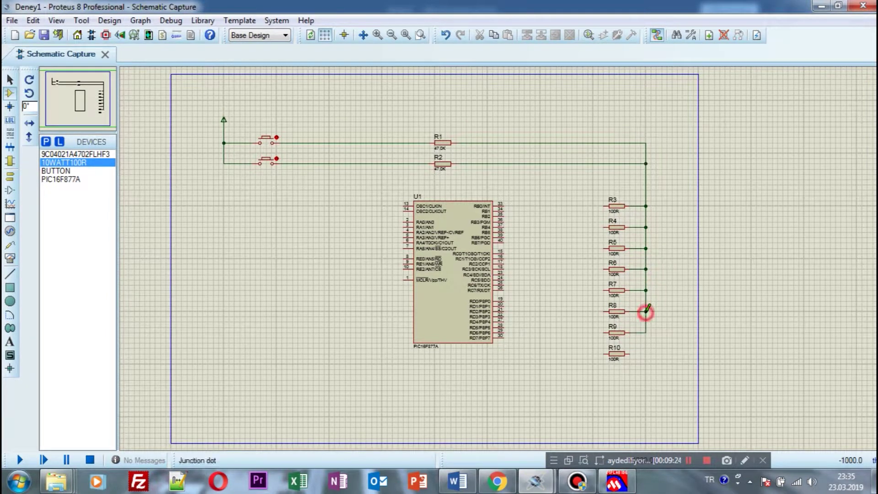
pyautogui.click(646, 312)
pyautogui.click(630, 353)
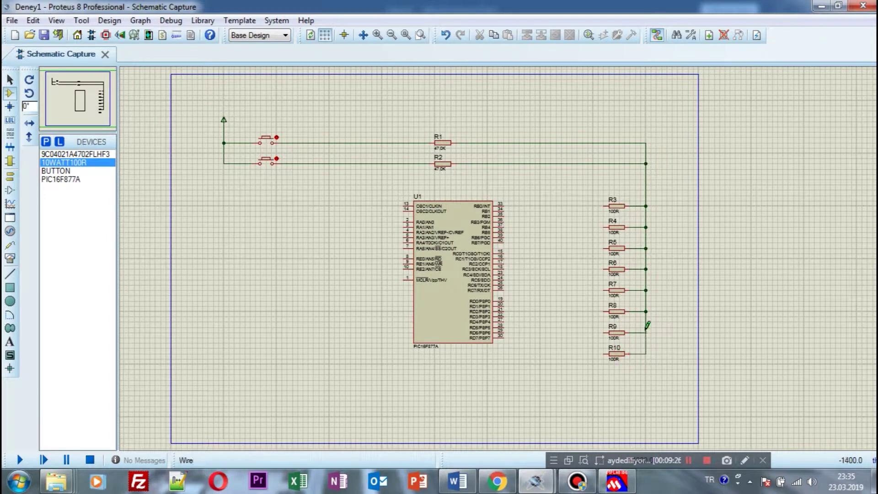
pyautogui.click(646, 332)
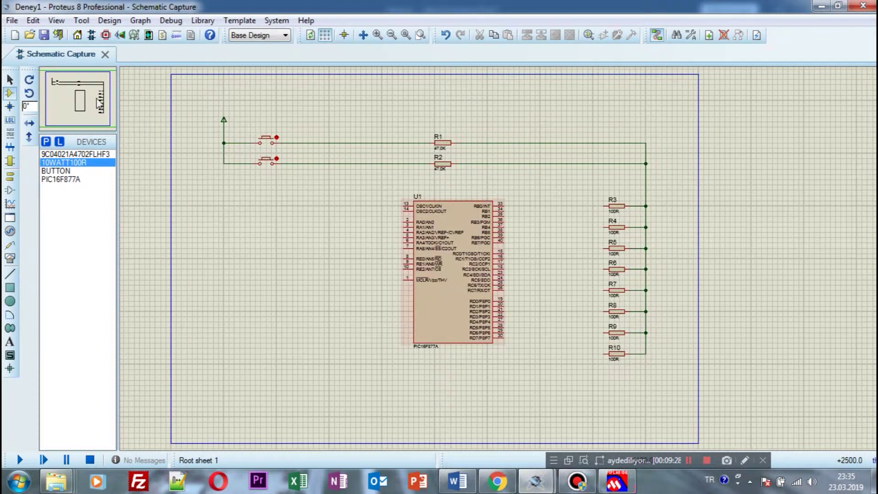
# Step: Search the component library for RED LED, checking the finished schematic for the LED type it uses
pyautogui.click(46, 141)
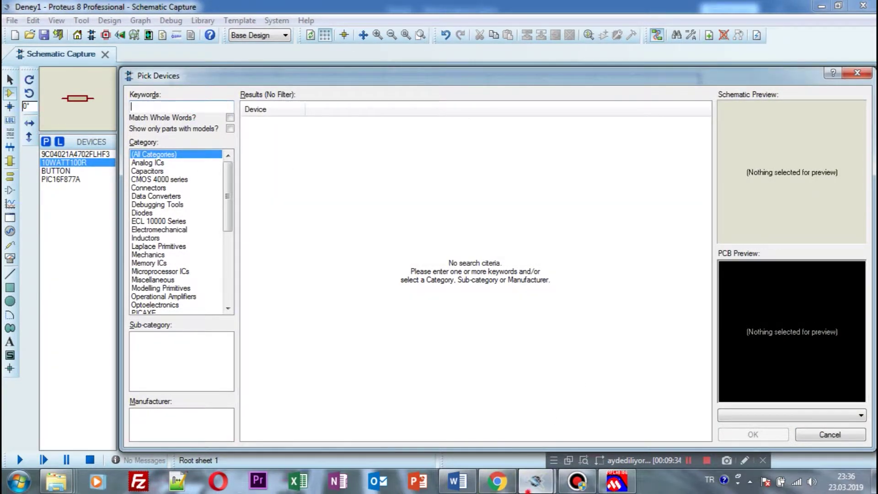
pyautogui.moveTo(534, 481)
pyautogui.click(496, 436)
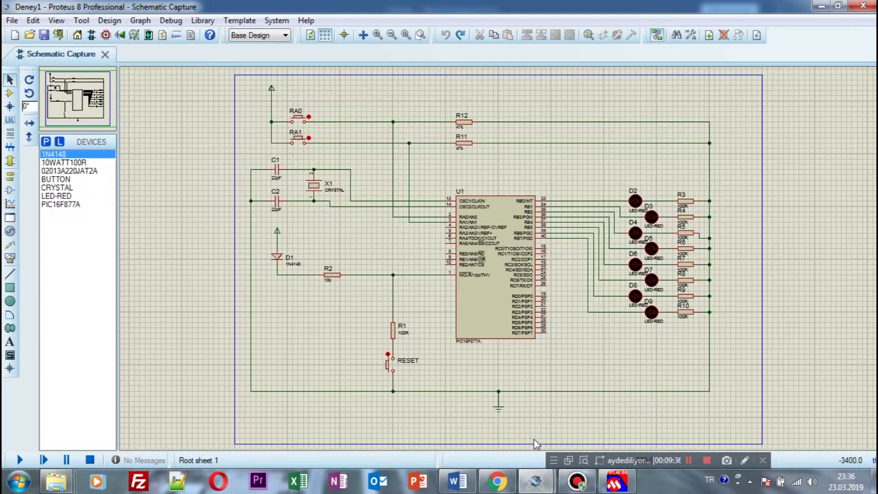
pyautogui.moveTo(535, 481)
pyautogui.click(578, 434)
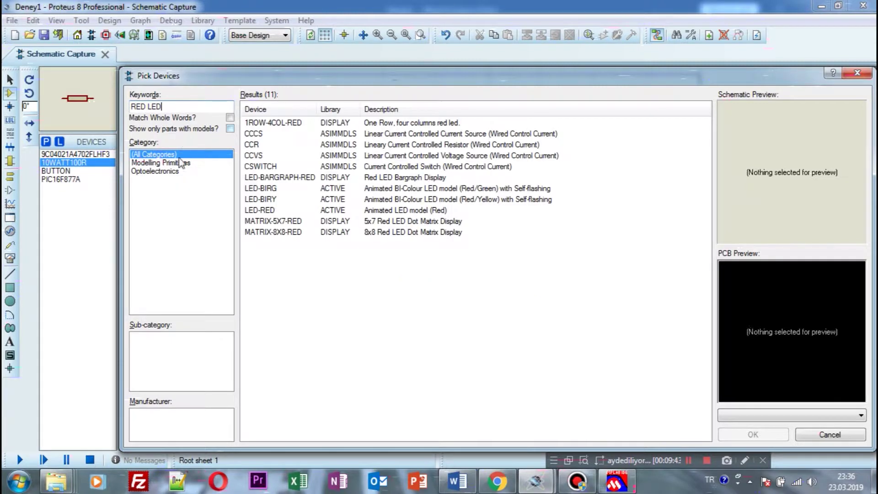
# Step: Preview the search results and add the animated LED-RED model to the project's device list
pyautogui.click(411, 123)
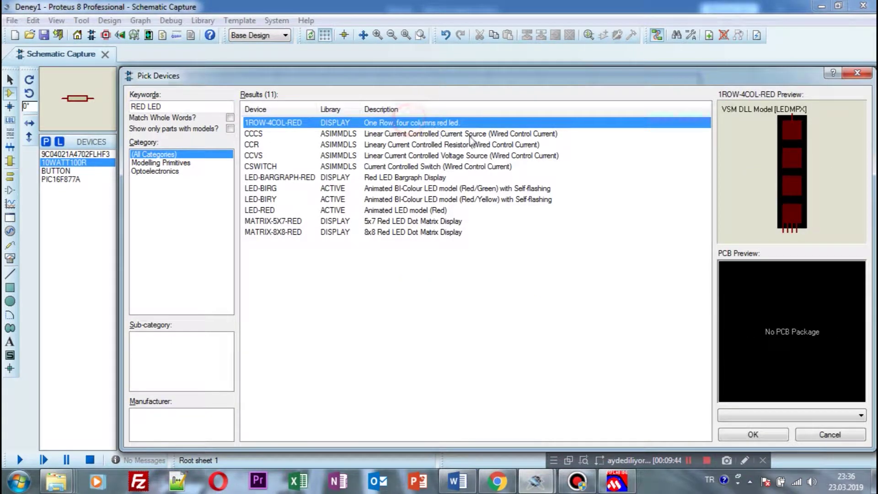
pyautogui.click(434, 133)
pyautogui.click(430, 167)
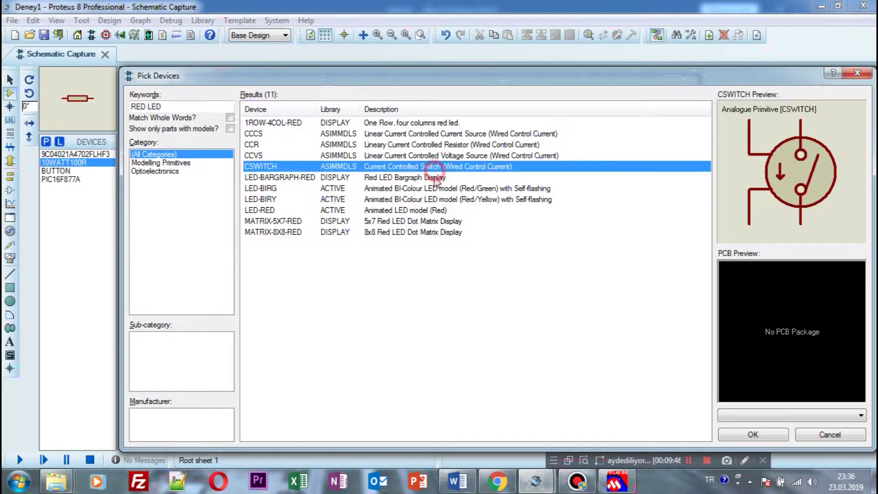
pyautogui.click(434, 178)
pyautogui.click(426, 155)
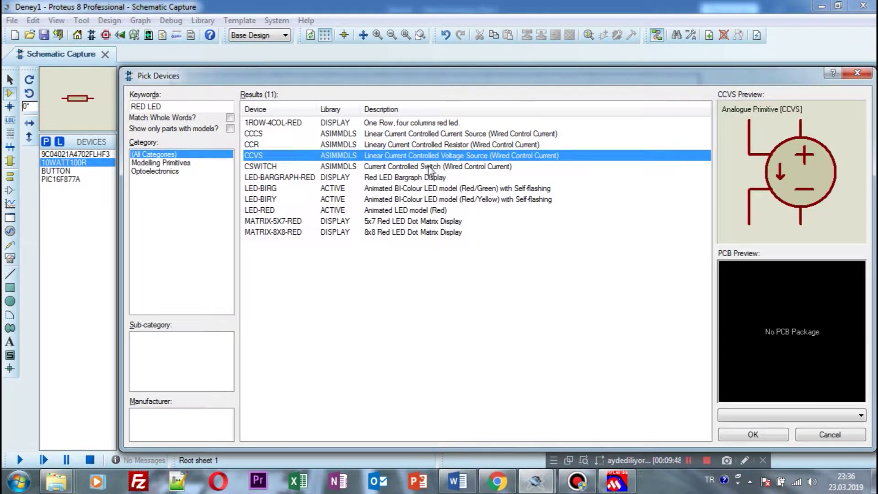
pyautogui.click(427, 166)
pyautogui.click(437, 145)
pyautogui.click(443, 134)
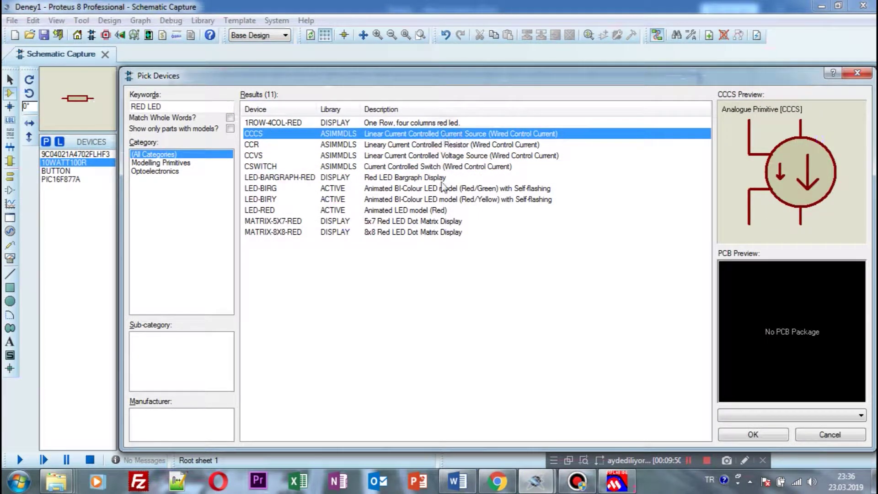
pyautogui.click(432, 211)
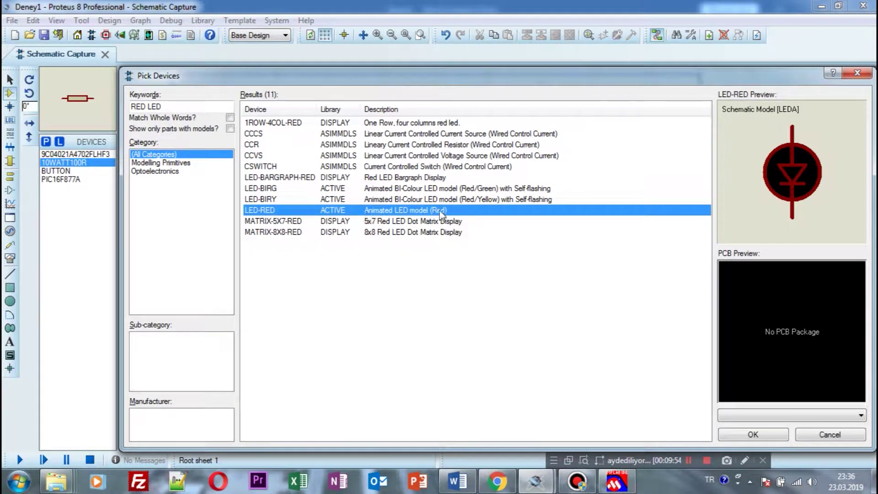
pyautogui.click(754, 436)
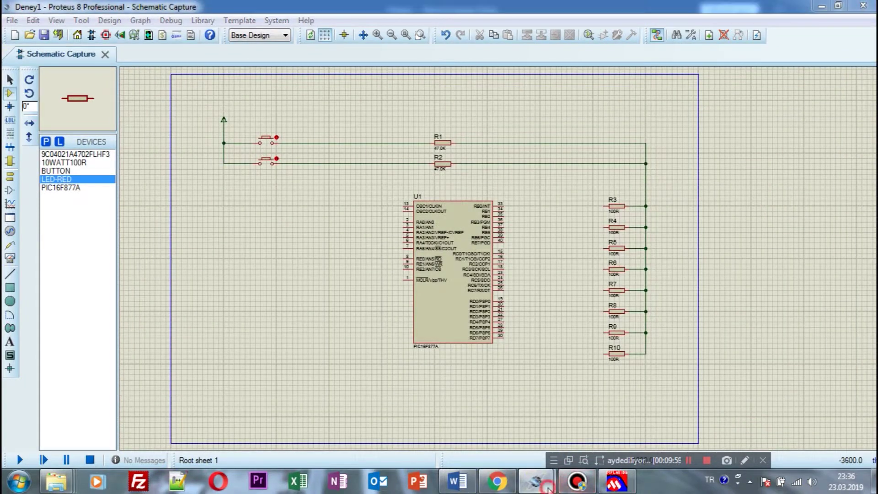
# Step: Place one LED-RED between pin RB0 and R3, following the finished schematic, and rotate it 90 degrees anti-clockwise
pyautogui.moveTo(547, 488)
pyautogui.click(471, 416)
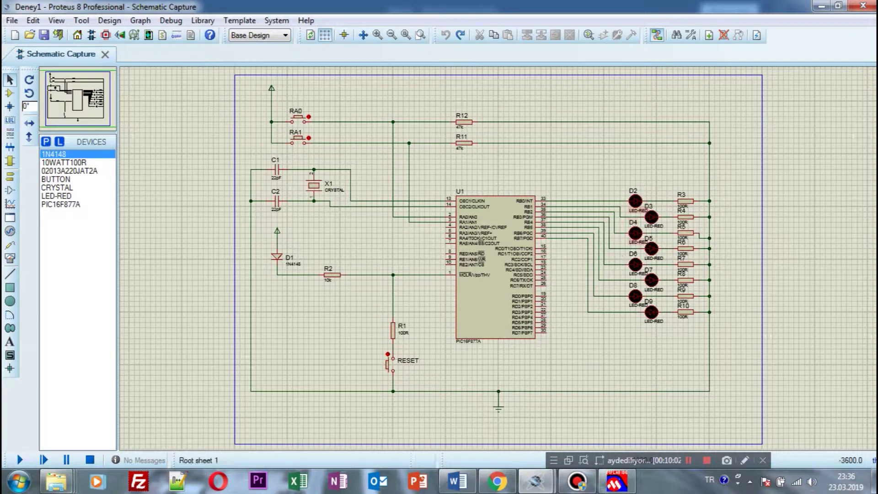
pyautogui.moveTo(535, 483)
pyautogui.click(575, 443)
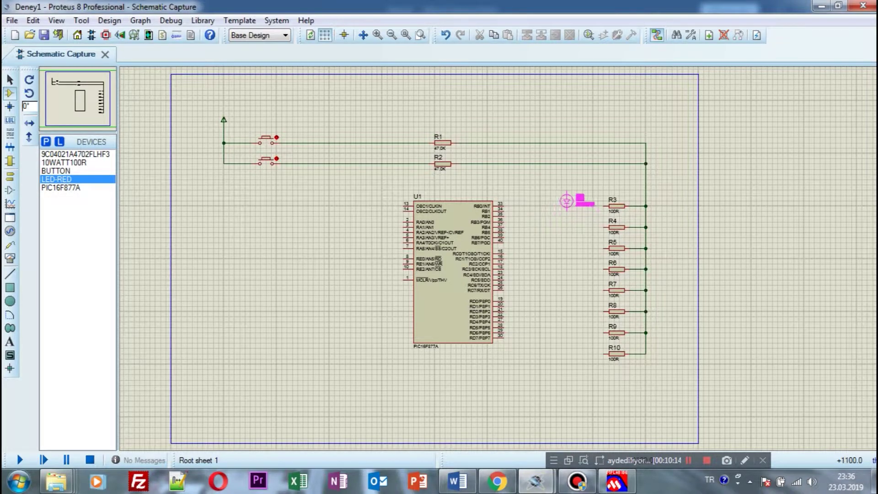
pyautogui.click(567, 206)
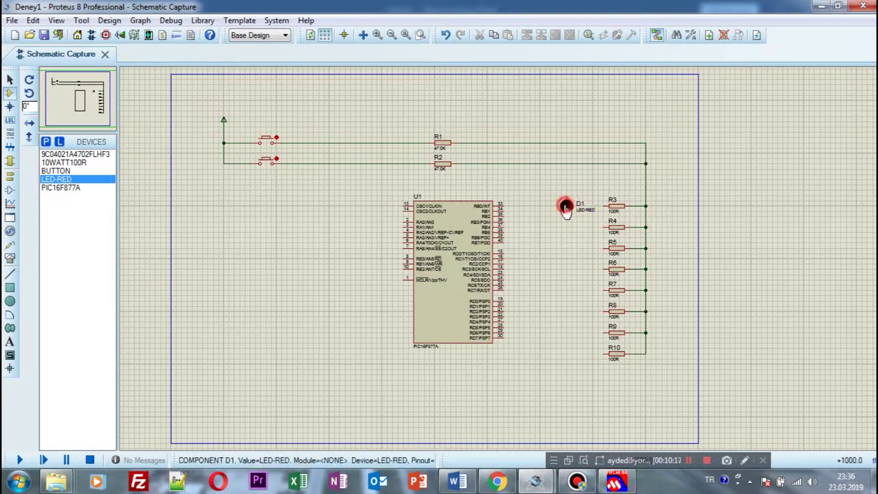
pyautogui.rightClick(576, 206)
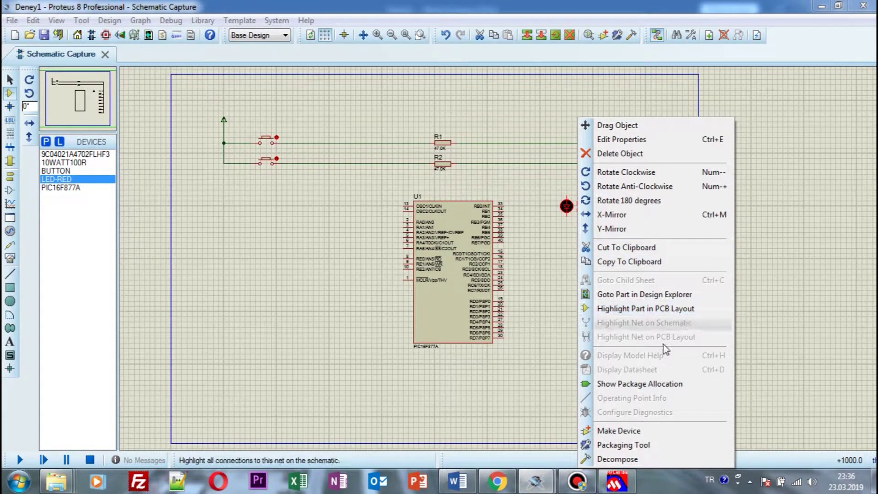
pyautogui.click(650, 185)
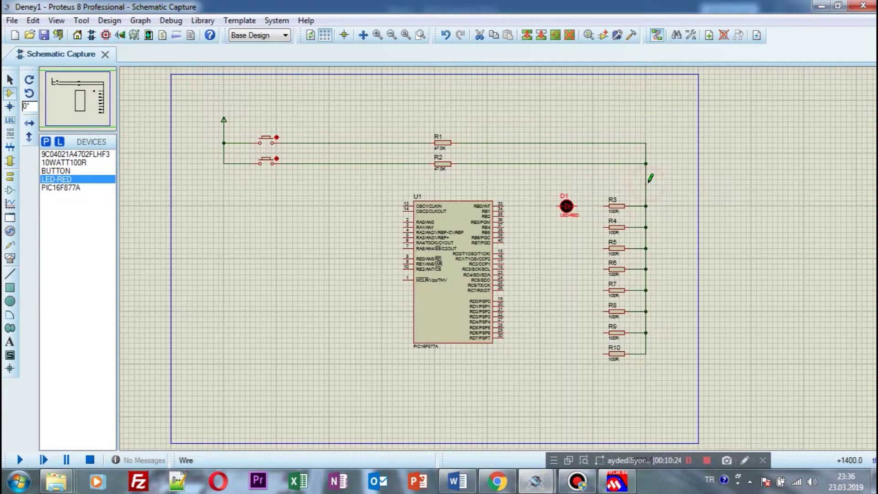
# Step: Wire LED D1 in line between the left pin of R3 and the PIC16F877A's RB0 pin
pyautogui.doubleClick(567, 206)
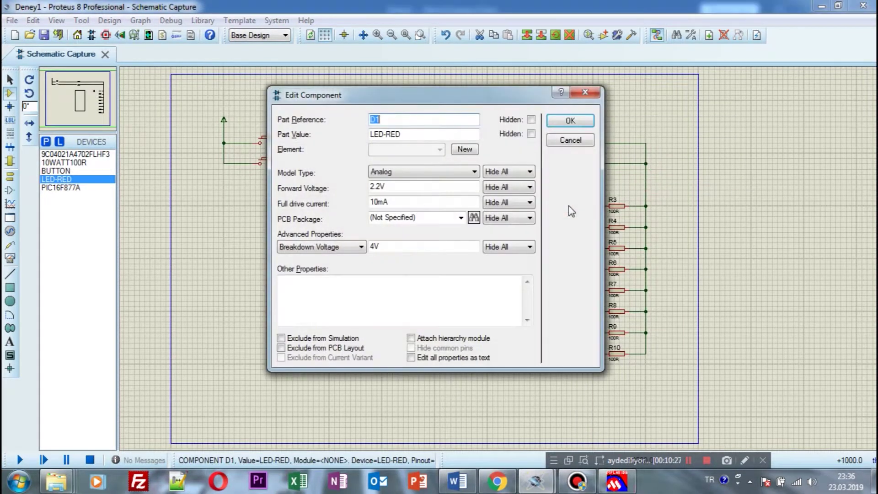
pyautogui.click(594, 93)
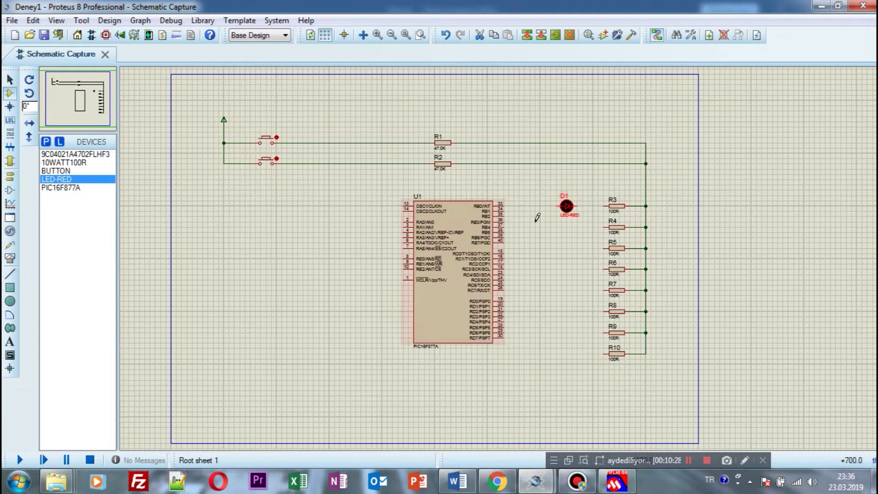
pyautogui.click(599, 206)
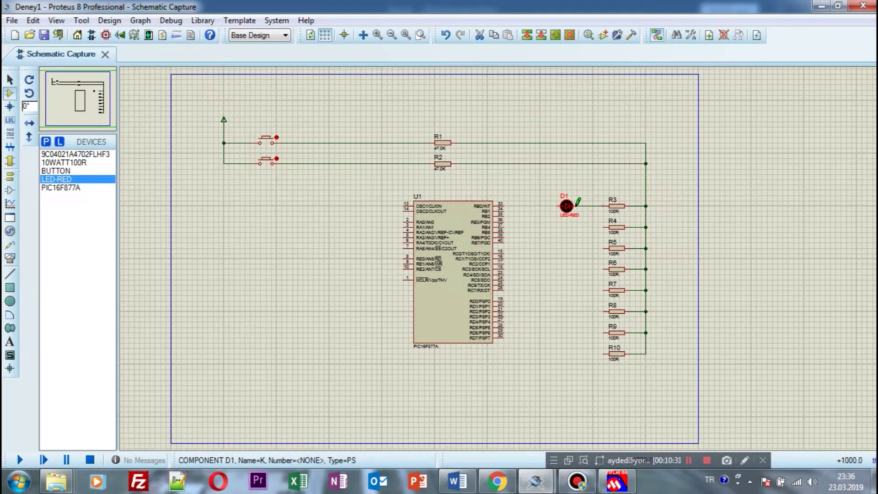
pyautogui.click(576, 206)
pyautogui.click(559, 206)
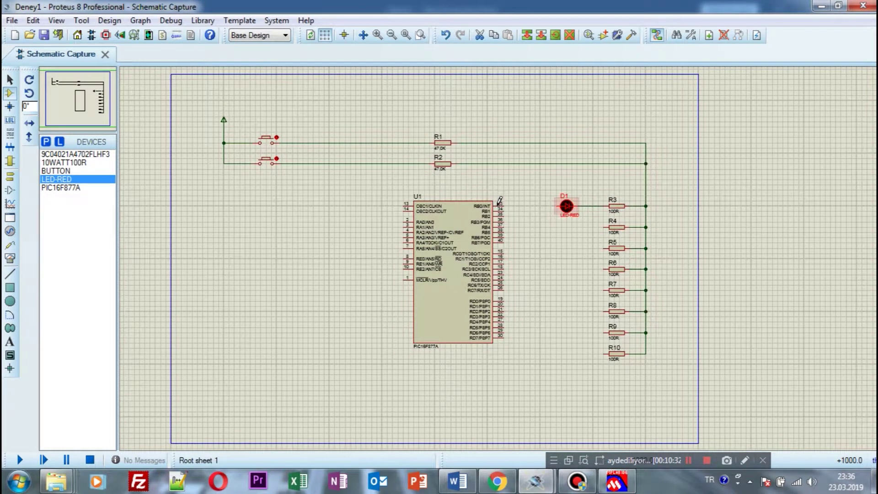
pyautogui.click(504, 205)
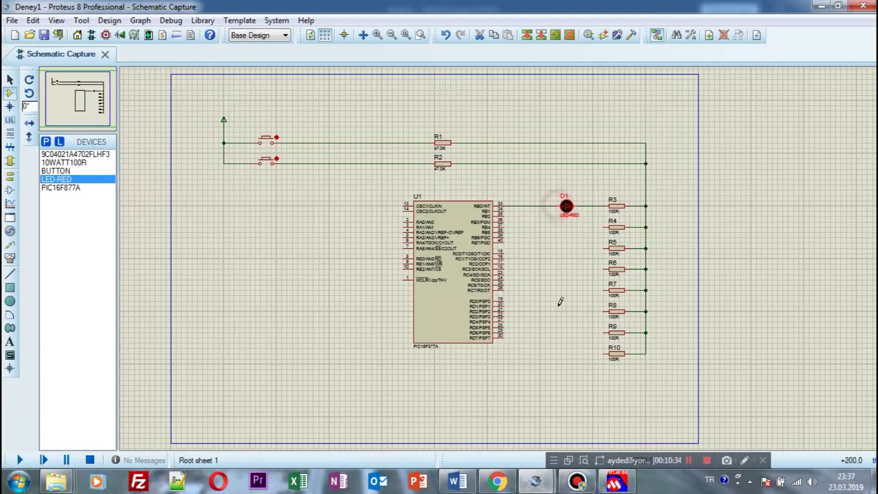
# Step: Place seven more LED-RED parts in a vertical column below D1, level with R4 through R10, following the schematic in the Word document
pyautogui.click(466, 488)
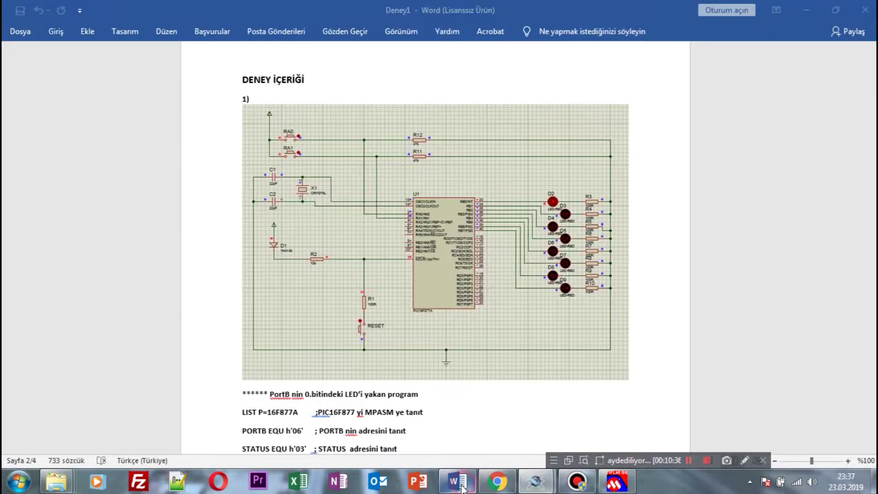
pyautogui.click(463, 488)
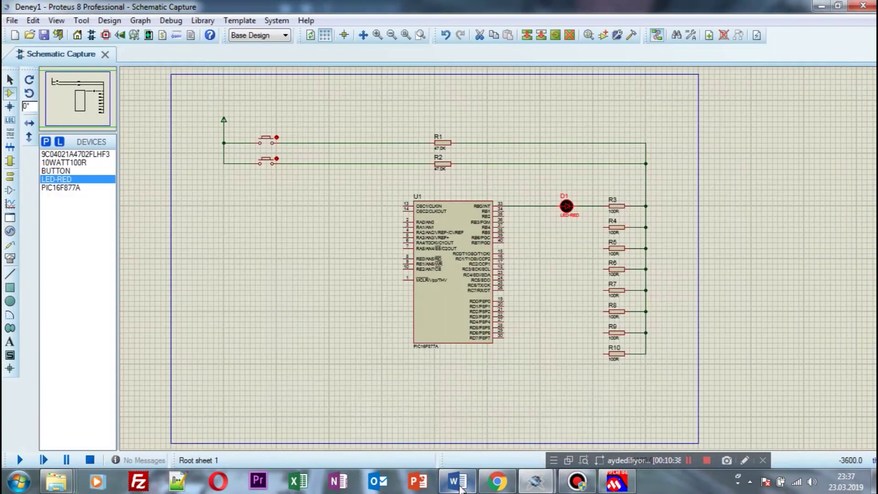
pyautogui.click(467, 487)
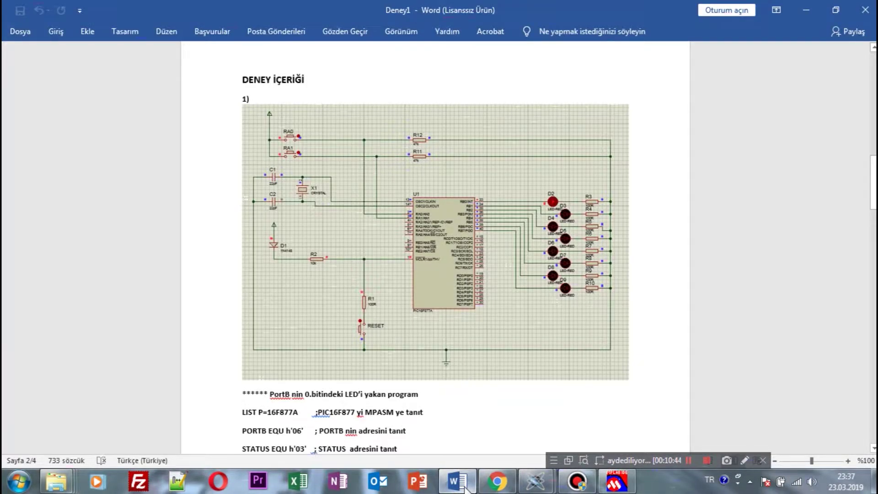
pyautogui.click(466, 488)
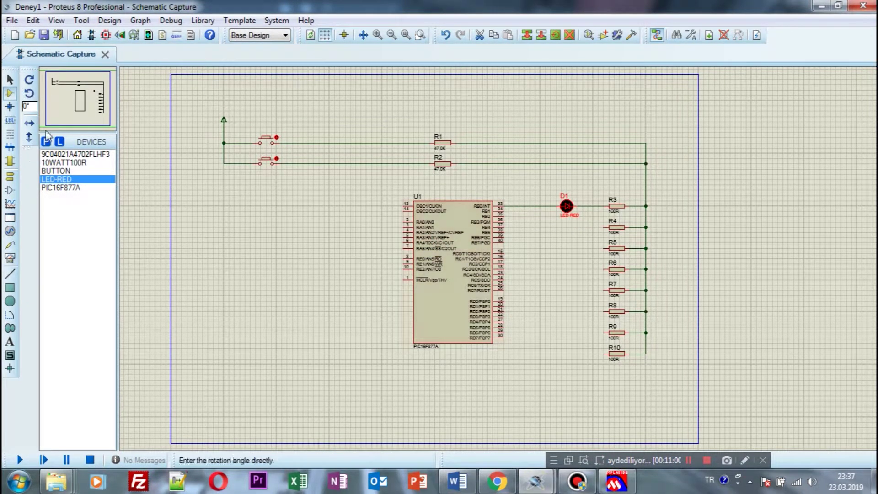
pyautogui.click(72, 179)
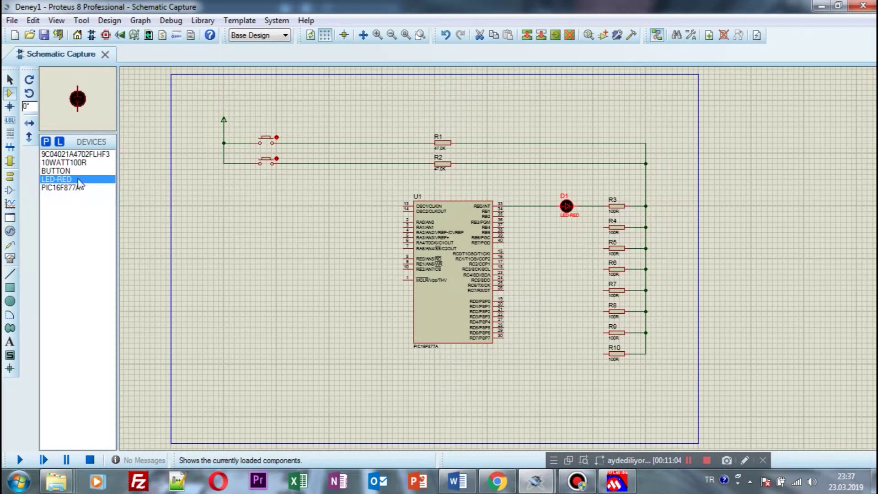
pyautogui.click(568, 226)
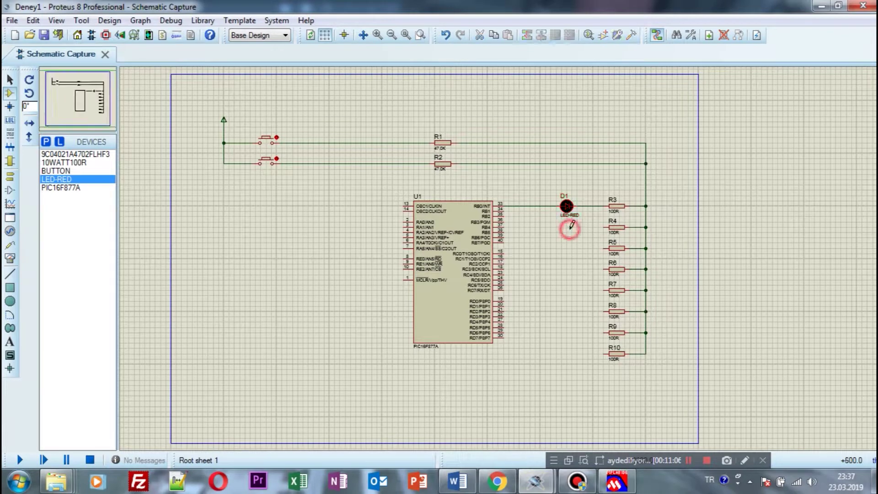
pyautogui.click(566, 228)
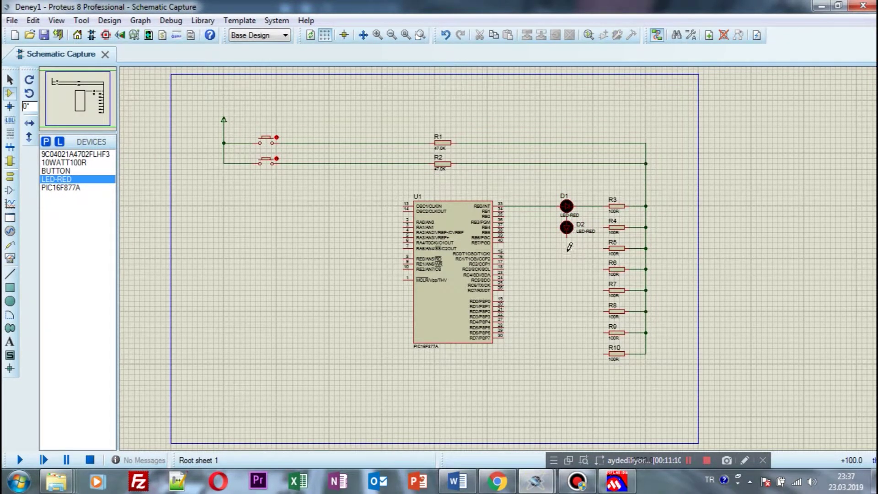
pyautogui.click(568, 247)
pyautogui.click(567, 269)
pyautogui.click(567, 268)
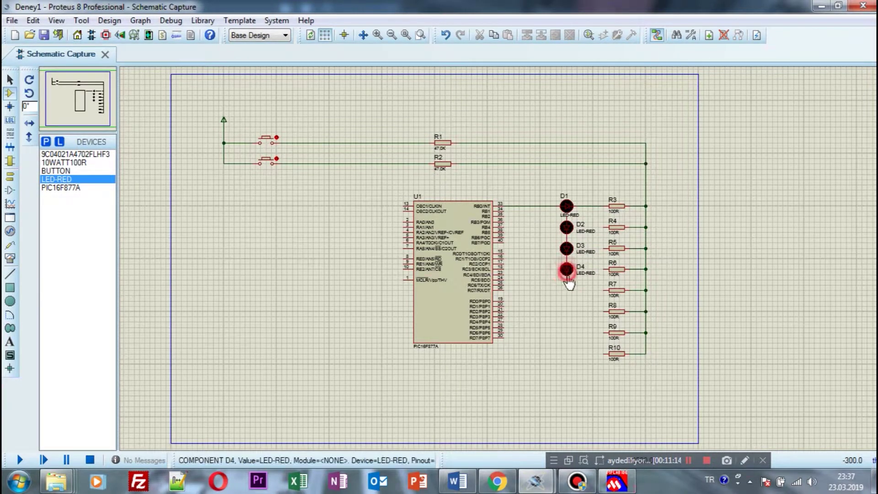
pyautogui.click(567, 292)
pyautogui.click(567, 291)
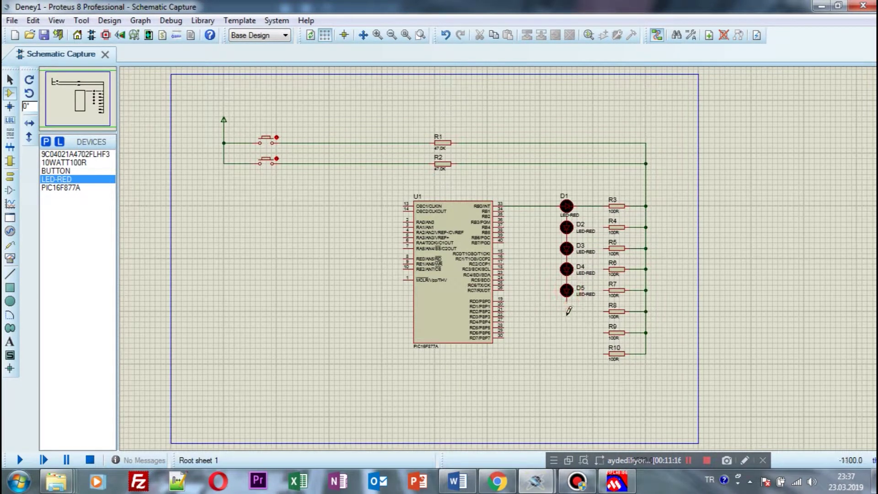
pyautogui.click(567, 311)
pyautogui.click(567, 312)
pyautogui.click(567, 321)
pyautogui.click(568, 332)
pyautogui.click(567, 358)
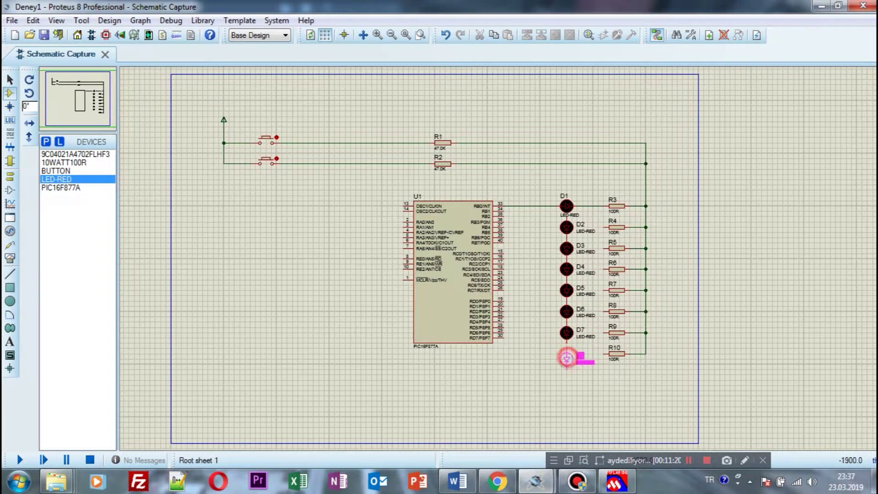
pyautogui.click(568, 355)
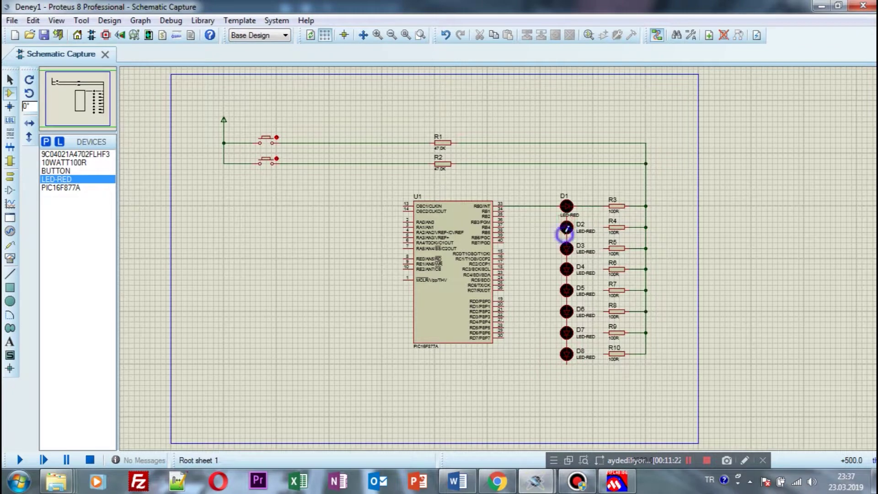
# Step: Rotate LED D2 90 degrees anti-clockwise and wire it between the RB1 pin and R4
pyautogui.rightClick(566, 229)
pyautogui.press('Escape')
pyautogui.rightClick(567, 228)
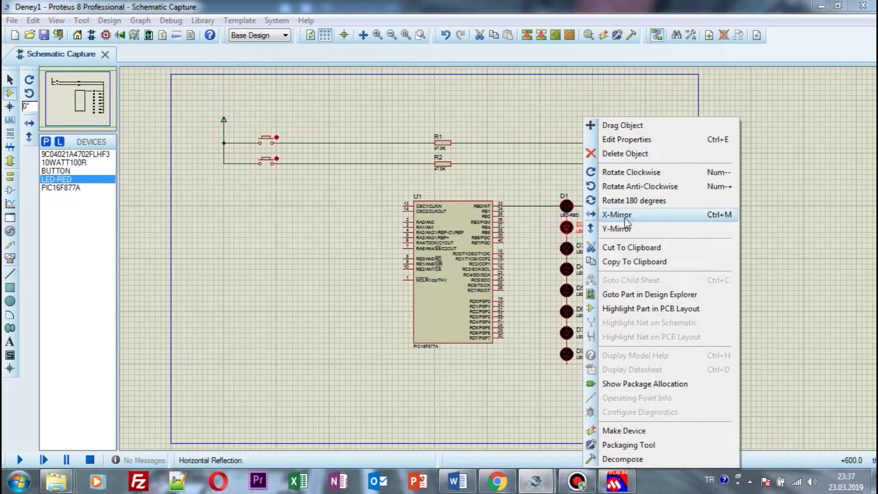
pyautogui.click(647, 187)
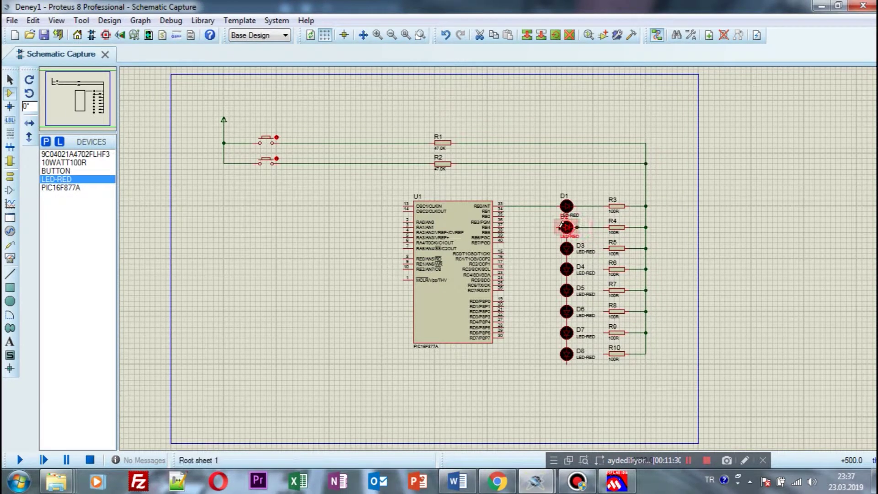
pyautogui.click(503, 211)
pyautogui.click(557, 227)
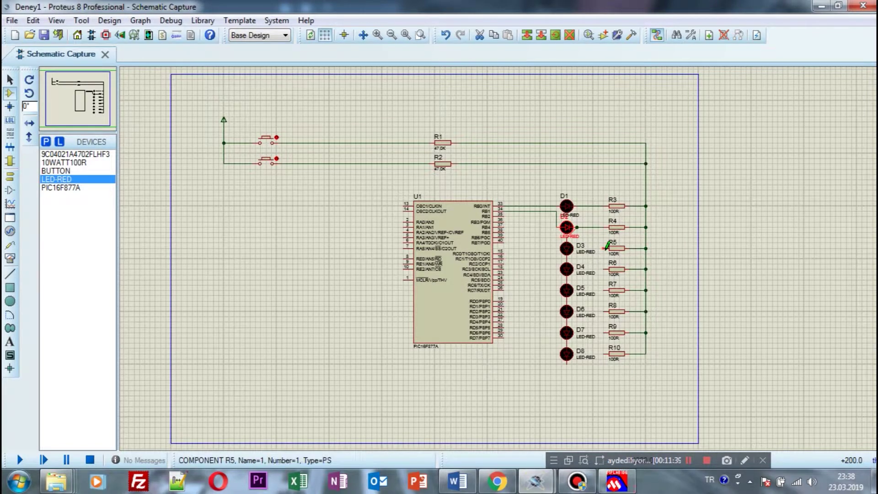
# Step: Rotate LED D3 90 degrees anti-clockwise so it lines up horizontally with R5
pyautogui.click(10, 80)
pyautogui.rightClick(567, 248)
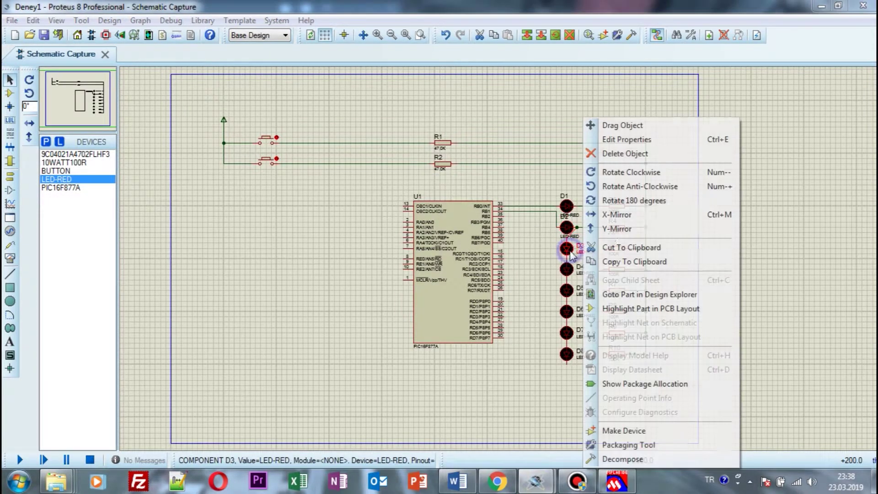
pyautogui.click(637, 186)
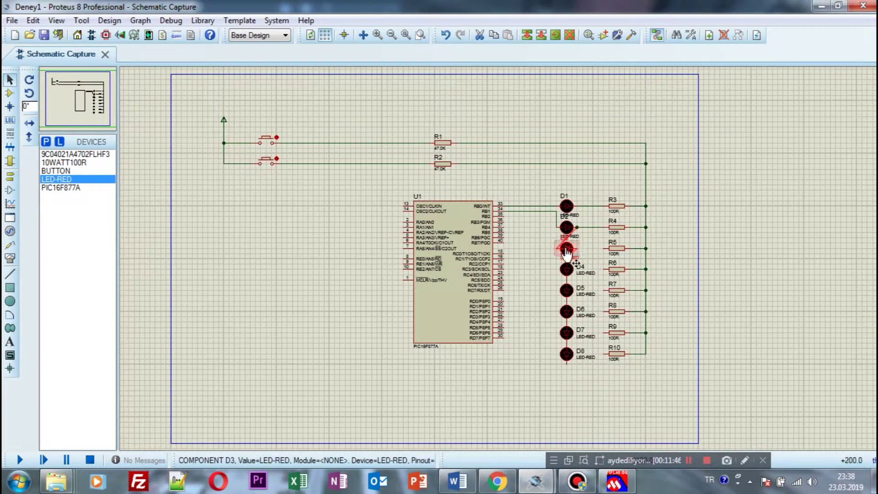
# Step: Move LED D3 clear of the LED column and delete it together with its attached wires
pyautogui.moveTo(565, 245); pyautogui.dragTo(663, 113)
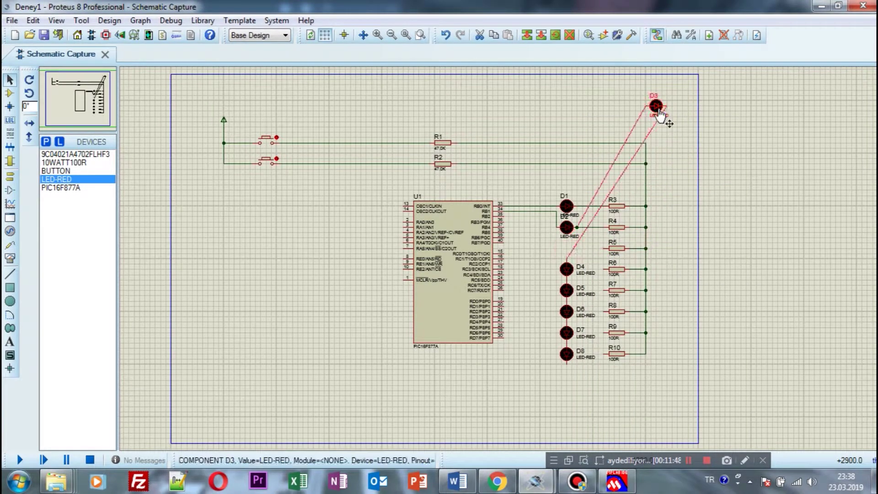
pyautogui.doubleClick(631, 139)
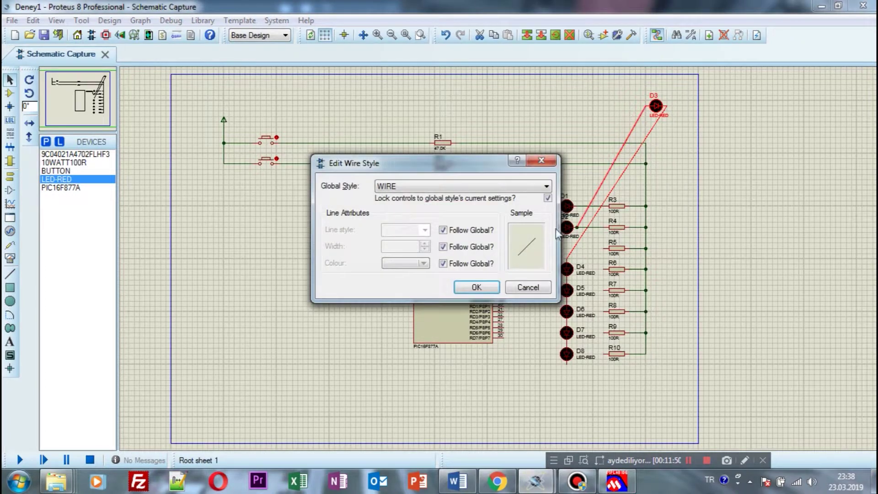
pyautogui.click(520, 287)
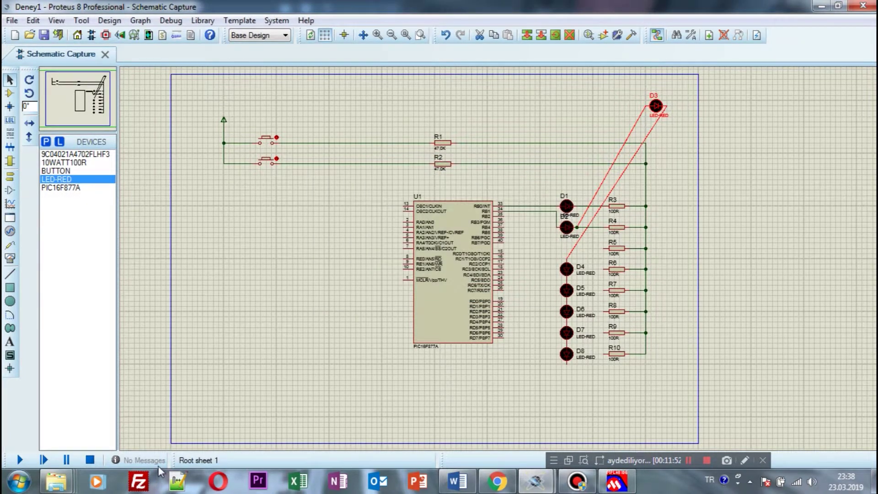
pyautogui.doubleClick(656, 99)
pyautogui.click(532, 364)
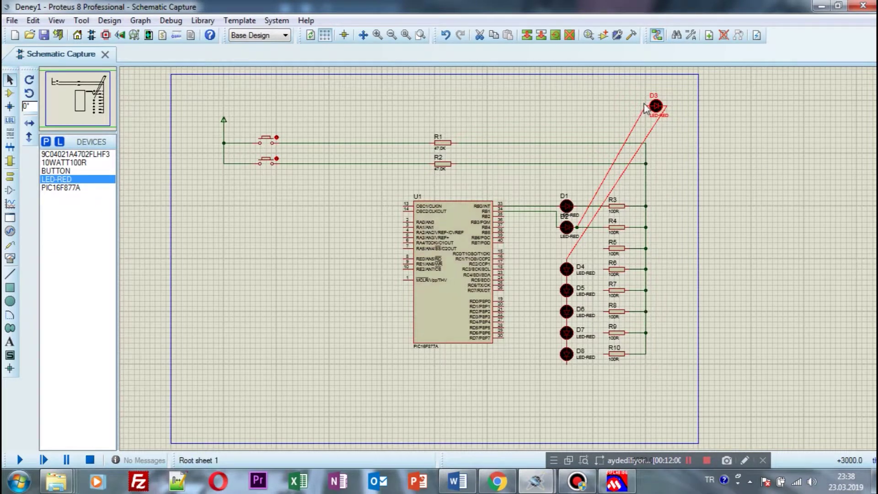
pyautogui.moveTo(662, 112); pyautogui.dragTo(598, 112)
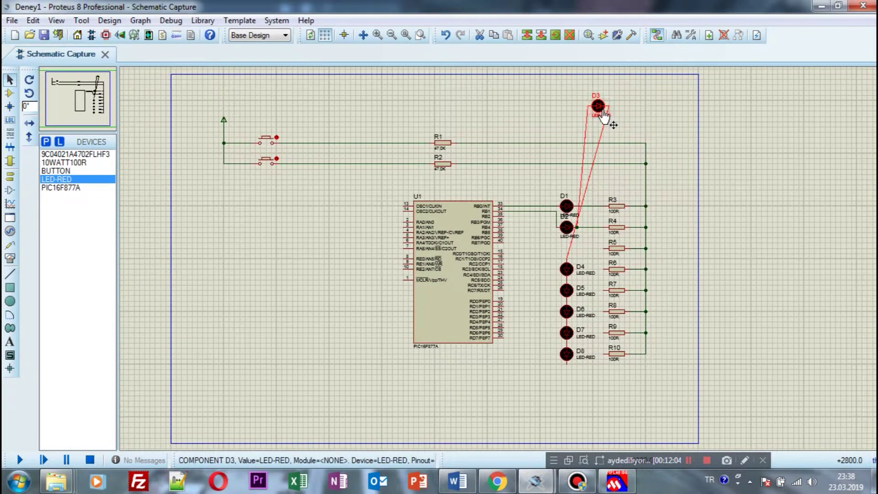
pyautogui.press('Delete')
# Step: Delete LEDs D4 through D8 from the column level with R6 through R10
pyautogui.click(567, 269)
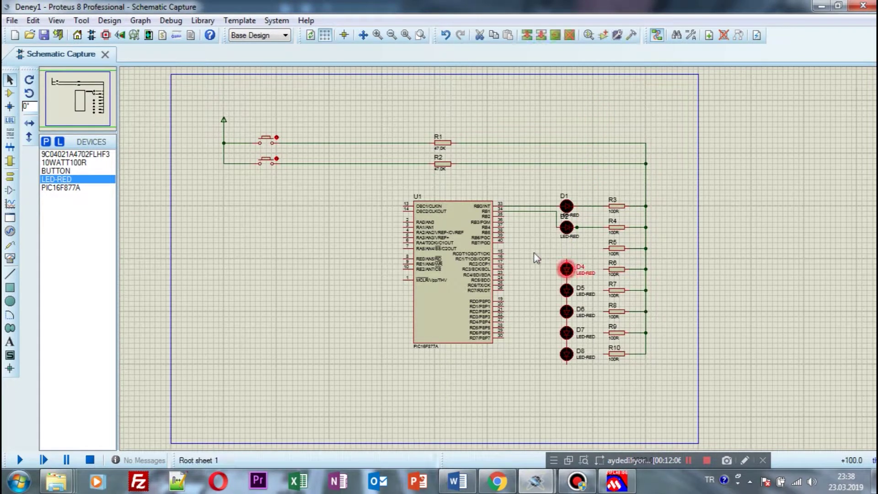
pyautogui.press('Delete')
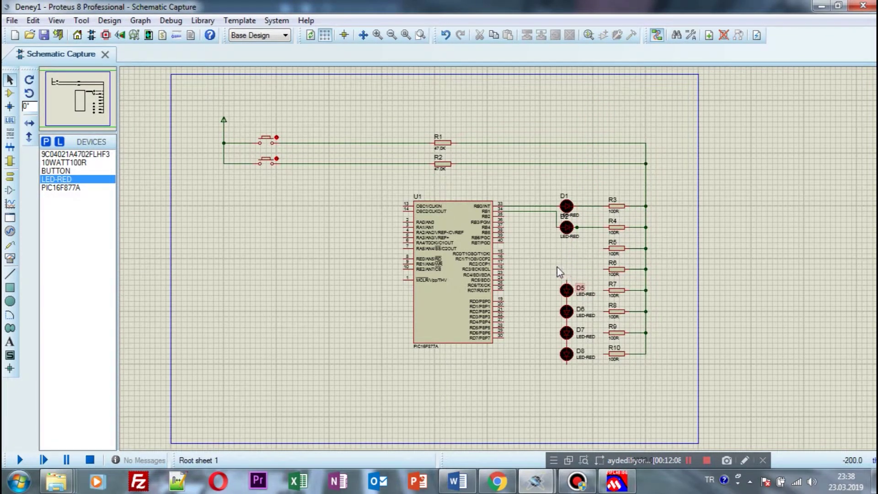
pyautogui.moveTo(557, 265); pyautogui.dragTo(575, 360)
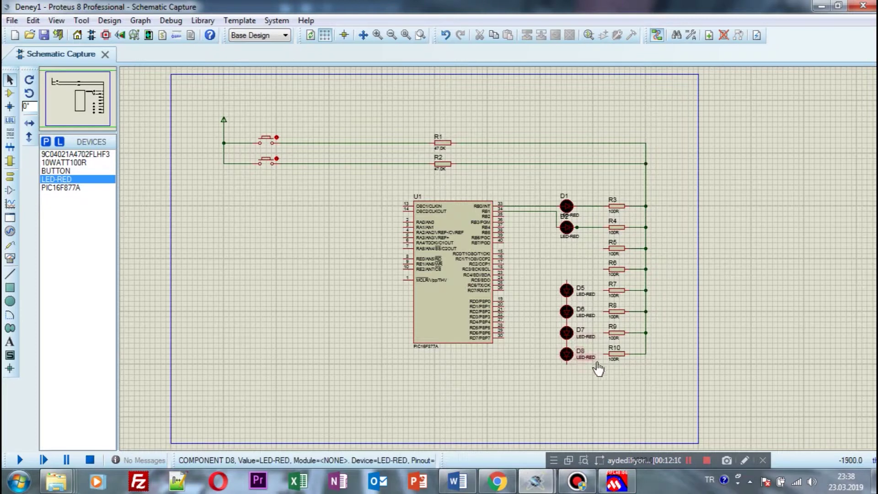
pyautogui.moveTo(587, 401); pyautogui.dragTo(550, 264)
pyautogui.press('Delete')
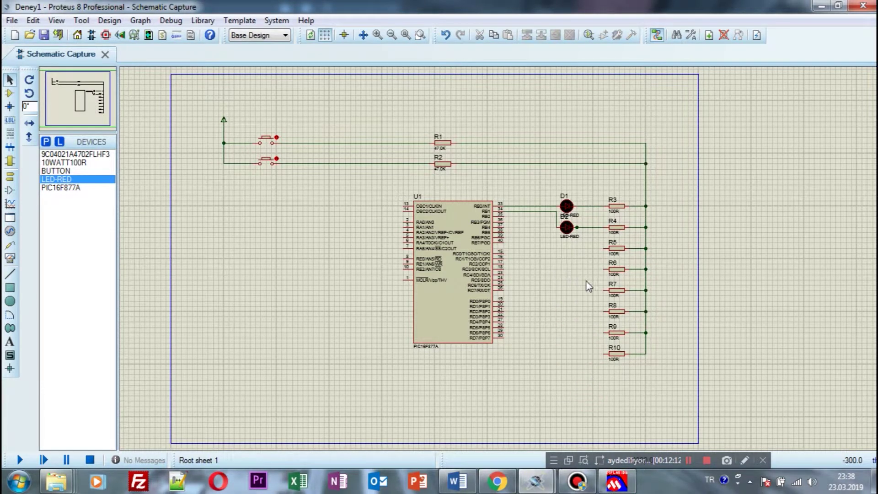
# Step: Move LED D2 closer to R4, keeping it level with the resistor
pyautogui.click(588, 228)
pyautogui.doubleClick(568, 229)
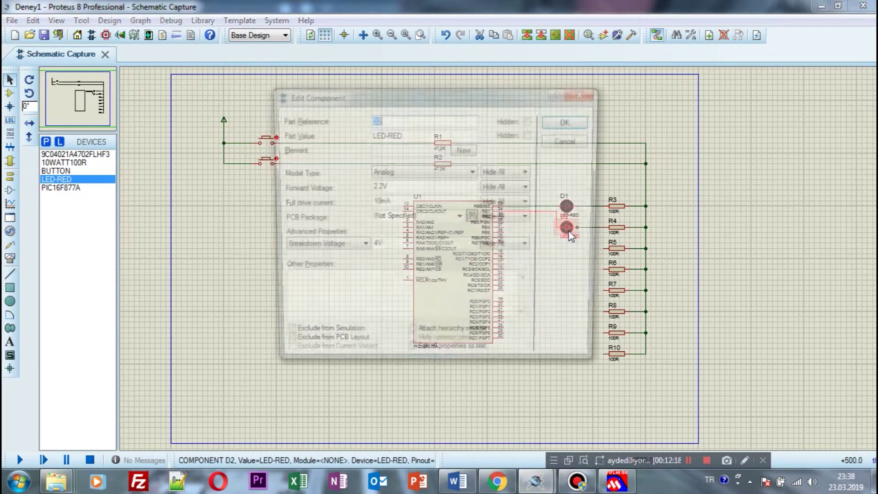
pyautogui.click(585, 92)
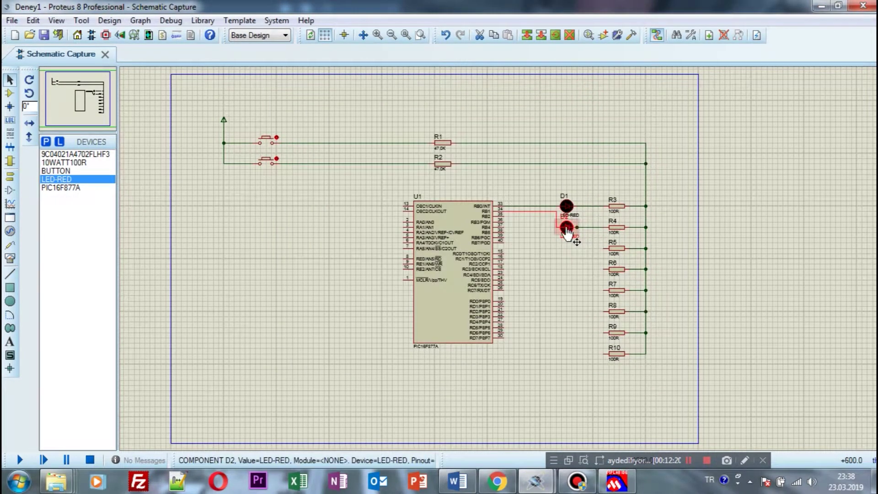
pyautogui.moveTo(567, 228); pyautogui.dragTo(593, 227)
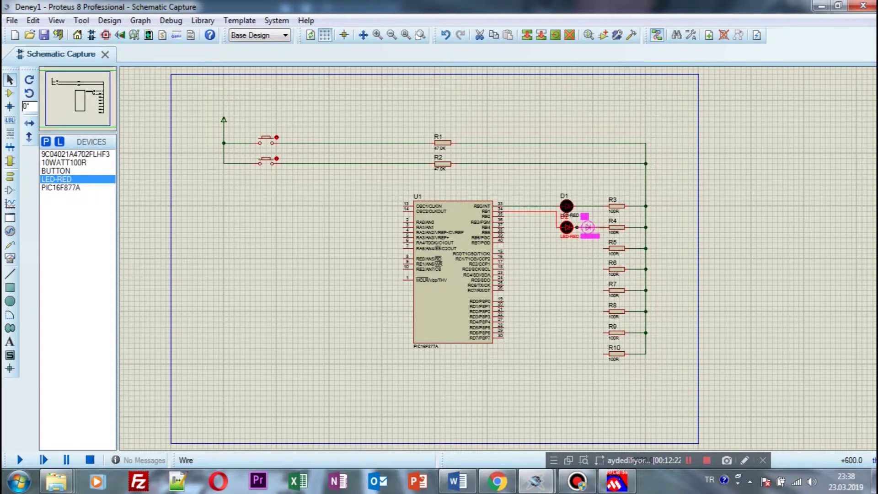
pyautogui.moveTo(588, 227); pyautogui.dragTo(589, 228)
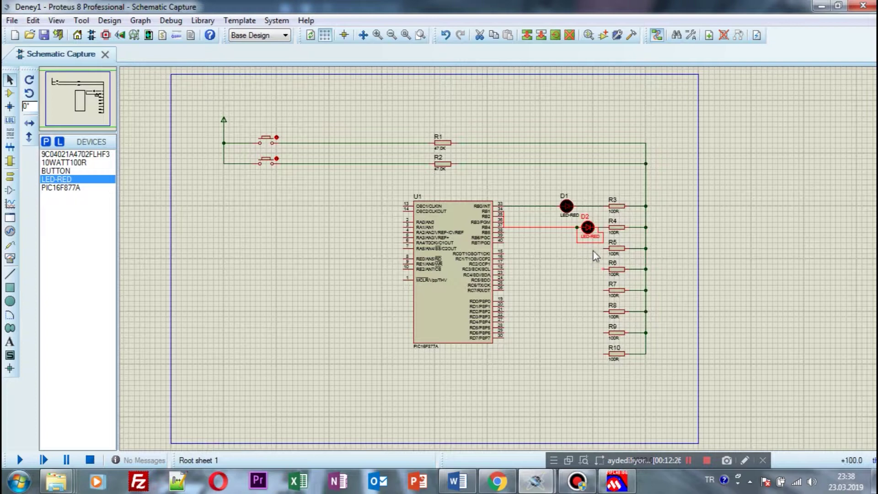
# Step: Remove the stray wire looping beneath LED D2
pyautogui.doubleClick(574, 227)
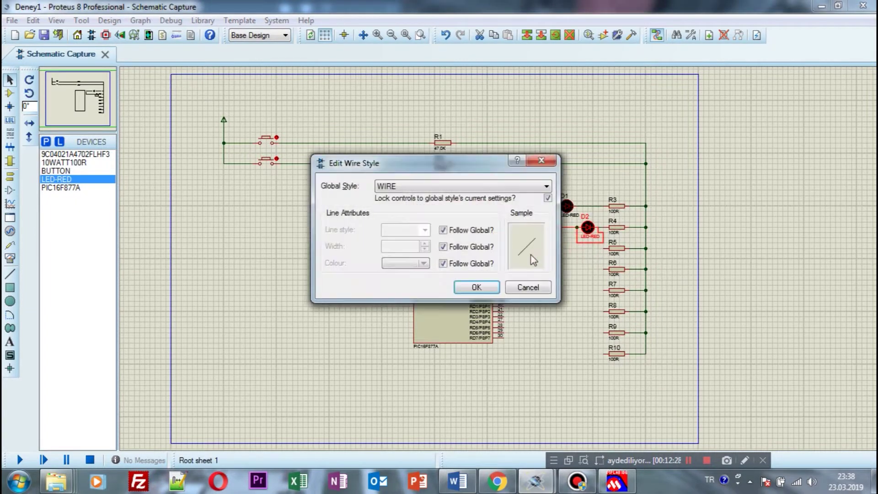
pyautogui.click(488, 289)
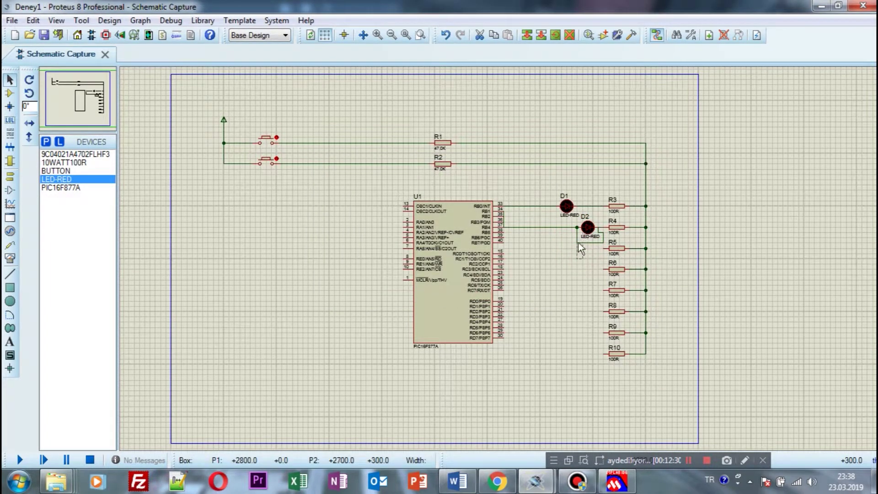
pyautogui.click(596, 269)
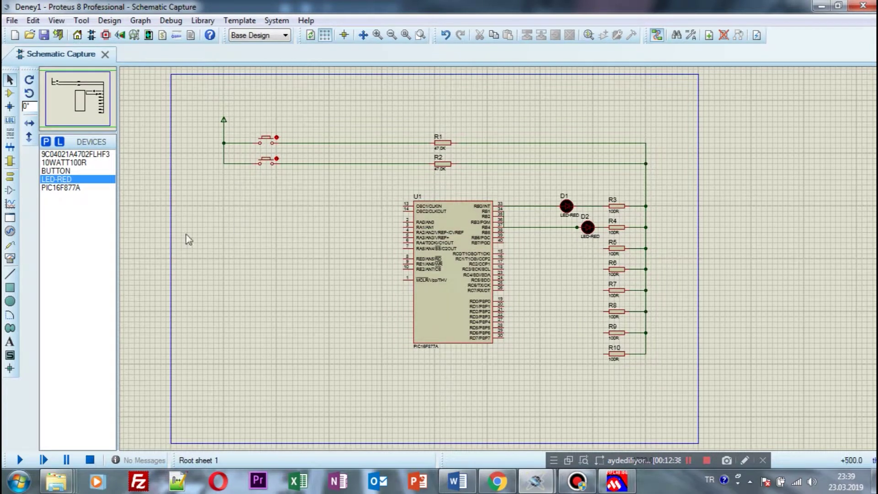
# Step: Place a LED-RED below D1 level with R5, rotate it 90 degrees anti-clockwise and wire it to R5
pyautogui.click(66, 180)
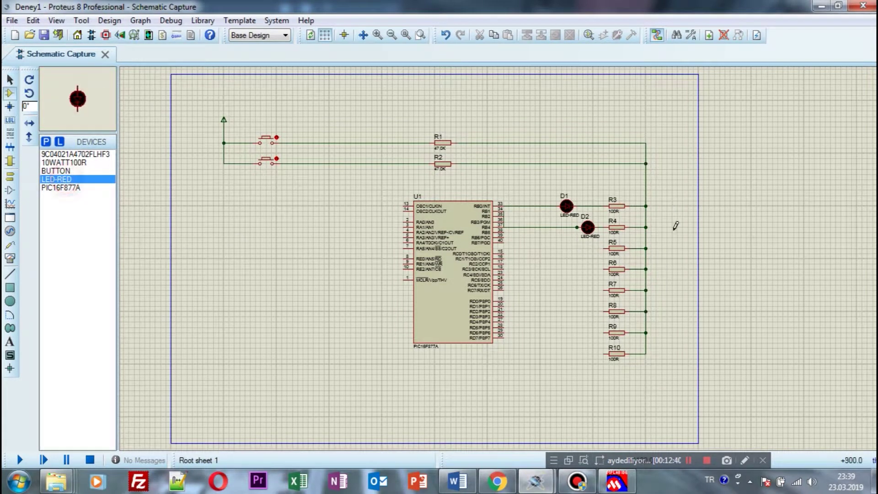
pyautogui.click(568, 242)
pyautogui.click(567, 249)
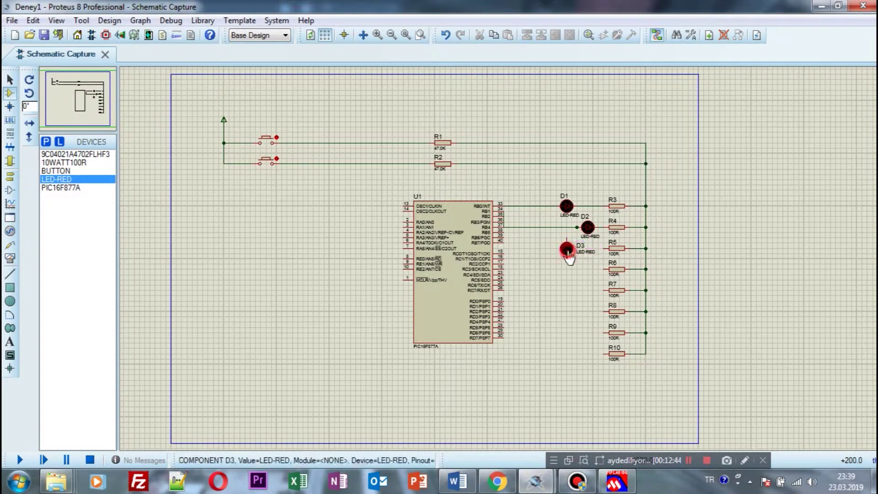
pyautogui.rightClick(568, 253)
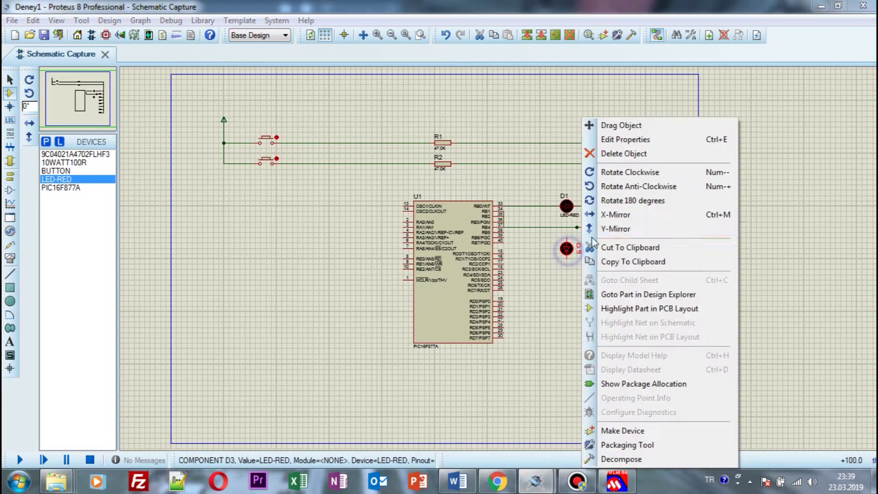
pyautogui.click(632, 186)
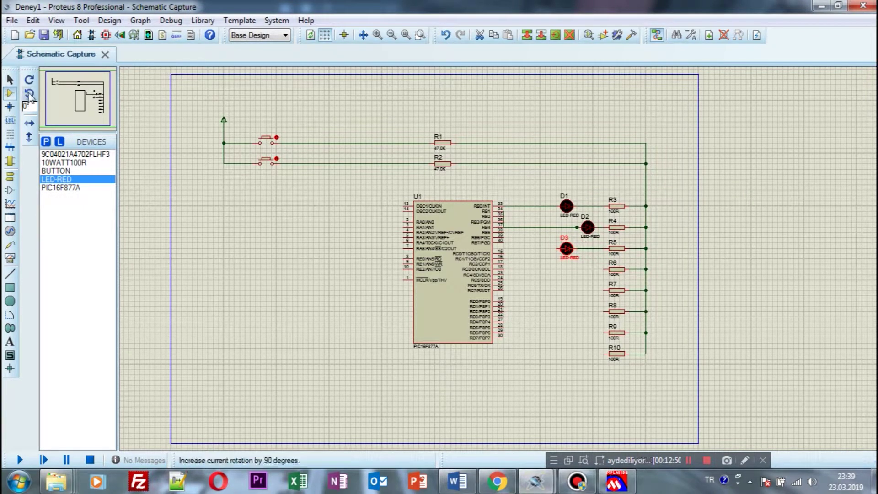
# Step: Delete the misrouted wire between the PIC16F877A and LED D2
pyautogui.click(10, 79)
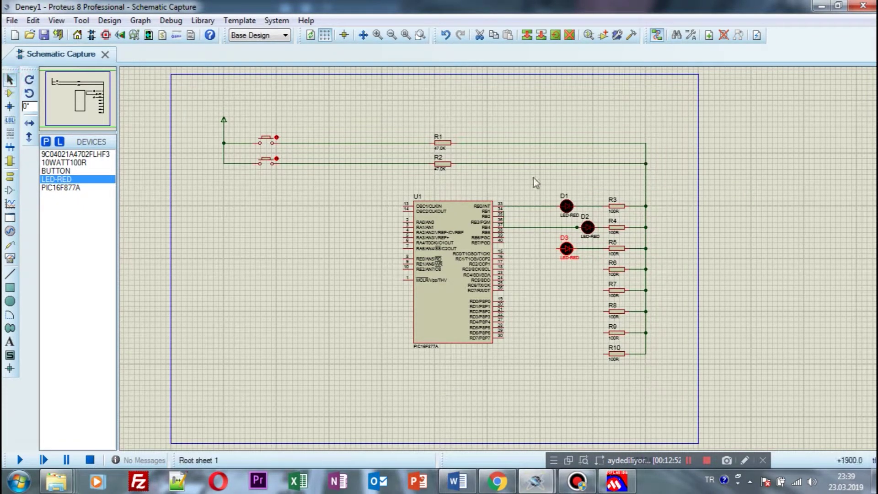
pyautogui.click(506, 225)
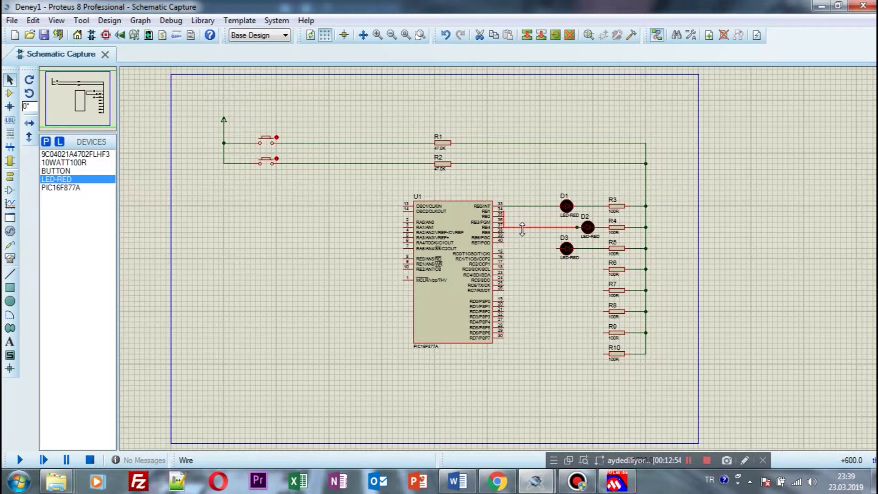
pyautogui.press('Delete')
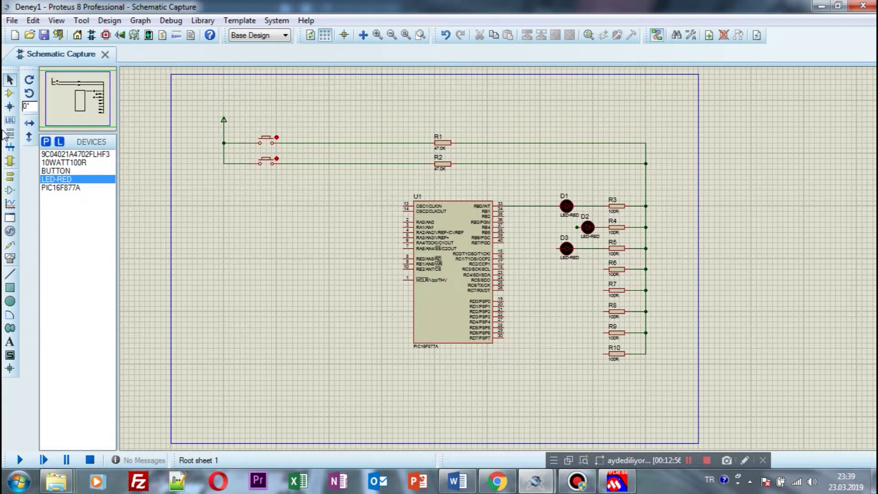
# Step: Wire the PIC16F877A's RB1 pin to the left pin of LED D2 and RB2 to the left pin of D3
pyautogui.click(505, 210)
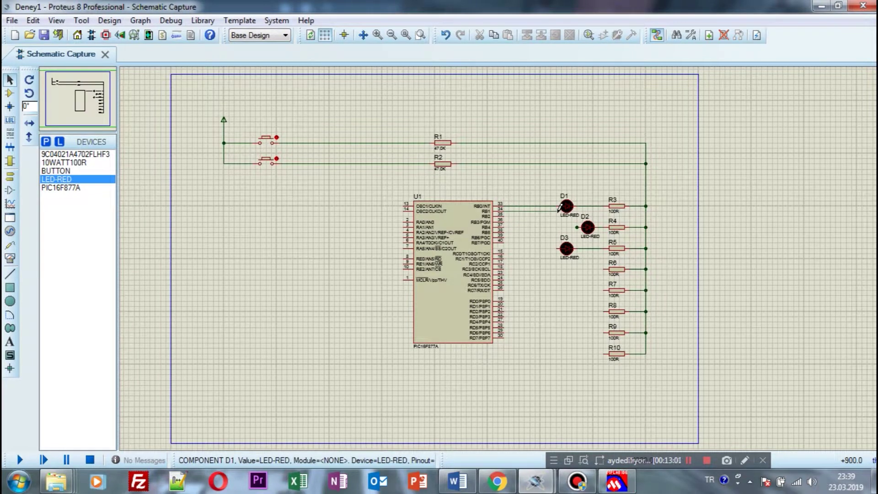
pyautogui.click(577, 227)
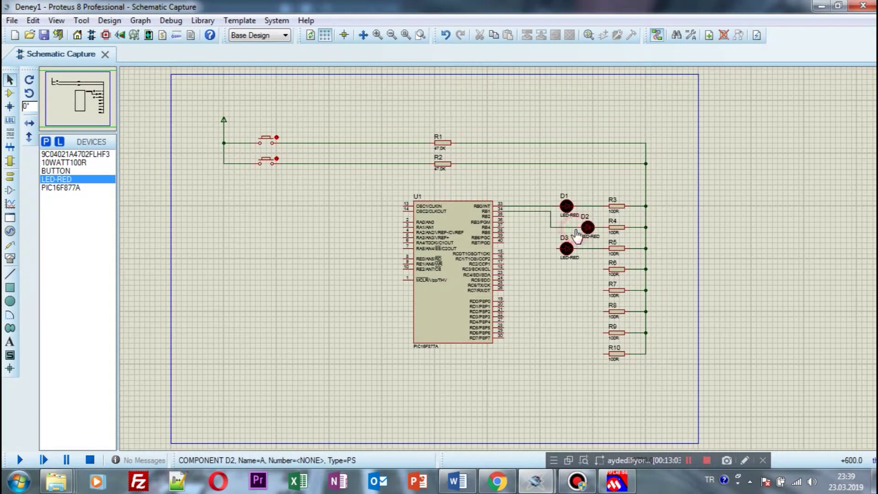
pyautogui.click(553, 246)
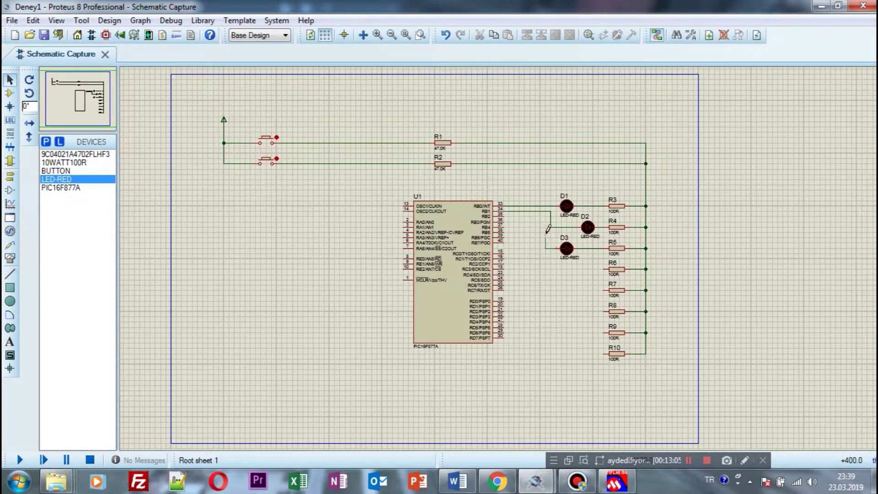
pyautogui.click(503, 215)
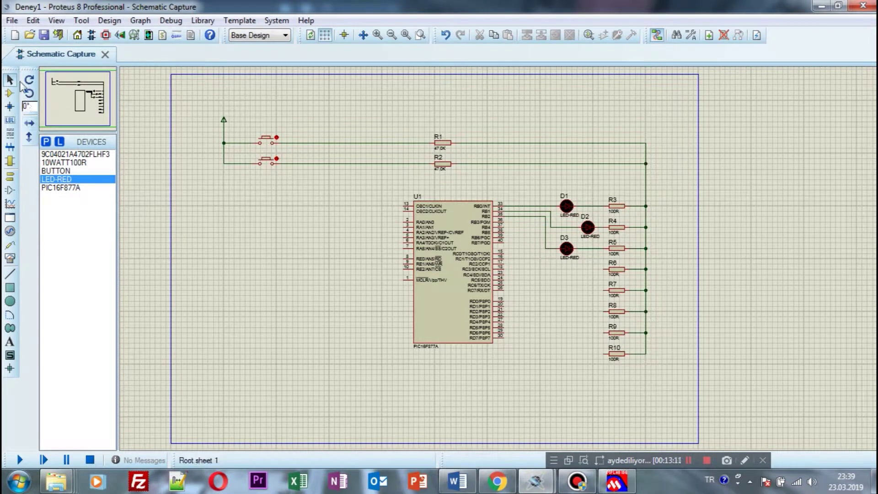
# Step: Place a LED-RED below D2, level with R6, and rotate it 90 degrees anti-clockwise
pyautogui.click(61, 179)
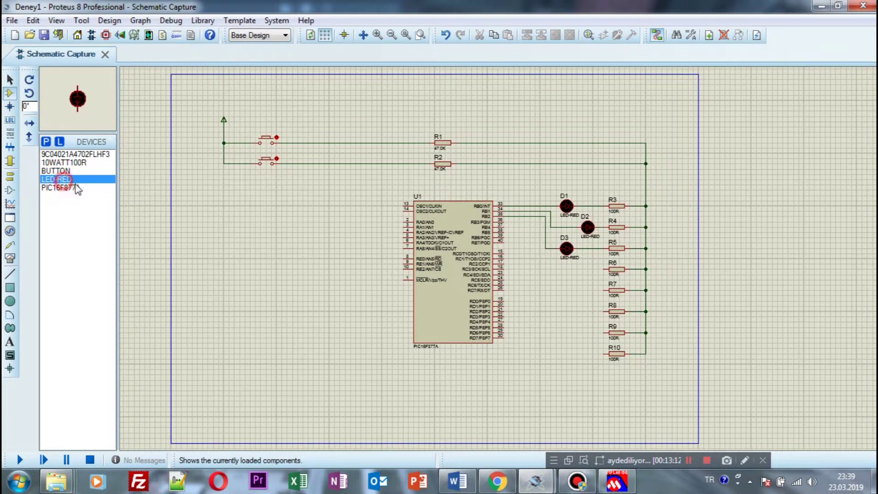
pyautogui.click(596, 264)
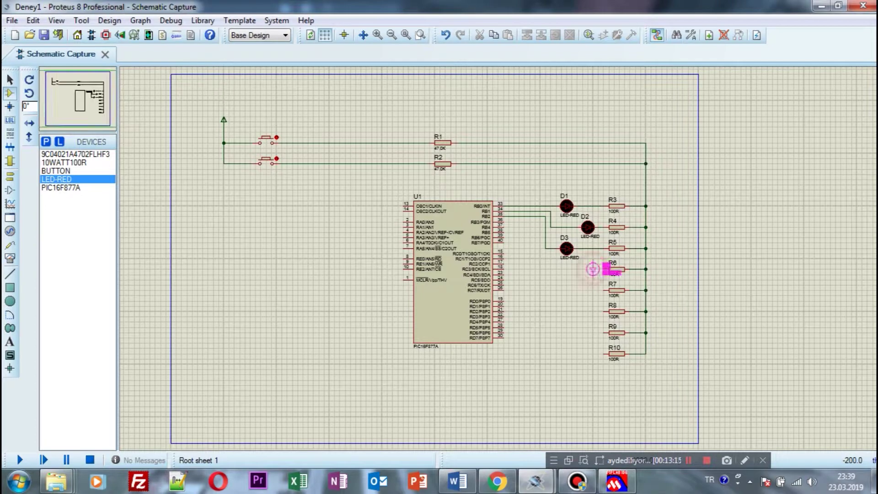
pyautogui.click(588, 268)
pyautogui.rightClick(589, 269)
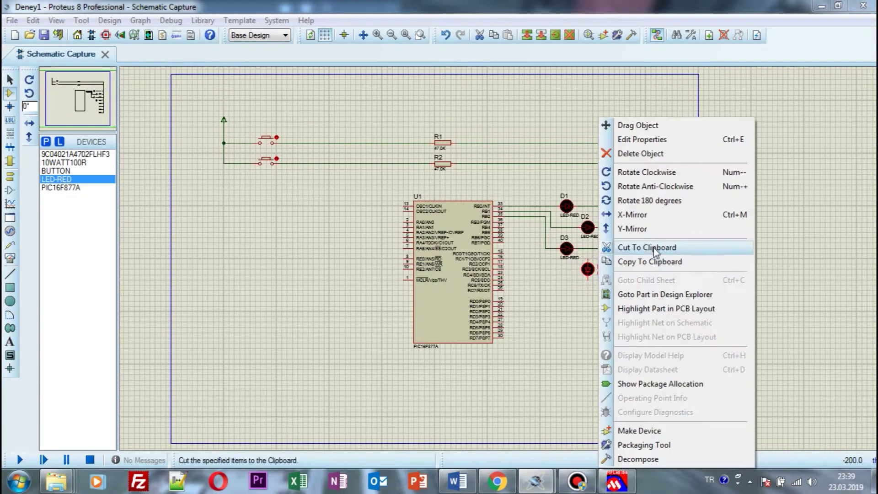
pyautogui.click(660, 187)
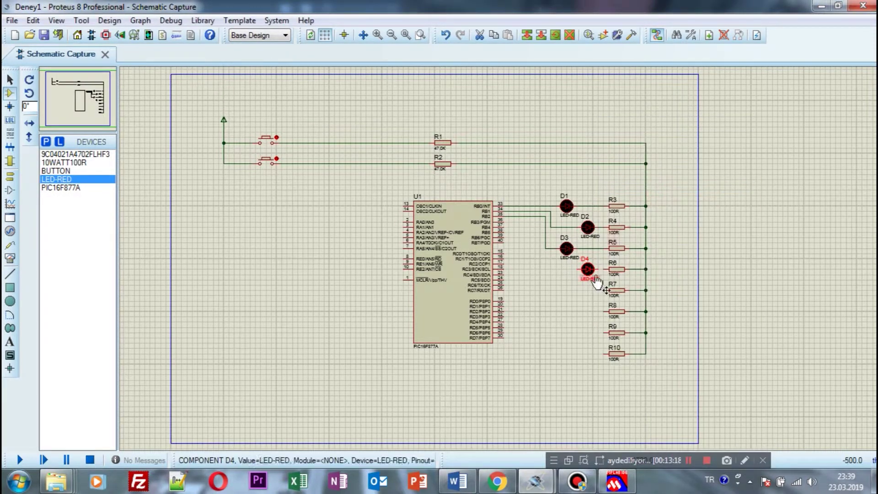
# Step: Wire LED D4 in line between the PIC16F877A's RB3 pin and R6
pyautogui.click(583, 272)
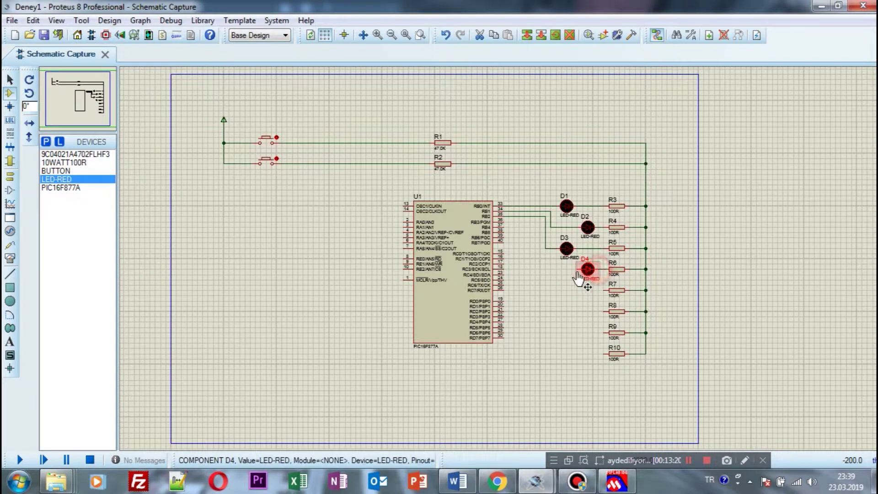
pyautogui.click(504, 222)
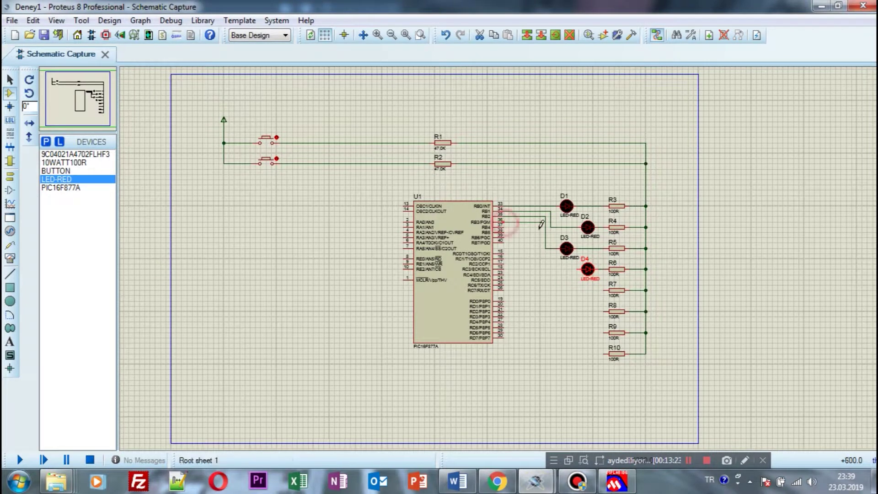
pyautogui.click(580, 269)
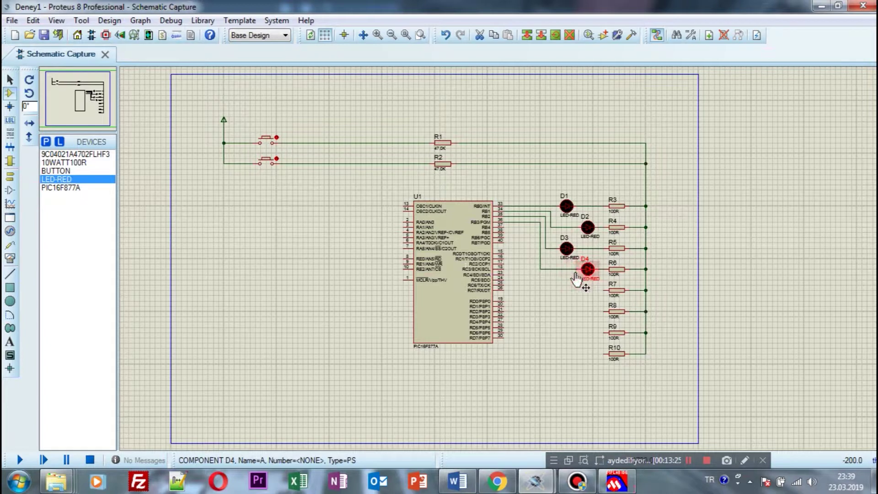
# Step: Place a LED-RED directly below D3, level with R7, and rotate it 90 degrees anti-clockwise
pyautogui.click(77, 181)
pyautogui.click(564, 280)
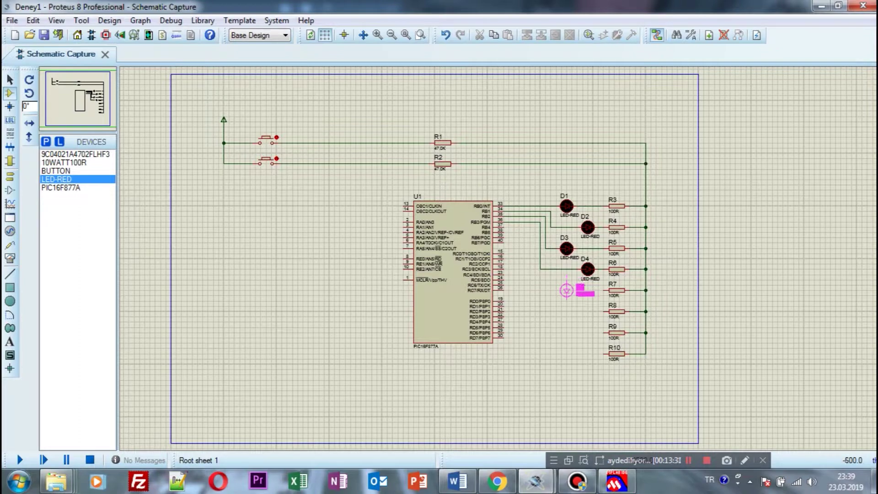
pyautogui.click(566, 289)
pyautogui.rightClick(569, 290)
pyautogui.click(617, 186)
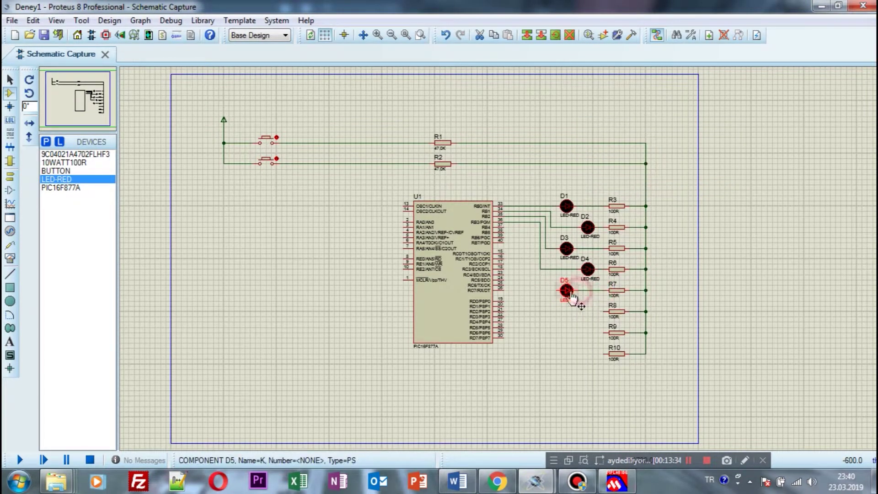
# Step: Wire the PIC16F877A's RB4 pin to the left pin of LED D5
pyautogui.click(506, 224)
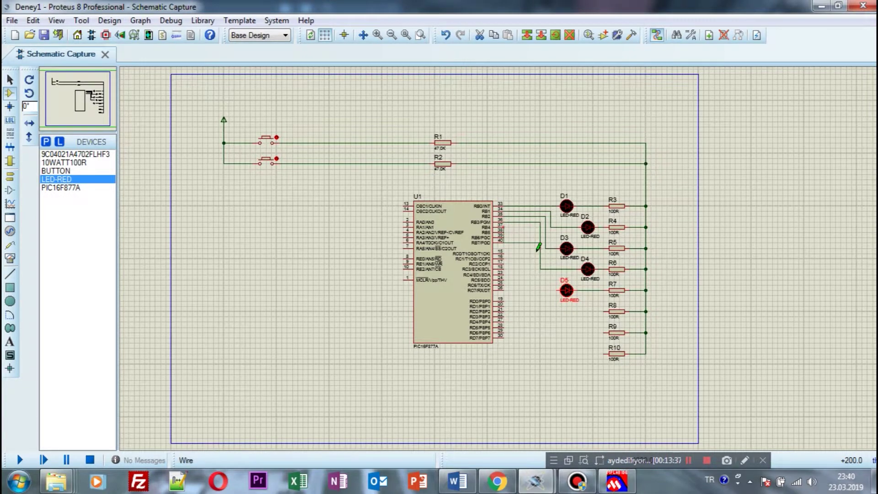
pyautogui.click(534, 224)
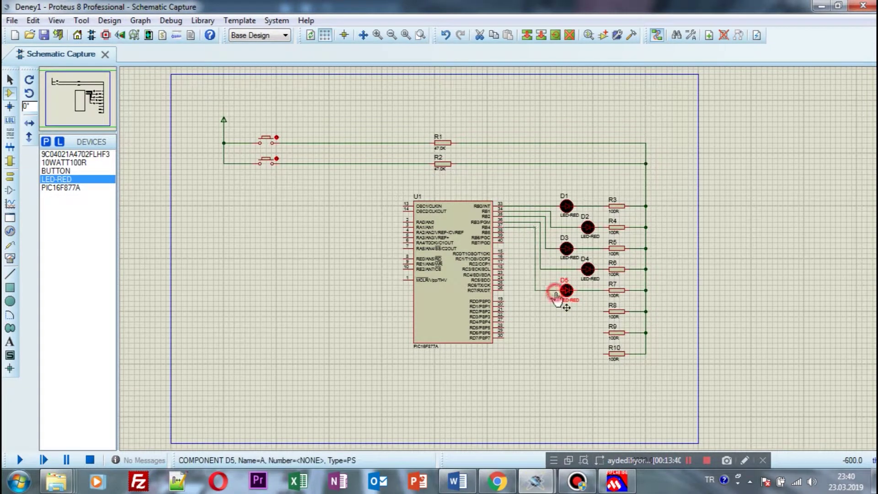
pyautogui.click(558, 290)
# Step: Place a LED-RED directly below D4, level with R8, and rotate it 90 degrees anti-clockwise
pyautogui.click(57, 179)
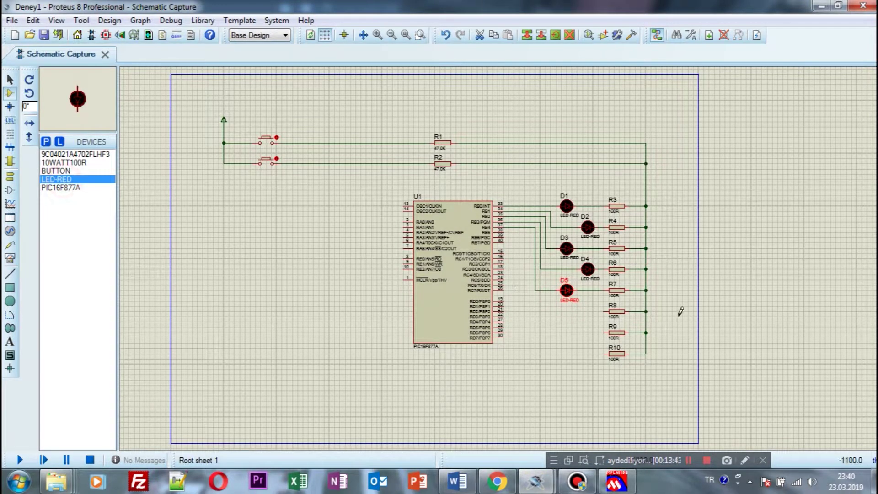
pyautogui.click(591, 310)
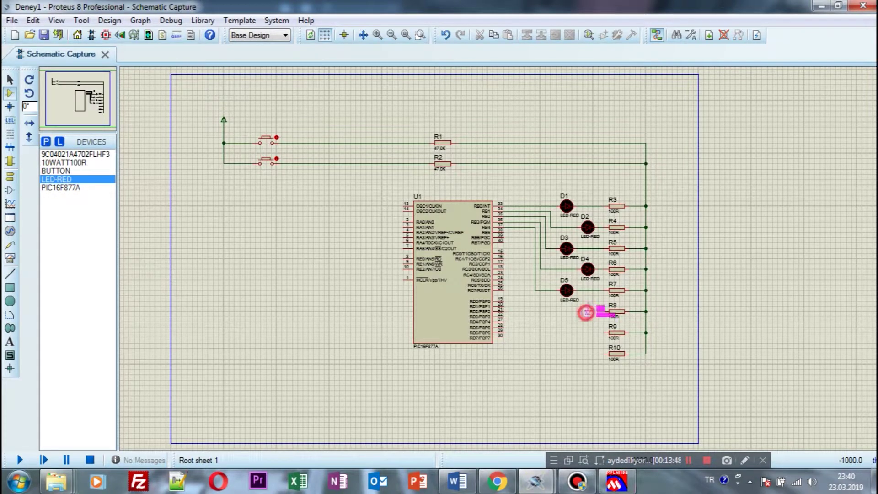
pyautogui.click(587, 312)
pyautogui.rightClick(588, 315)
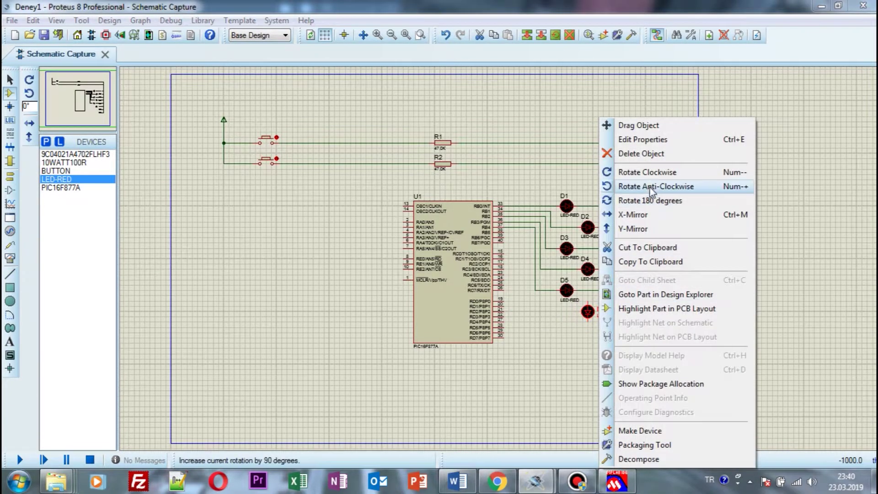
pyautogui.click(669, 186)
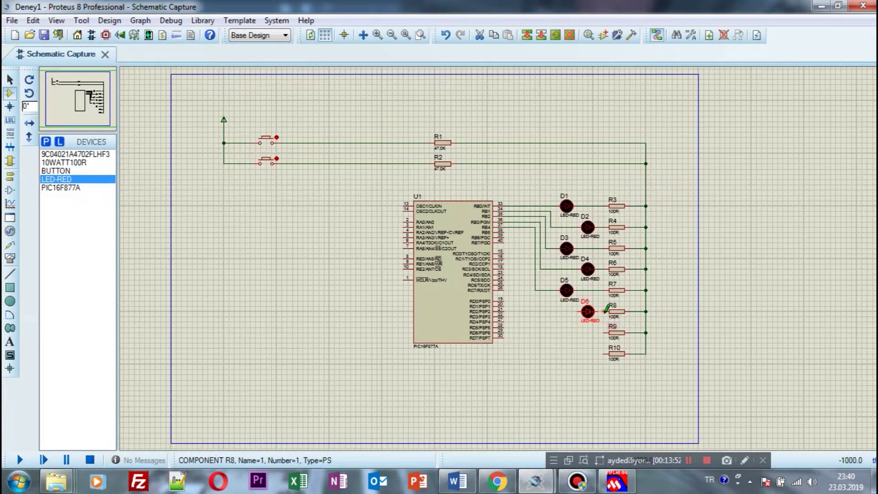
# Step: Wire LED D6 in line between R8 and the PIC16F877A's RB5 pin
pyautogui.click(577, 311)
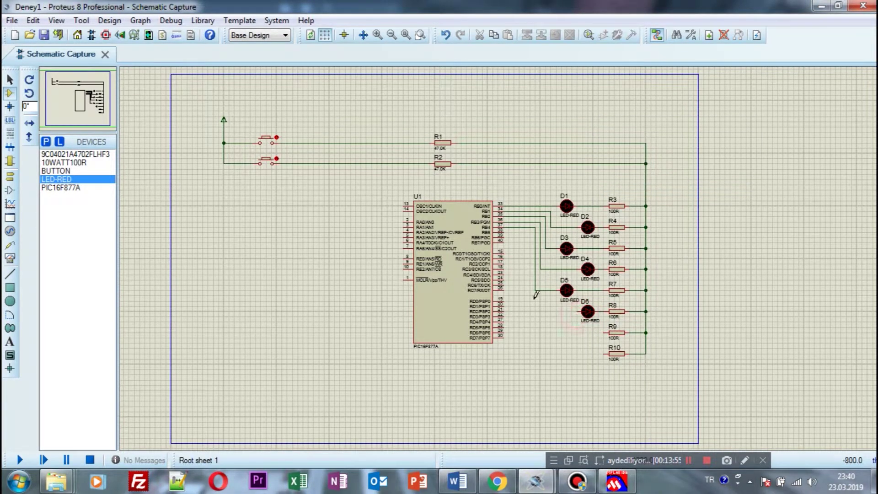
pyautogui.click(576, 311)
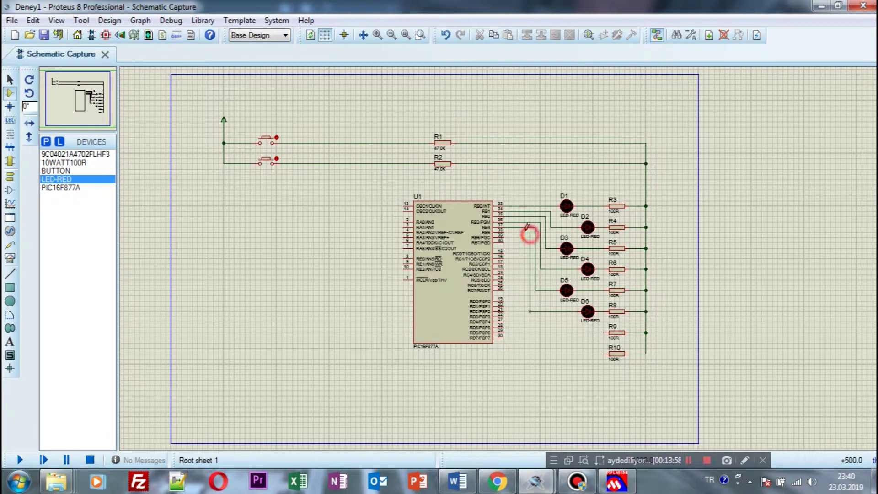
pyautogui.click(503, 232)
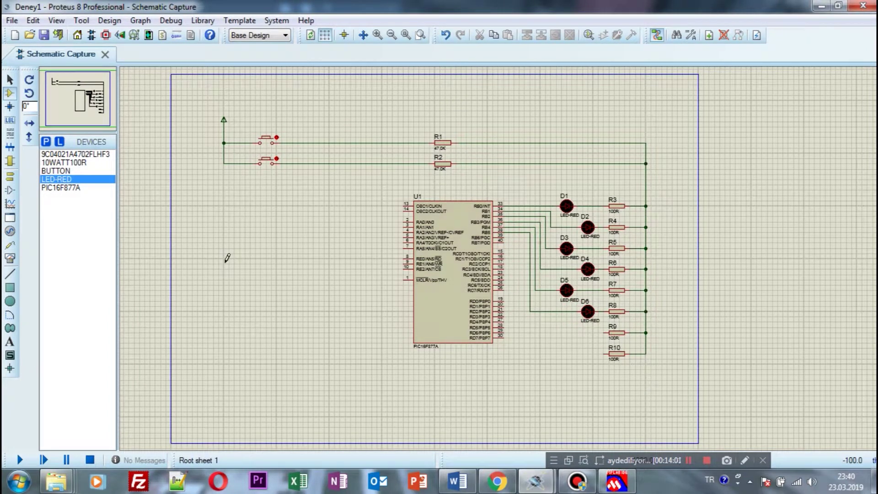
# Step: Place a LED-RED directly below D5, level with R9, and rotate it 90 degrees anti-clockwise
pyautogui.click(55, 179)
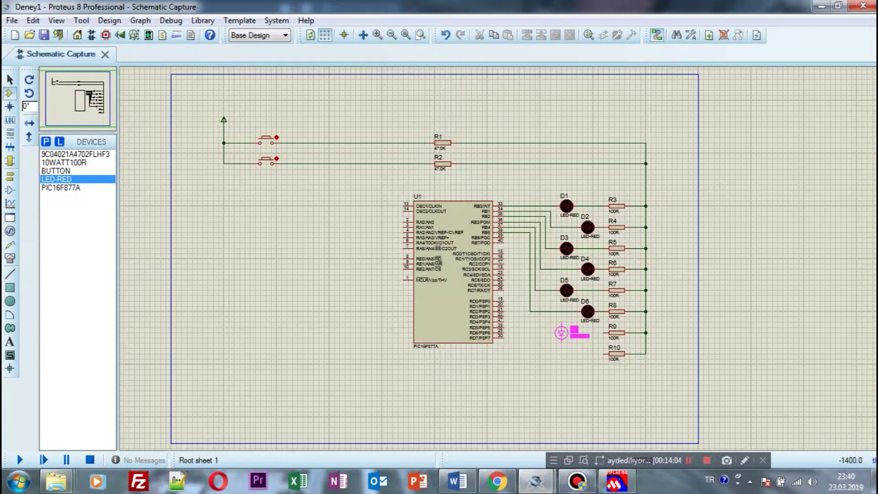
pyautogui.click(566, 332)
pyautogui.rightClick(577, 333)
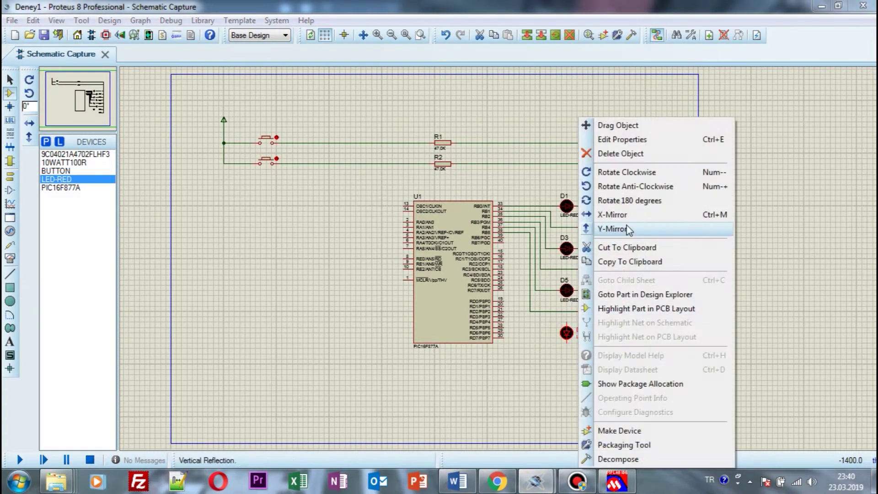
pyautogui.click(628, 187)
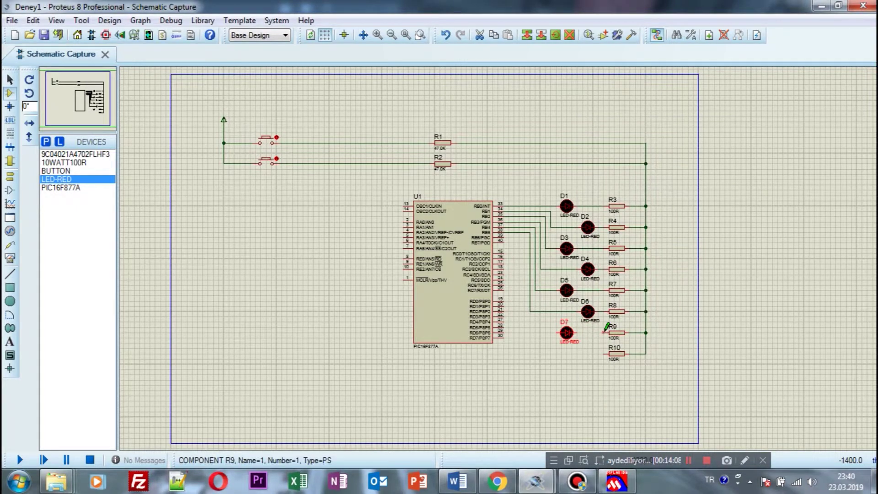
# Step: Wire LED D7 in line between R9 and the PIC16F877A's RB6 pin
pyautogui.doubleClick(576, 335)
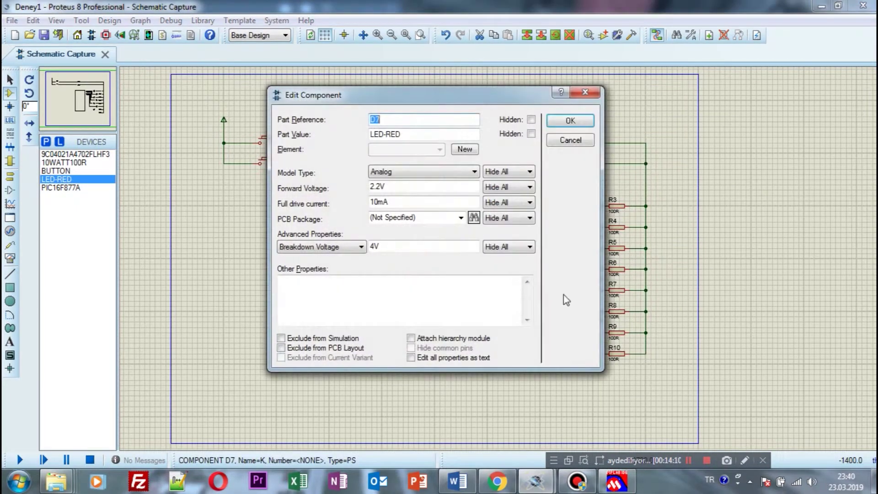
pyautogui.click(585, 94)
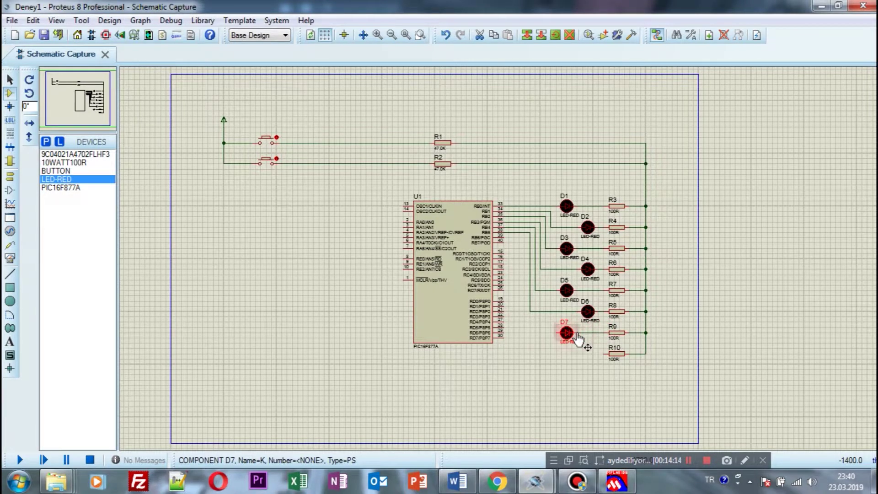
pyautogui.click(510, 235)
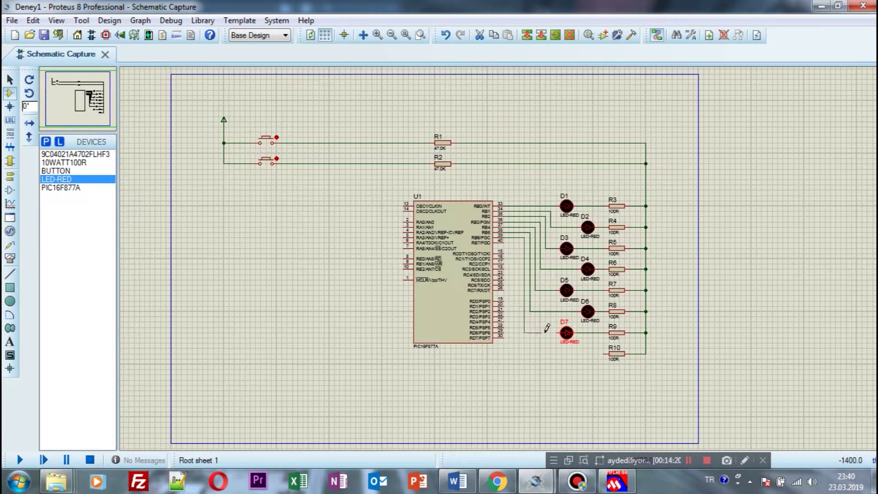
pyautogui.click(559, 333)
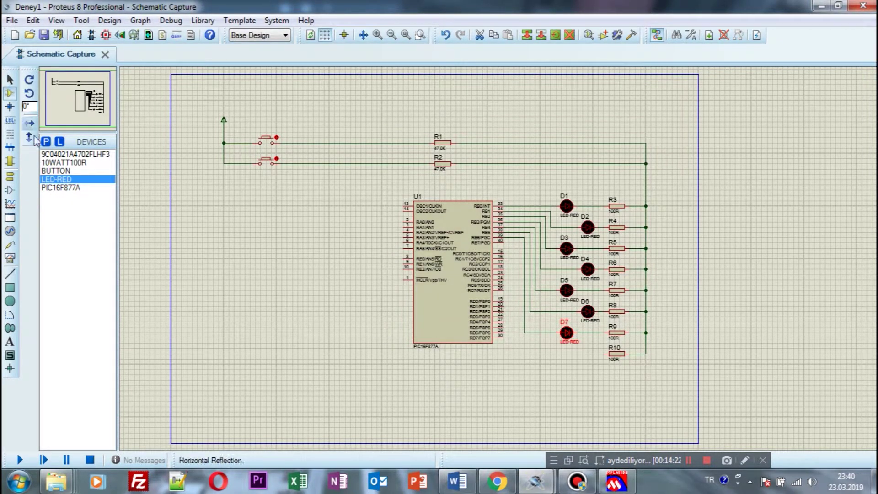
# Step: Place a LED-RED directly below D6, level with R10, and rotate it 90 degrees anti-clockwise
pyautogui.click(59, 179)
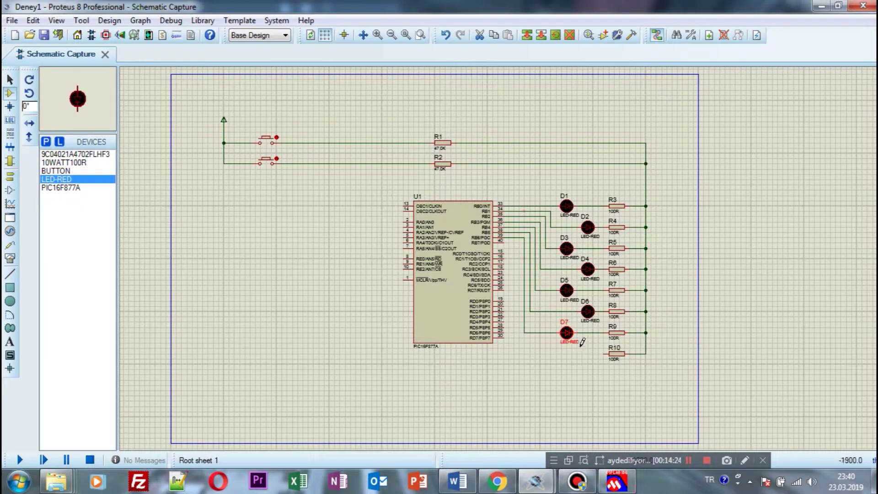
pyautogui.click(597, 351)
pyautogui.click(593, 349)
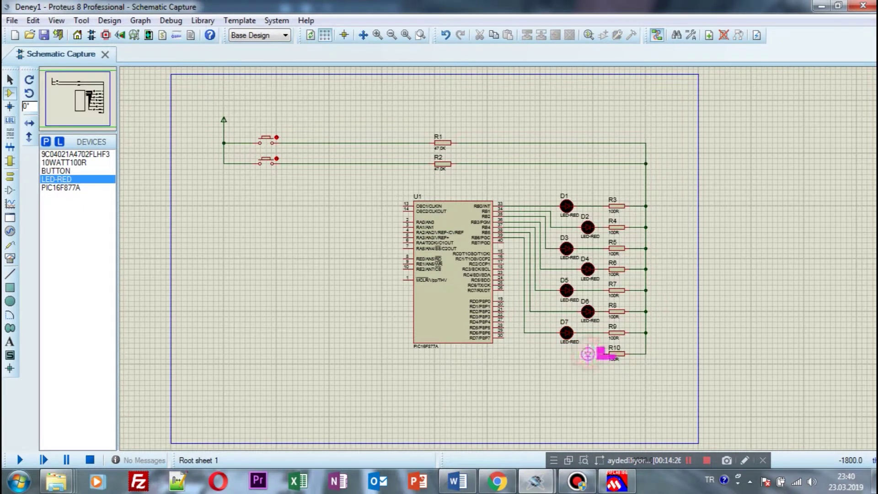
pyautogui.click(589, 355)
pyautogui.rightClick(590, 360)
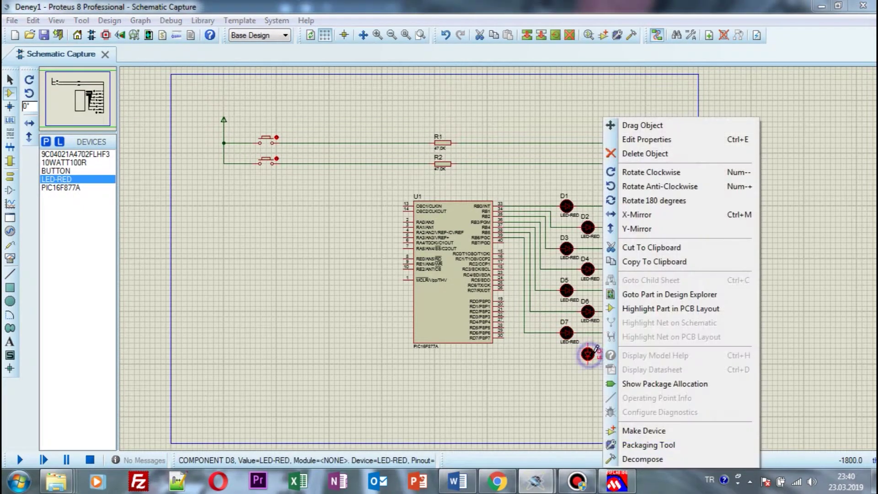
pyautogui.click(644, 187)
# Step: Wire LED D8 in line between R10 and the PIC16F877A's RB7 pin
pyautogui.click(600, 354)
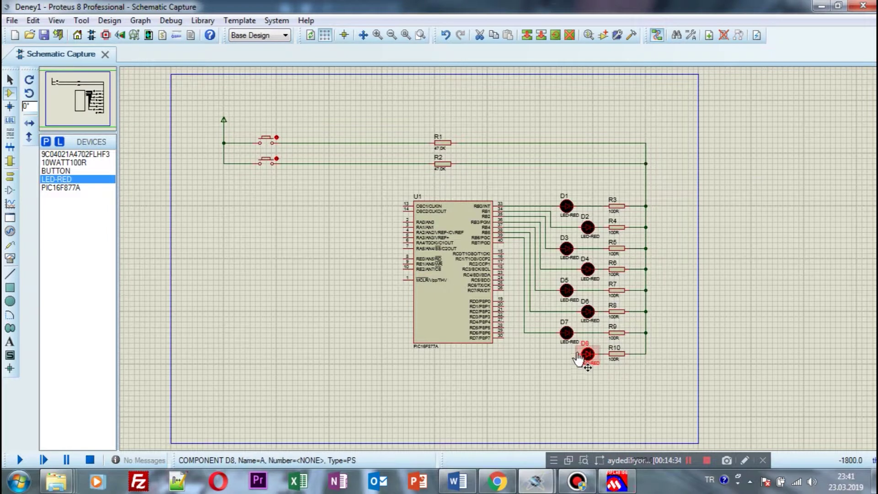
pyautogui.click(520, 247)
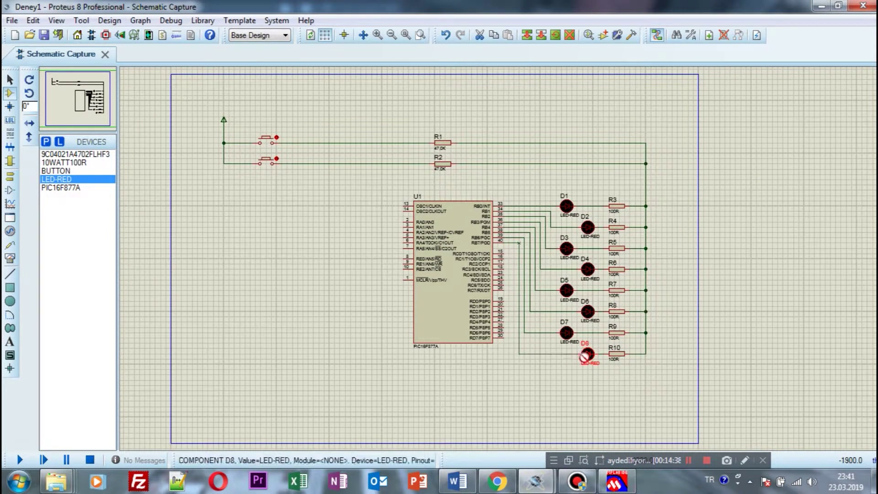
pyautogui.click(578, 355)
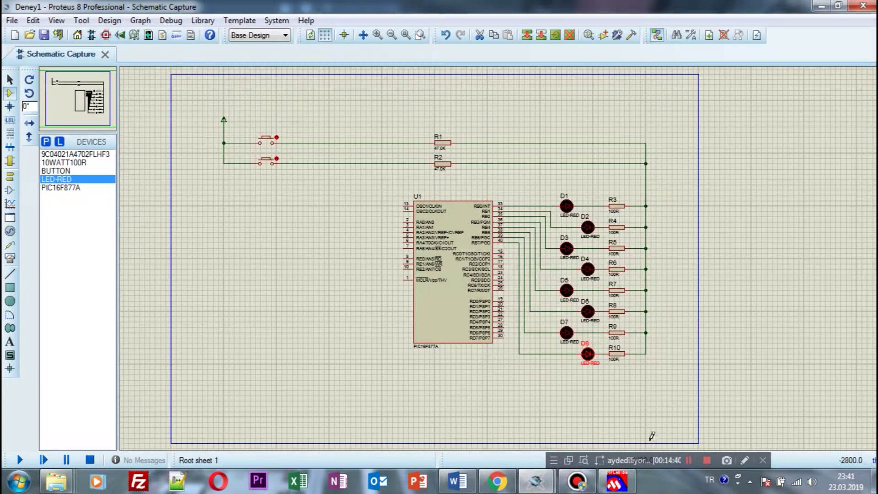
# Step: Check the finished reference schematic in the other Proteus window, return to the rebuilt circuit and choose the GROUND terminal for placement
pyautogui.moveTo(535, 481)
pyautogui.click(466, 413)
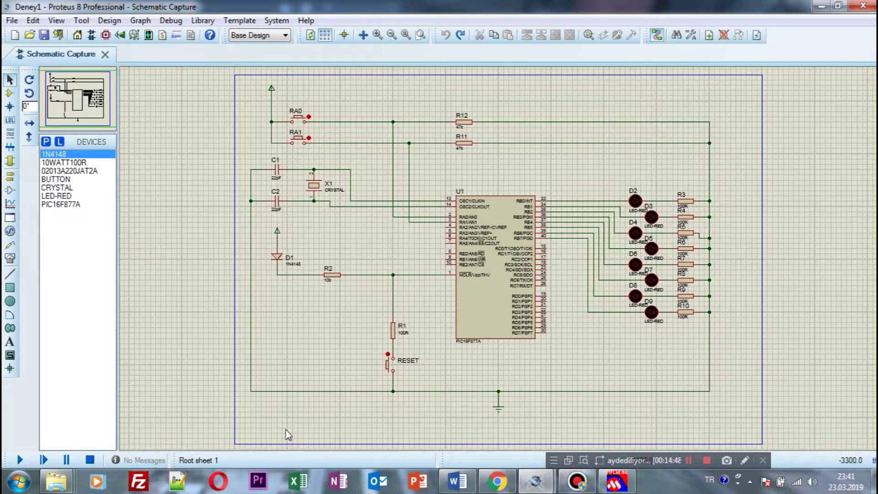
pyautogui.moveTo(535, 482)
pyautogui.click(585, 423)
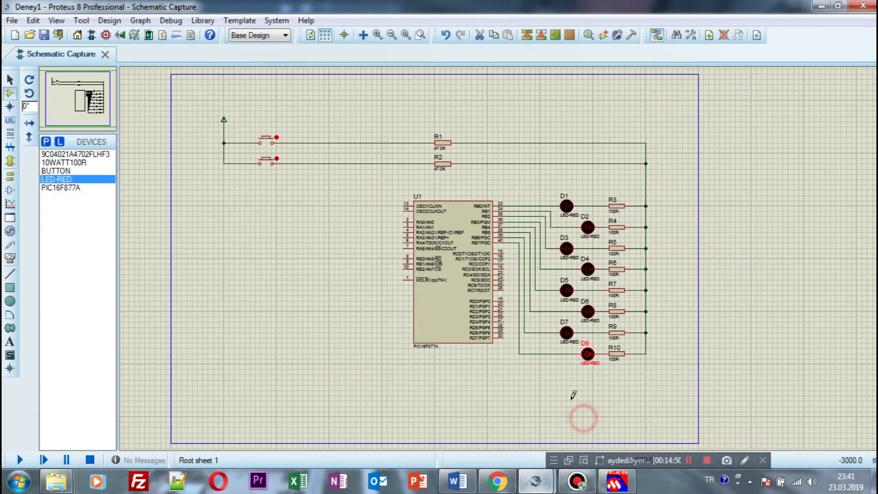
pyautogui.click(10, 161)
pyautogui.click(12, 181)
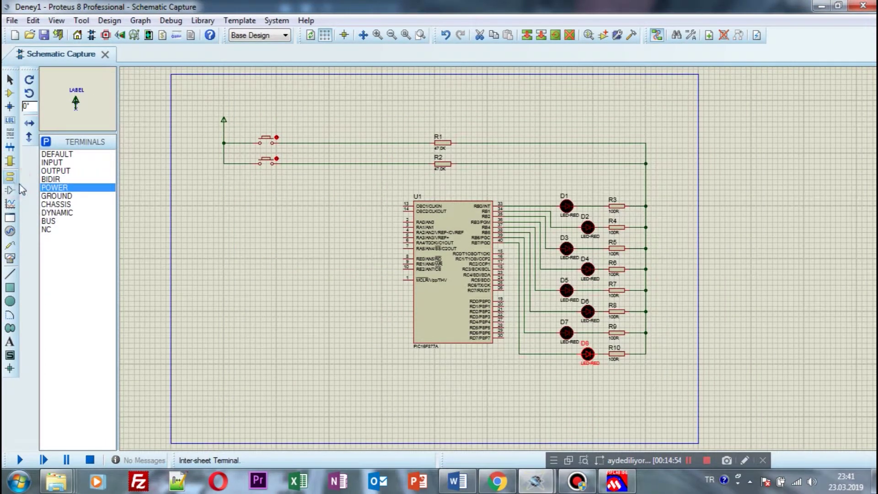
pyautogui.click(51, 188)
pyautogui.click(50, 196)
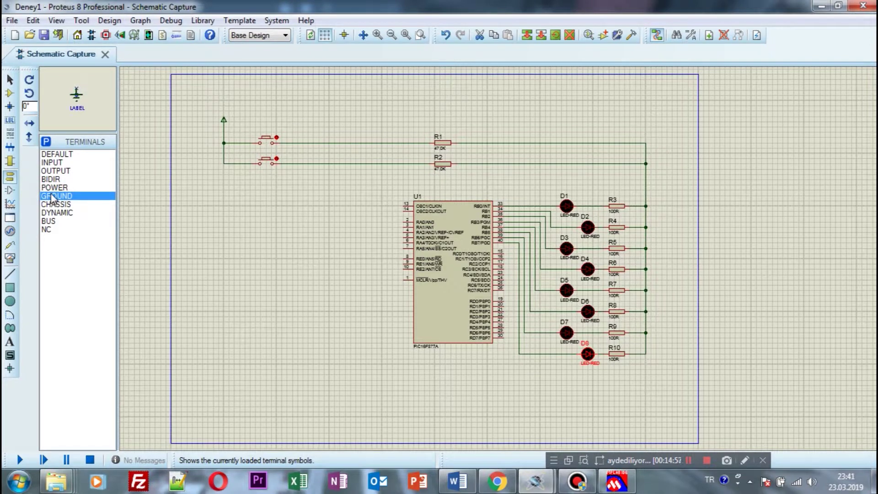
# Step: Place a ground terminal below the PIC16F877A and wire it to the LED resistors' common line at R10
pyautogui.click(435, 385)
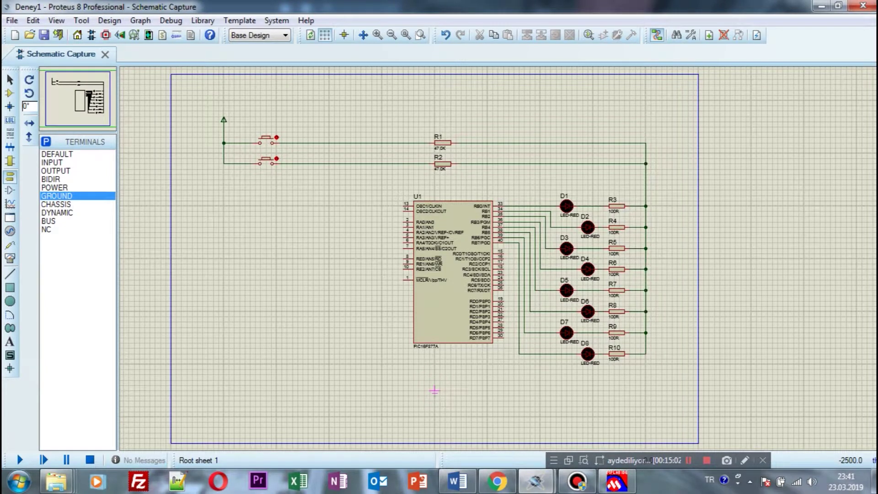
pyautogui.click(435, 396)
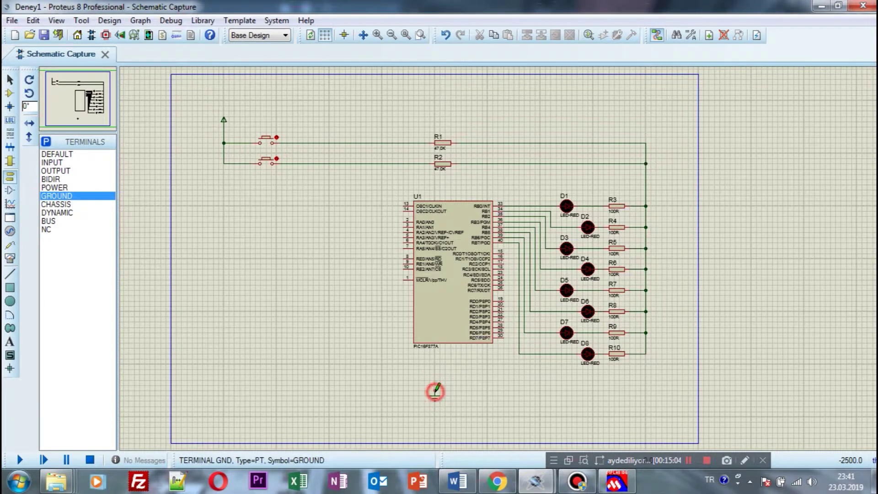
pyautogui.click(435, 391)
pyautogui.click(647, 380)
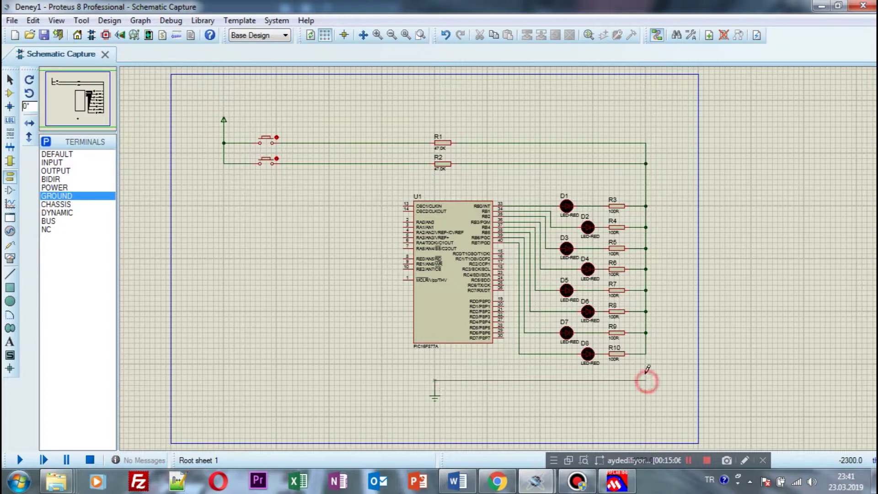
pyautogui.click(646, 354)
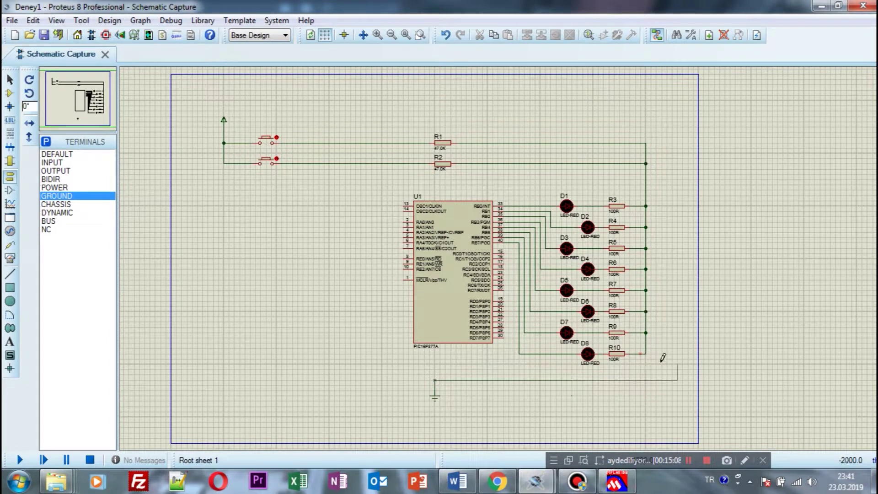
pyautogui.click(647, 354)
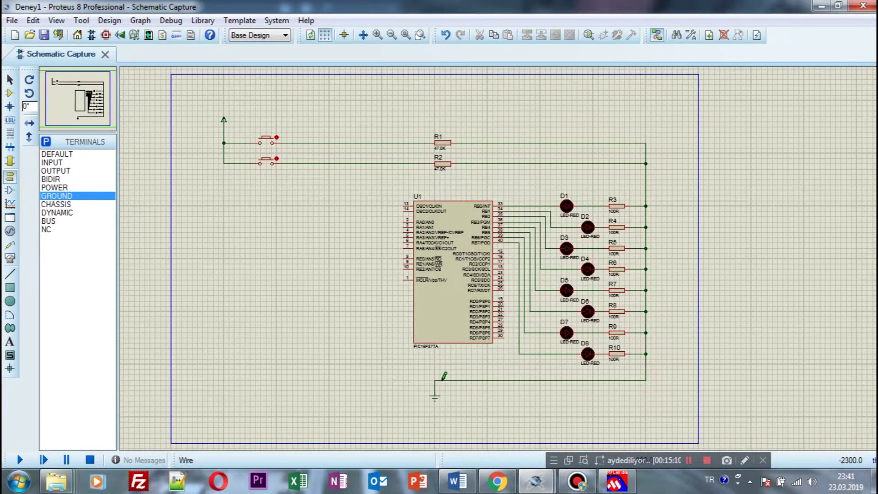
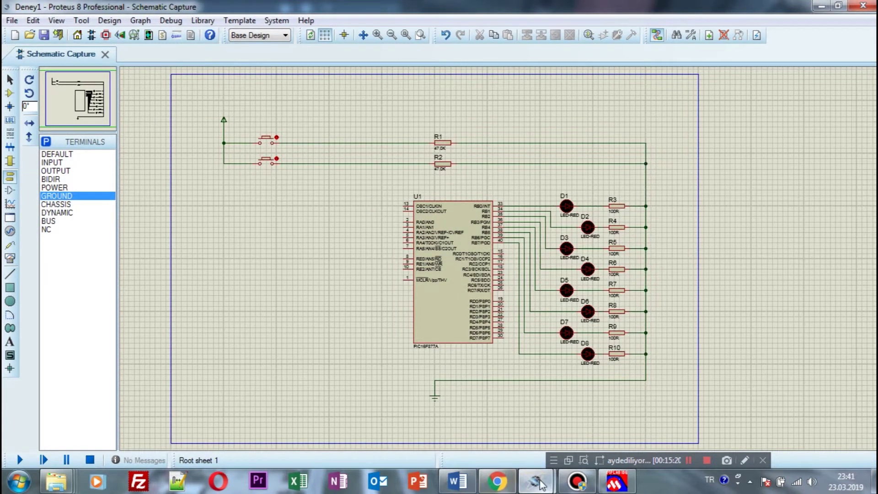
# Step: Check the finished reference schematic in the other Proteus window and return to the working schematic
pyautogui.moveTo(535, 481)
pyautogui.click(490, 416)
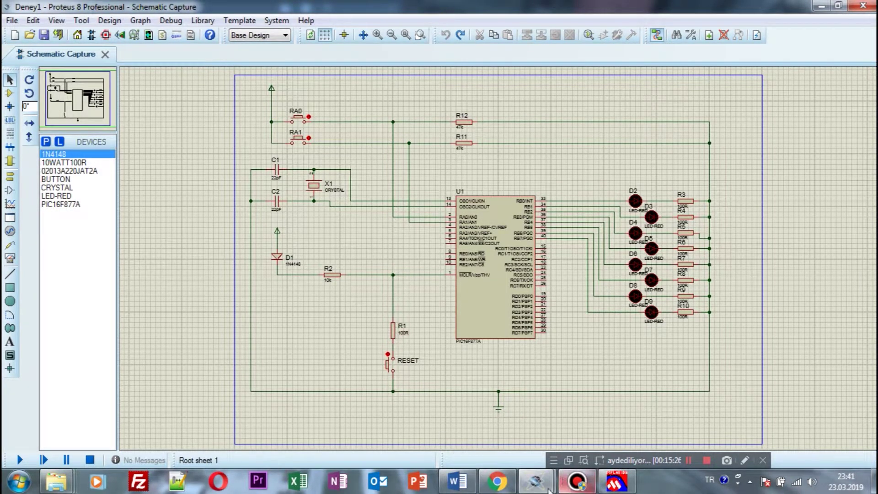
pyautogui.moveTo(535, 481)
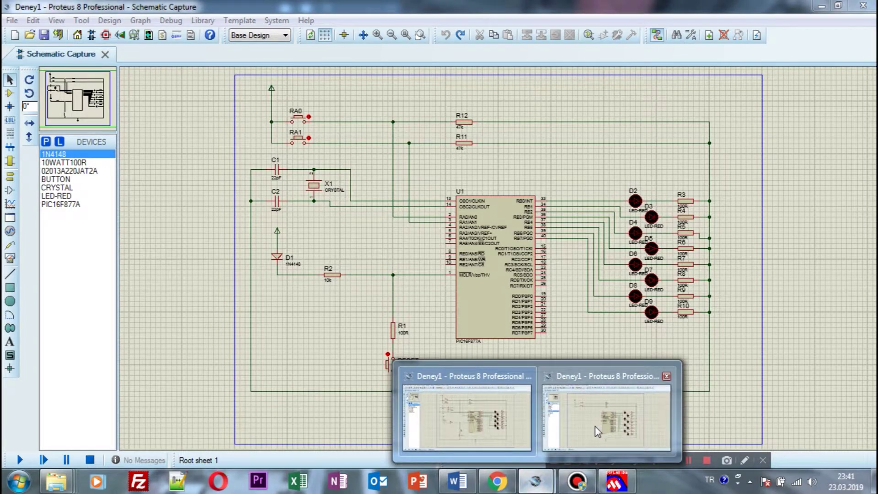
pyautogui.click(595, 426)
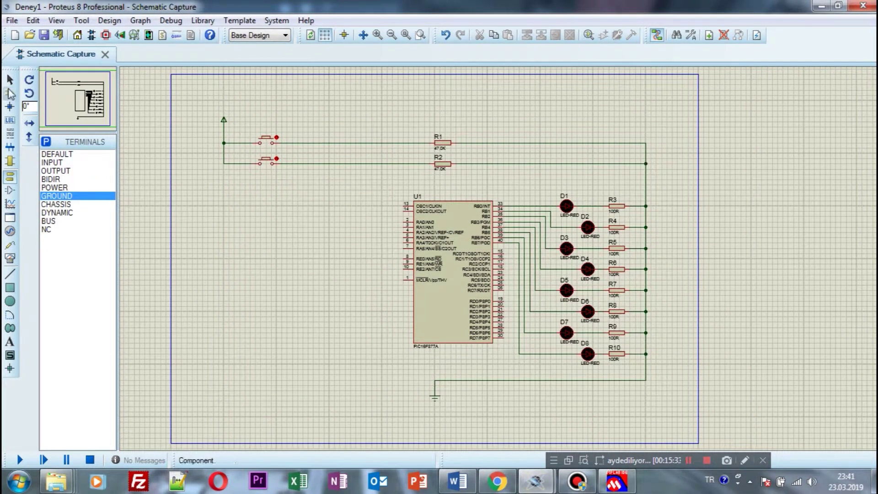
# Step: Place a BUTTON below and left of the PIC16F877A, rotated anti-clockwise, and wire its lower pin to the ground line
pyautogui.click(9, 93)
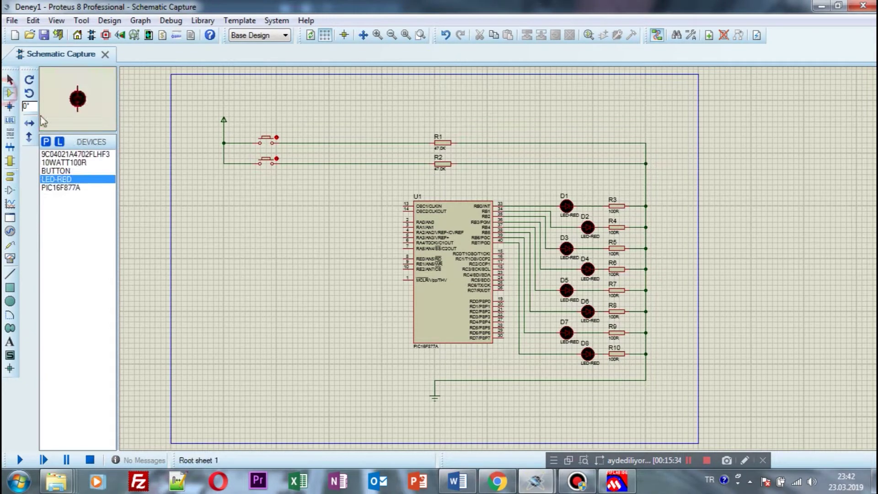
pyautogui.click(45, 142)
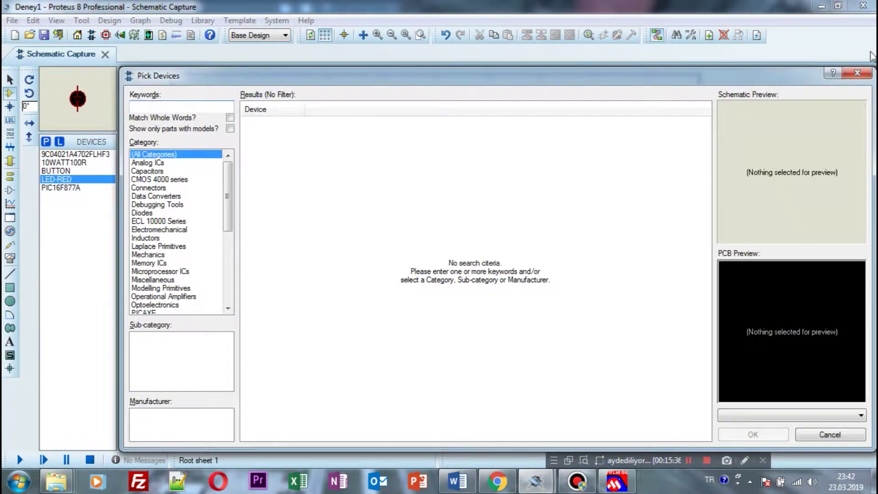
pyautogui.click(857, 72)
pyautogui.click(63, 163)
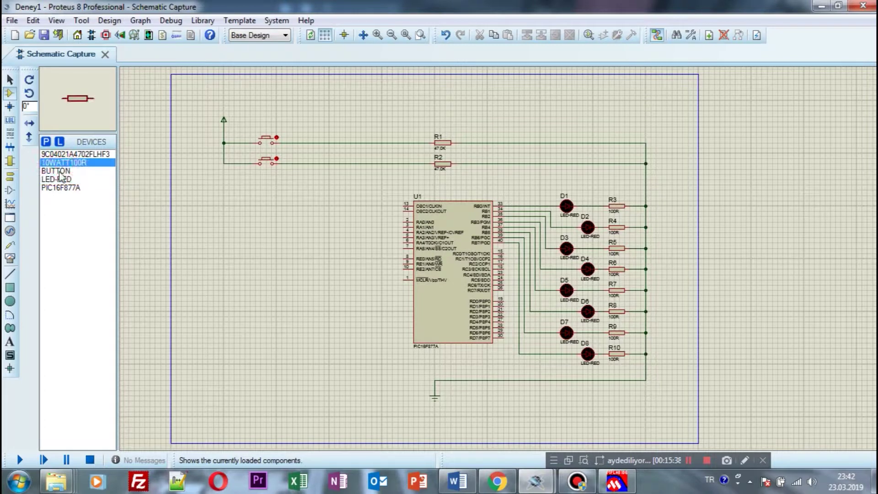
pyautogui.click(57, 172)
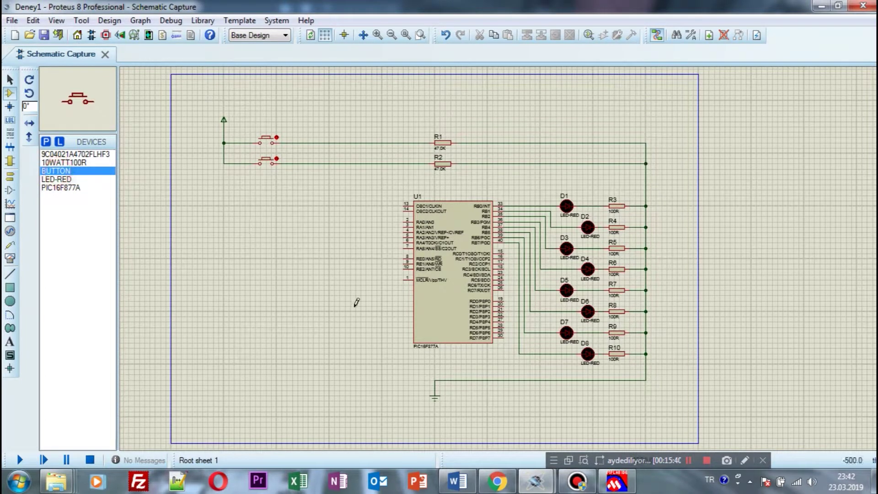
pyautogui.click(344, 340)
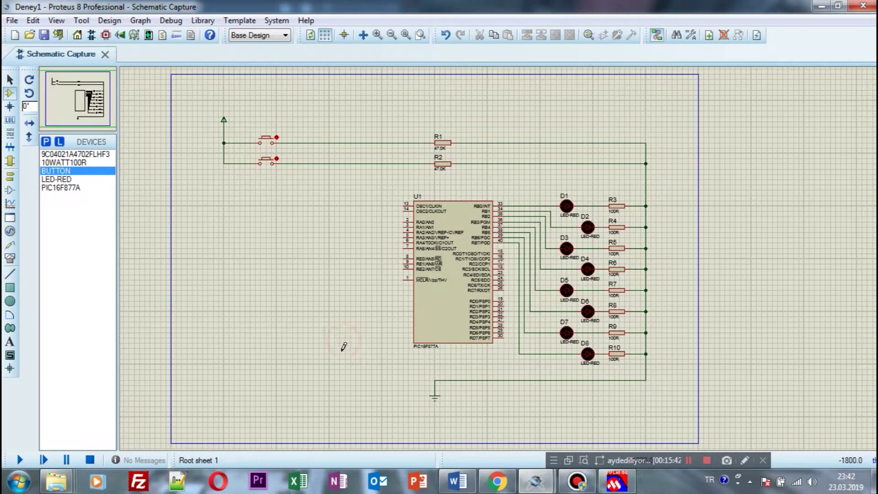
pyautogui.click(340, 352)
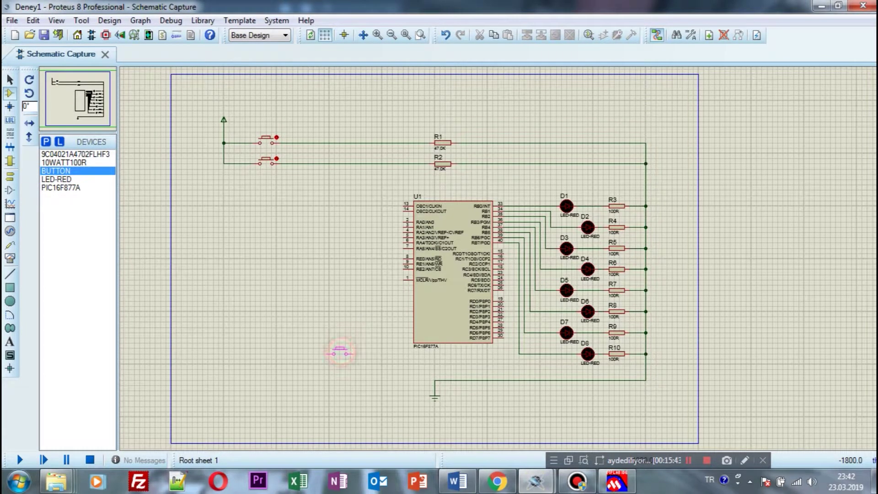
pyautogui.rightClick(344, 355)
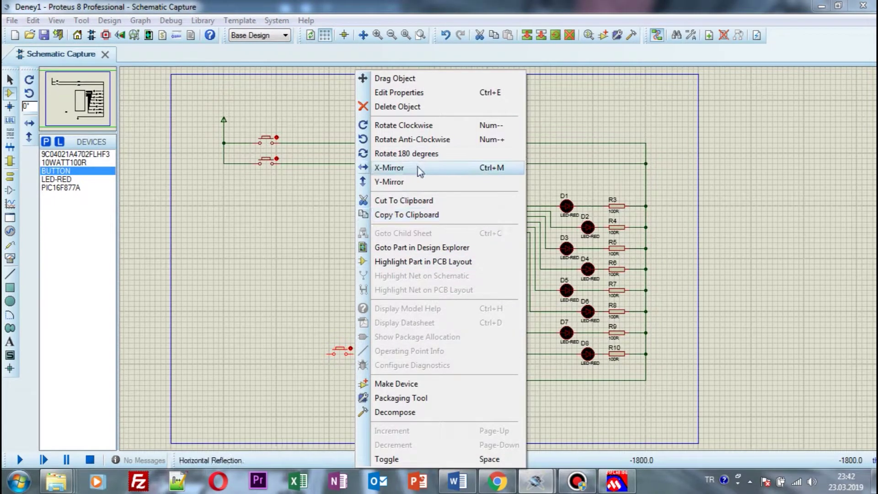
pyautogui.click(403, 138)
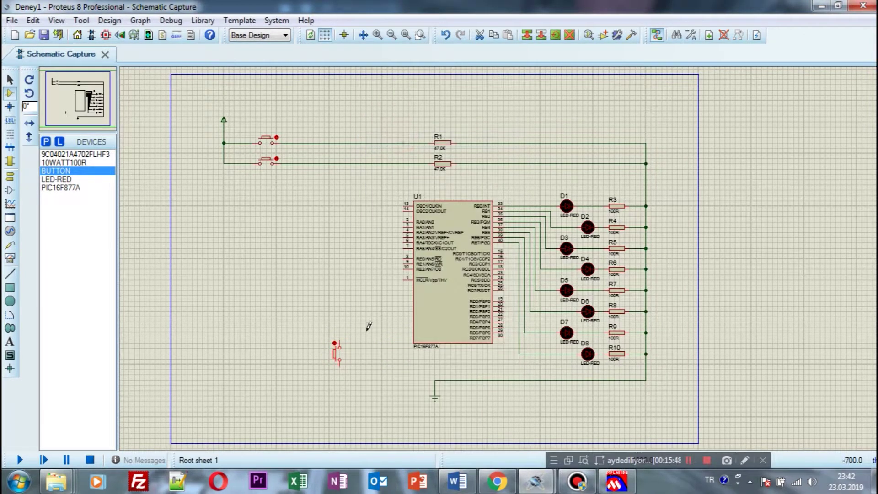
pyautogui.click(435, 380)
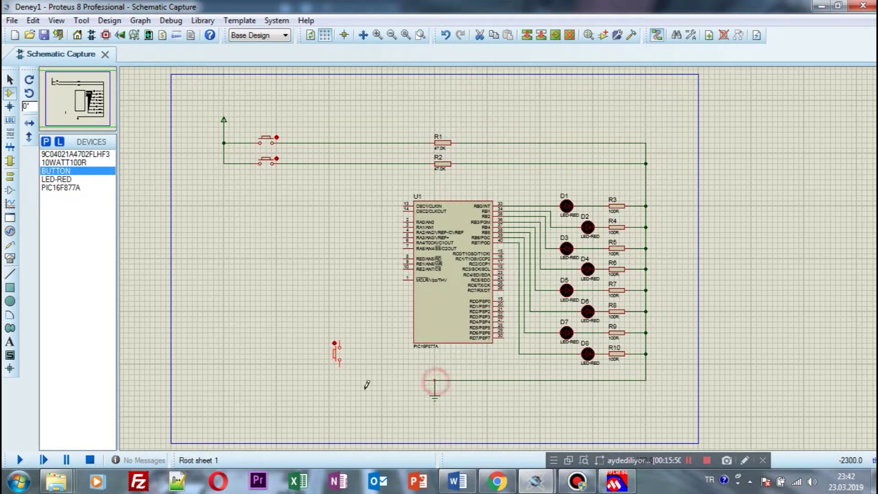
pyautogui.click(339, 364)
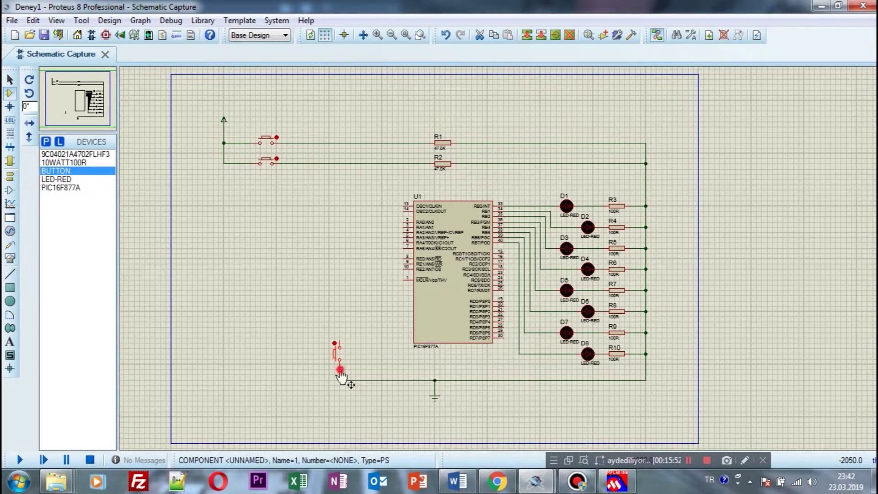
# Step: Place a 10WATT100R resistor above the new button, rotated anti-clockwise, and wire it to the button's upper pin
pyautogui.click(82, 162)
pyautogui.moveTo(535, 480)
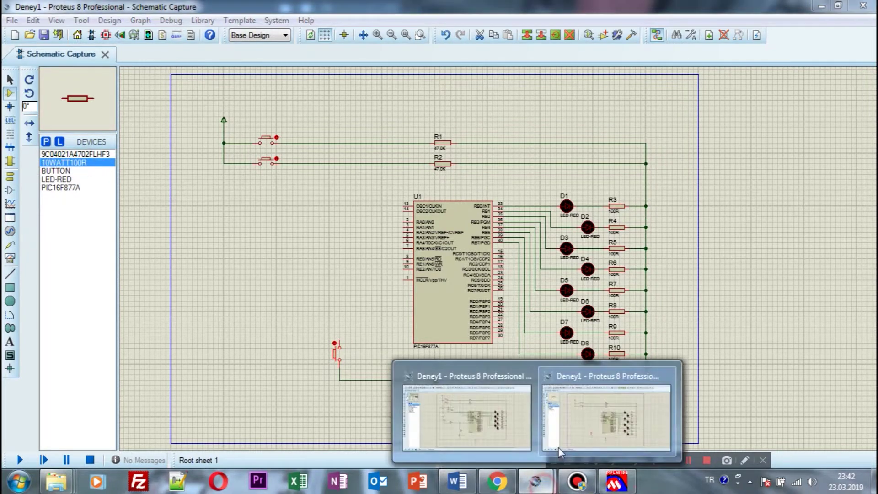
pyautogui.click(481, 420)
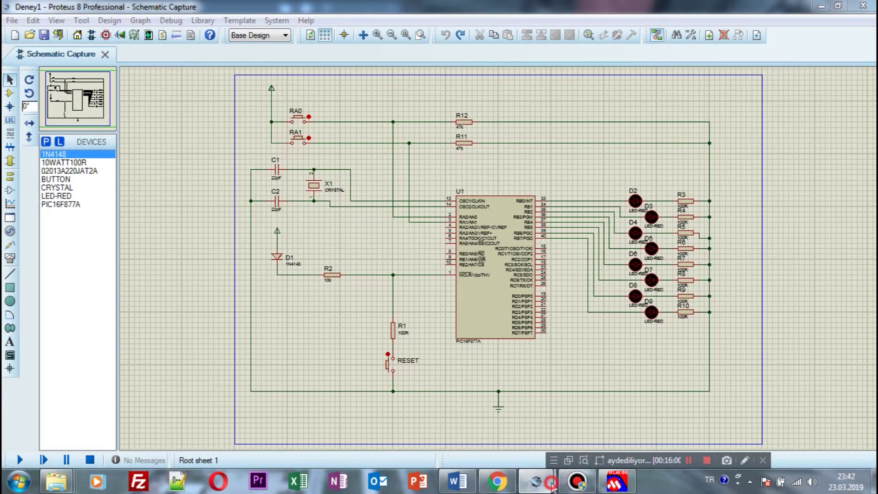
pyautogui.moveTo(535, 480)
pyautogui.click(604, 423)
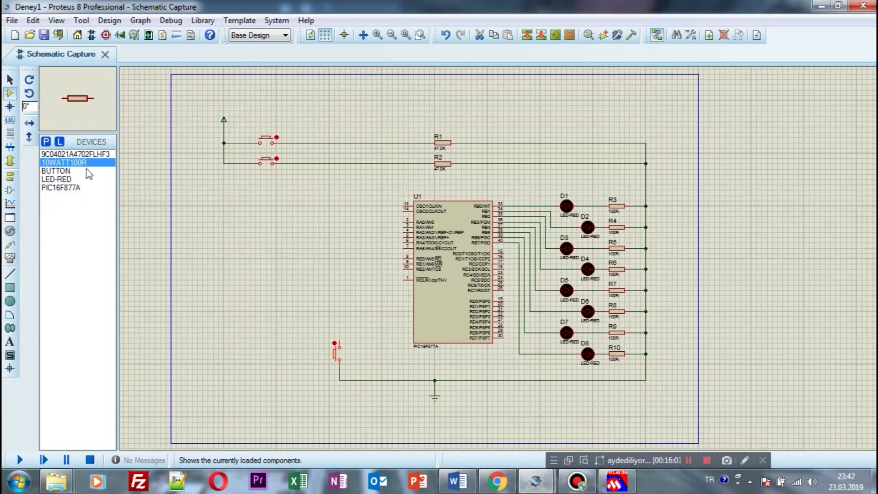
pyautogui.click(342, 316)
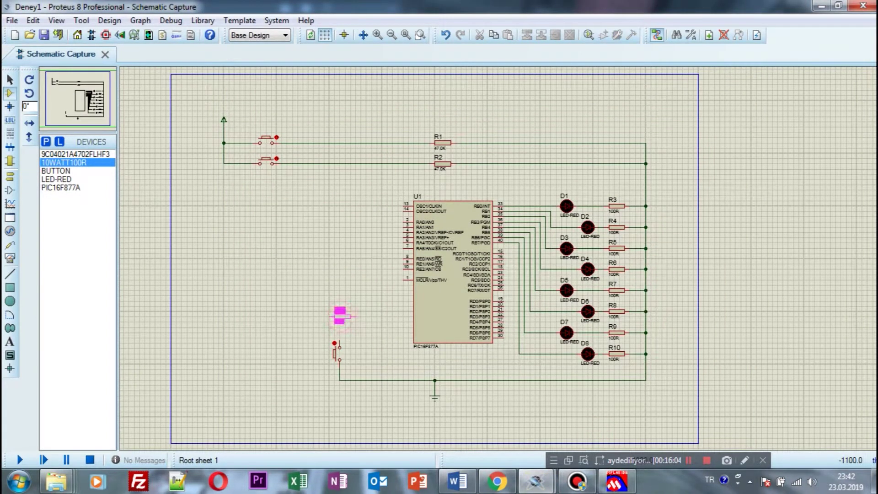
pyautogui.click(342, 316)
pyautogui.rightClick(341, 316)
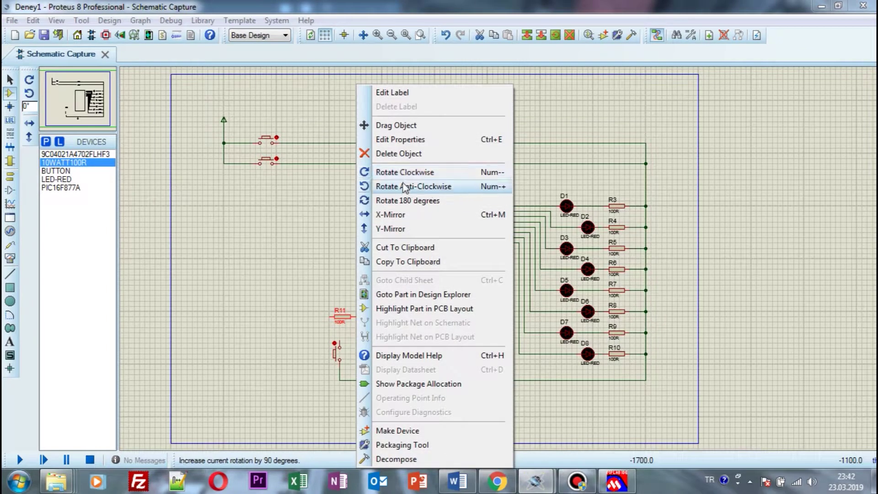
pyautogui.click(403, 187)
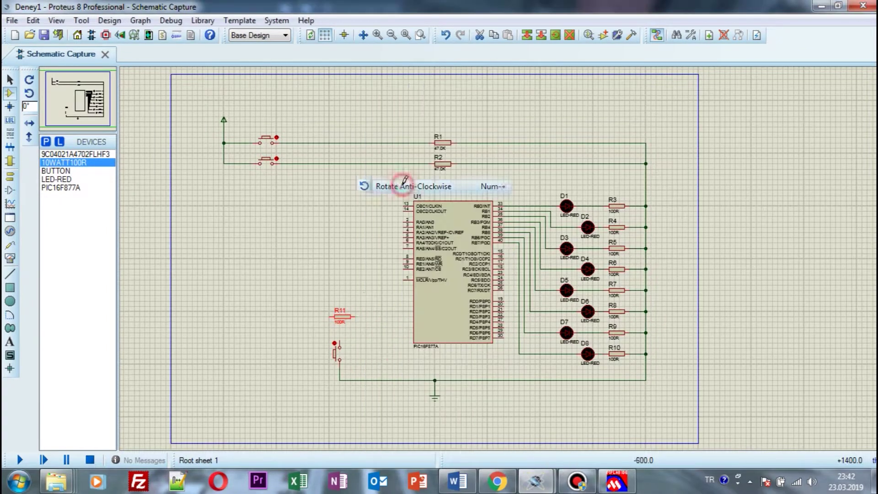
pyautogui.click(339, 342)
pyautogui.click(340, 348)
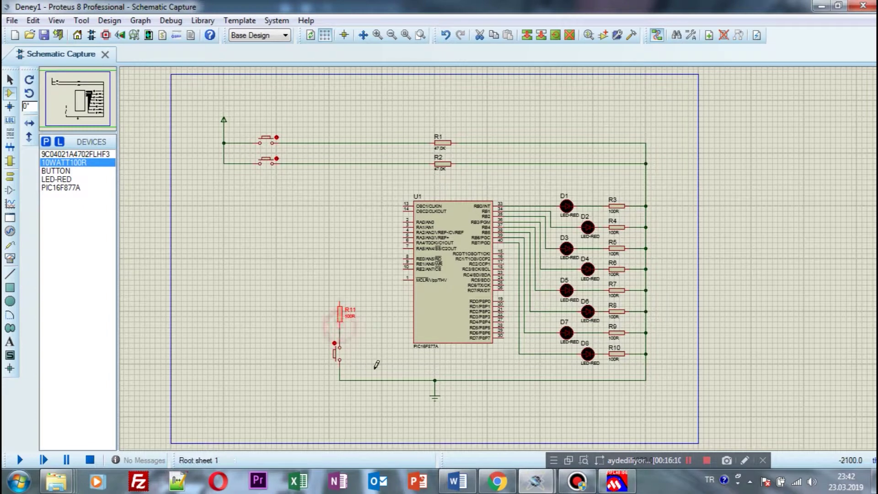
# Step: Examine the reset branch above the 100R resistor in the reference schematic and return to the working schematic
pyautogui.moveTo(536, 490)
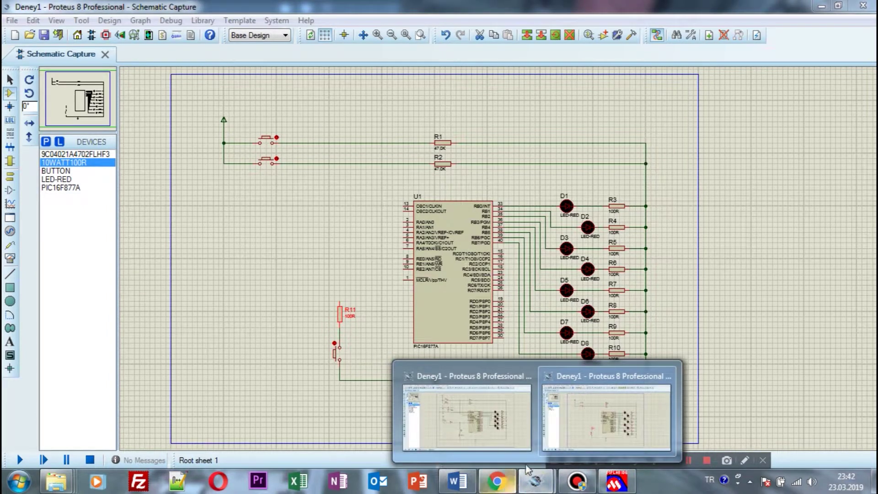
pyautogui.click(496, 429)
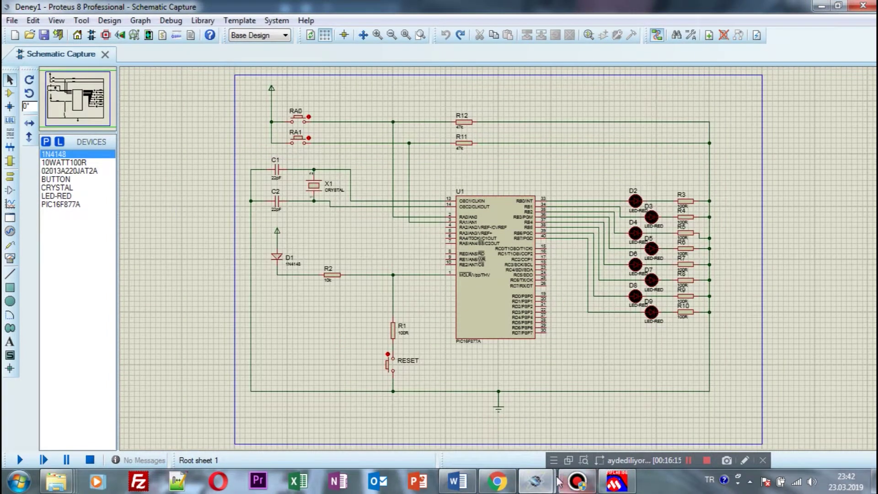
pyautogui.moveTo(537, 487)
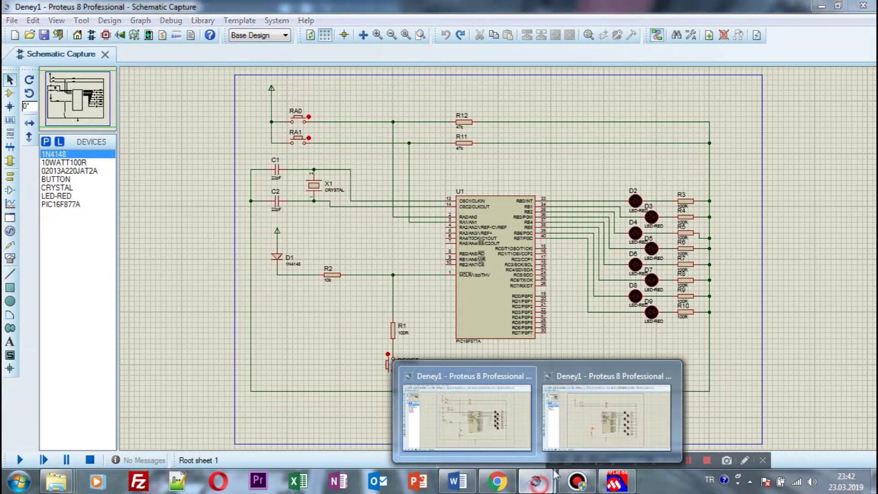
pyautogui.click(591, 422)
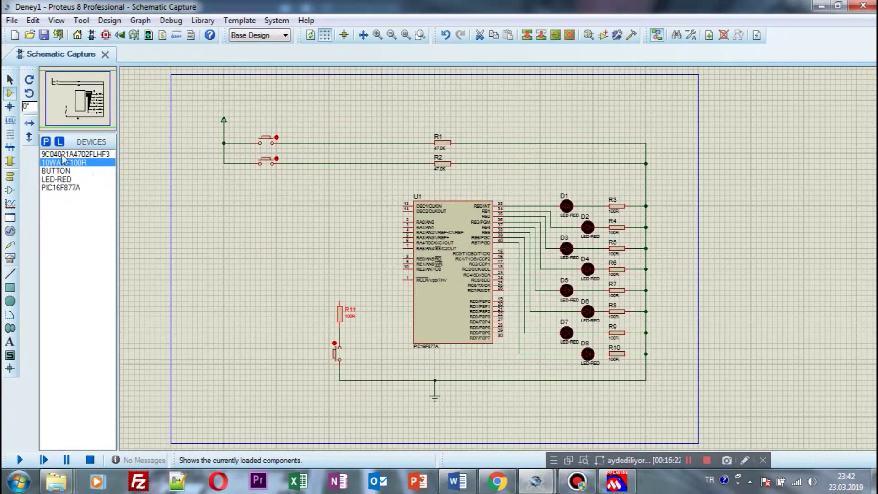
# Step: Search the device library for 10K and add the 3WATT10K resistor from the Resistors category to the device list
pyautogui.click(46, 142)
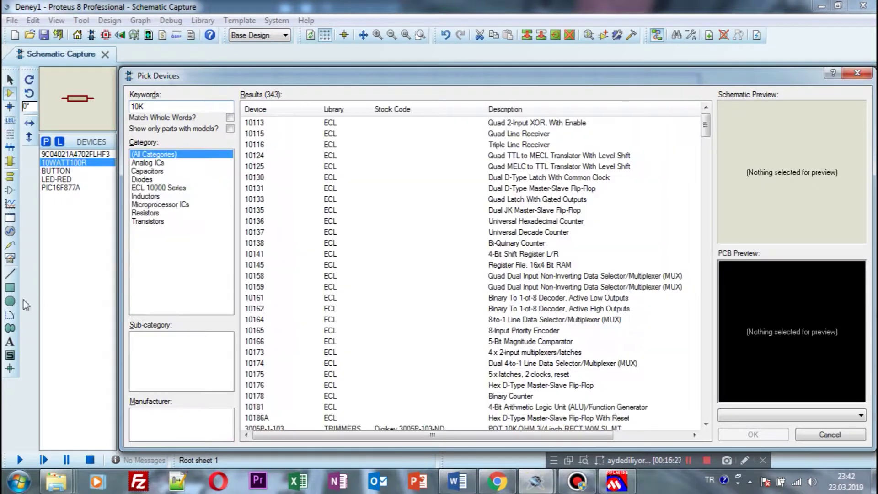
pyautogui.click(151, 171)
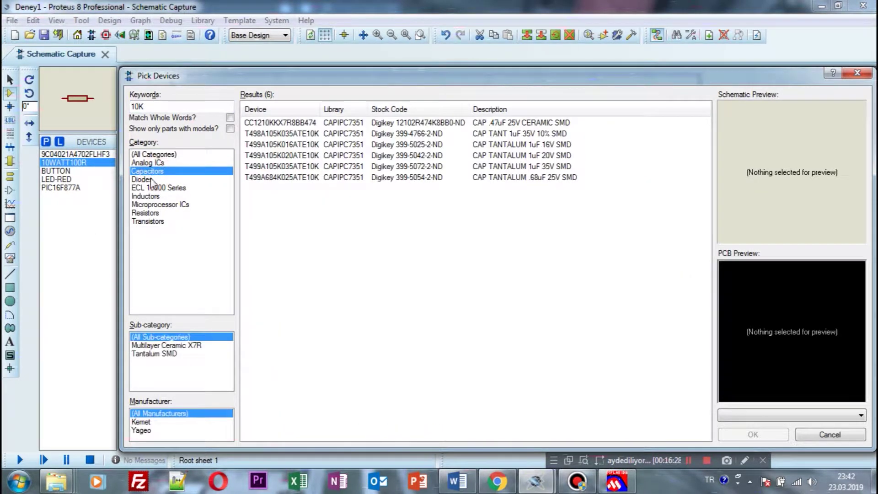
pyautogui.click(153, 179)
pyautogui.click(146, 172)
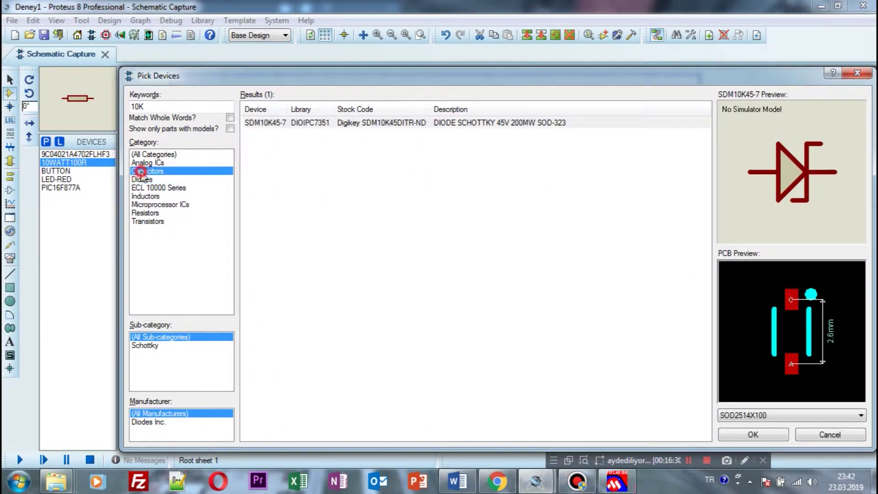
pyautogui.click(417, 124)
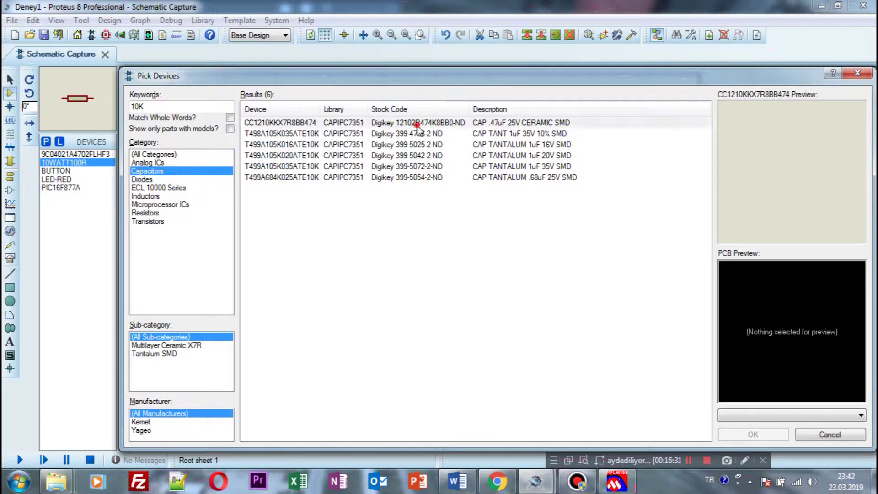
pyautogui.click(155, 180)
pyautogui.click(147, 213)
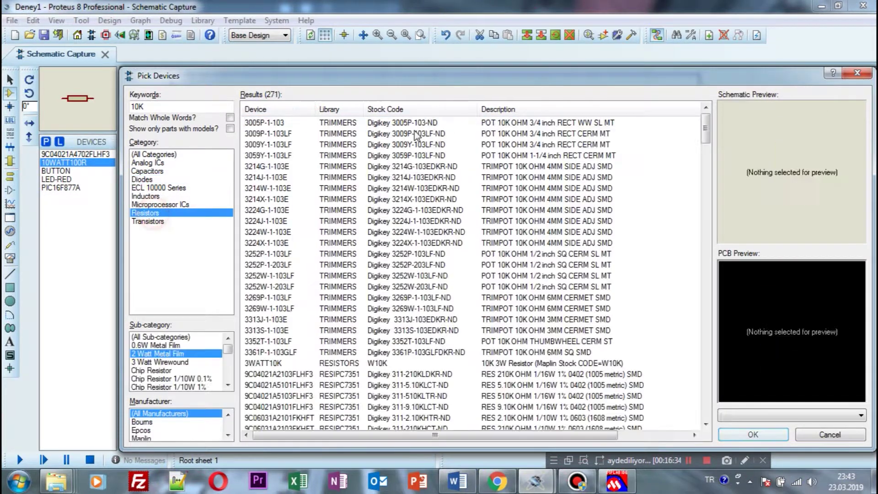
pyautogui.click(491, 124)
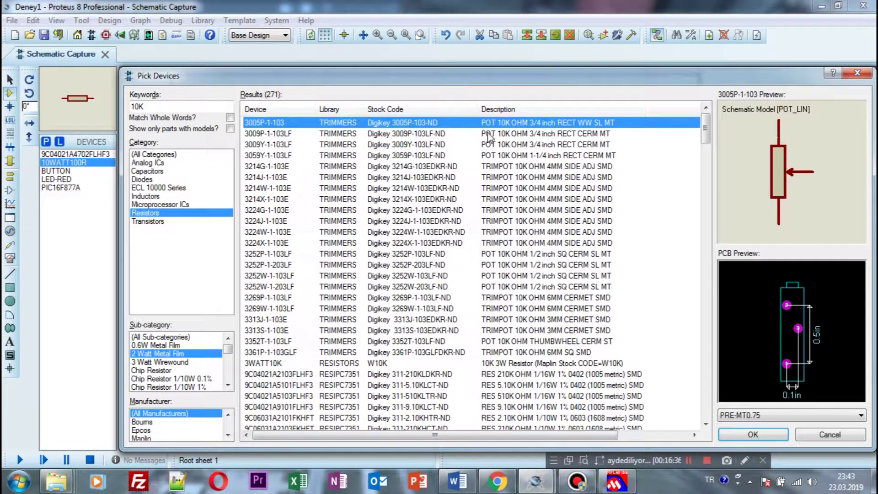
pyautogui.click(526, 134)
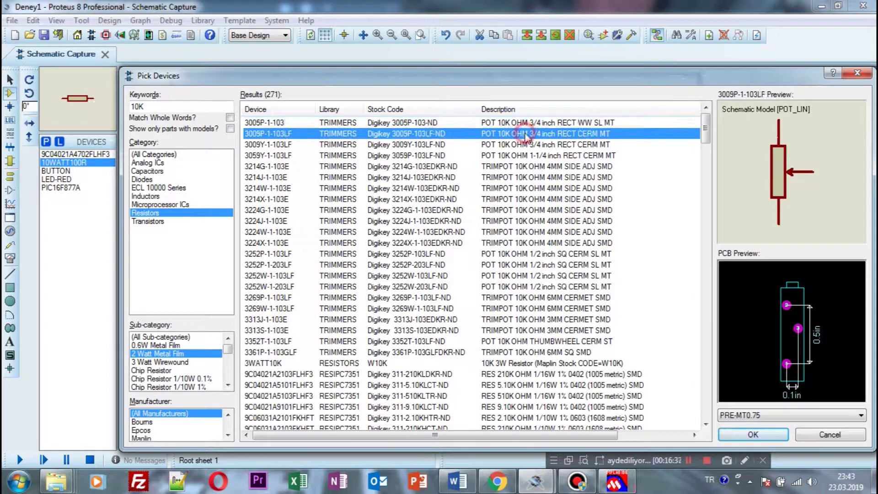
pyautogui.click(499, 353)
pyautogui.click(516, 363)
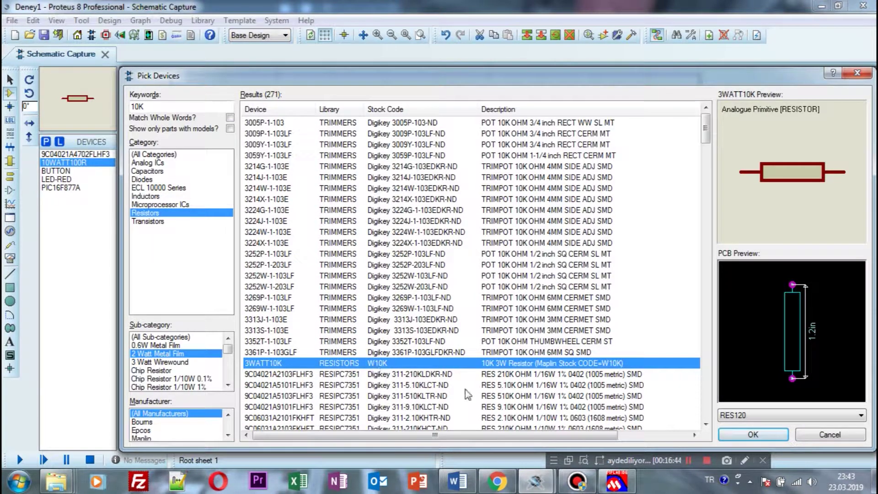
pyautogui.click(770, 435)
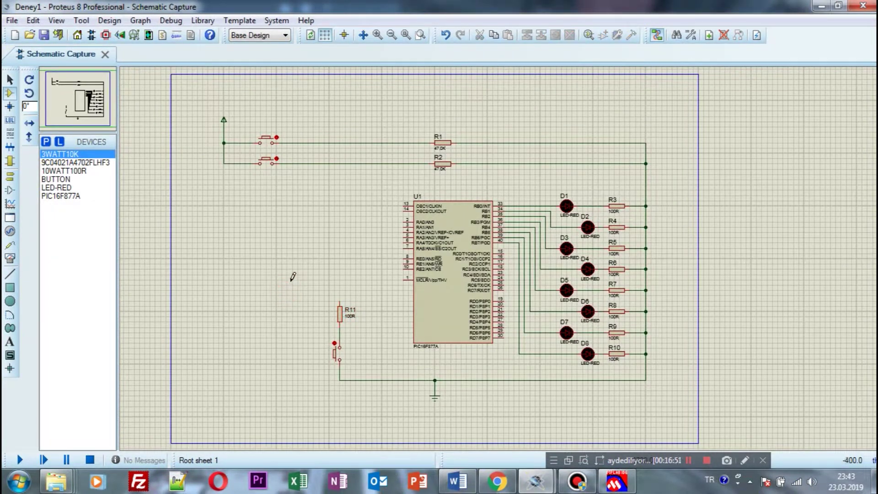
# Step: Place the 3WATT10K resistor left of the PIC16F877A, wire it to the MCLR pin, and connect the 100R resistor's upper pin to that wire
pyautogui.click(287, 280)
pyautogui.click(405, 279)
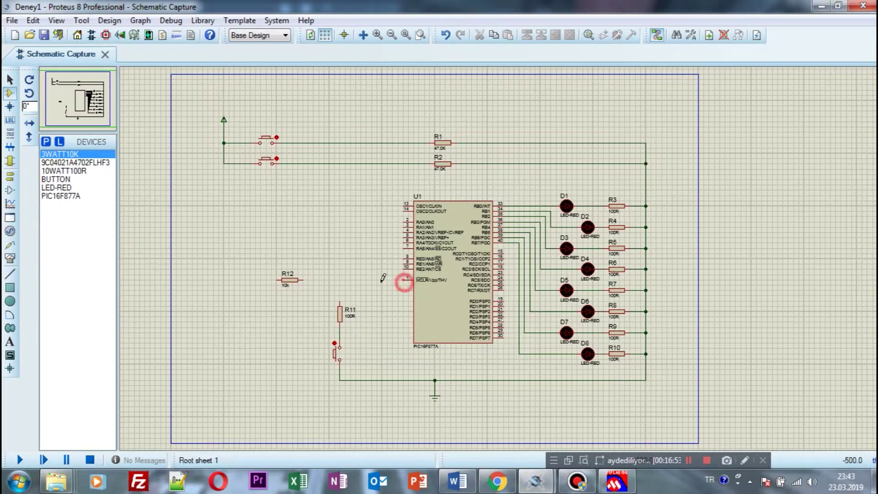
pyautogui.click(299, 279)
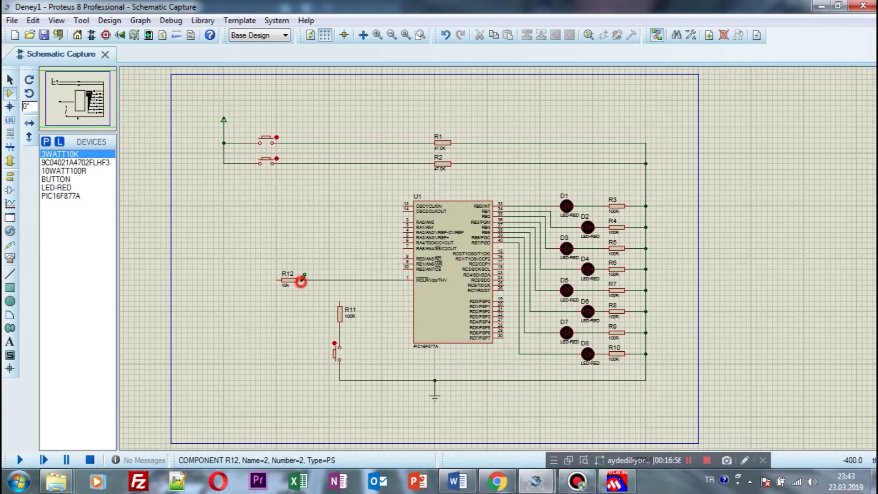
pyautogui.click(339, 302)
pyautogui.click(339, 280)
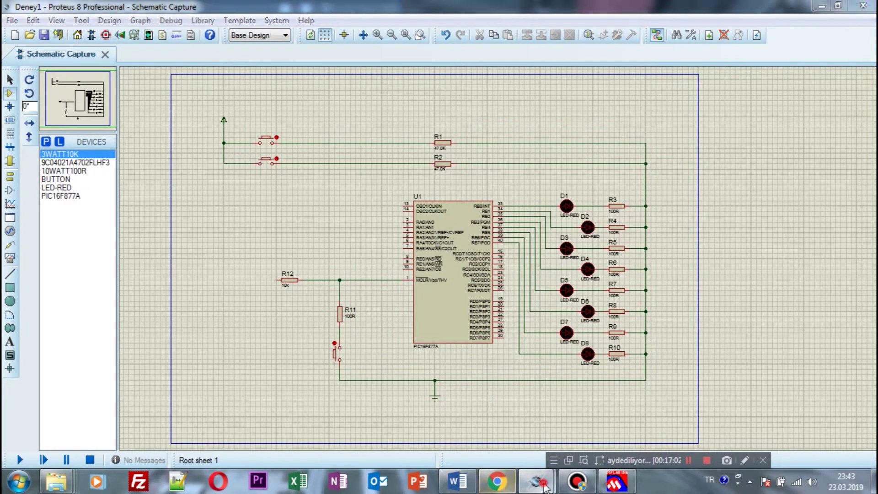
# Step: Check which diode connects to the 10k resistor in the reference schematic and return to the working schematic
pyautogui.moveTo(536, 481)
pyautogui.click(476, 437)
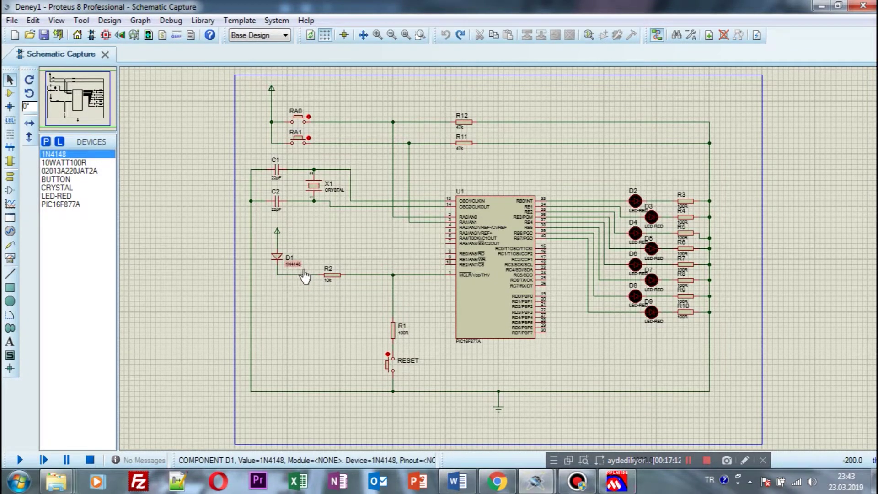
pyautogui.moveTo(535, 481)
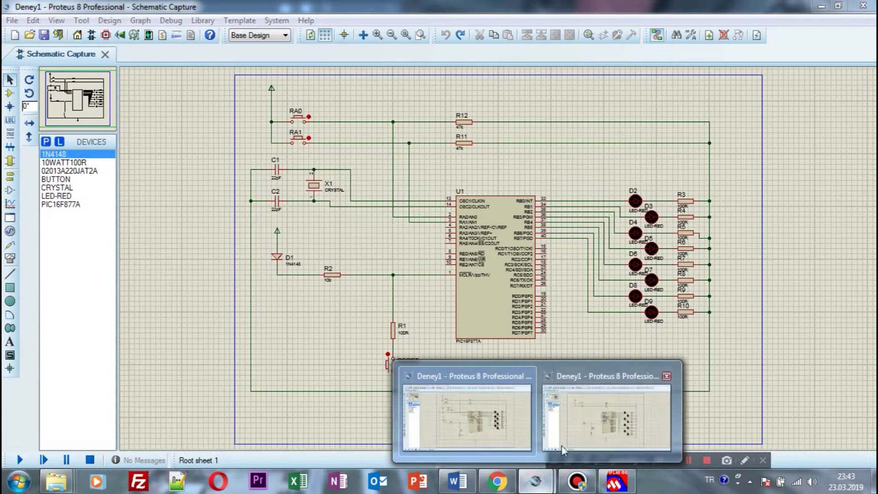
pyautogui.click(563, 450)
# Step: Find the 1N4148 diode in the Diodes category, add it to the device list, and place it left of the 10k resistor
pyautogui.click(45, 141)
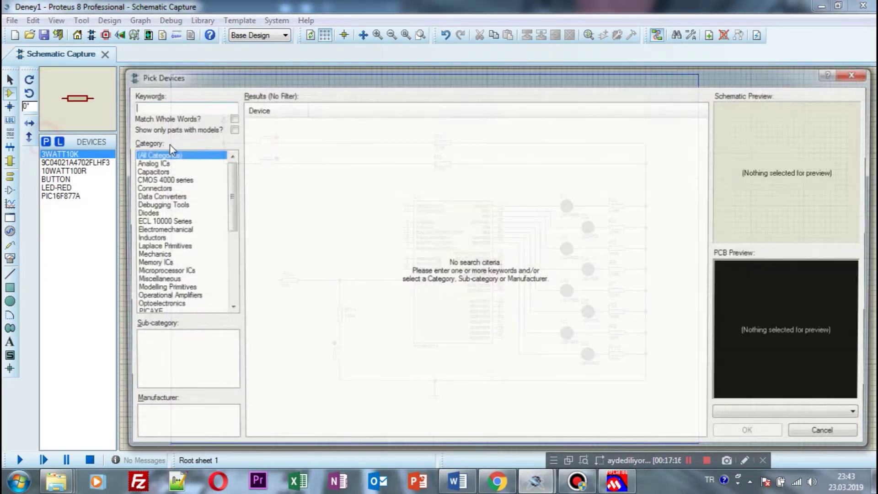
pyautogui.write('1N')
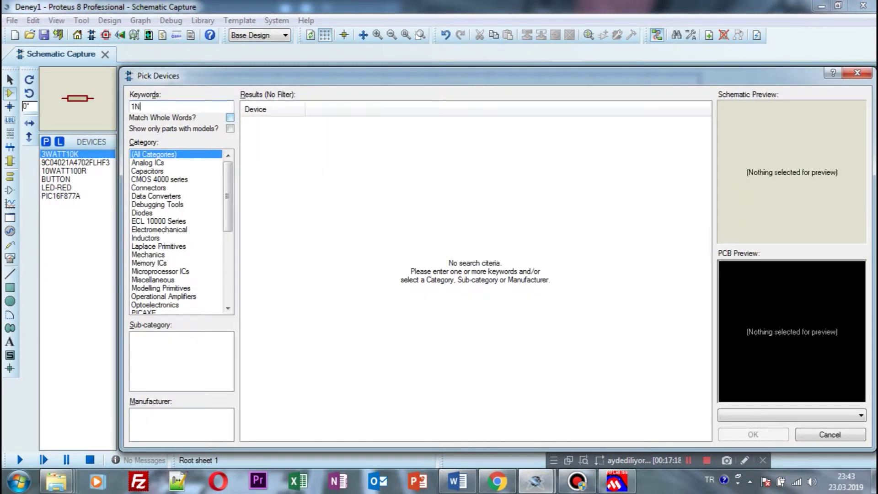
pyautogui.write('4148')
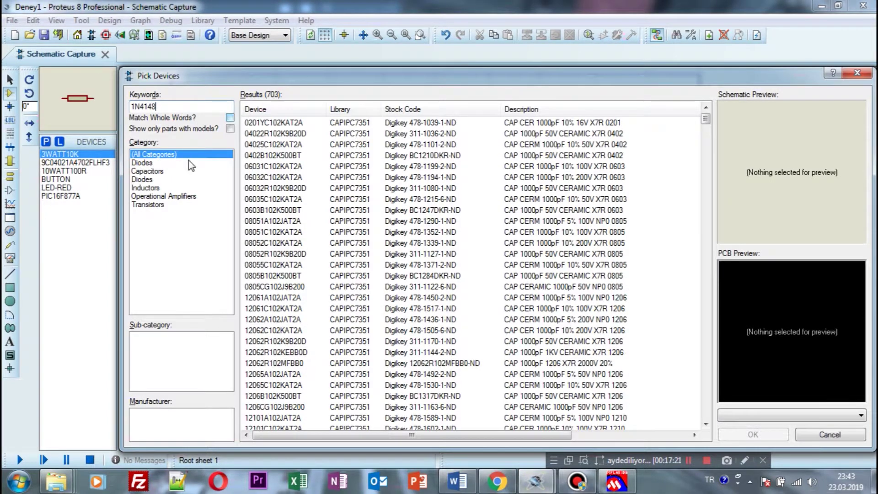
pyautogui.click(146, 163)
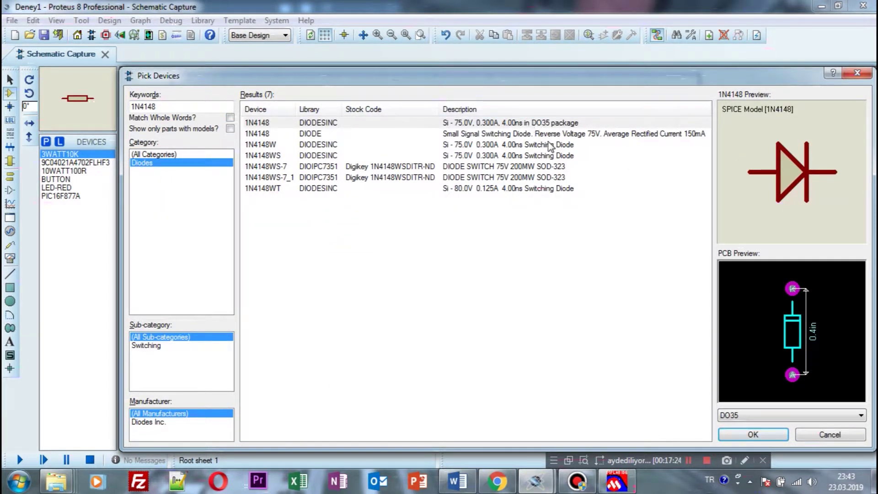
pyautogui.click(781, 437)
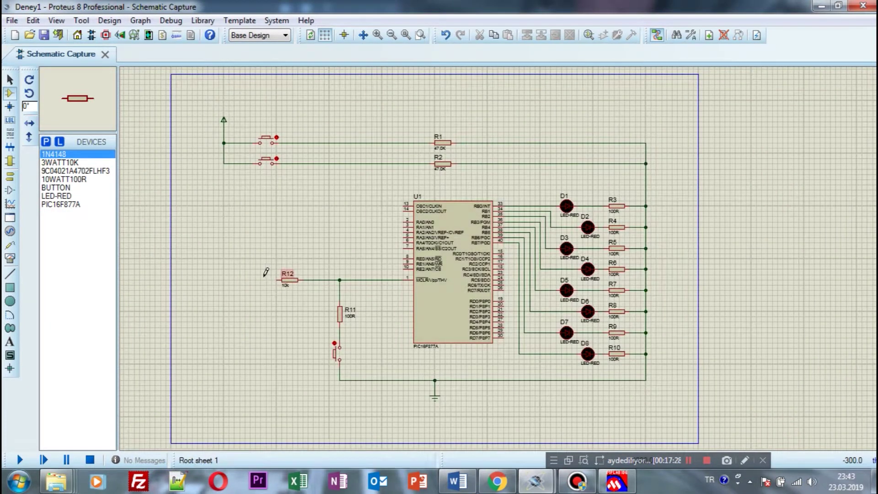
pyautogui.click(234, 269)
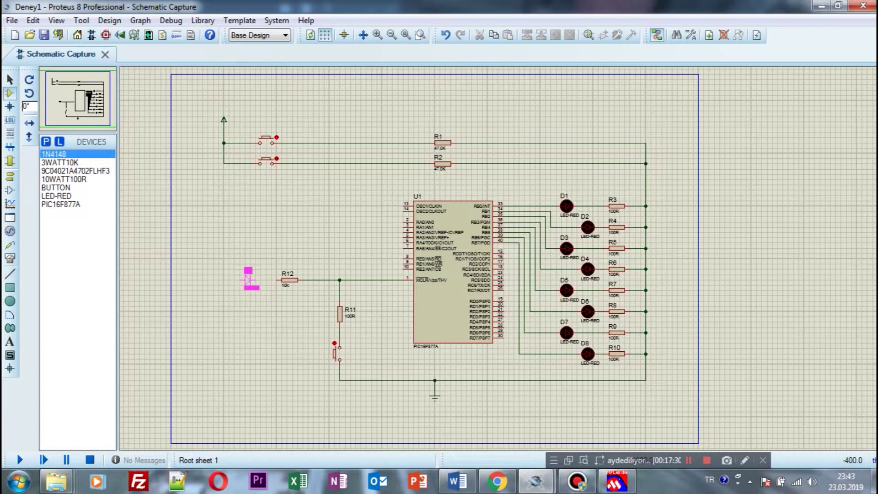
pyautogui.click(253, 279)
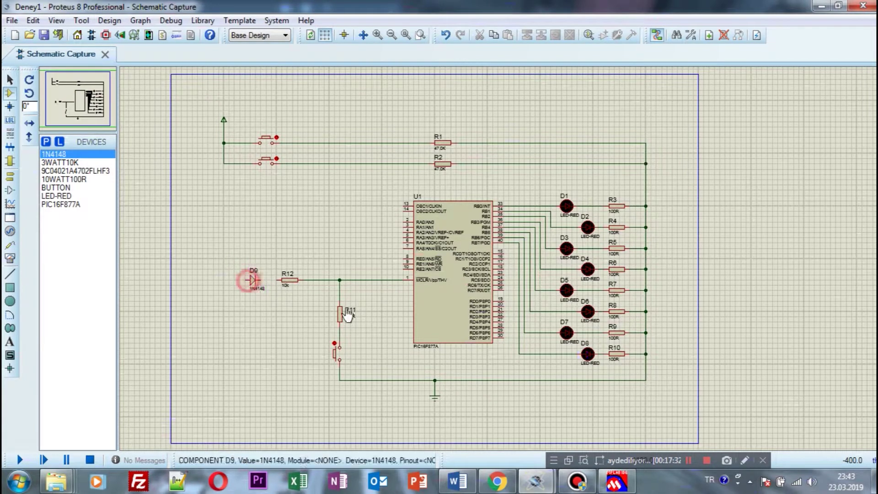
# Step: Examine the diode's supply connection in the reference schematic and return to the working schematic
pyautogui.moveTo(535, 480)
pyautogui.click(512, 429)
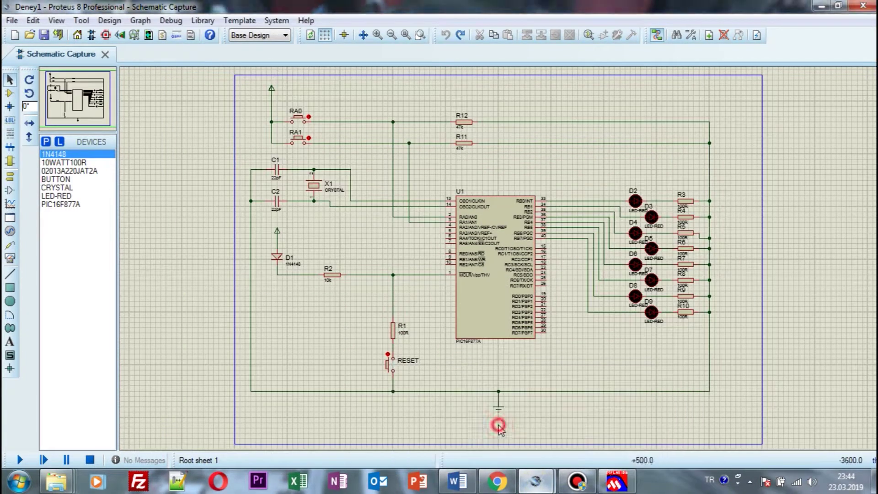
pyautogui.moveTo(542, 485)
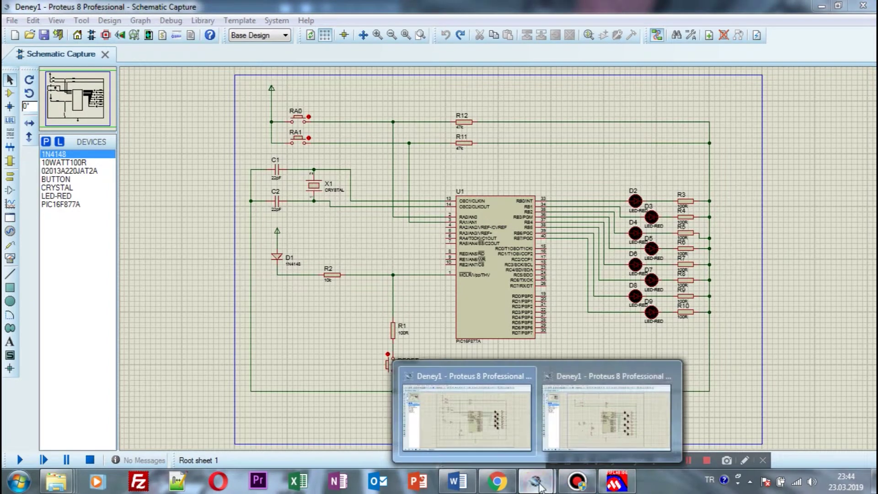
pyautogui.click(599, 420)
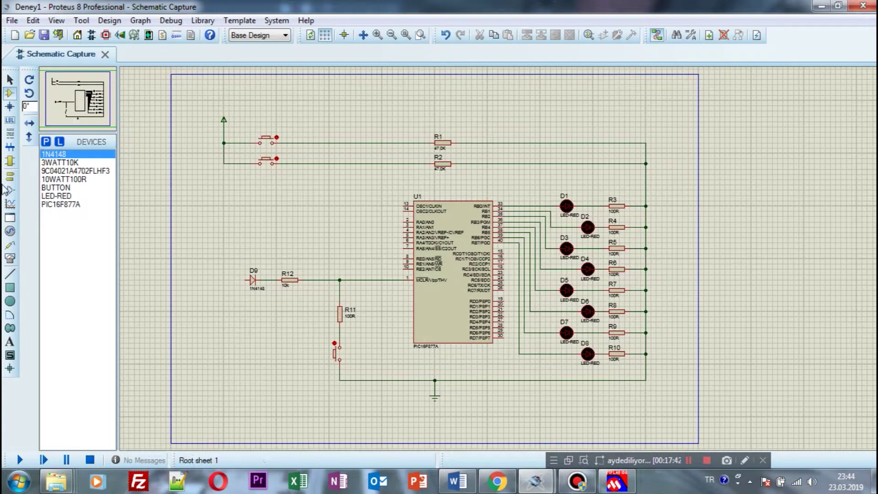
pyautogui.click(504, 427)
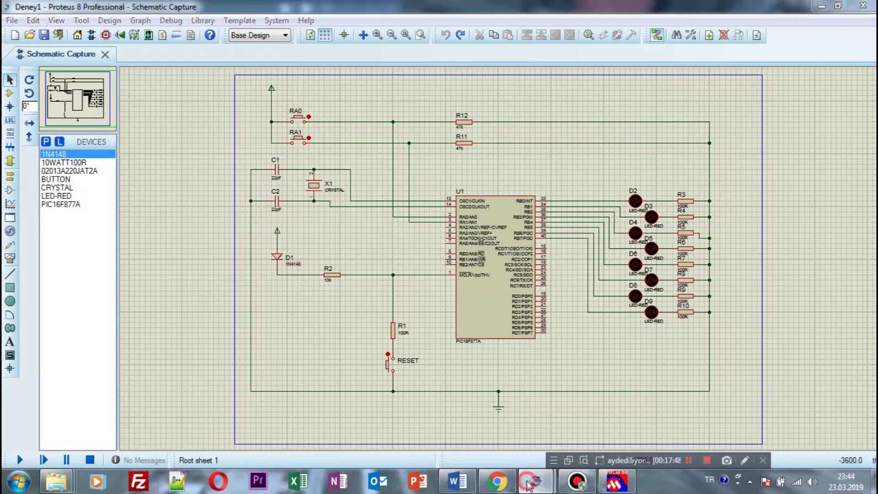
pyautogui.moveTo(539, 481)
pyautogui.click(608, 414)
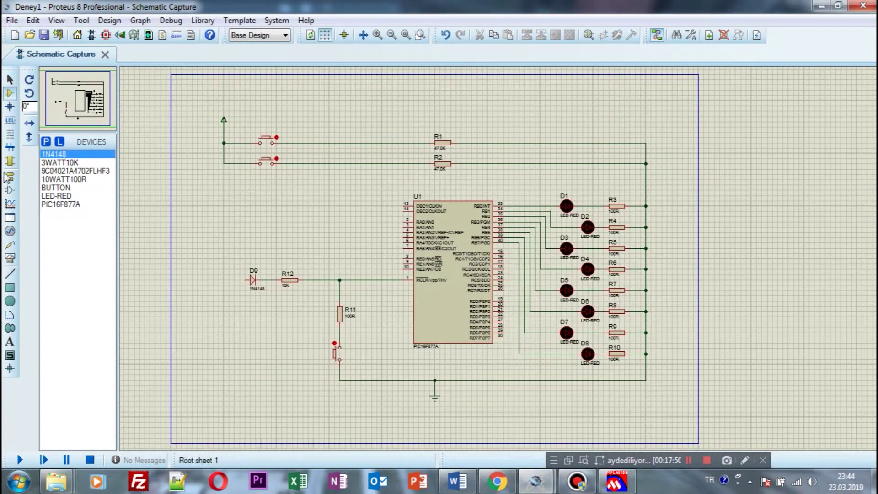
# Step: Place a POWER terminal above and left of the 1N4148 diode and wire it to the diode's left pin
pyautogui.click(13, 191)
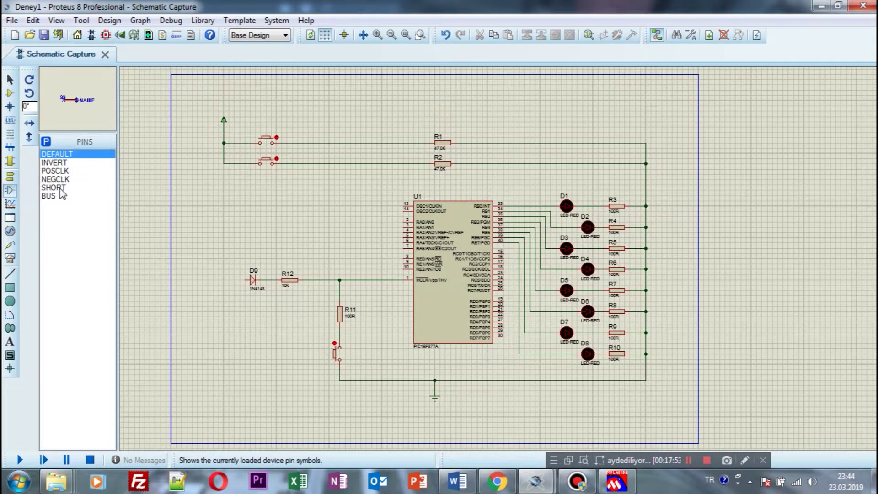
pyautogui.click(8, 176)
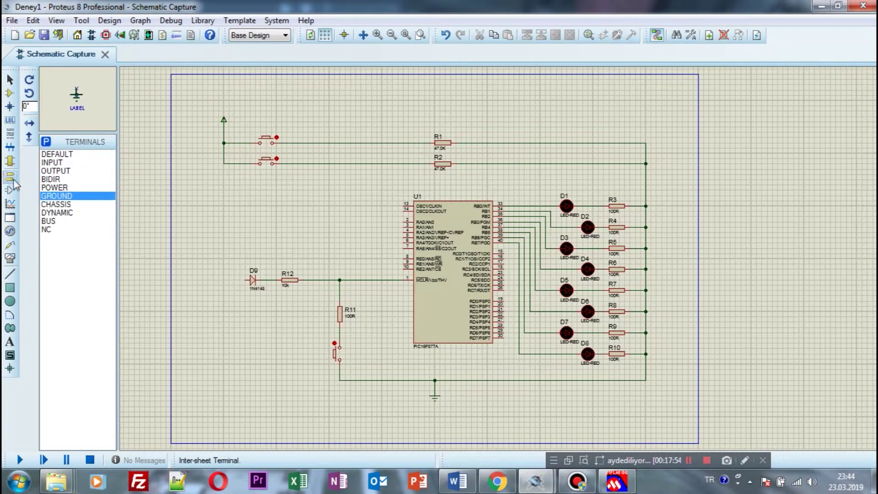
pyautogui.click(54, 187)
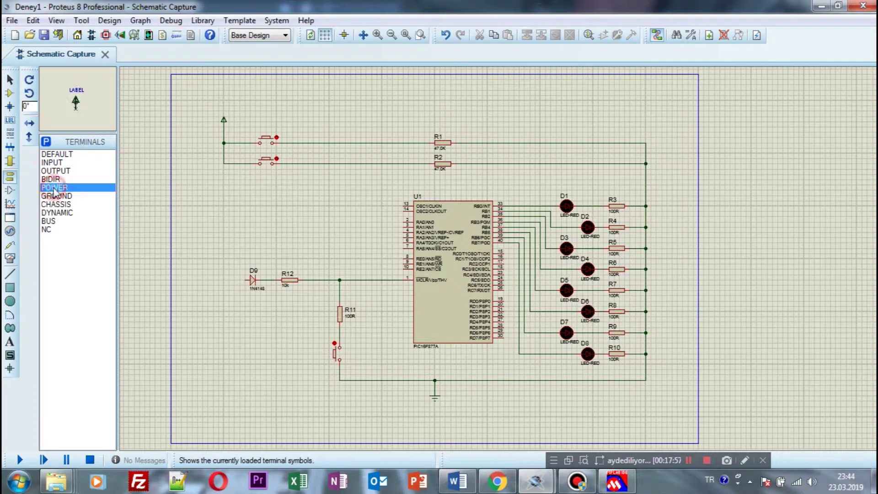
pyautogui.click(239, 251)
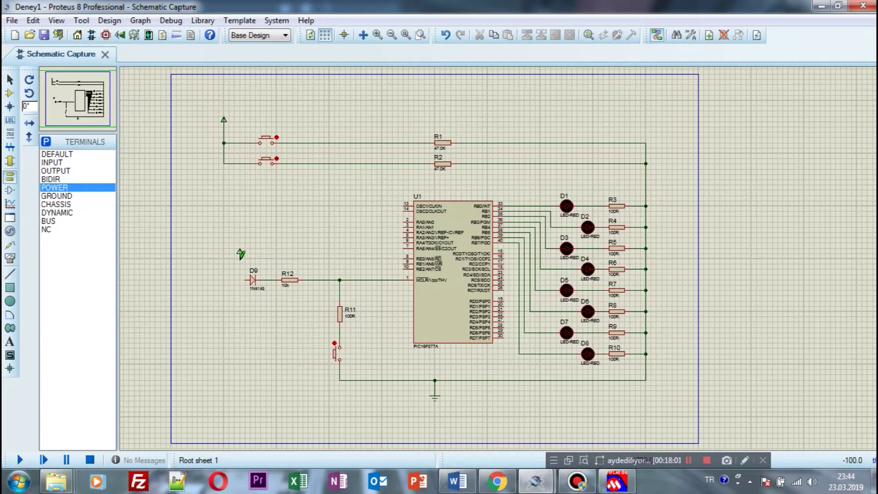
pyautogui.click(240, 259)
pyautogui.click(246, 279)
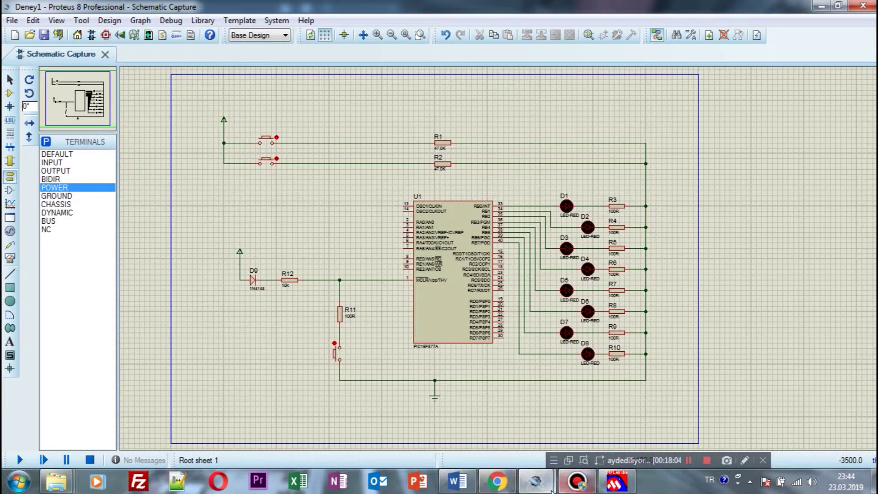
# Step: Examine the capacitor and crystal section of the reference schematic and return to the working schematic
pyautogui.moveTo(535, 481)
pyautogui.click(606, 420)
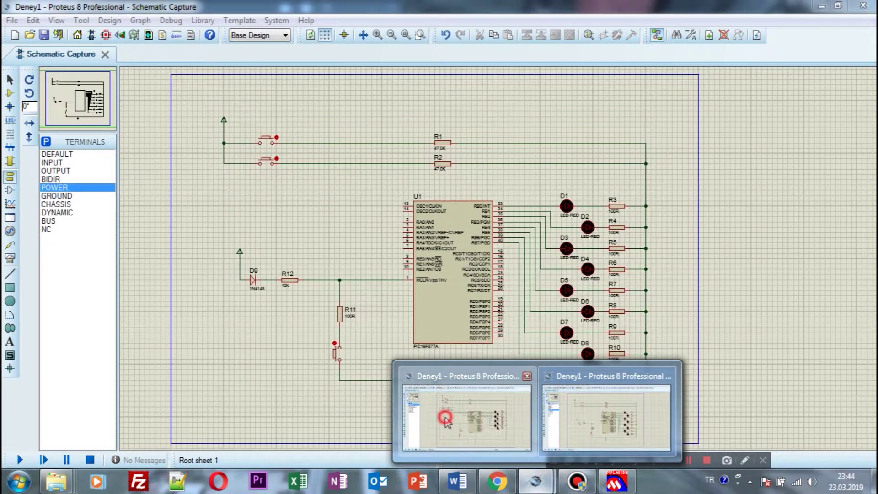
pyautogui.click(466, 432)
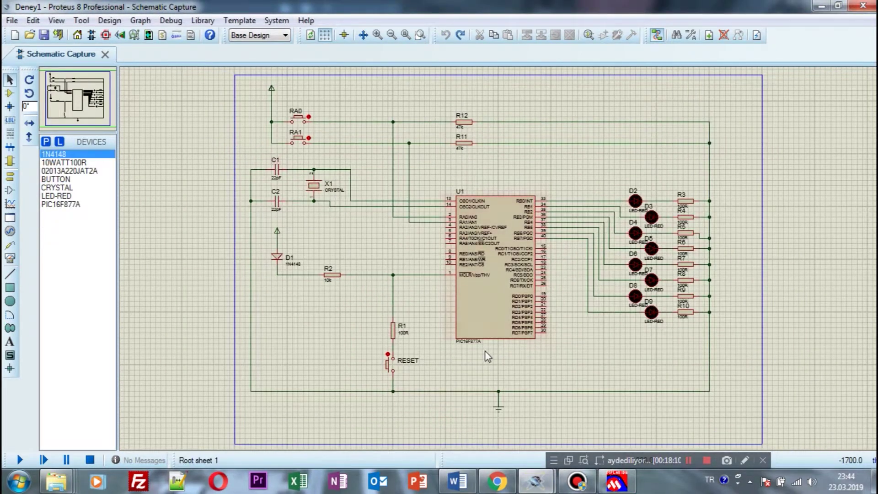
pyautogui.click(490, 393)
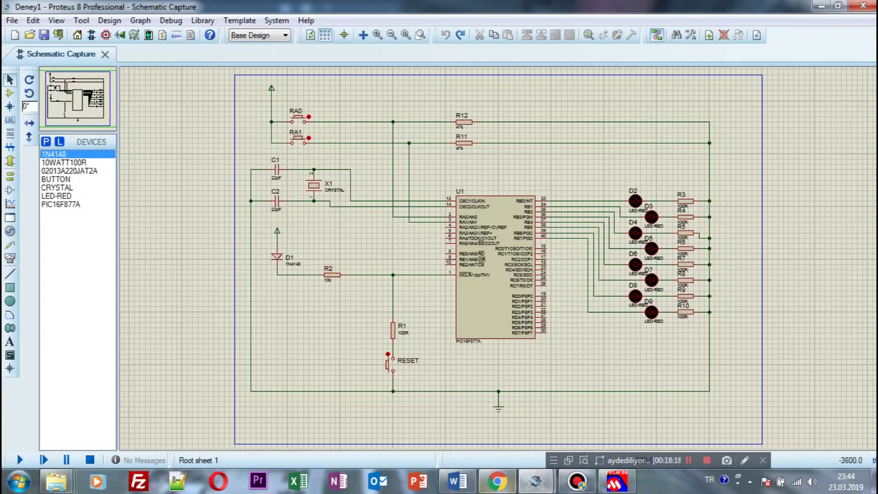
pyautogui.moveTo(535, 481)
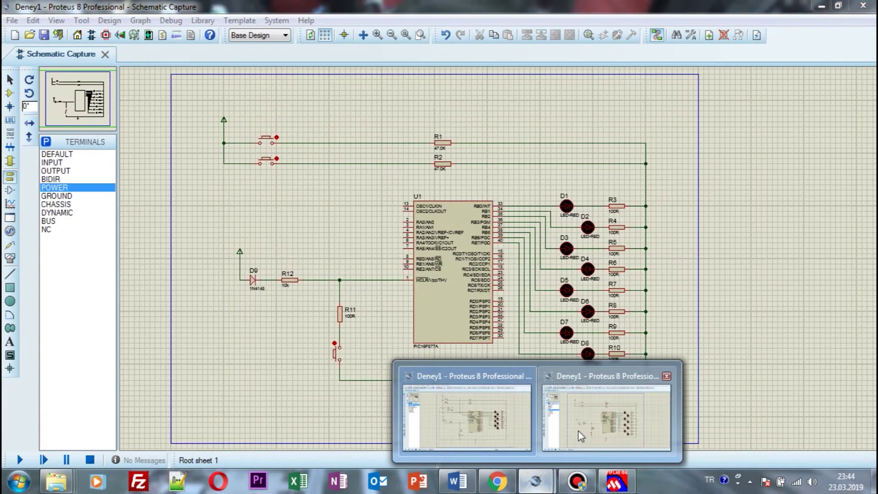
pyautogui.click(580, 433)
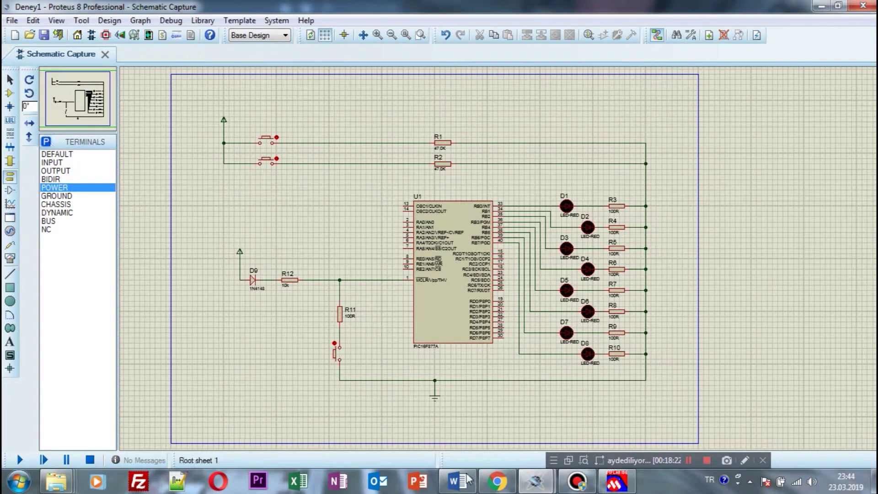
# Step: Check which capacitor device the reference schematic's device list uses and return to the working schematic
pyautogui.moveTo(535, 481)
pyautogui.click(466, 435)
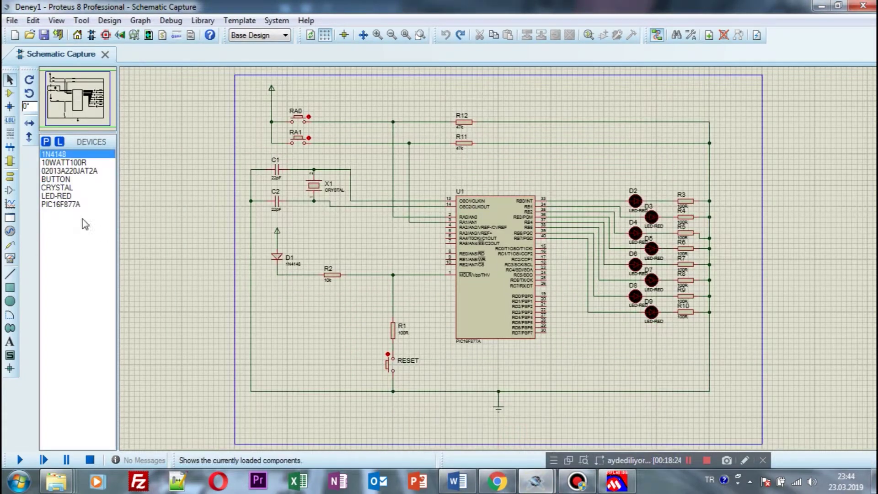
pyautogui.click(74, 171)
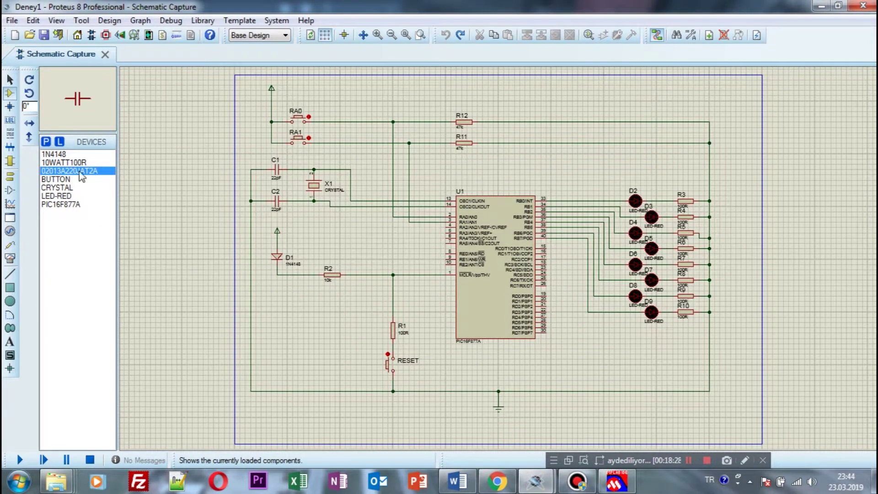
pyautogui.press('p')
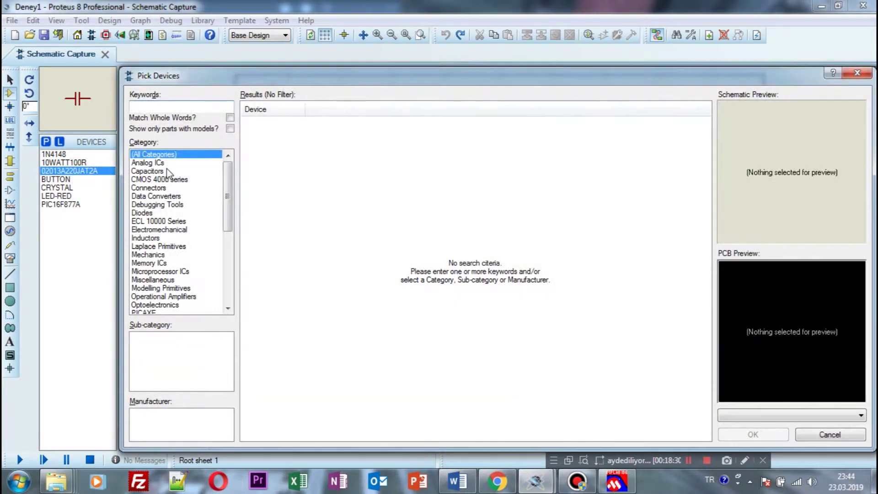
pyautogui.click(858, 73)
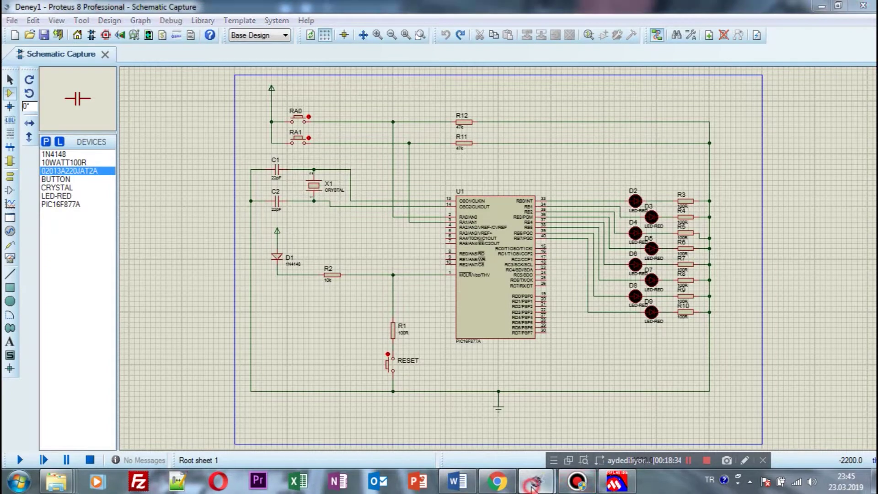
pyautogui.moveTo(533, 484)
pyautogui.click(576, 427)
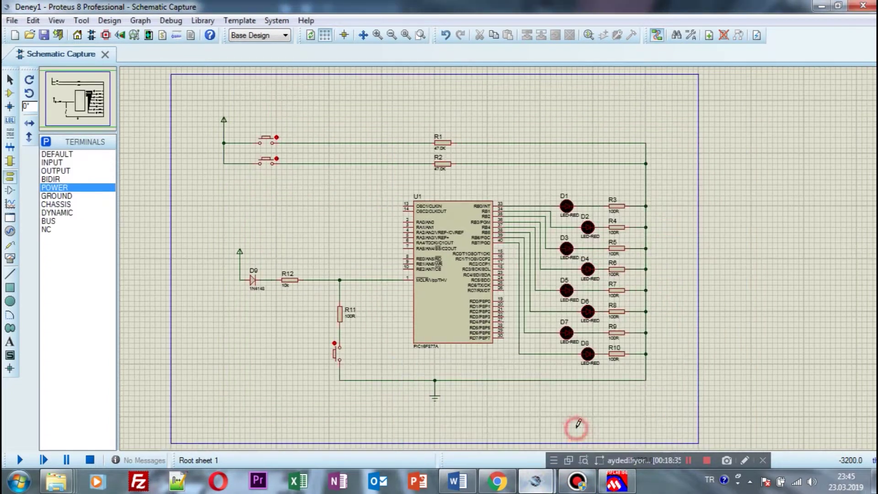
# Step: Search the component library for 22pF in the Capacitors category and add the 02013A220JAT2A capacitor to the device list
pyautogui.click(46, 142)
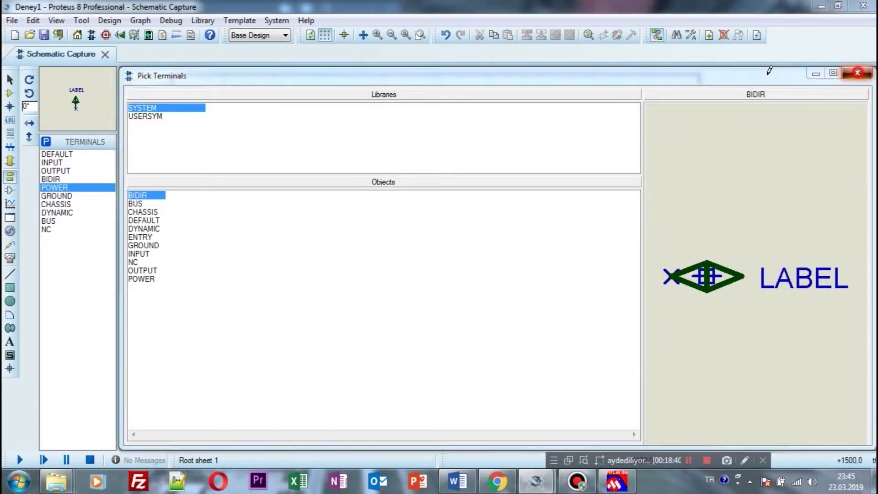
pyautogui.click(857, 74)
pyautogui.click(8, 95)
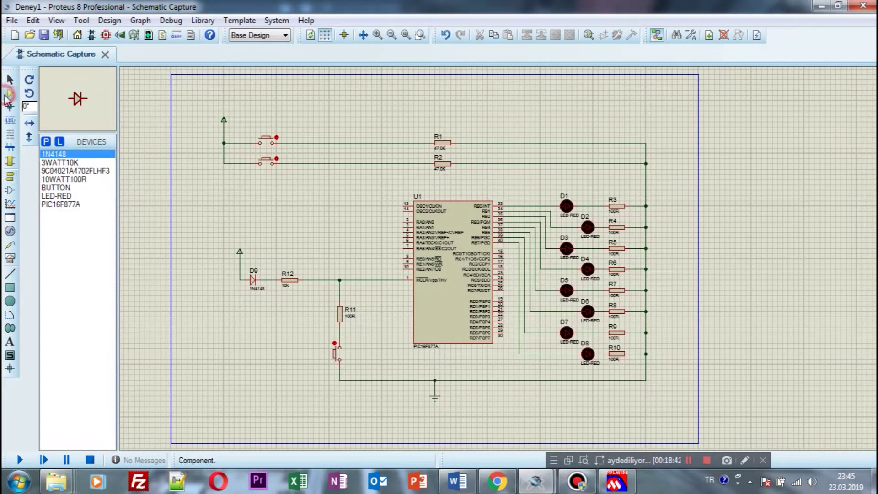
pyautogui.click(46, 141)
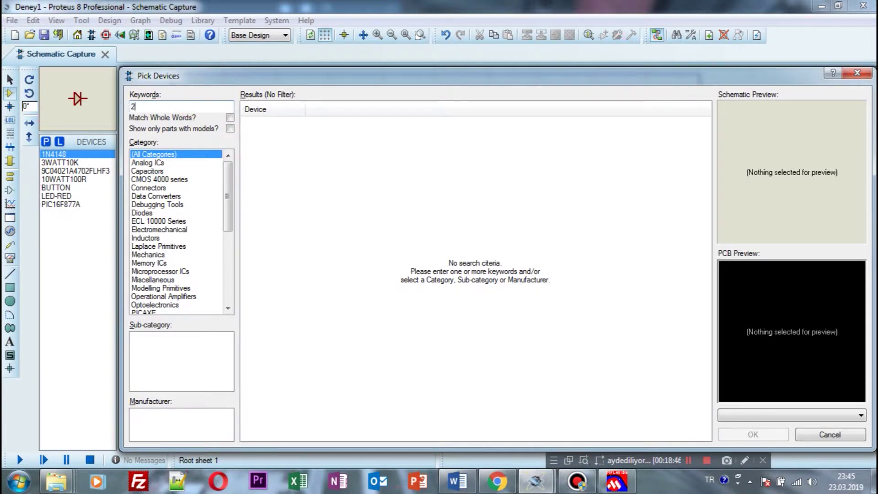
pyautogui.press('capslock')
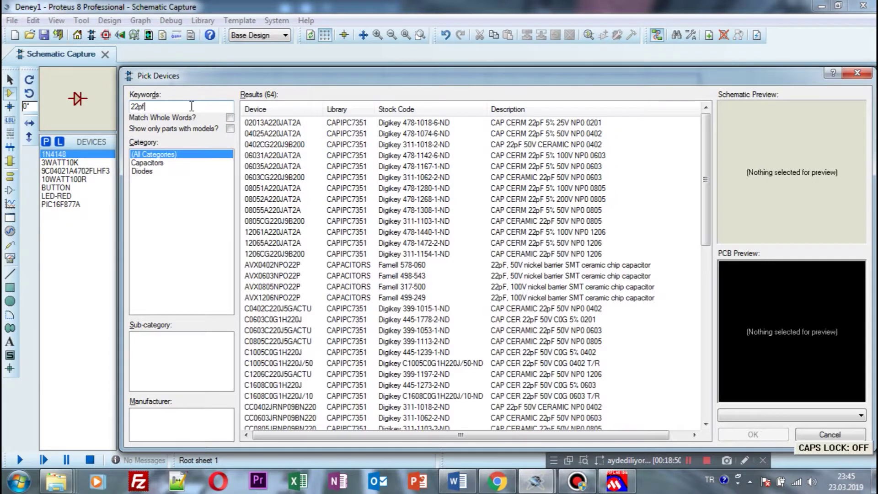
pyautogui.click(214, 162)
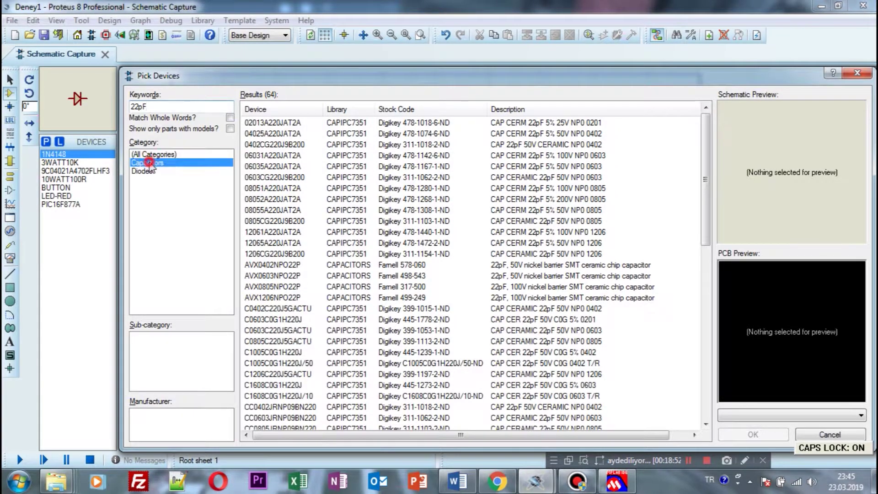
pyautogui.click(413, 128)
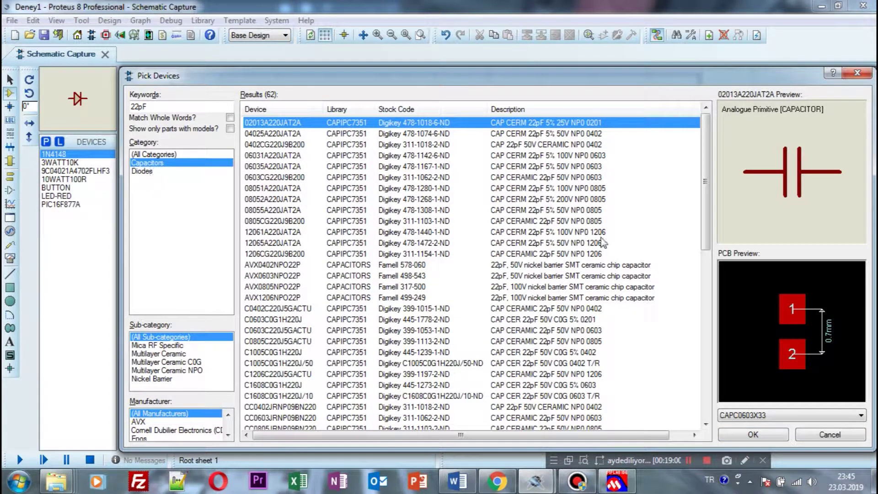
pyautogui.click(754, 435)
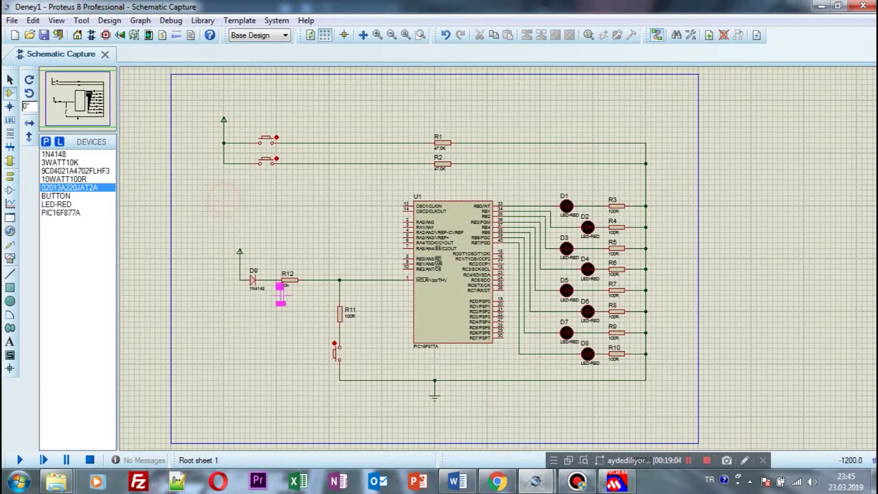
# Step: Place two 22pF capacitors one above the other, above the diode's power terminal
pyautogui.scroll(-3, 284, 290)
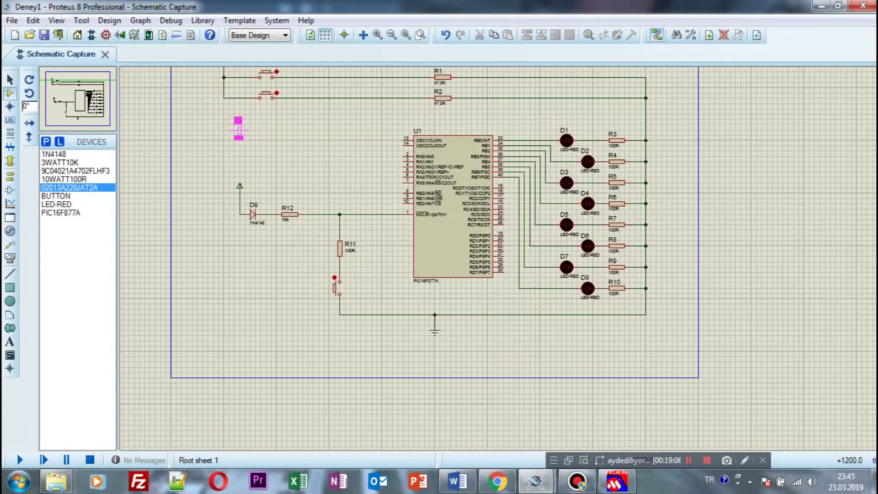
pyautogui.click(229, 135)
pyautogui.click(228, 156)
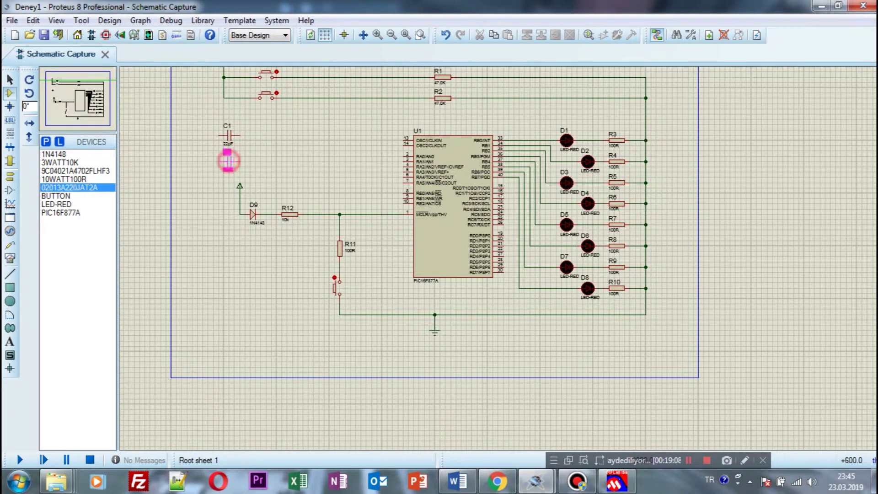
pyautogui.click(229, 162)
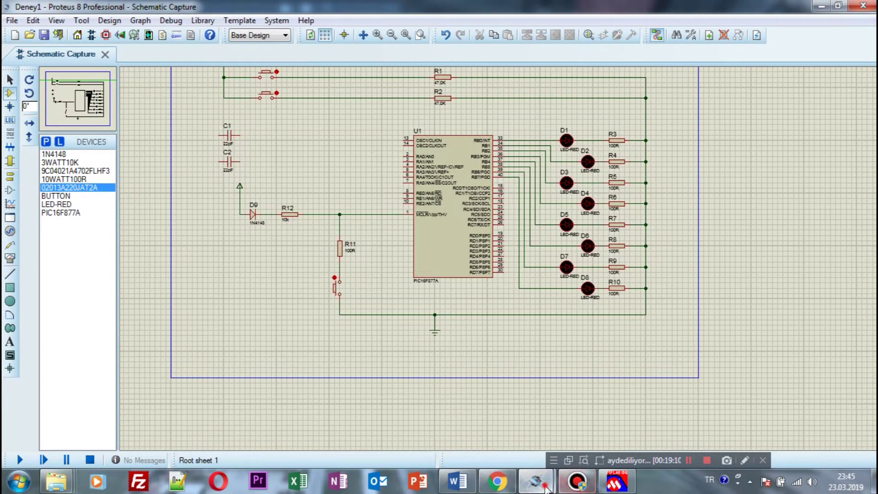
# Step: Check how the two capacitors are wired in the reference schematic and return to the working schematic
pyautogui.moveTo(535, 482)
pyautogui.click(512, 417)
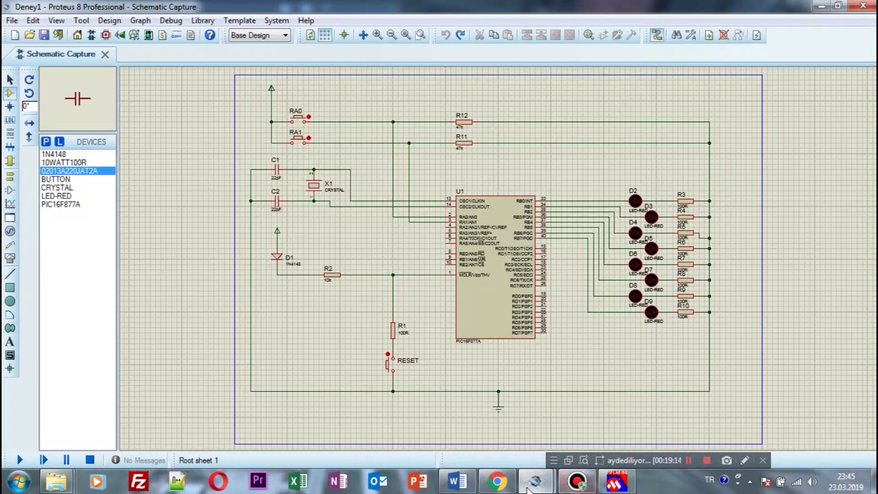
pyautogui.moveTo(536, 481)
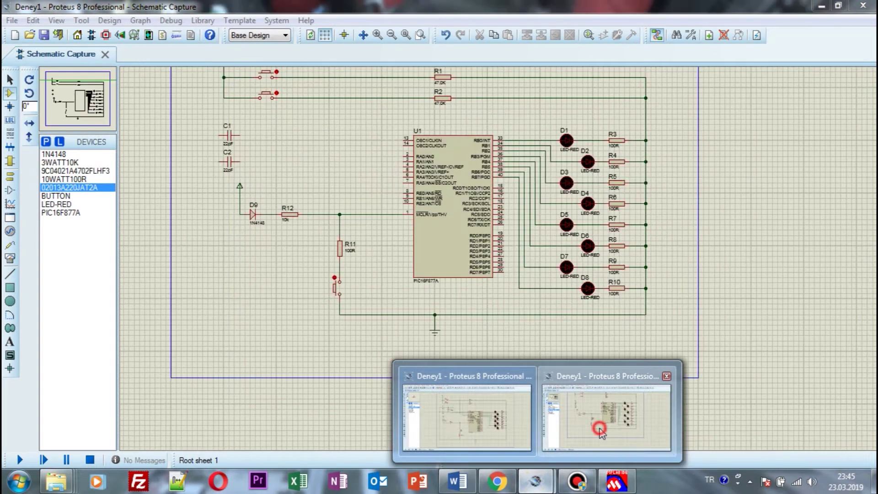
pyautogui.click(600, 428)
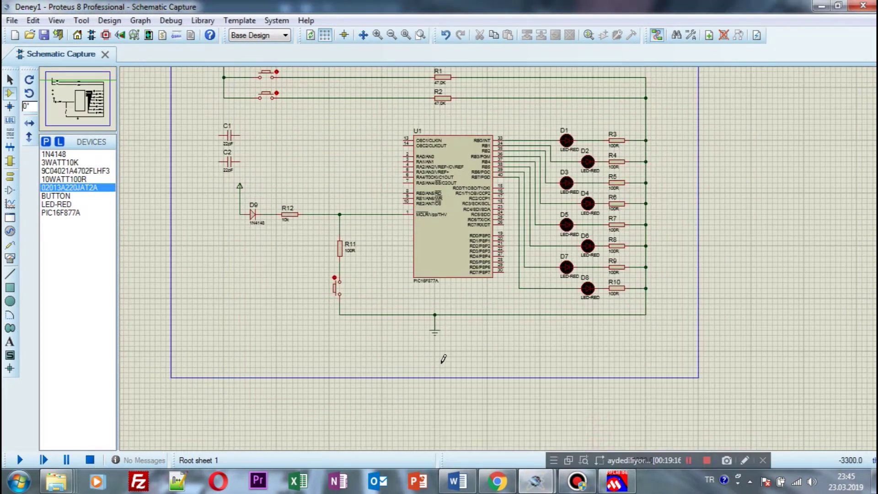
# Step: Extend the ground line from below the reset button to the left pins of both 22pF capacitors
pyautogui.click(341, 312)
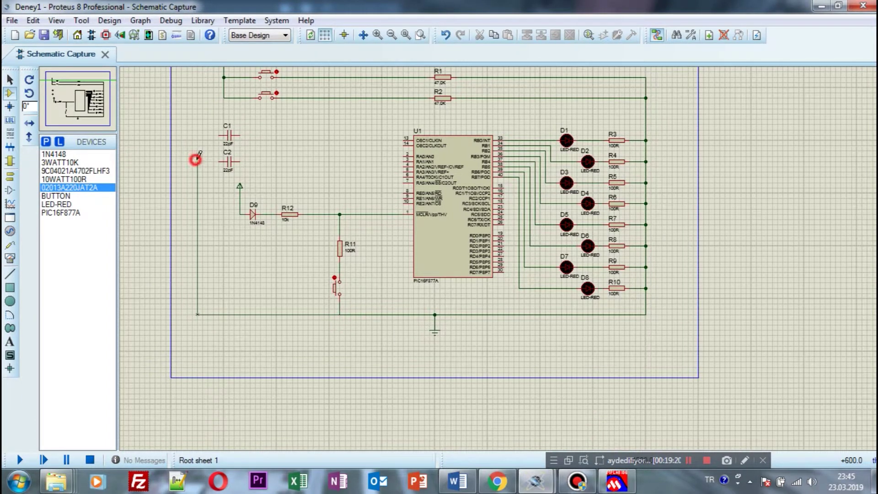
pyautogui.click(221, 161)
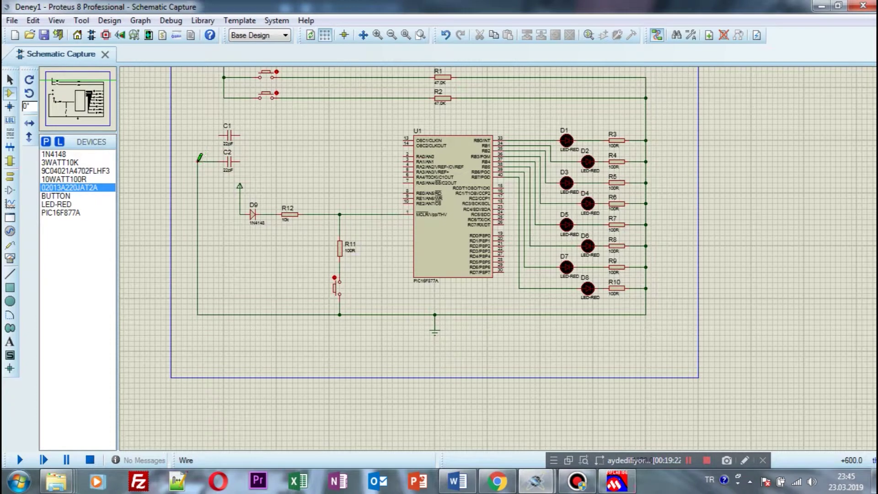
pyautogui.click(197, 161)
# Step: Check the crystal's name and connections in the reference schematic and return to the working schematic
pyautogui.click(535, 480)
pyautogui.click(466, 429)
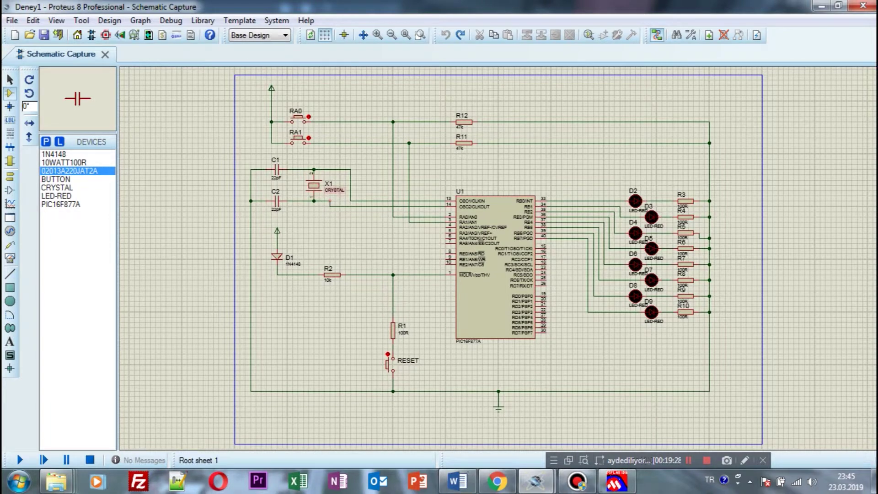
pyautogui.click(544, 488)
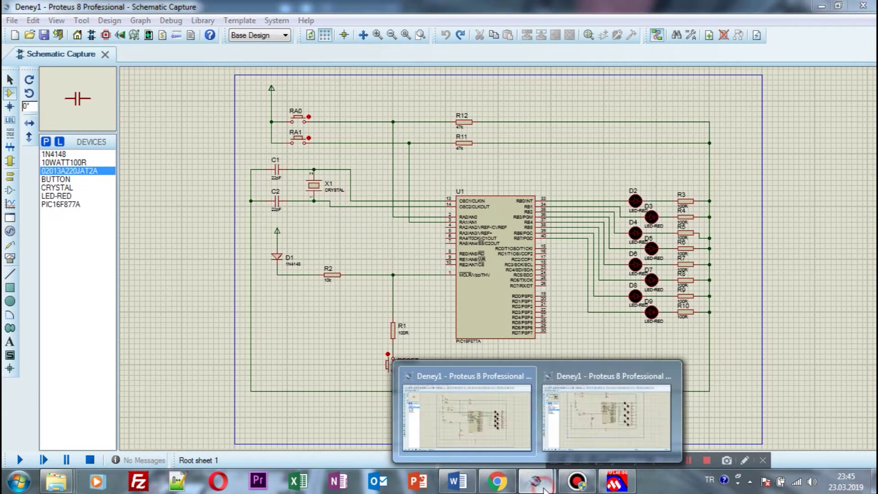
pyautogui.click(582, 433)
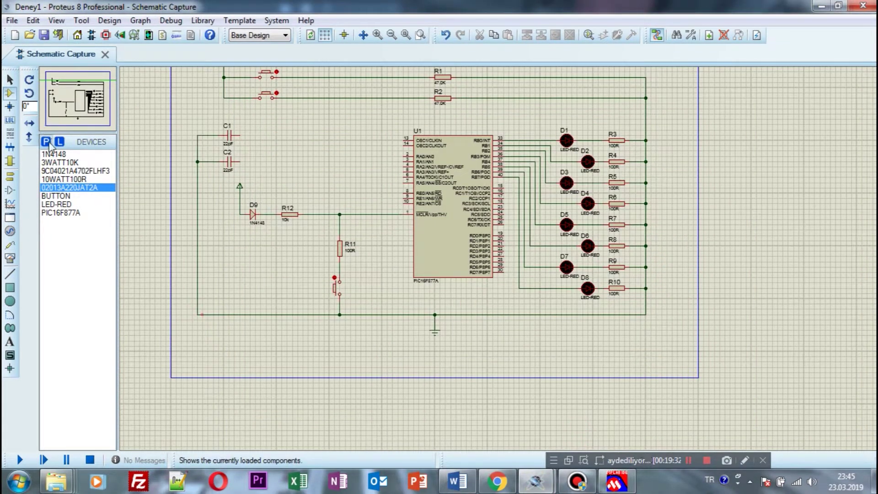
# Step: Search the component library for CRYSTAL, add the quartz crystal, and place it to the right of the two capacitors
pyautogui.click(46, 142)
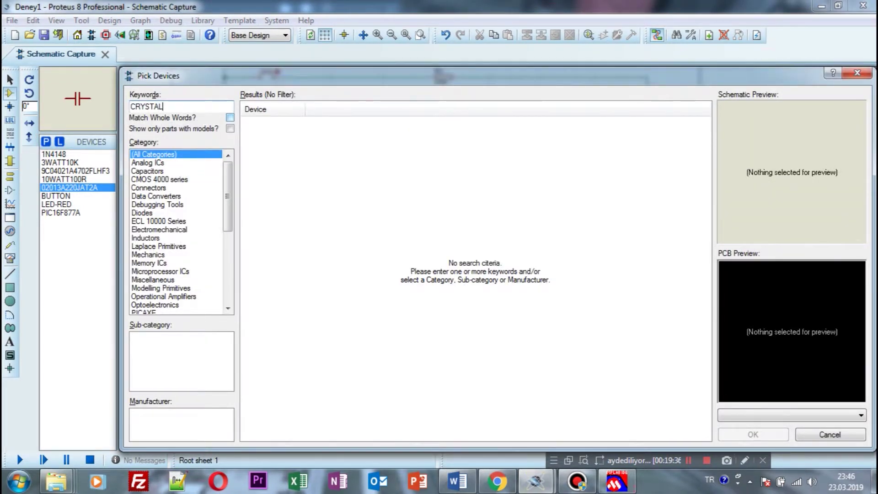
pyautogui.write('CRYSTAL')
pyautogui.click(368, 123)
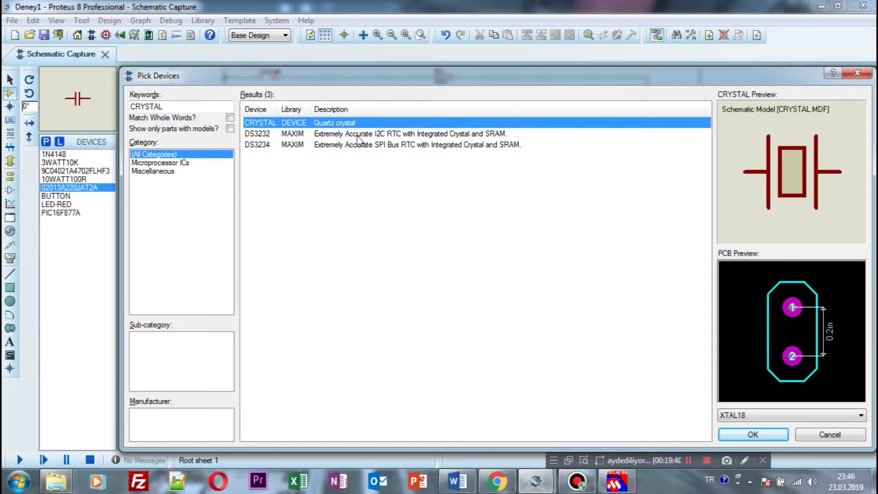
pyautogui.click(777, 437)
pyautogui.click(266, 146)
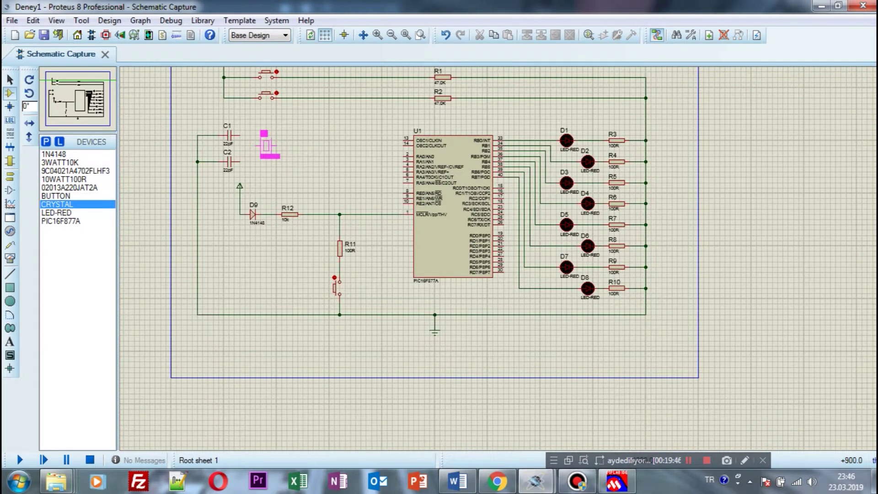
pyautogui.click(267, 147)
# Step: Rotate the crystal anti-clockwise and wire the upper and lower capacitors' right pins to its top and bottom pins
pyautogui.rightClick(268, 151)
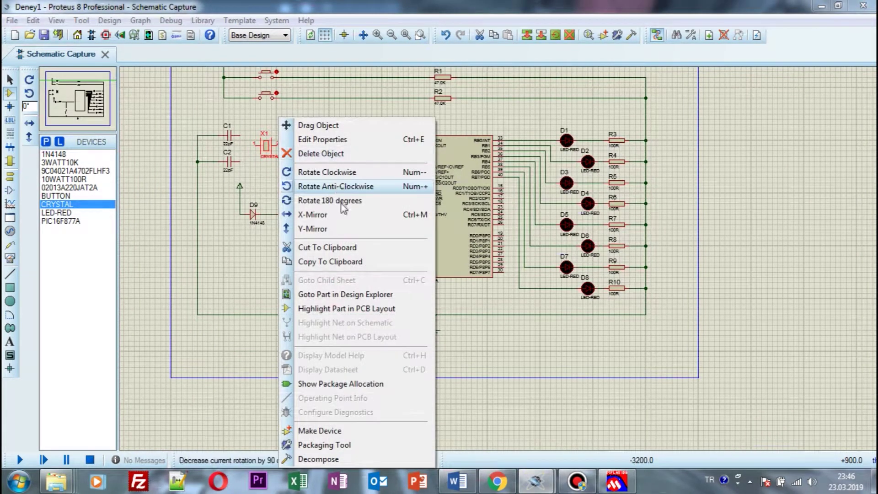
pyautogui.click(334, 186)
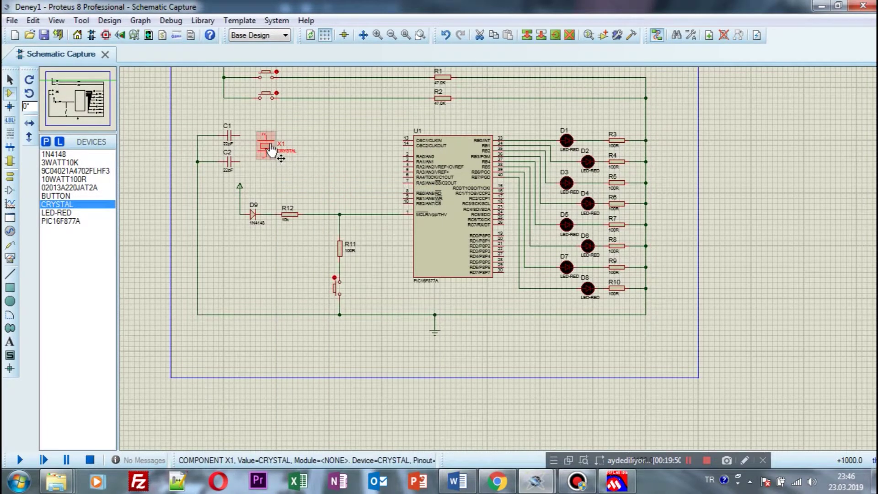
pyautogui.moveTo(270, 149); pyautogui.dragTo(271, 148)
pyautogui.click(238, 135)
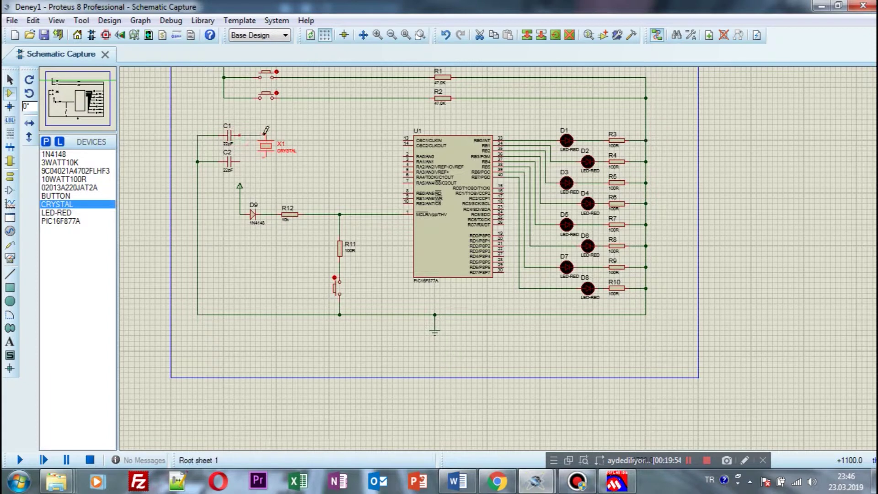
pyautogui.click(267, 135)
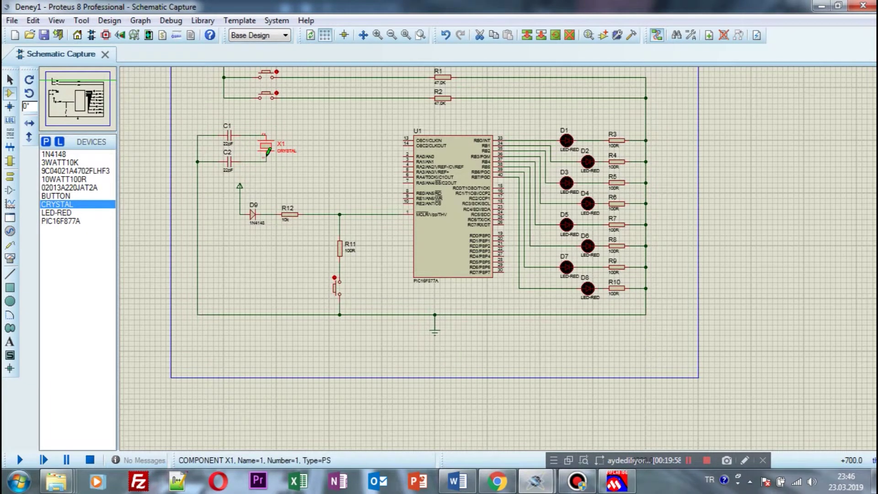
# Step: Following the reference schematic, wire the crystal's upper node to the PIC's OSC1/CLKIN pin and its lower node to OSC2/CLKOUT
pyautogui.click(264, 159)
pyautogui.click(536, 483)
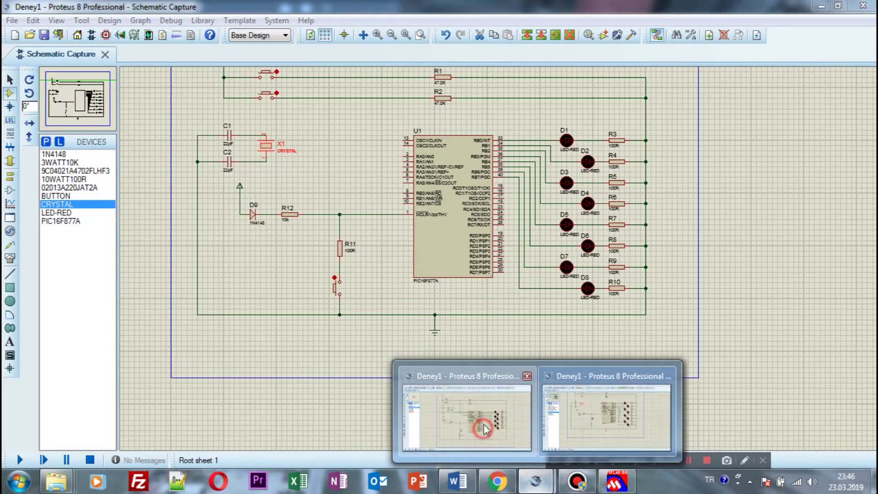
pyautogui.click(474, 418)
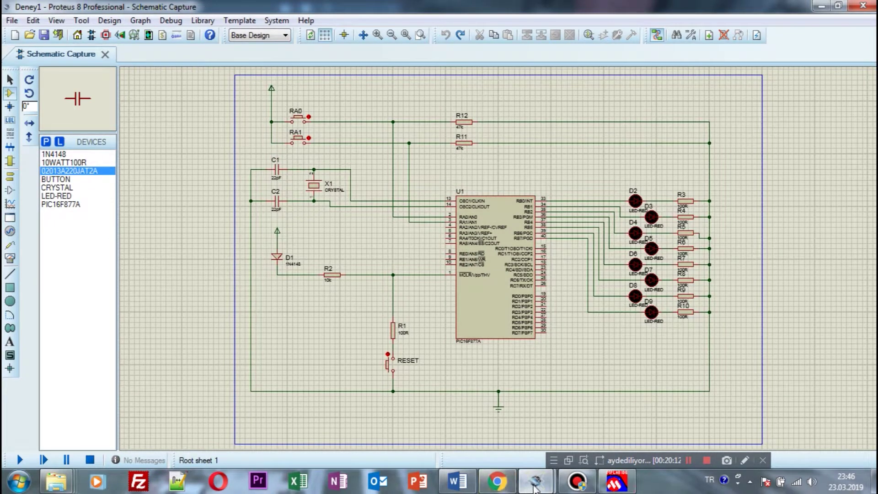
pyautogui.moveTo(536, 488)
pyautogui.click(594, 403)
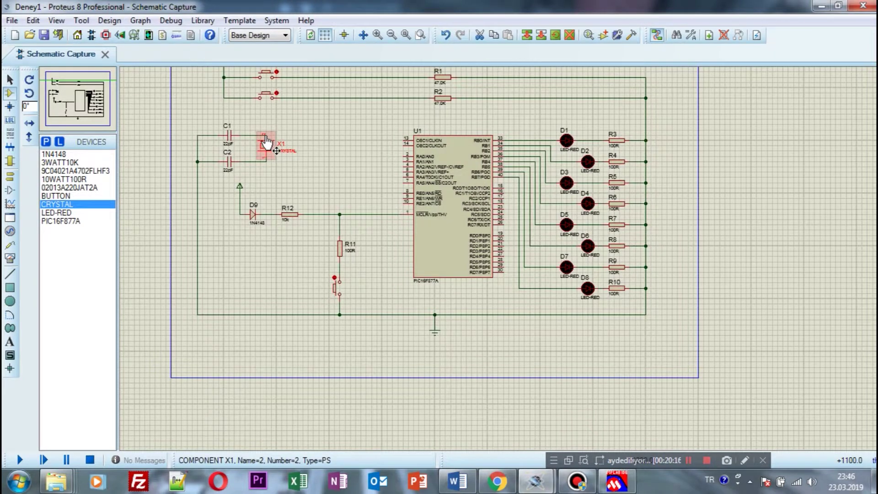
pyautogui.click(404, 137)
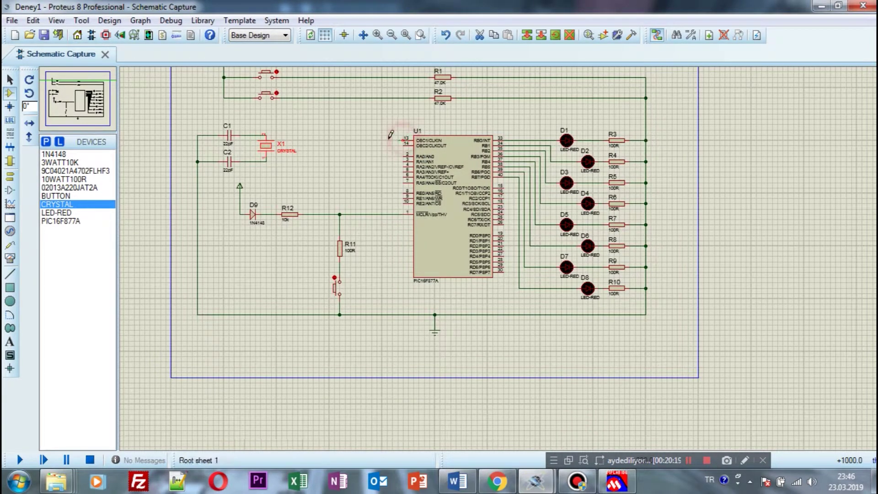
pyautogui.click(266, 135)
pyautogui.click(265, 161)
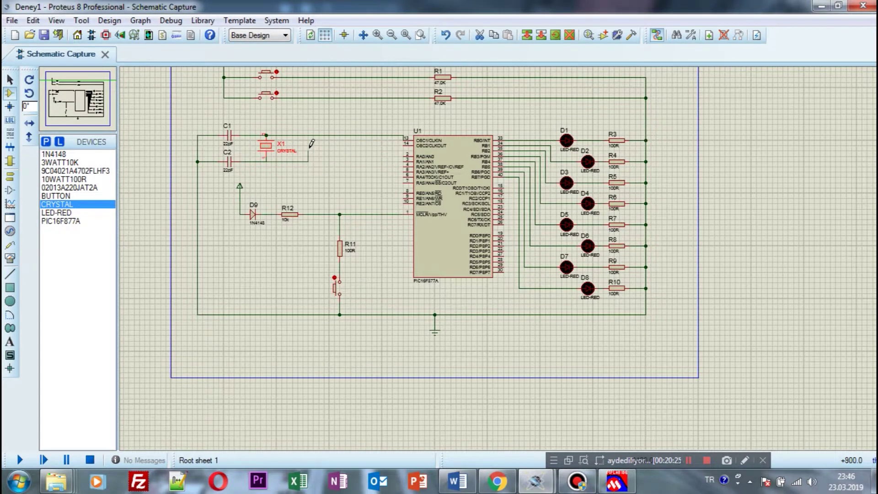
pyautogui.click(405, 145)
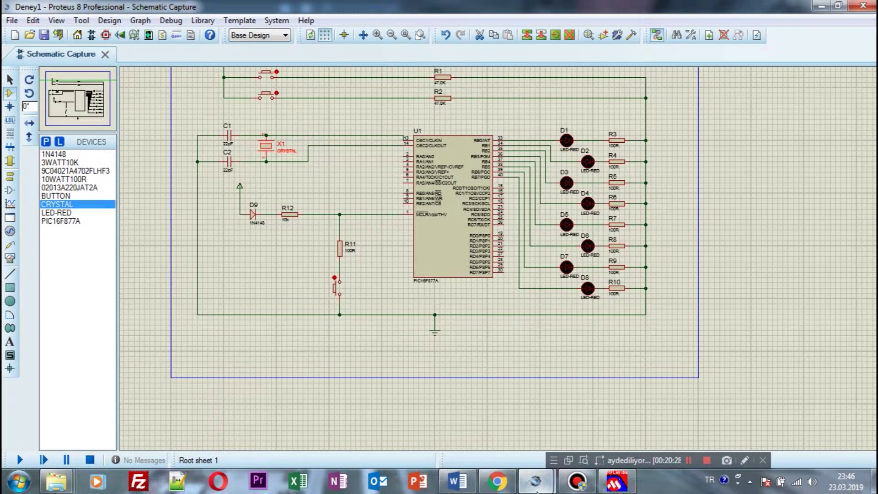
# Step: Check the button connections in the reference schematic and wire the line between the upper button and R1 down to the RA0/AN0 pin
pyautogui.moveTo(535, 483)
pyautogui.click(609, 412)
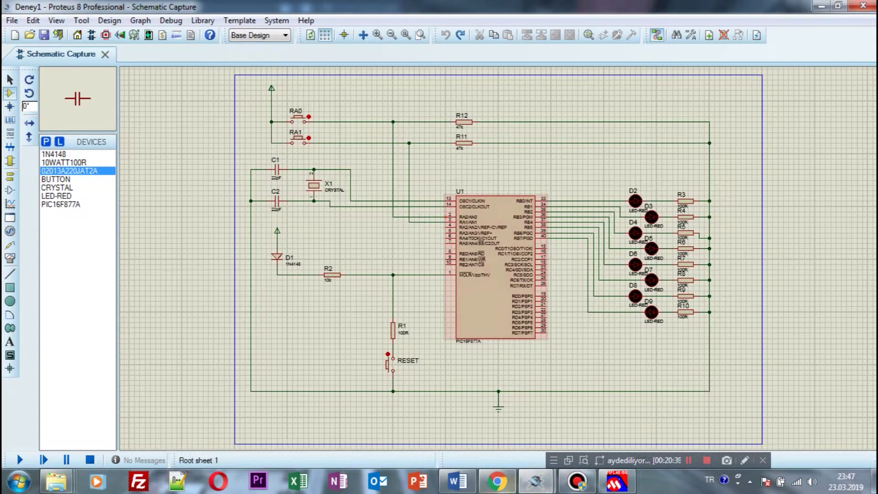
pyautogui.moveTo(532, 489)
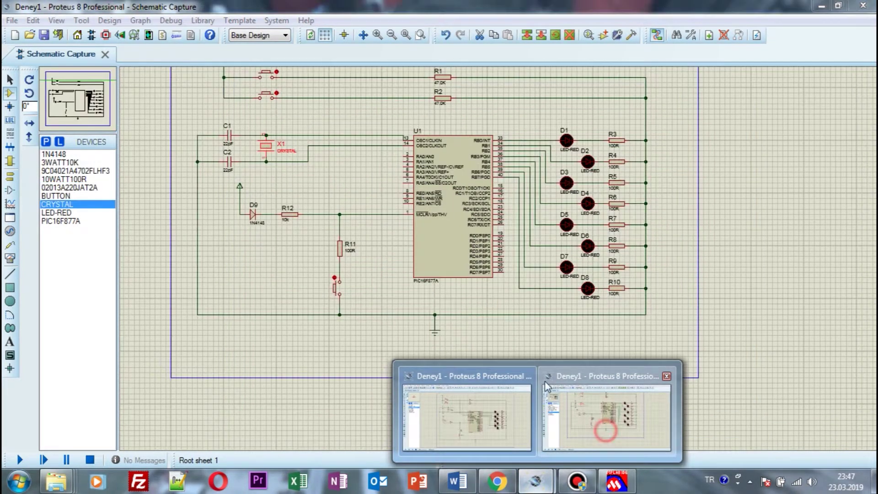
pyautogui.click(606, 418)
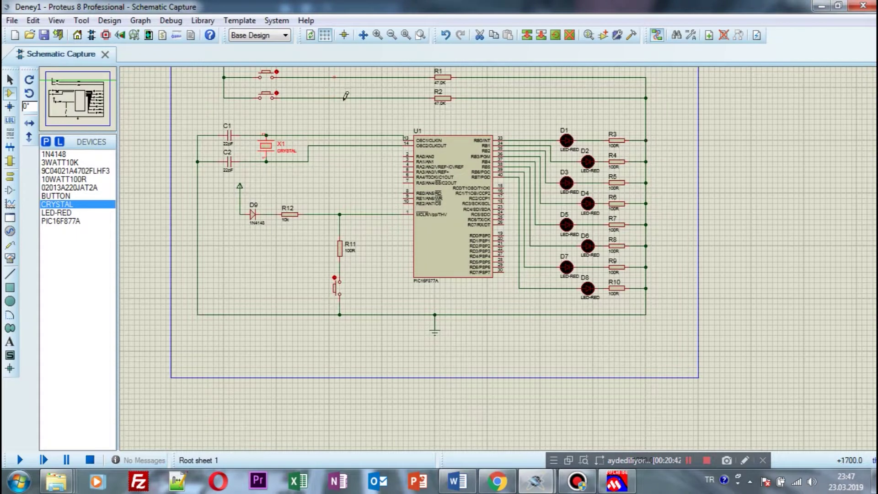
pyautogui.scroll(-1, 447, 195)
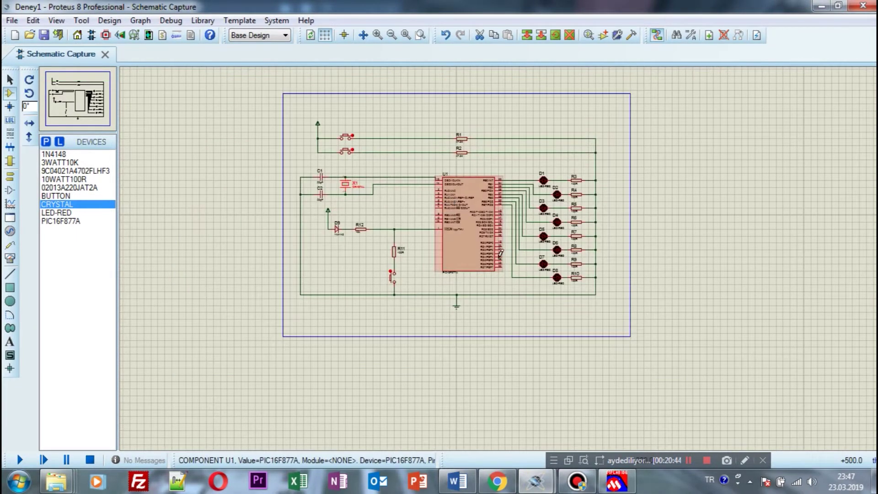
pyautogui.scroll(1, 491, 259)
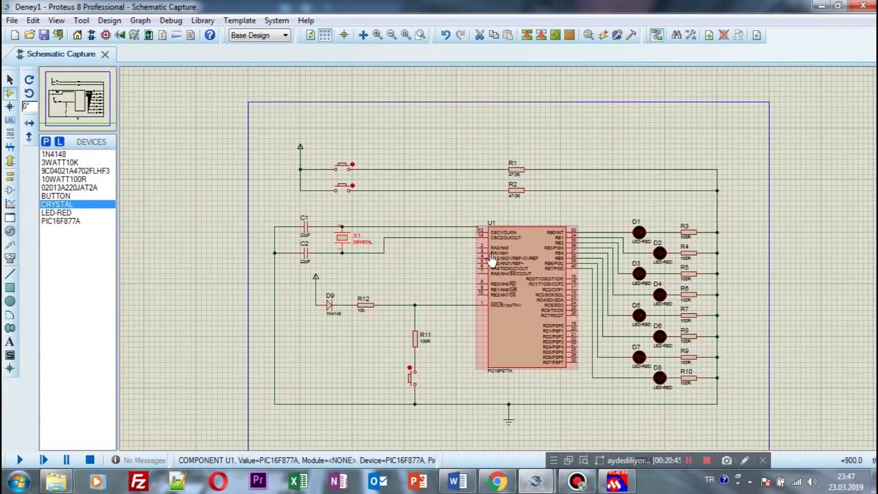
pyautogui.click(414, 170)
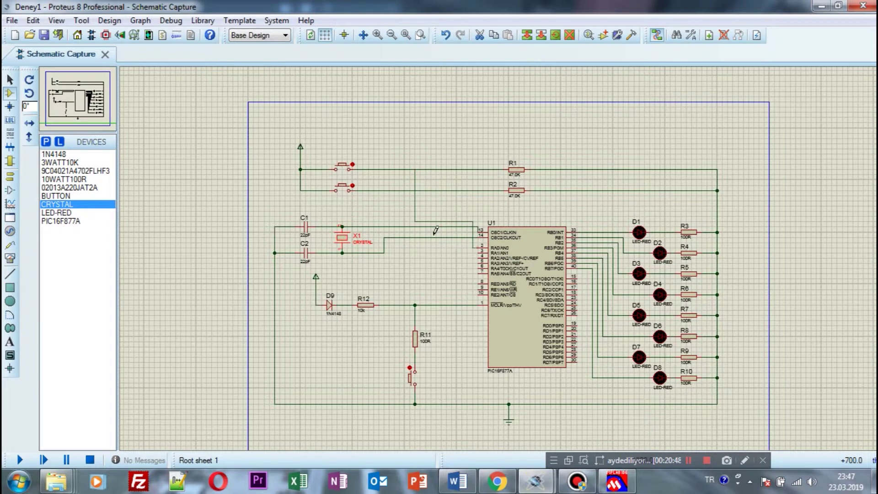
pyautogui.click(416, 248)
pyautogui.click(482, 248)
pyautogui.click(482, 247)
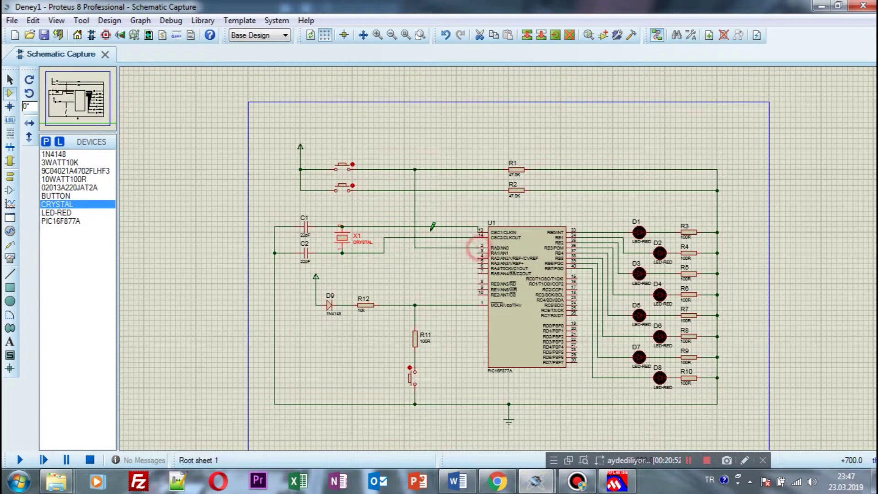
# Step: Wire the line between the lower button and R2 to the RA1/AN1 pin and compare the circuit with the reference schematic
pyautogui.click(405, 190)
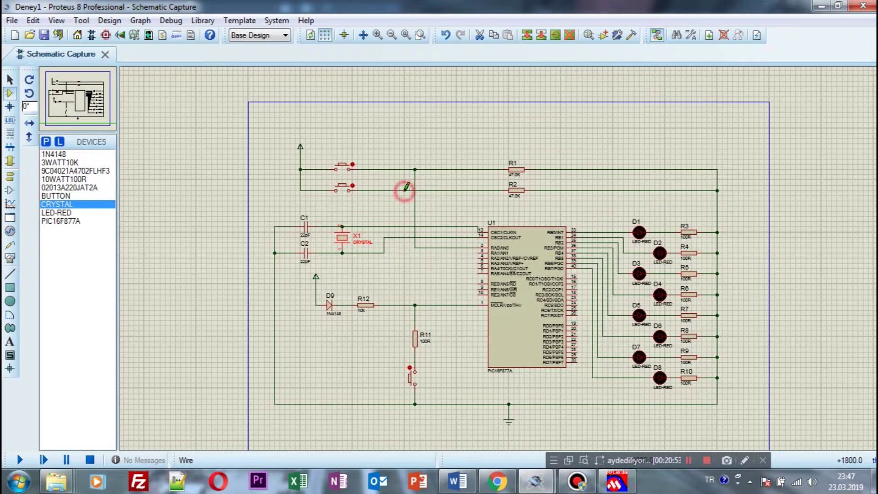
pyautogui.click(404, 257)
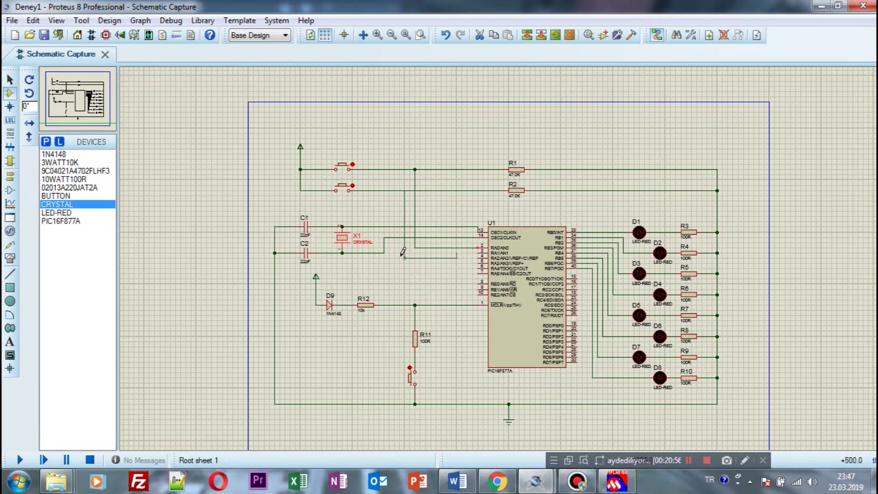
pyautogui.click(406, 250)
pyautogui.click(476, 252)
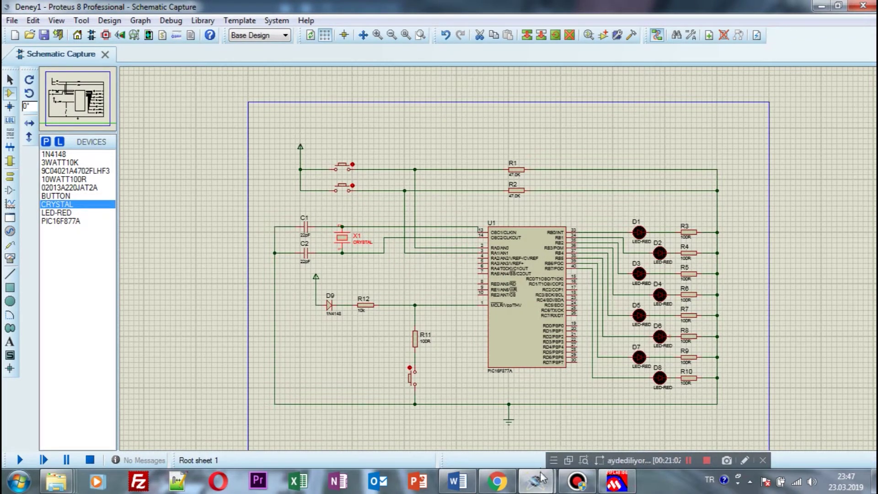
pyautogui.moveTo(535, 481)
pyautogui.click(496, 426)
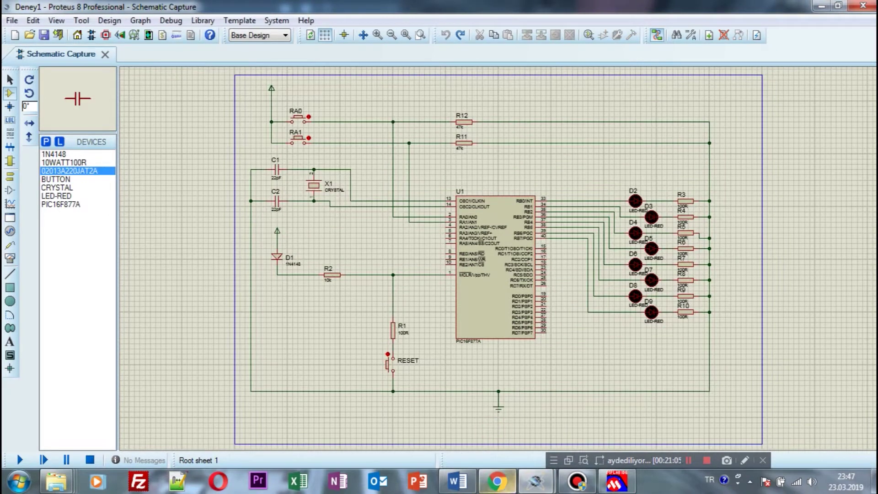
pyautogui.click(600, 425)
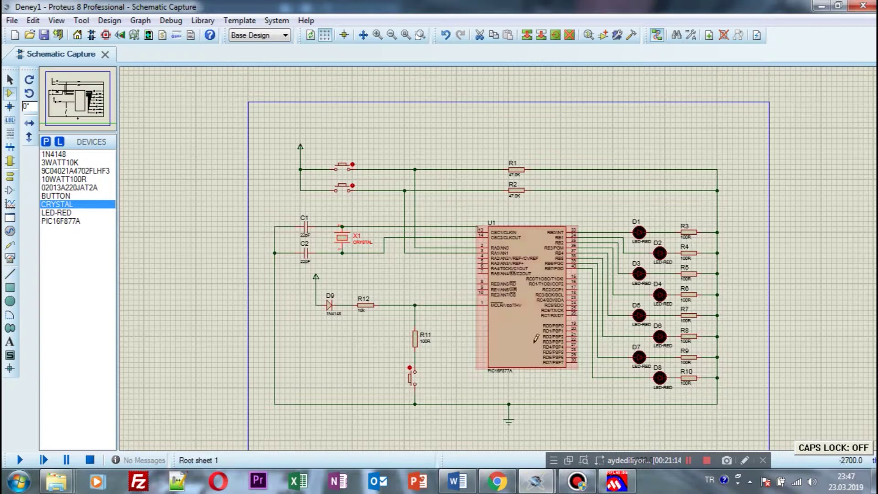
# Step: Switch to the Deney1 folder in Windows Explorer and close the Bandicam download folder window
pyautogui.moveTo(76, 487)
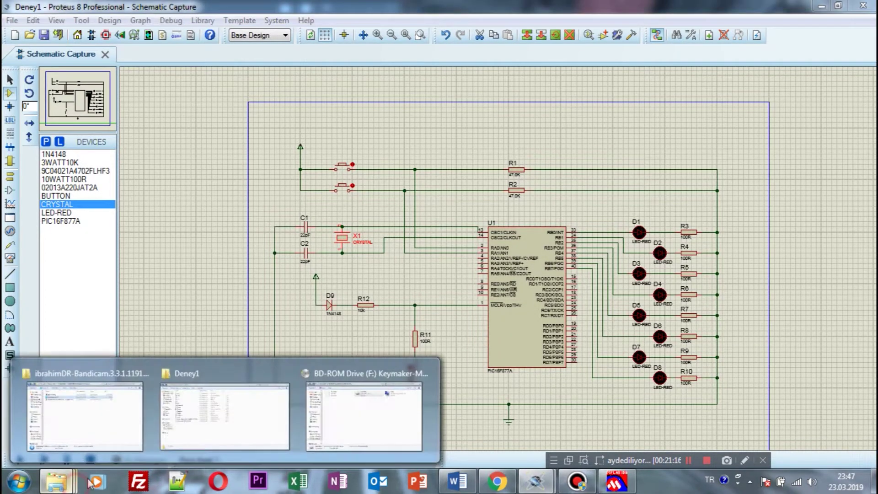
pyautogui.click(245, 428)
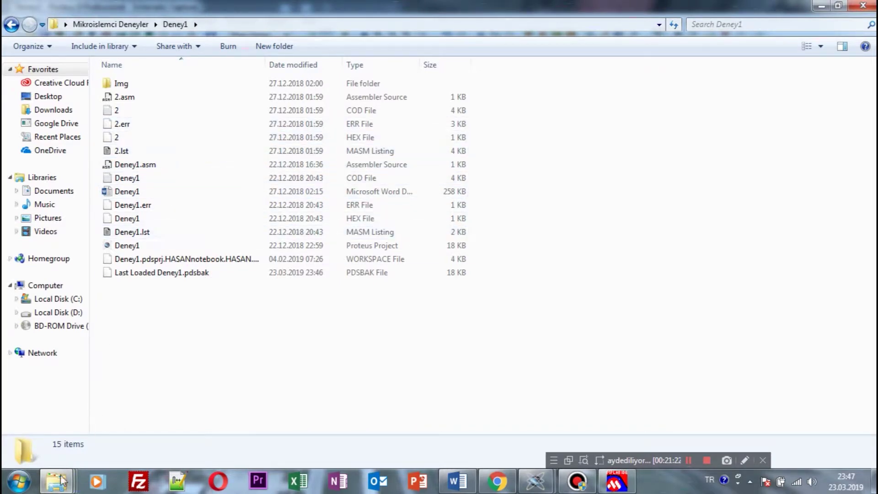
pyautogui.moveTo(61, 480)
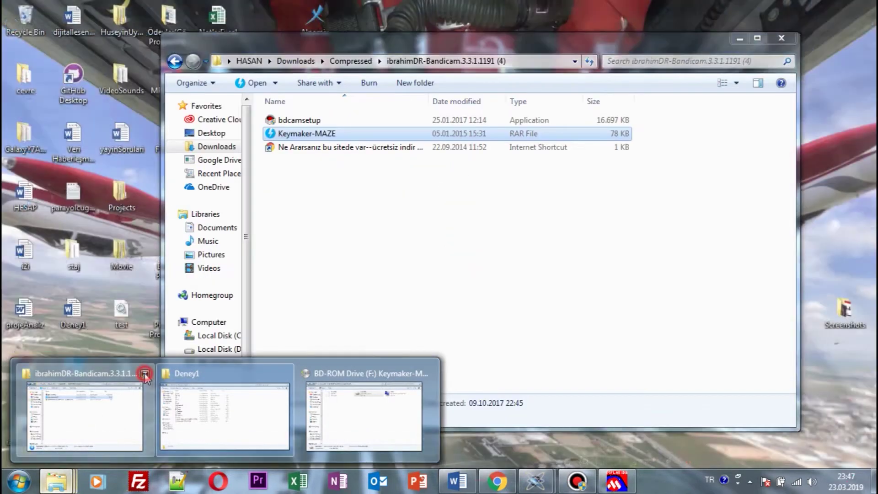
pyautogui.click(144, 373)
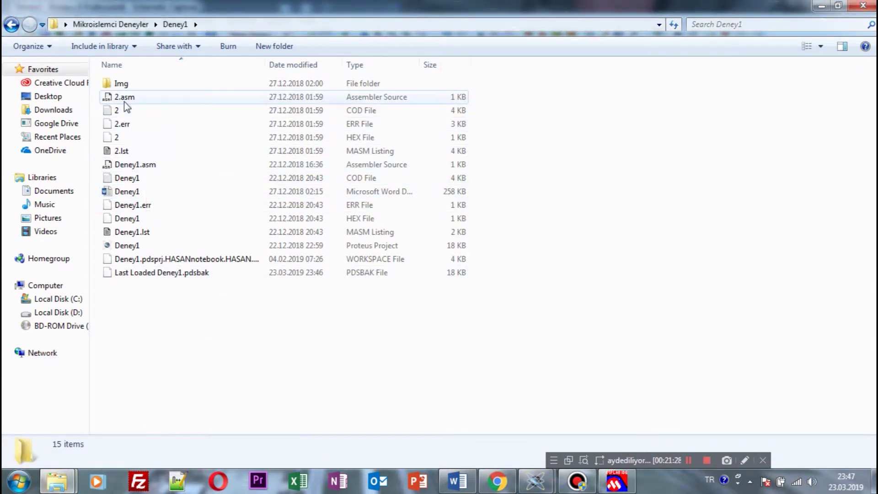
pyautogui.doubleClick(145, 165)
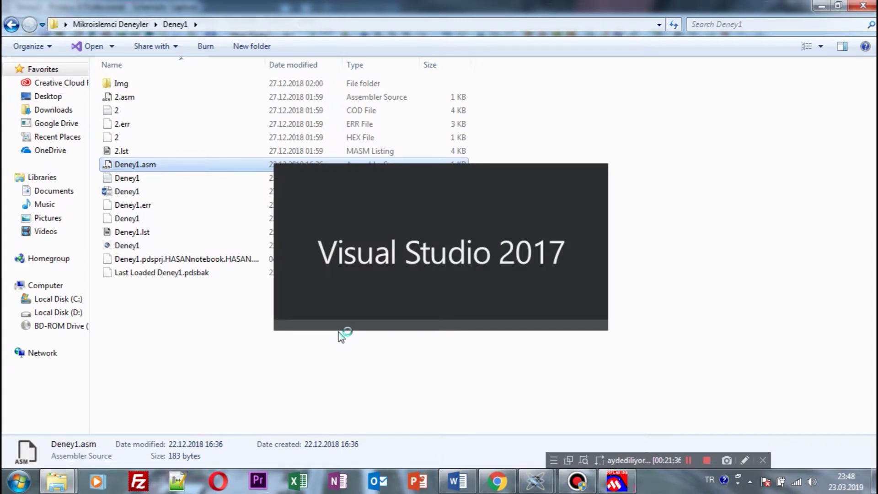
pyautogui.click(457, 375)
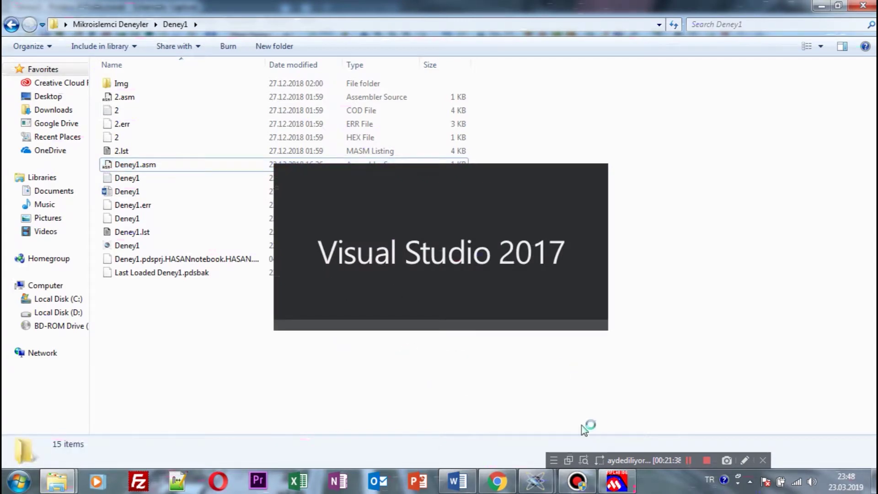
pyautogui.click(476, 385)
pyautogui.click(484, 383)
pyautogui.click(475, 370)
pyautogui.click(751, 482)
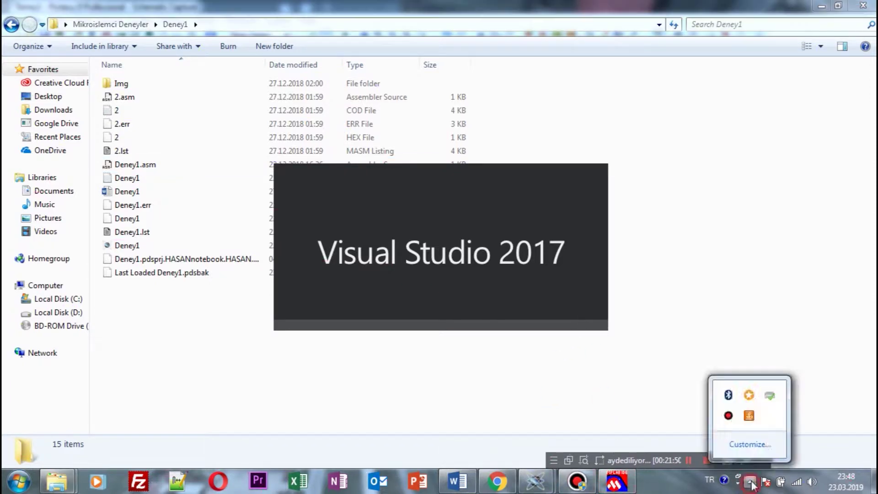
pyautogui.click(567, 403)
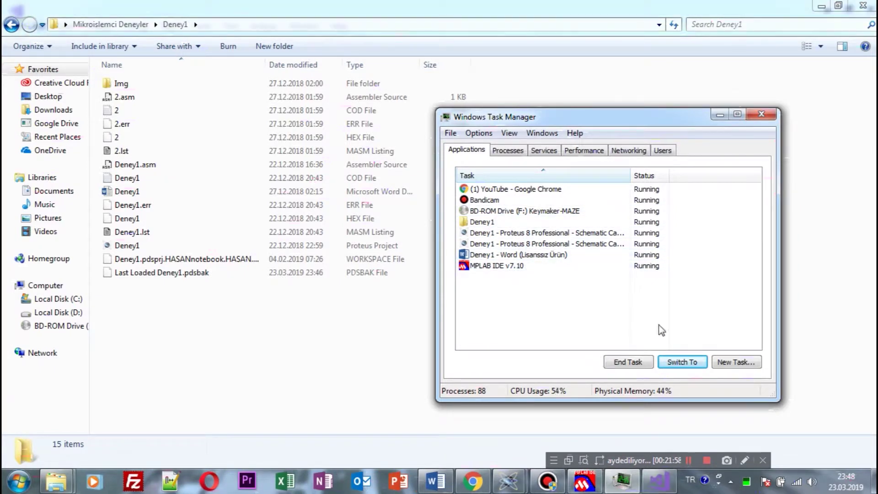
pyautogui.click(761, 114)
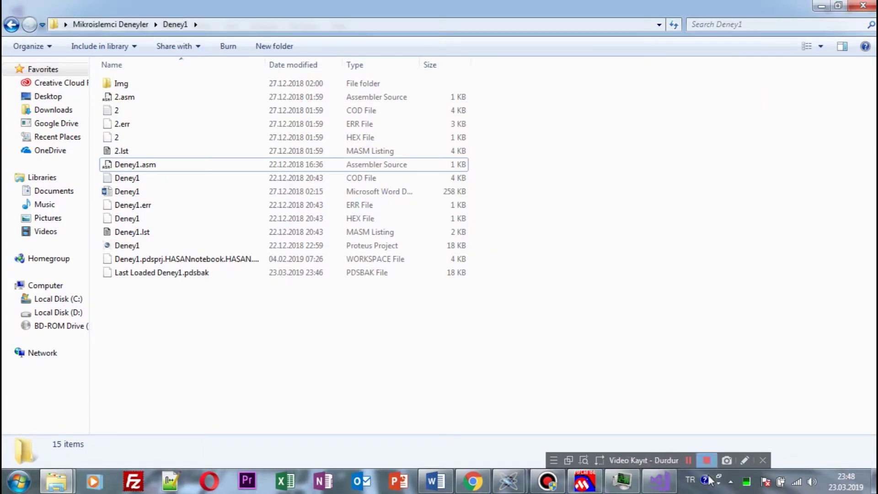
pyautogui.rightClick(659, 476)
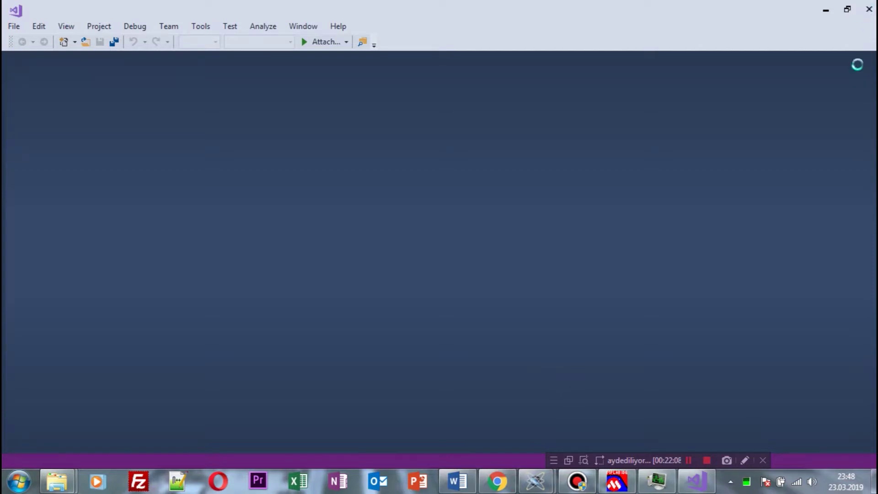
pyautogui.hotkey('ctrl', 'shift', 'Escape')
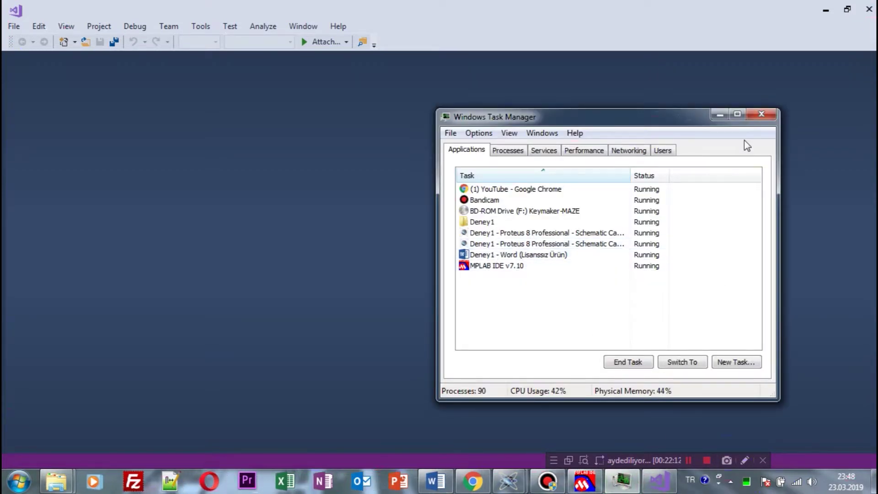
pyautogui.click(762, 114)
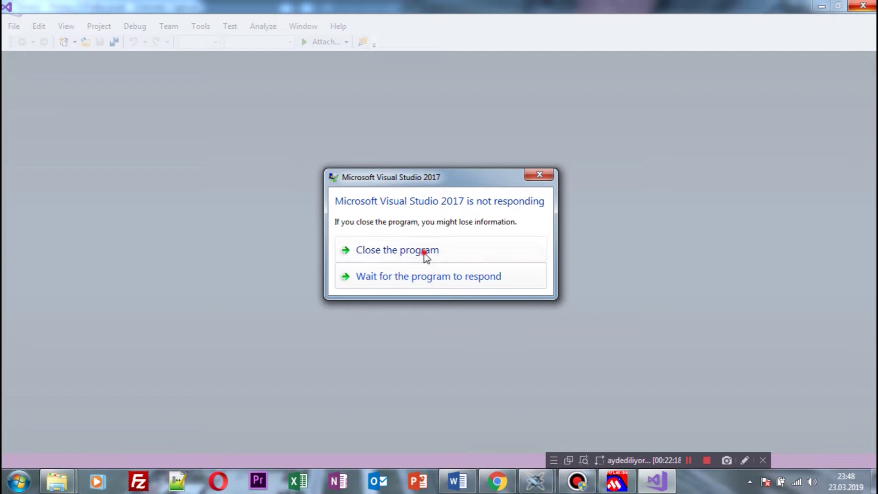
pyautogui.click(424, 253)
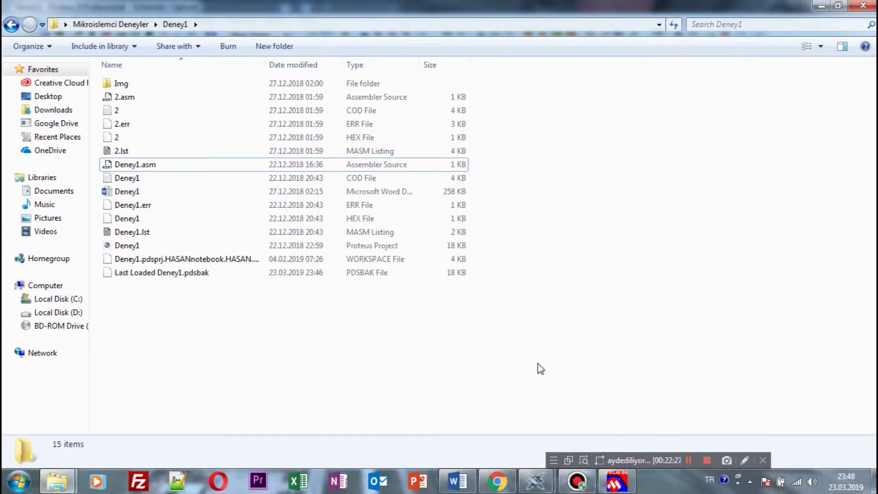
pyautogui.click(487, 322)
# Step: Switch to the Deney1 document in Word and find the assembly program listing below the circuit image
pyautogui.click(618, 488)
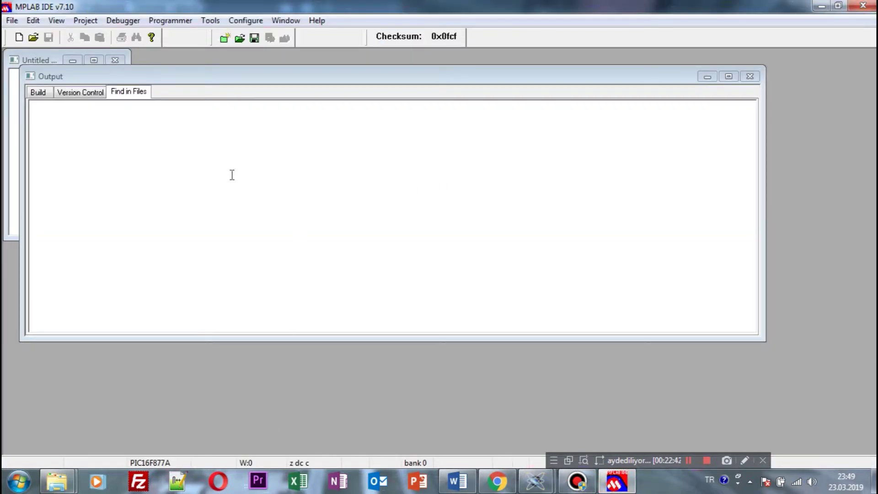
pyautogui.moveTo(56, 481)
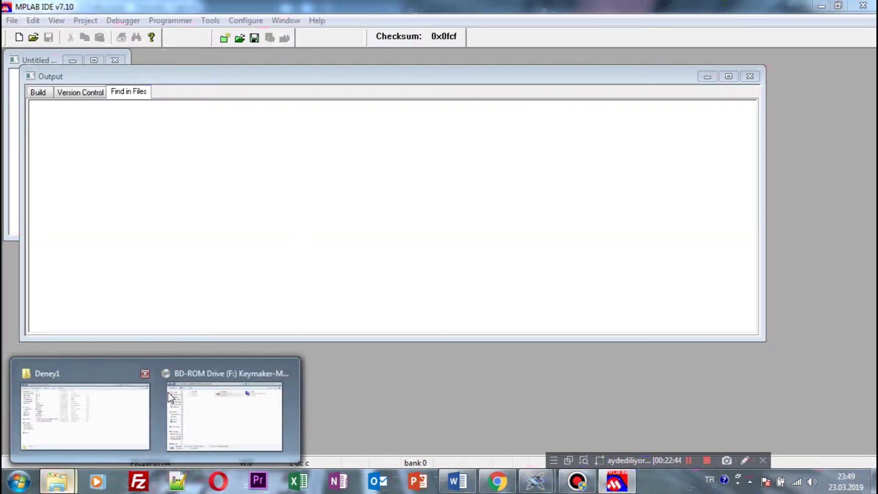
pyautogui.click(102, 407)
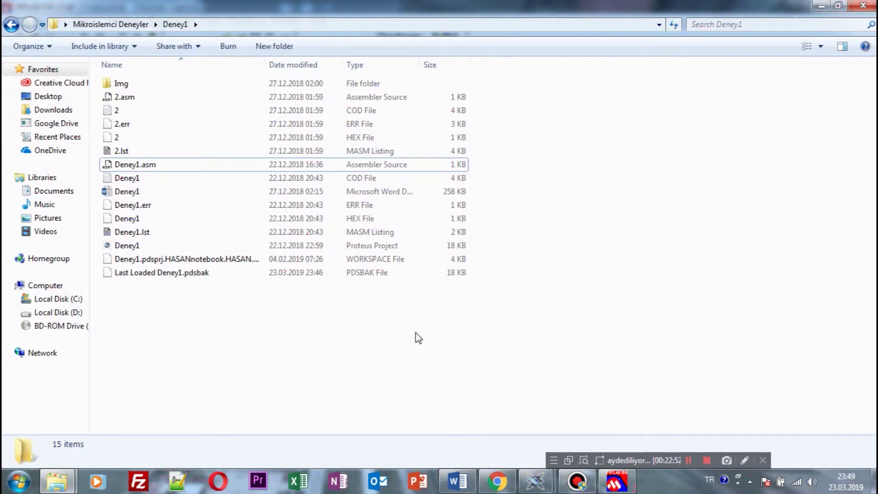
pyautogui.click(457, 480)
pyautogui.scroll(-2, 341, 292)
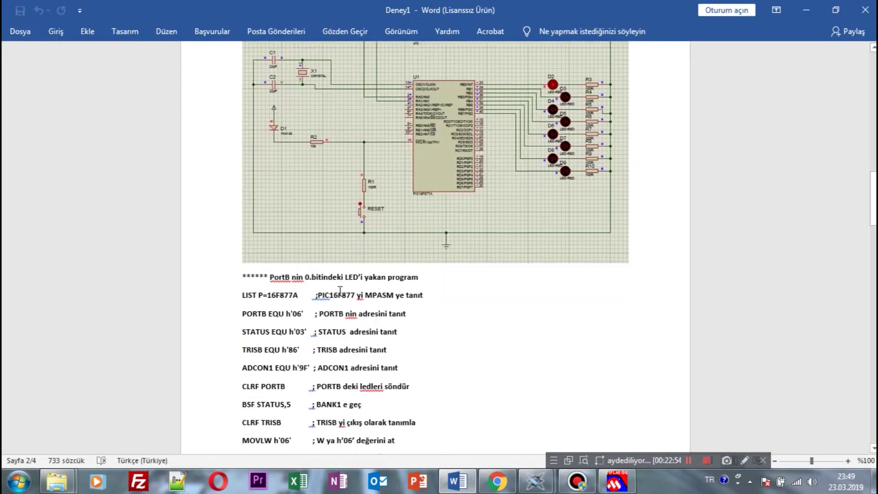
# Step: Highlight the first assembly listing from its heading through END in the Deney1 document, and minimize the document window
pyautogui.scroll(-1, 341, 291)
pyautogui.moveTo(241, 255); pyautogui.dragTo(376, 198)
pyautogui.scroll(-5, 306, 337)
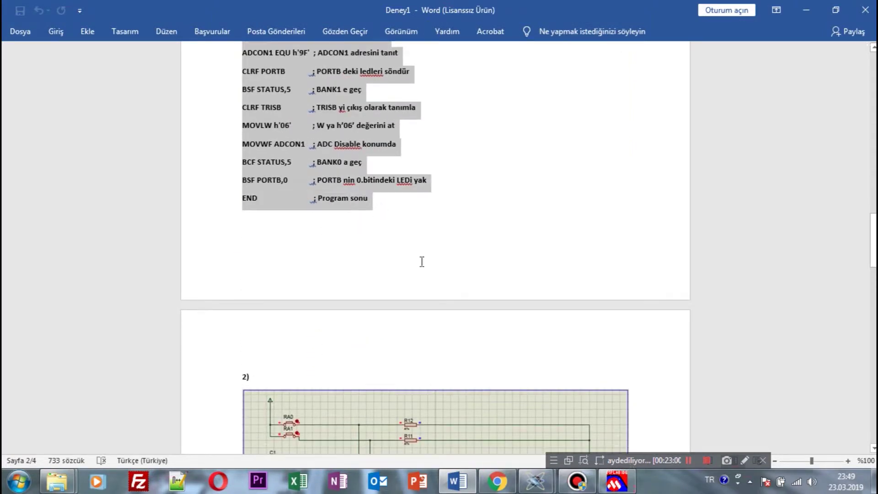
pyautogui.click(807, 10)
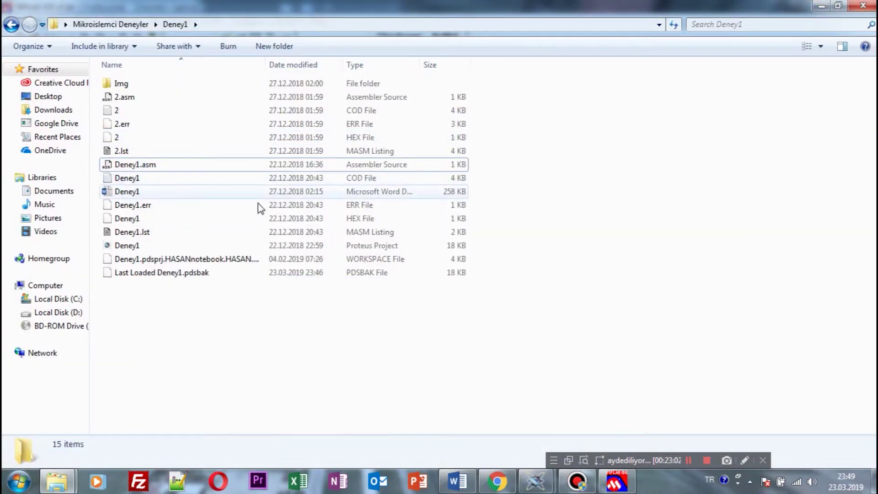
pyautogui.click(131, 180)
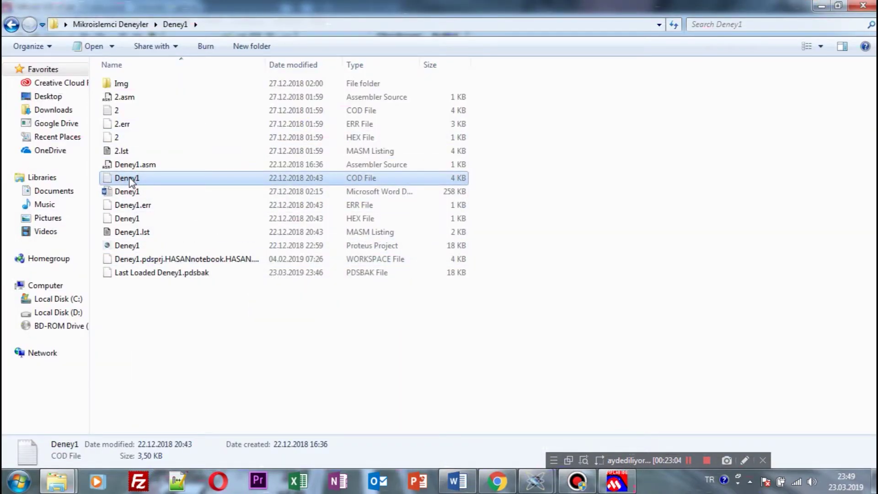
pyautogui.rightClick(131, 179)
pyautogui.click(440, 386)
# Step: Switch to MPLAB IDE and open Deney1.asm from the Deney1 folder inside Mikroislemci Deneyler
pyautogui.click(626, 488)
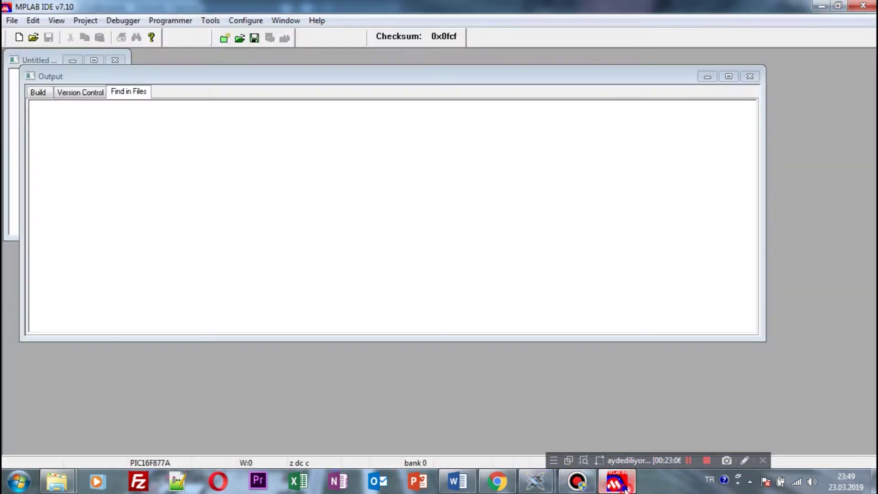
pyautogui.click(12, 20)
pyautogui.click(21, 51)
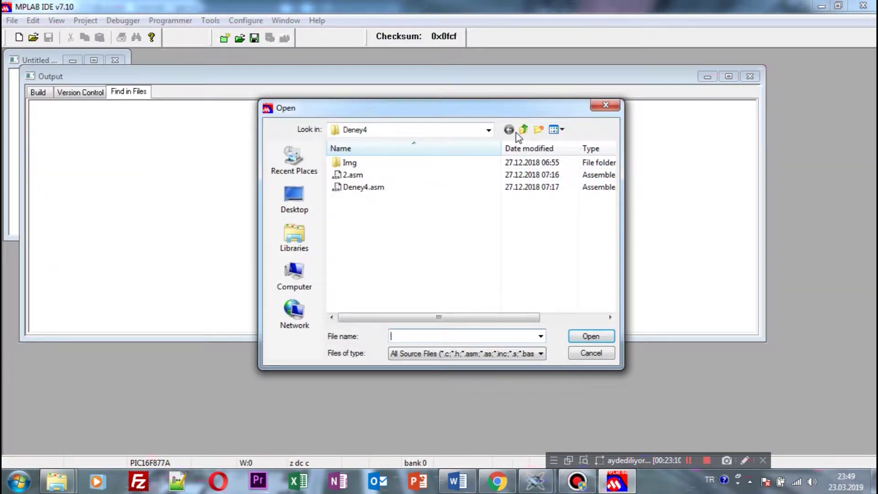
pyautogui.click(524, 132)
pyautogui.click(470, 147)
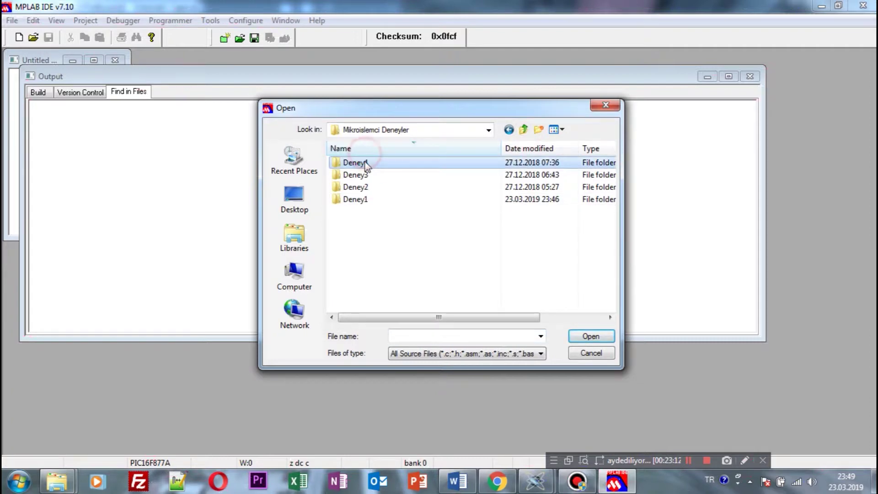
pyautogui.click(427, 145)
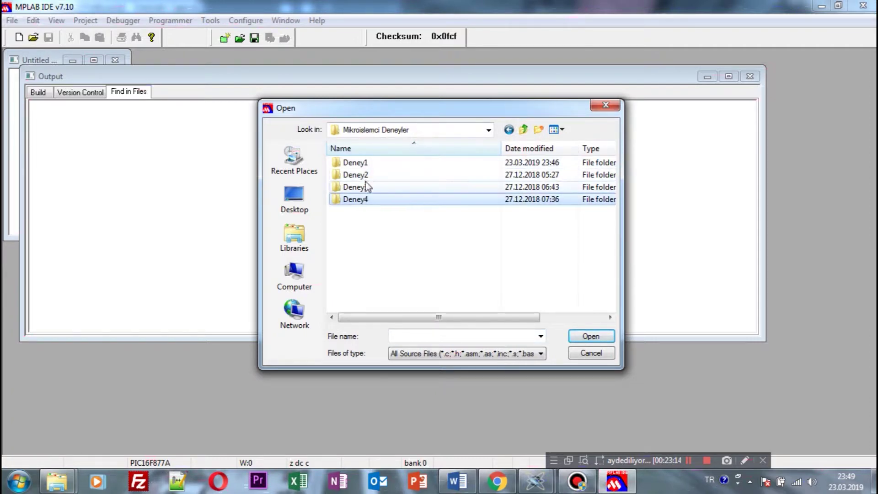
pyautogui.click(365, 163)
pyautogui.doubleClick(365, 163)
pyautogui.doubleClick(359, 192)
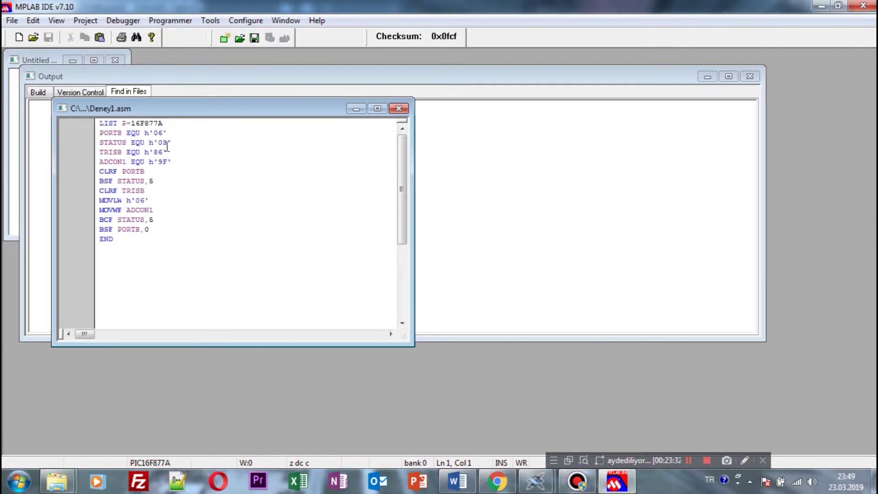
# Step: Examine the LIST P=16F877A processor declaration at the start of Deney1.asm
pyautogui.moveTo(167, 146); pyautogui.dragTo(170, 152)
pyautogui.click(277, 286)
pyautogui.moveTo(99, 125); pyautogui.dragTo(177, 125)
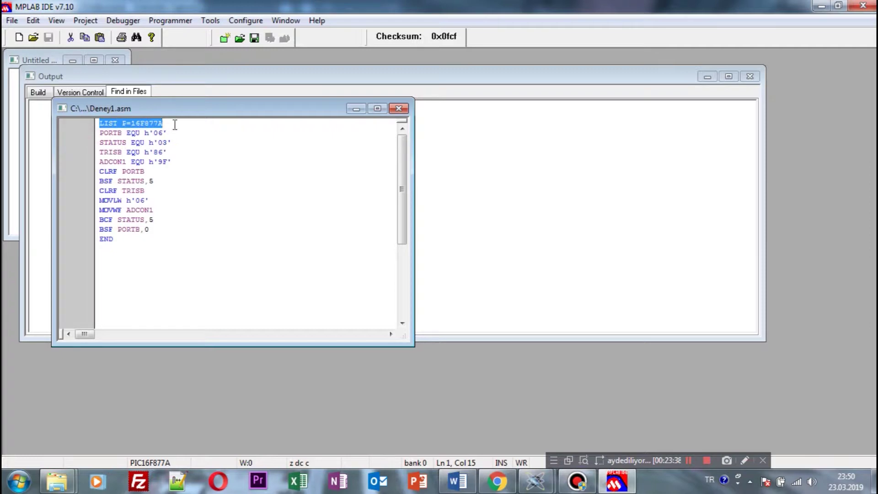
pyautogui.click(177, 124)
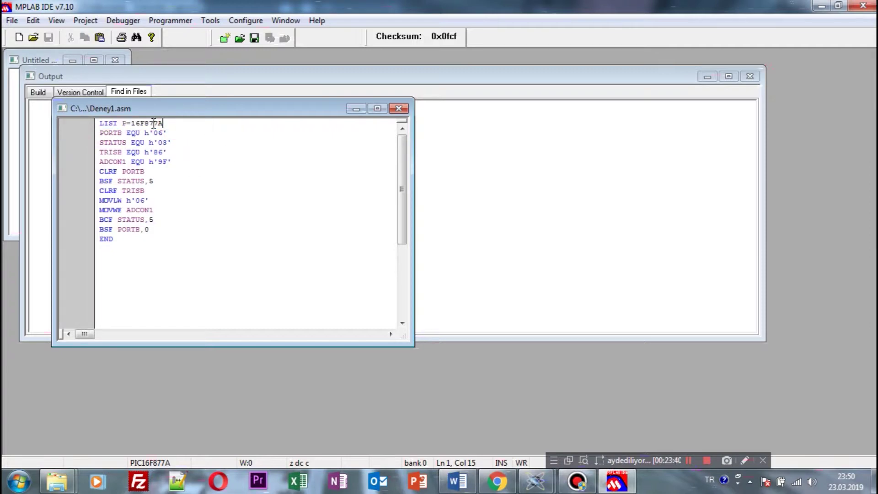
pyautogui.moveTo(171, 123); pyautogui.dragTo(142, 131)
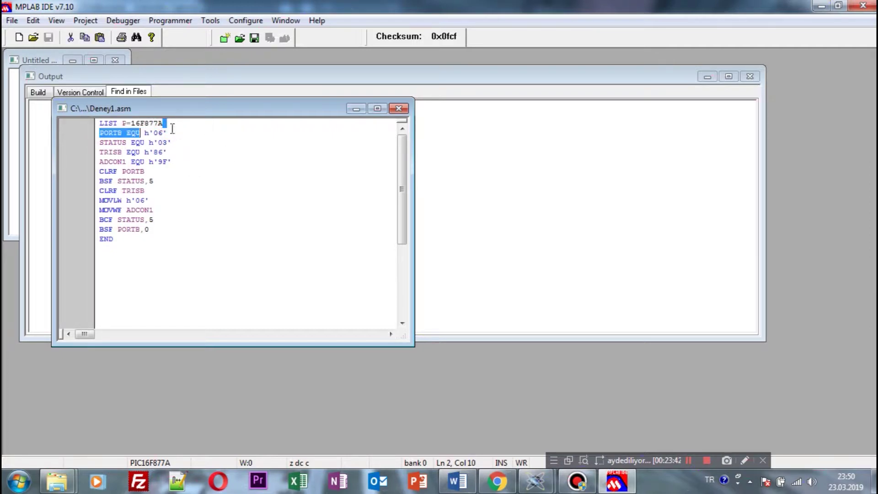
pyautogui.moveTo(166, 123); pyautogui.dragTo(97, 129)
pyautogui.click(183, 132)
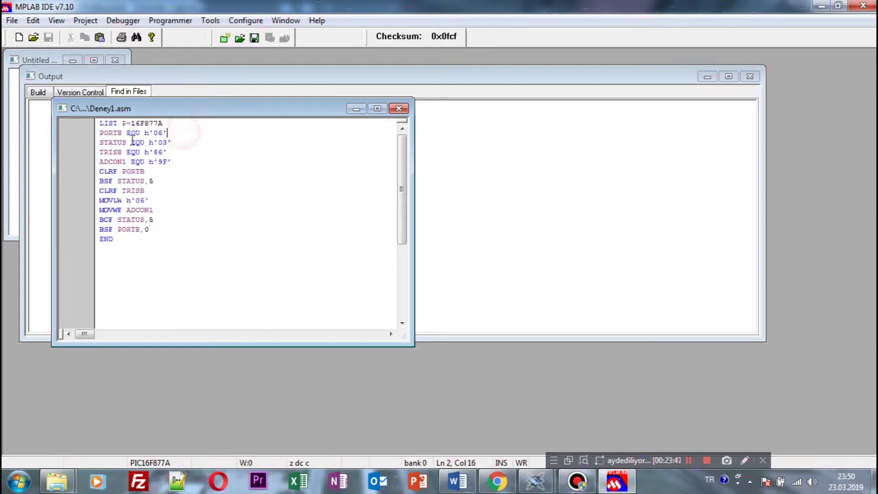
# Step: Examine the PORTB and STATUS address definitions in Deney1.asm by highlighting each line
pyautogui.click(98, 132)
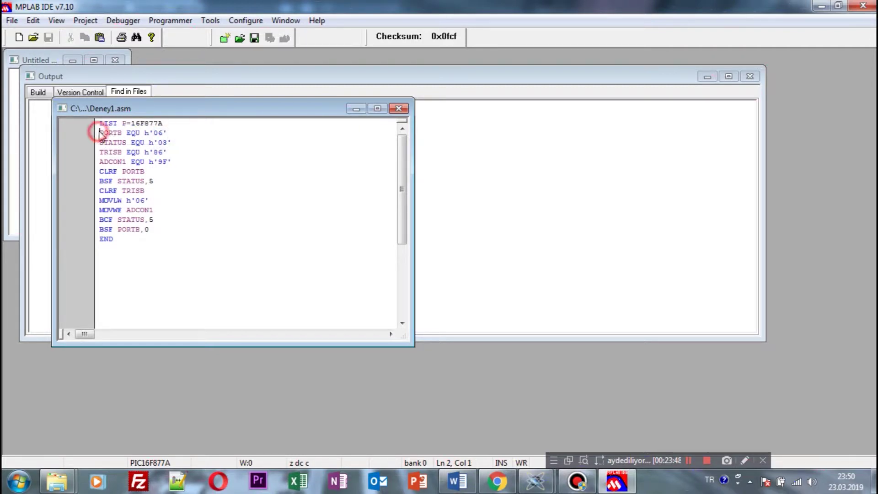
pyautogui.moveTo(100, 133); pyautogui.dragTo(185, 133)
pyautogui.click(183, 133)
pyautogui.moveTo(99, 142); pyautogui.dragTo(168, 144)
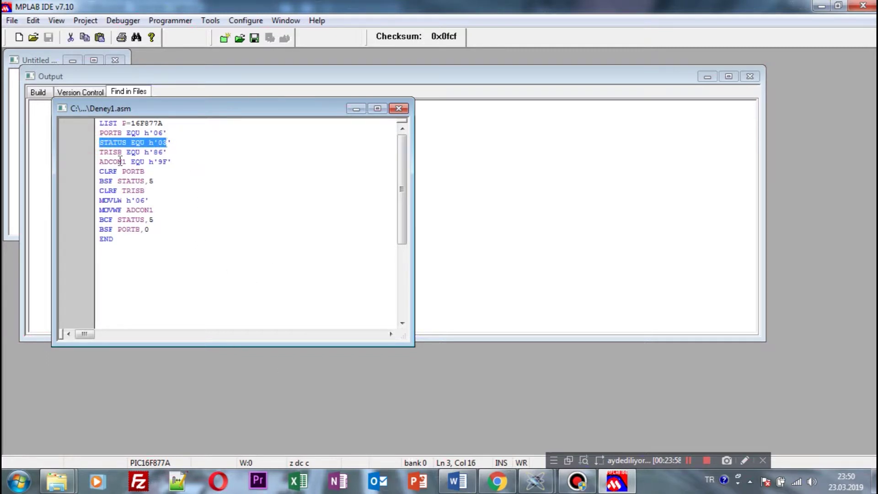
# Step: Switch to the Deney1 document in Word, deselect the listing and read the comments beside the address definitions
pyautogui.click(455, 486)
pyautogui.click(455, 486)
pyautogui.click(455, 485)
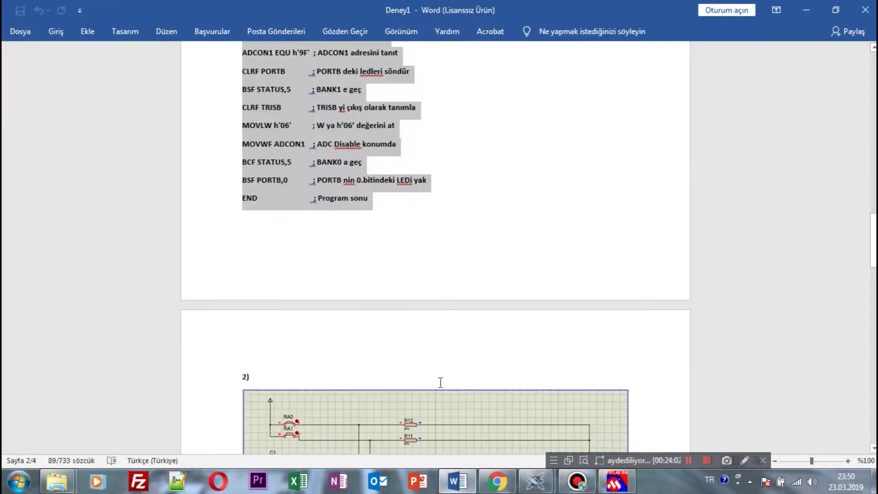
pyautogui.click(505, 242)
pyautogui.scroll(1, 499, 247)
pyautogui.scroll(1, 499, 247)
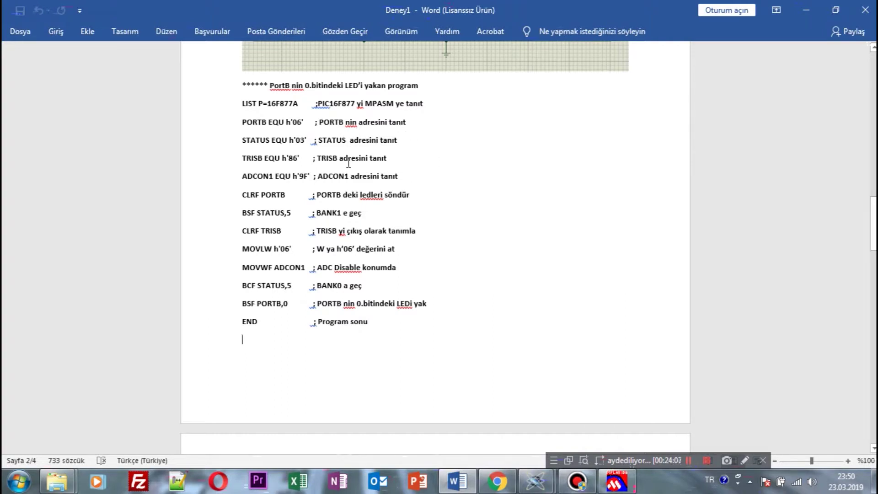
# Step: Return to MPLAB IDE and examine the TRISB and ADCON1 address definitions in Deney1.asm
pyautogui.click(536, 481)
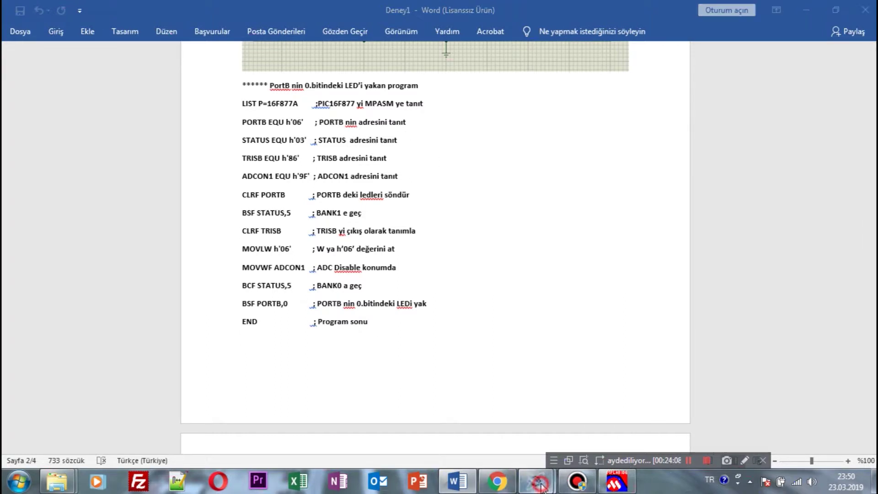
pyautogui.click(619, 484)
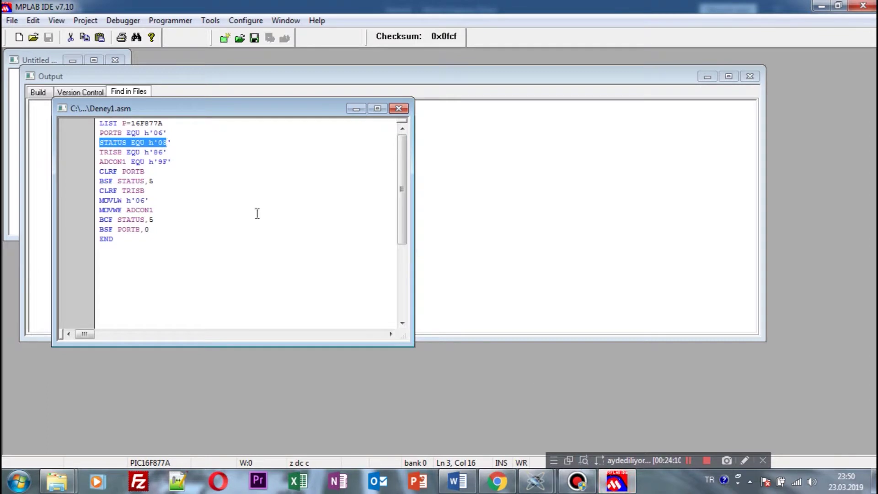
pyautogui.click(200, 162)
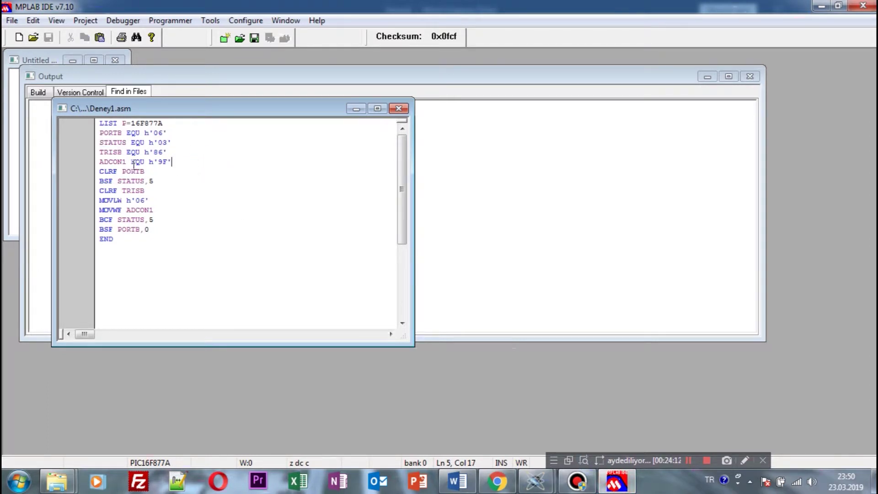
pyautogui.click(110, 133)
pyautogui.click(180, 142)
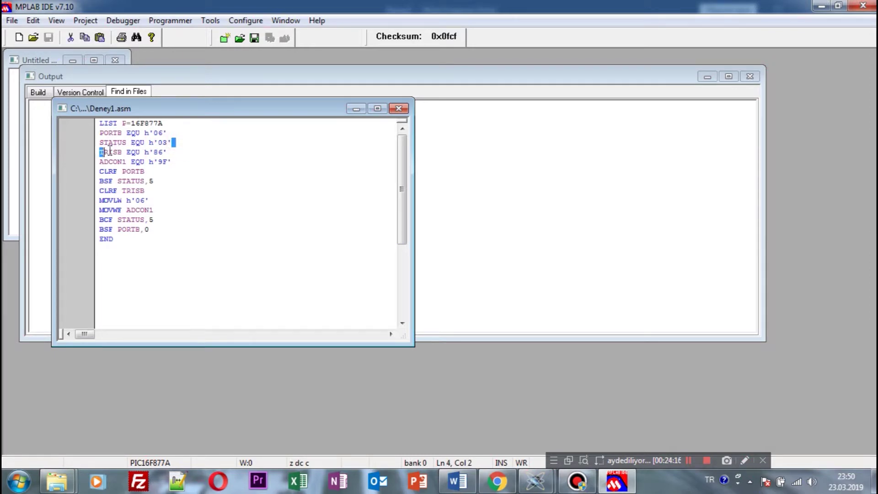
pyautogui.click(175, 153)
pyautogui.tripleClick(175, 153)
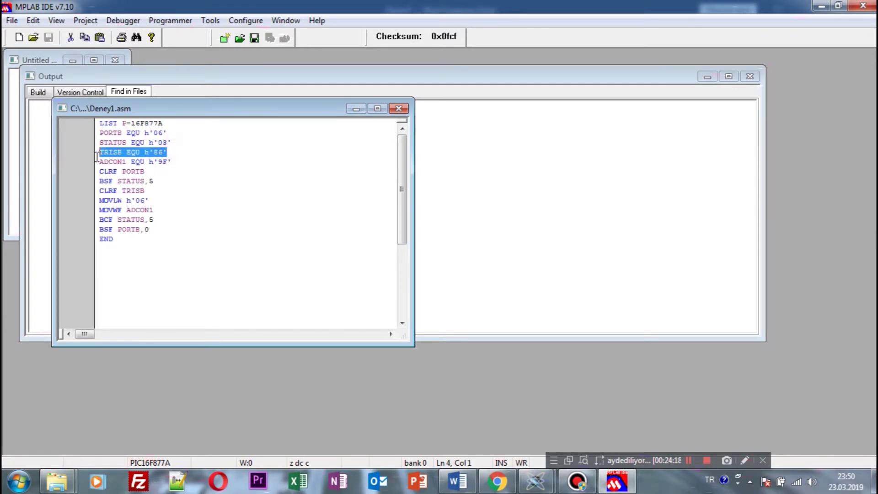
pyautogui.click(180, 163)
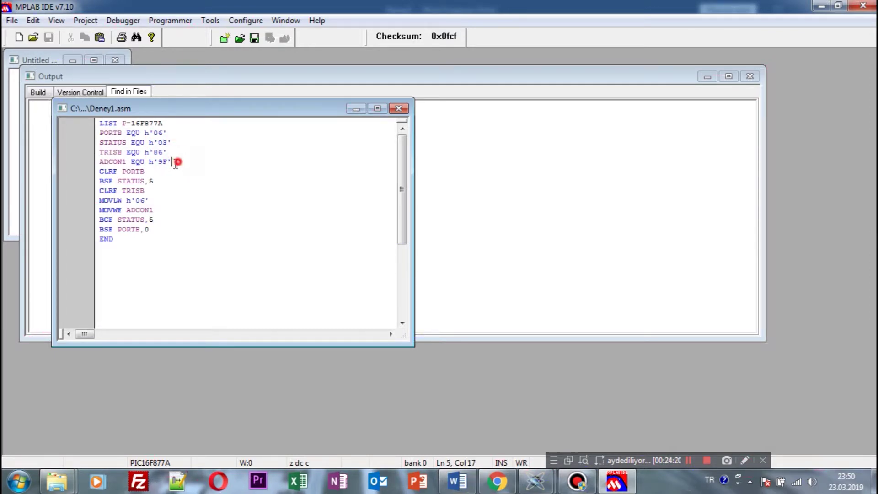
pyautogui.tripleClick(180, 163)
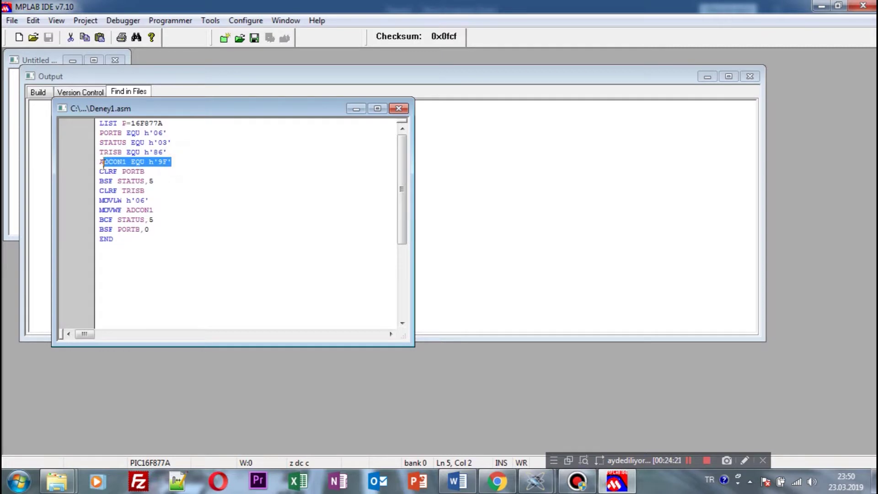
# Step: Go over the four EQU address definitions from PORTB to ADCON1 again
pyautogui.click(162, 174)
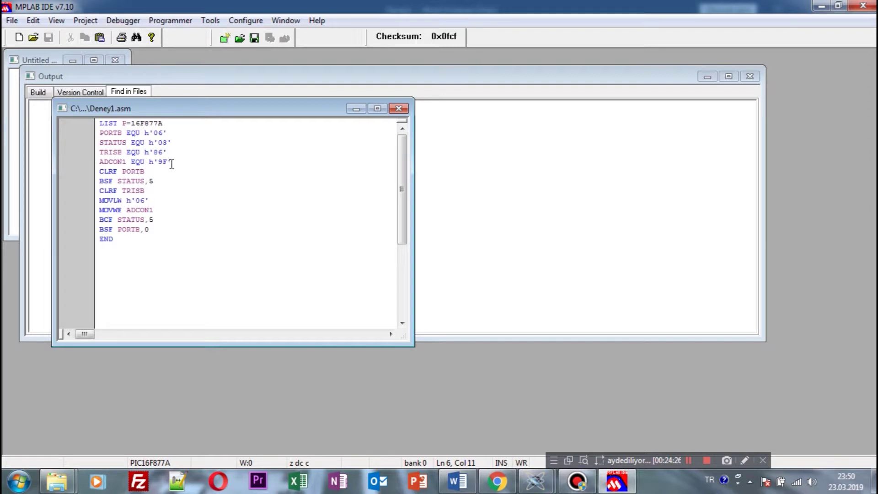
pyautogui.tripleClick(170, 162)
pyautogui.click(110, 137)
pyautogui.click(136, 134)
pyautogui.moveTo(137, 133); pyautogui.dragTo(180, 152)
pyautogui.click(175, 156)
pyautogui.click(159, 133)
pyautogui.click(164, 142)
# Step: Highlight the CLRF PORTB instruction in Deney1.asm to examine what it clears
pyautogui.click(109, 171)
pyautogui.moveTo(143, 171); pyautogui.dragTo(94, 178)
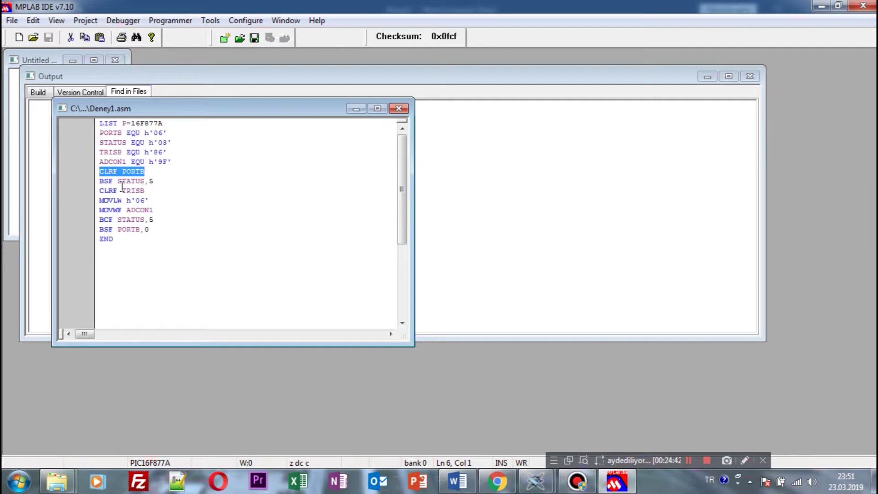
pyautogui.click(156, 173)
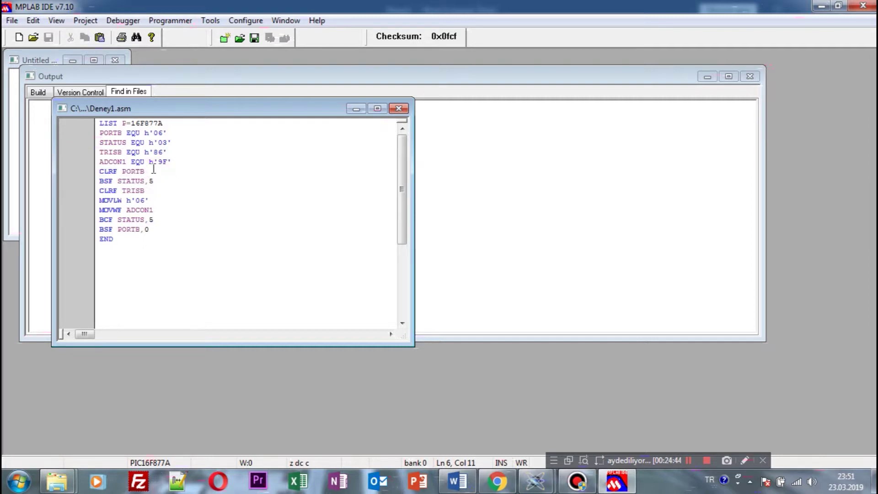
pyautogui.moveTo(151, 171); pyautogui.dragTo(72, 174)
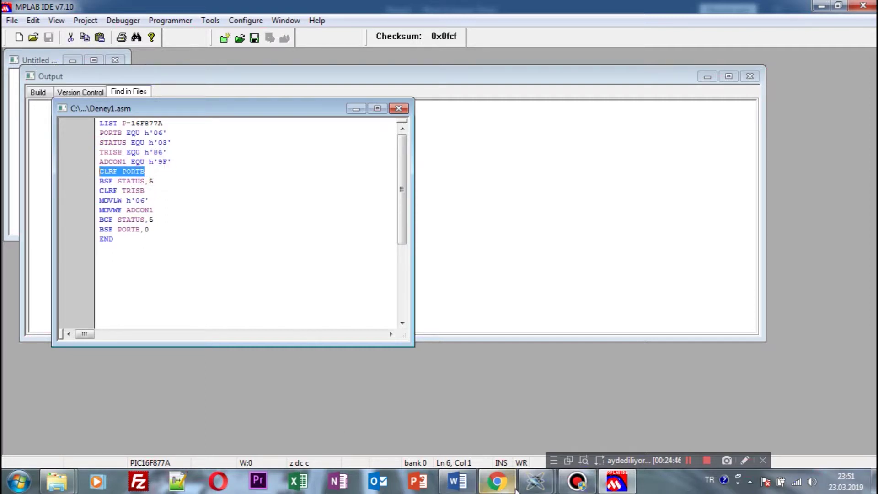
# Step: Switch to the drawn Deney1 circuit in Proteus and inspect the PIC16F877A's RB0 to RB7 pins and their LED connections
pyautogui.moveTo(532, 481)
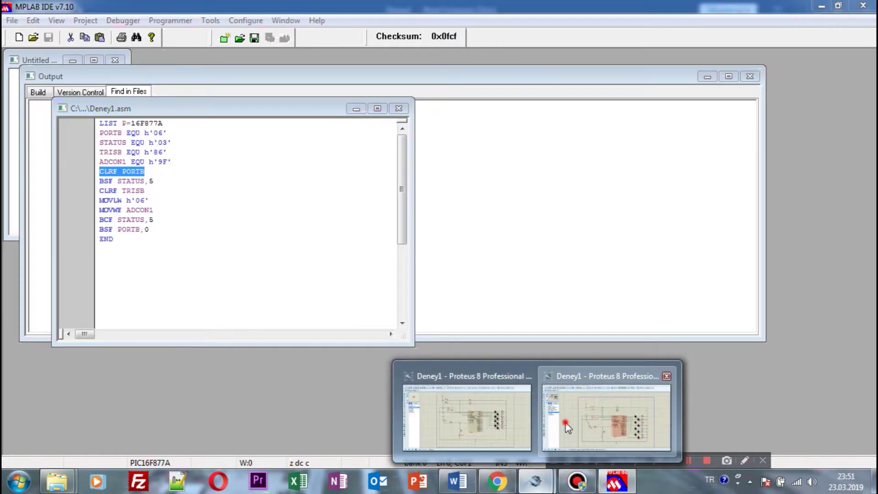
pyautogui.click(567, 423)
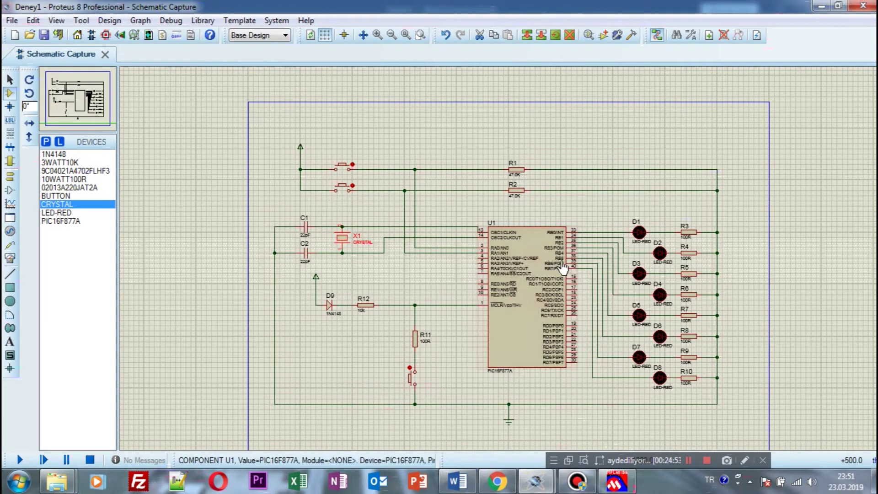
pyautogui.scroll(3, 564, 263)
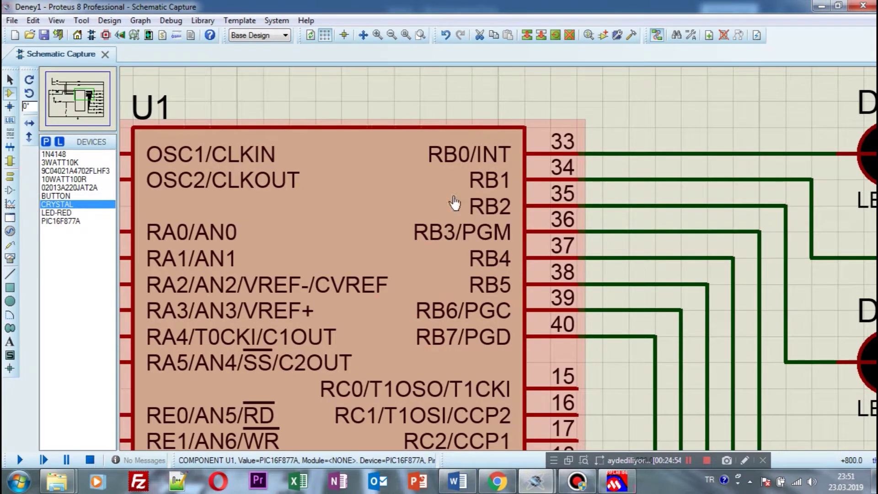
pyautogui.scroll(-3, 491, 258)
pyautogui.scroll(-2, 492, 292)
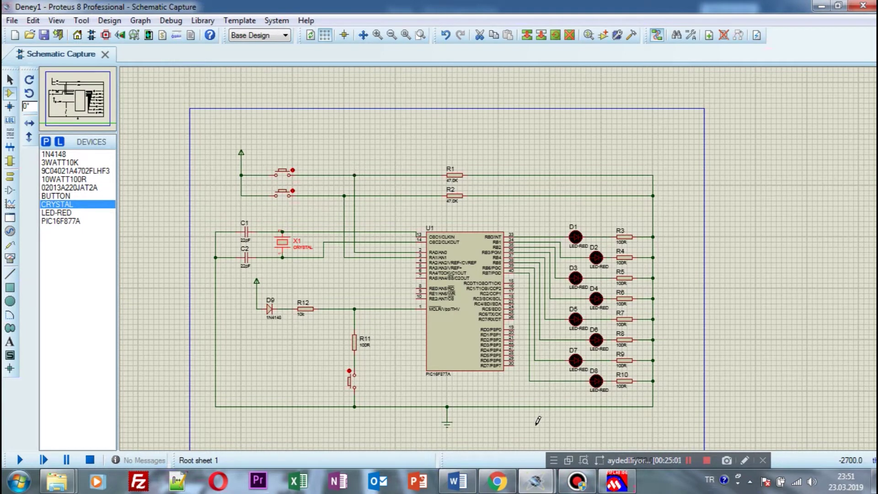
# Step: Return to MPLAB IDE to check the BSF STATUS,5 line, and compare the instructions with the comments in the Word listing
pyautogui.click(615, 481)
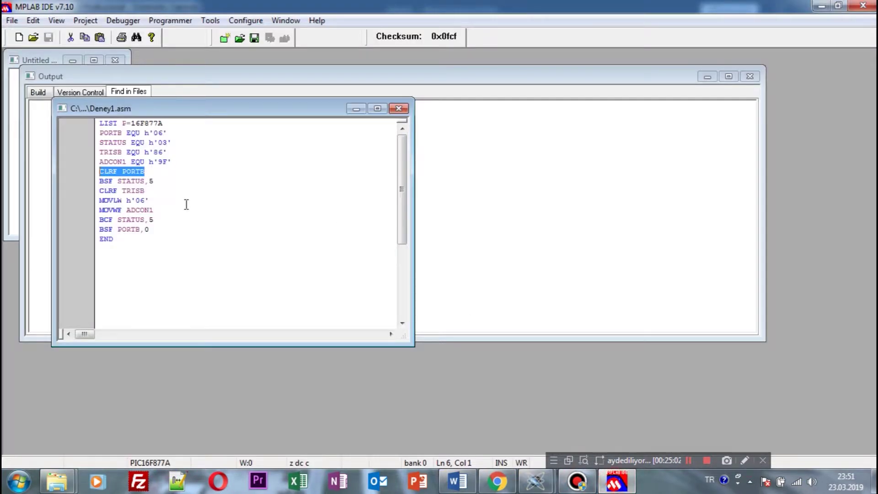
pyautogui.click(155, 183)
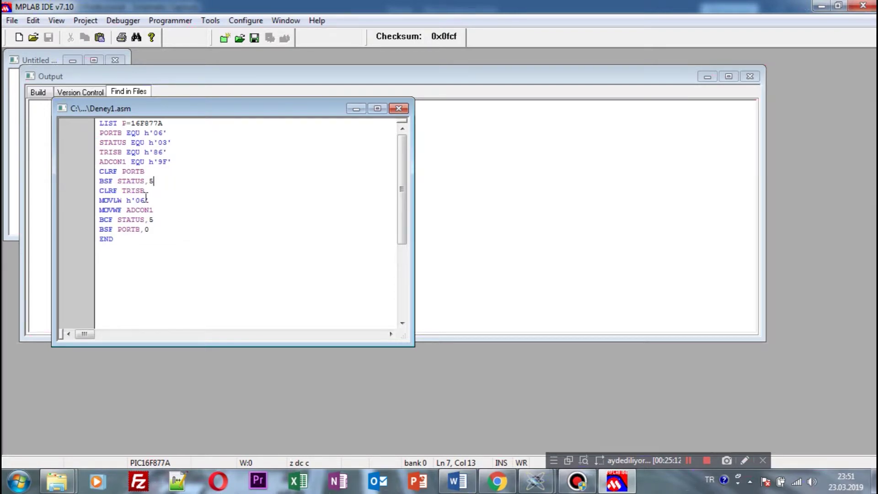
pyautogui.click(455, 481)
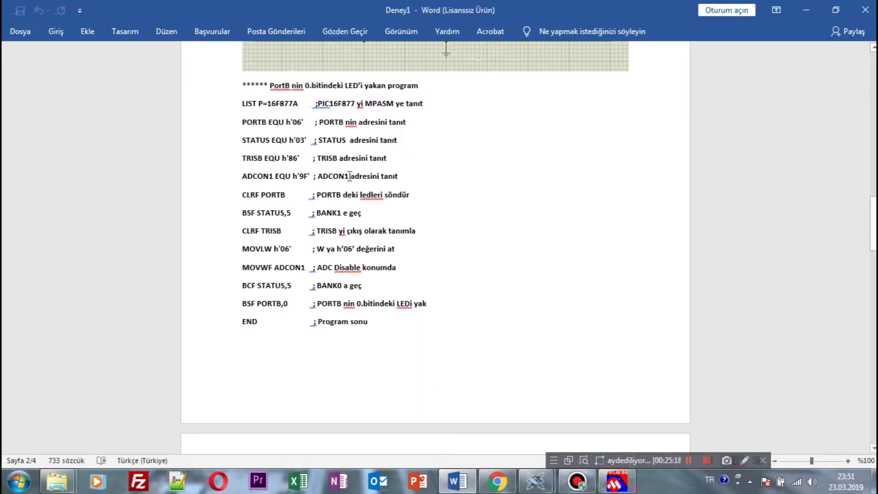
pyautogui.click(353, 197)
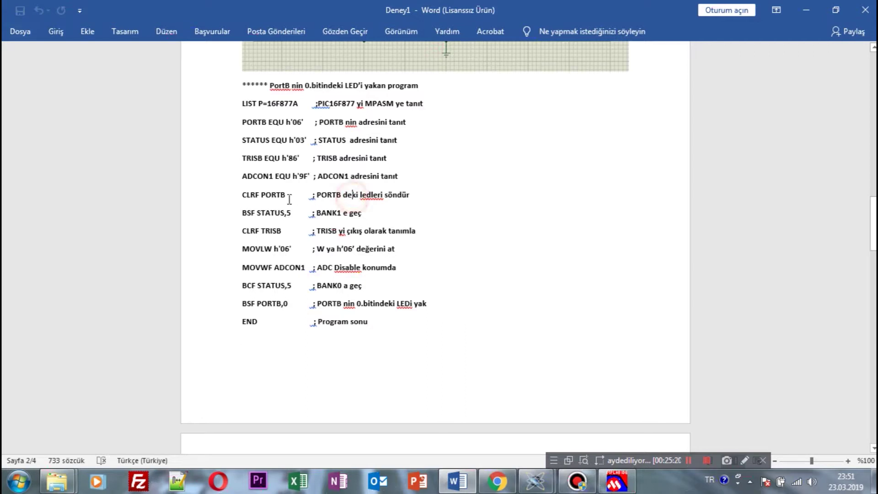
# Step: Examine the BSF STATUS,5 instruction and its BANK1 comment in the Word listing, and look ahead to the second circuit
pyautogui.click(270, 213)
pyautogui.click(340, 213)
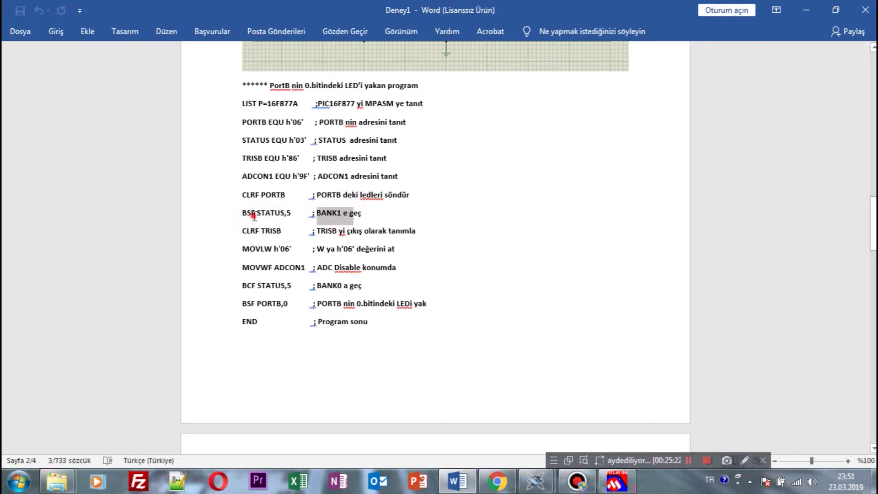
pyautogui.moveTo(249, 211); pyautogui.dragTo(282, 212)
pyautogui.click(299, 213)
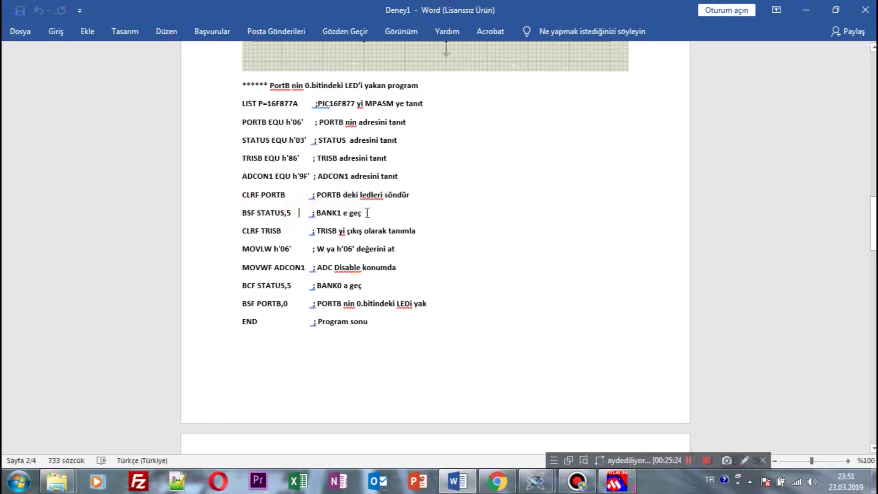
pyautogui.click(368, 213)
pyautogui.moveTo(490, 151)
pyautogui.mouseDown()
pyautogui.moveTo(553, 247)
pyautogui.moveTo(505, 148)
pyautogui.mouseUp()
pyautogui.click(493, 198)
pyautogui.scroll(-8, 410, 336)
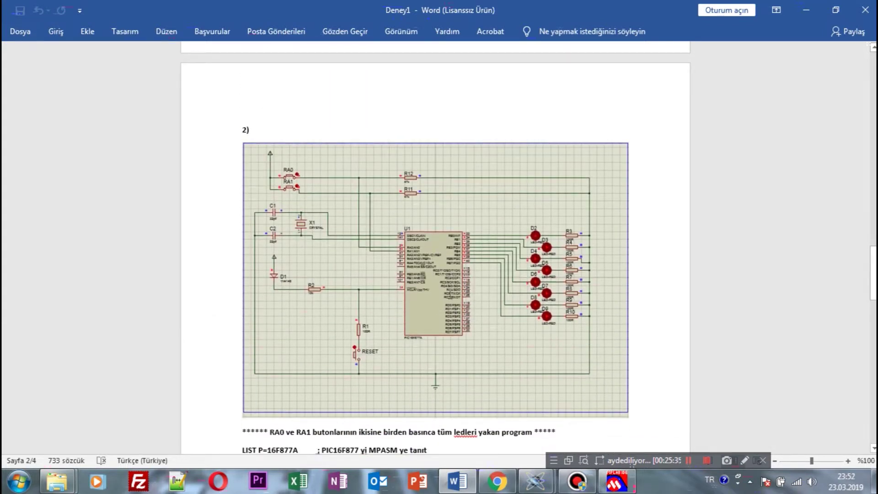
# Step: Switch to the drawn circuit in Proteus and place two extra PIC16F877A chips side by side above the sheet border
pyautogui.moveTo(535, 481)
pyautogui.moveTo(562, 421)
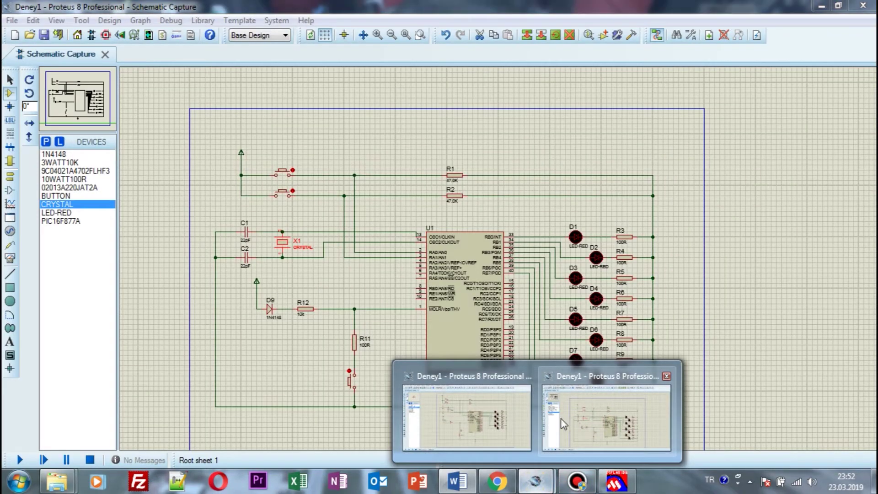
pyautogui.click(586, 402)
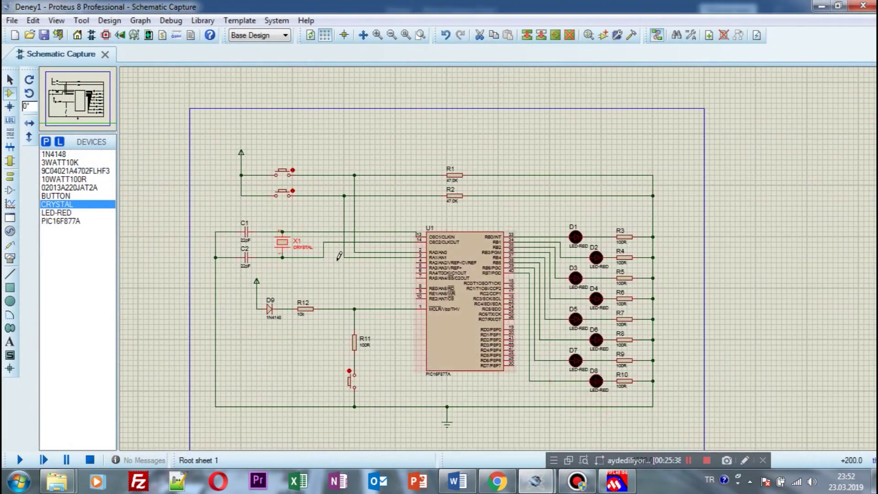
pyautogui.scroll(3, 339, 256)
pyautogui.scroll(-5, 498, 257)
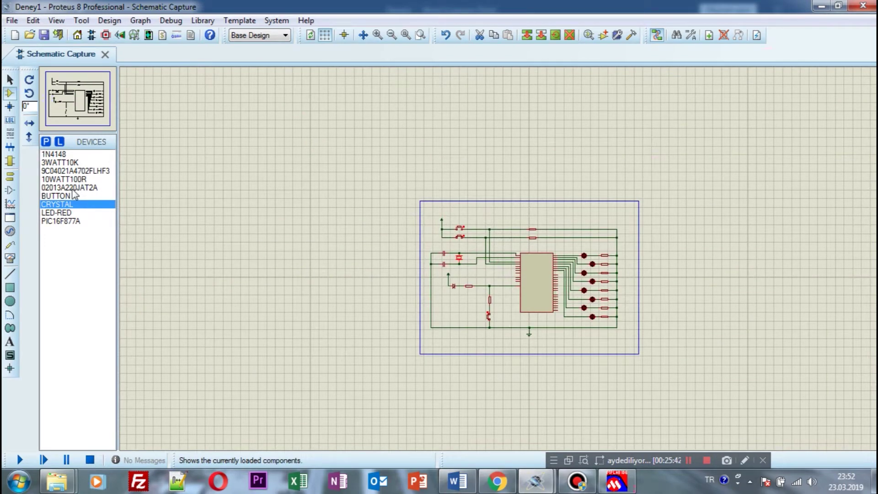
pyautogui.click(77, 221)
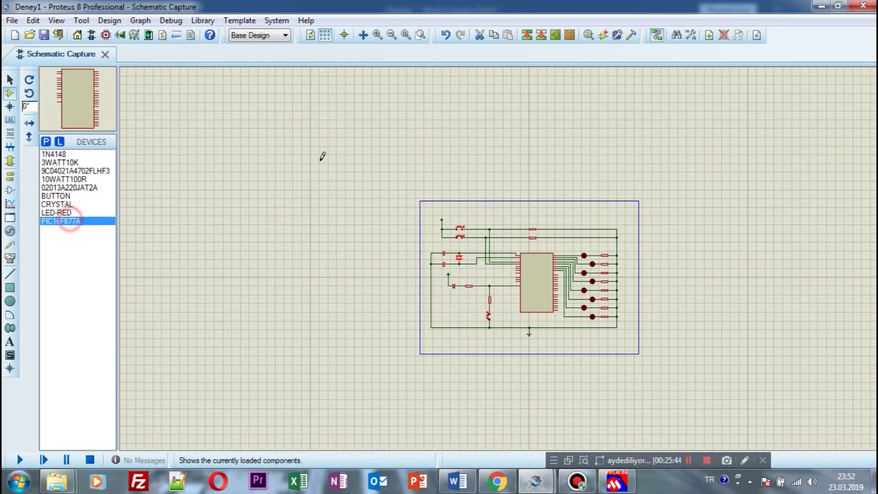
pyautogui.click(373, 110)
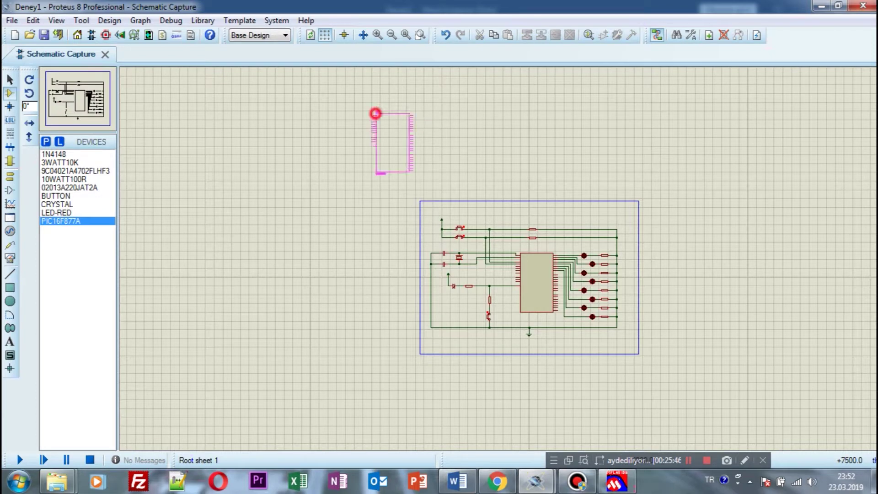
pyautogui.click(402, 109)
pyautogui.click(469, 111)
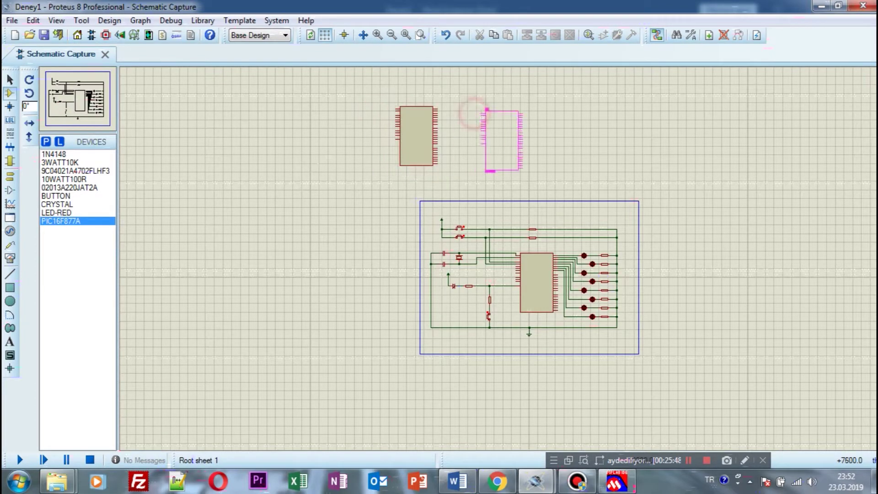
pyautogui.click(477, 109)
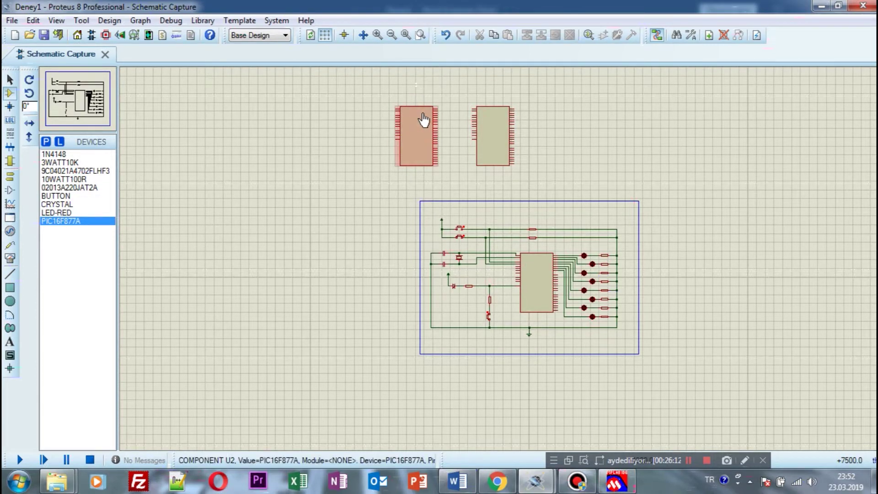
# Step: Go back past MPLAB IDE to the first program in the Word document and examine its BSF STATUS,5 and CLRF TRISB lines
pyautogui.click(615, 481)
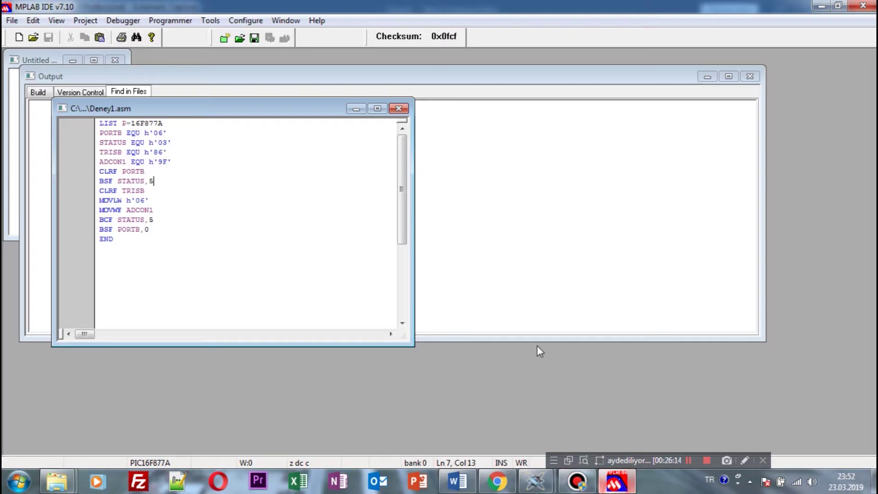
pyautogui.click(458, 481)
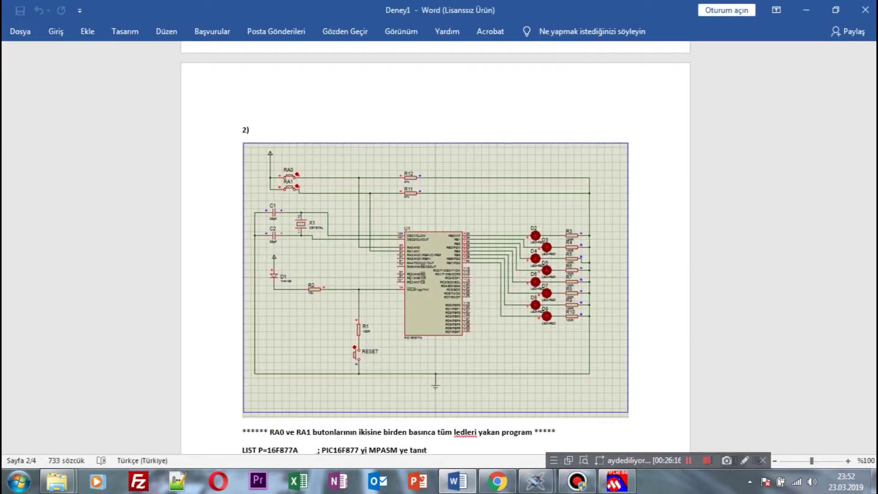
pyautogui.scroll(10, 340, 232)
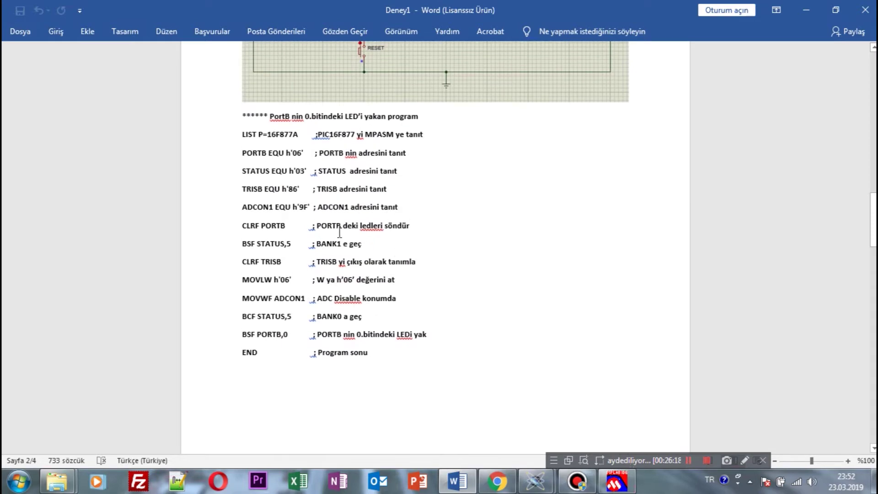
pyautogui.moveTo(244, 246); pyautogui.dragTo(316, 246)
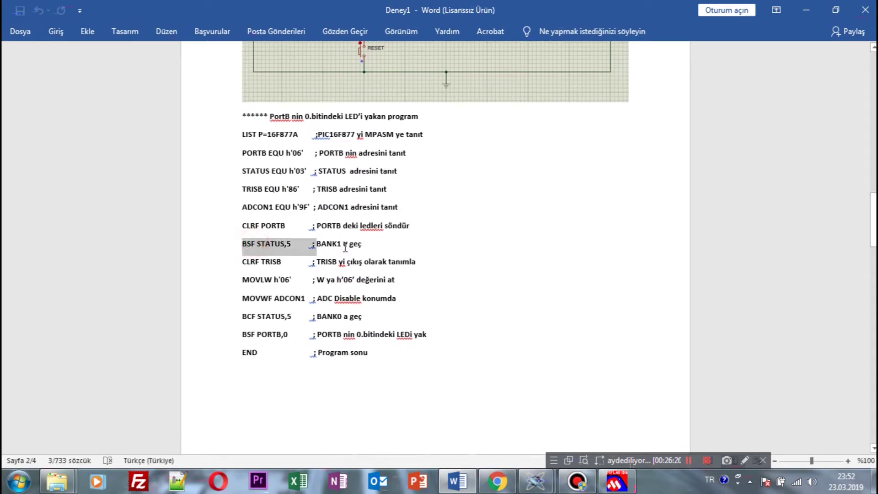
pyautogui.click(345, 246)
pyautogui.moveTo(243, 261); pyautogui.dragTo(281, 262)
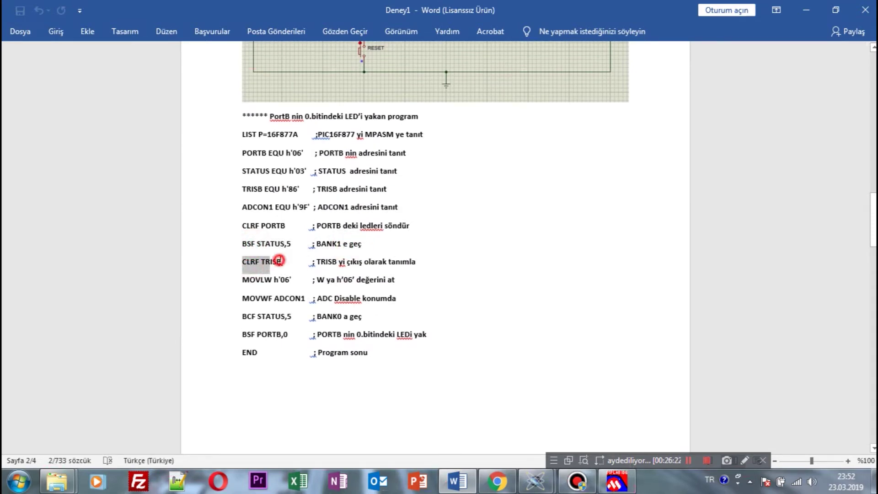
pyautogui.click(282, 262)
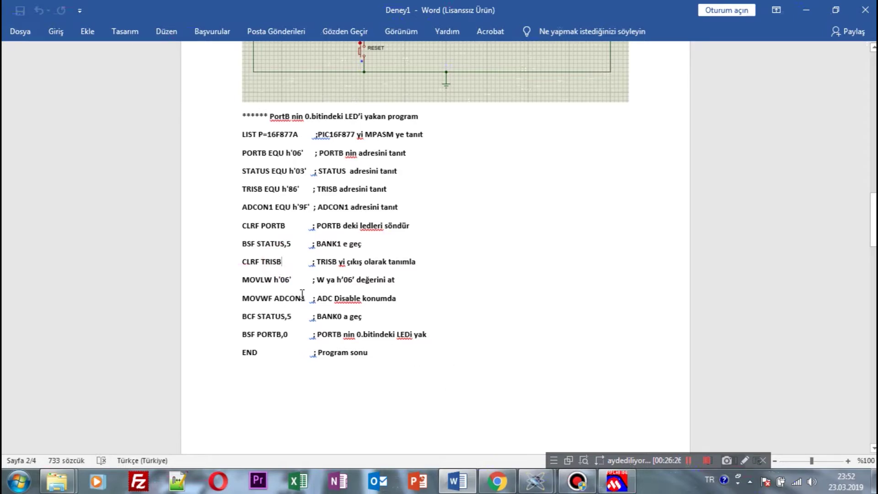
pyautogui.moveTo(242, 262); pyautogui.dragTo(292, 261)
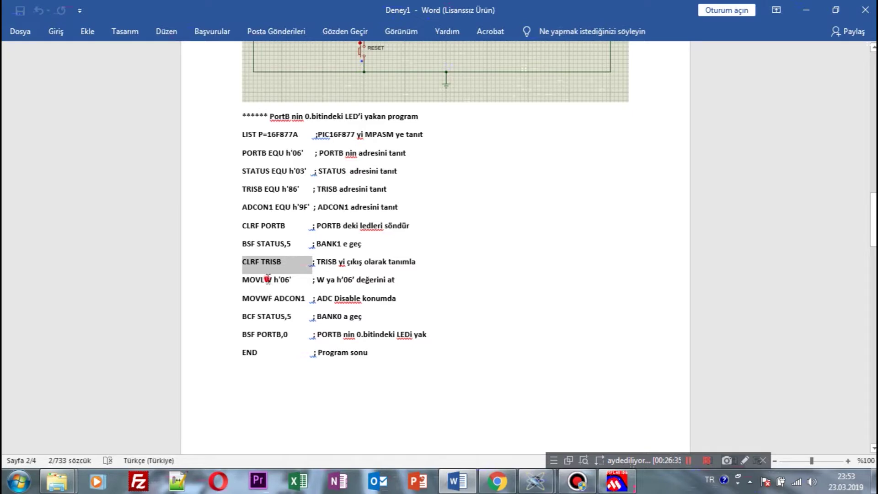
# Step: Go through the MOVLW h'06', MOVWF ADCON1 and BCF STATUS,5 lines and their comments in the Word listing
pyautogui.moveTo(243, 280); pyautogui.dragTo(312, 280)
pyautogui.click(303, 285)
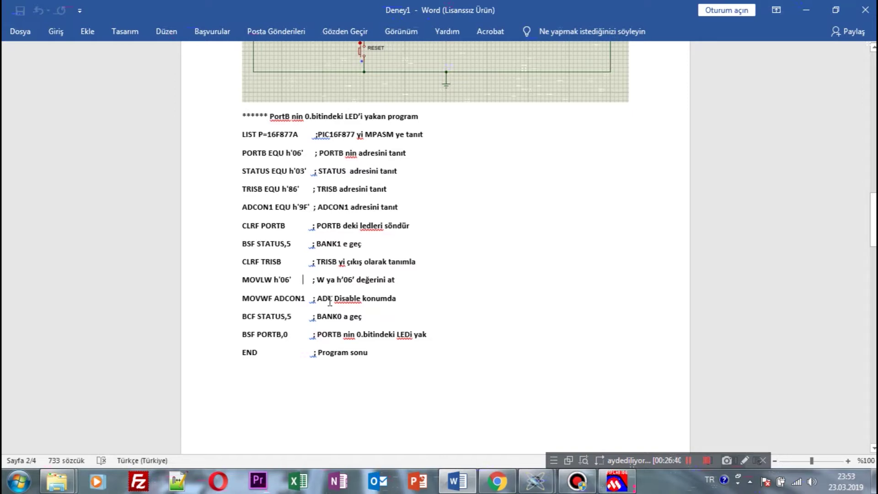
pyautogui.click(283, 304)
pyautogui.moveTo(244, 317); pyautogui.dragTo(291, 316)
pyautogui.click(344, 316)
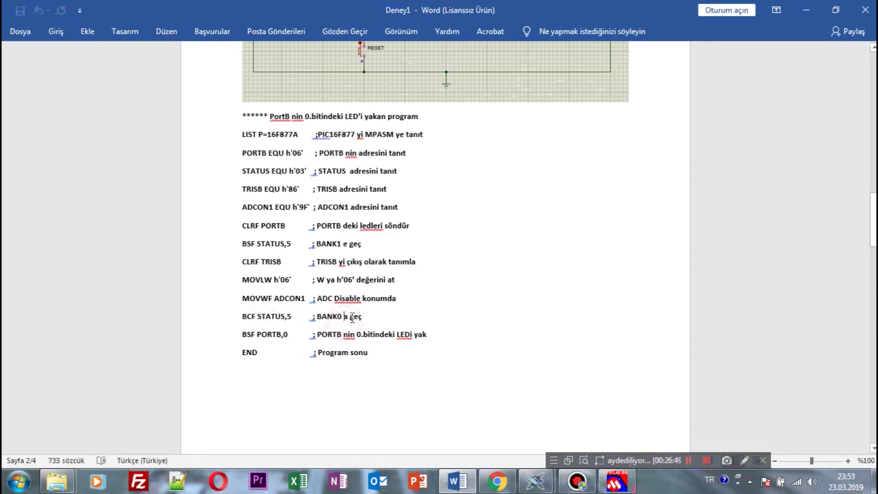
# Step: Look at the two spare PIC16F877A chips in Proteus, and return to the Word listing
pyautogui.click(535, 481)
pyautogui.click(574, 442)
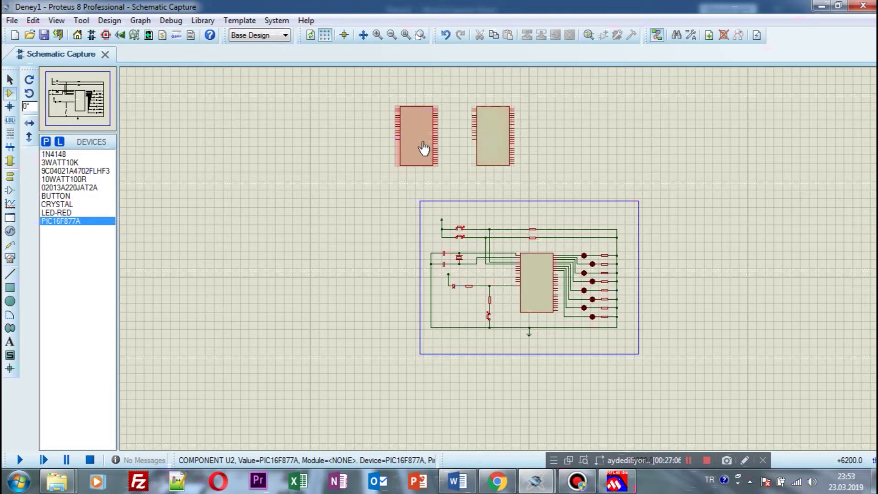
pyautogui.click(457, 481)
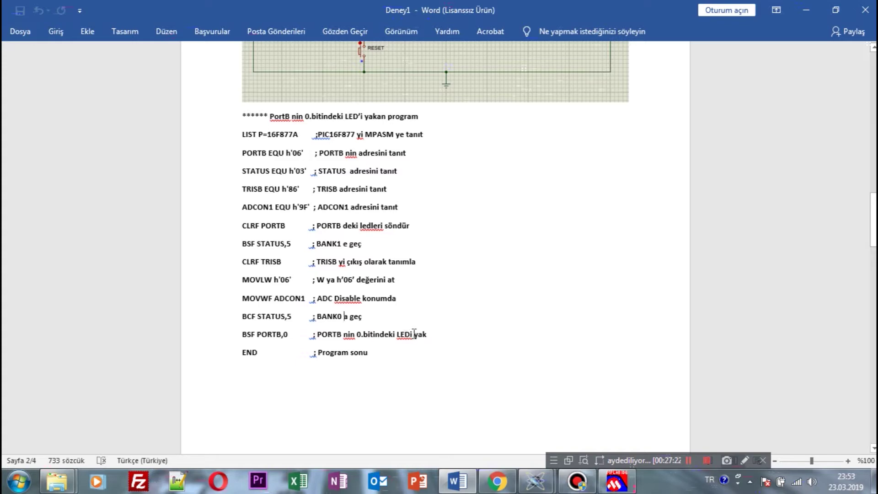
# Step: Compare the BCF and BSF instructions in the last lines and highlight the PORTB,0 operand in the Word listing
pyautogui.click(248, 337)
pyautogui.click(250, 317)
pyautogui.hotkey('shift', 'Right')
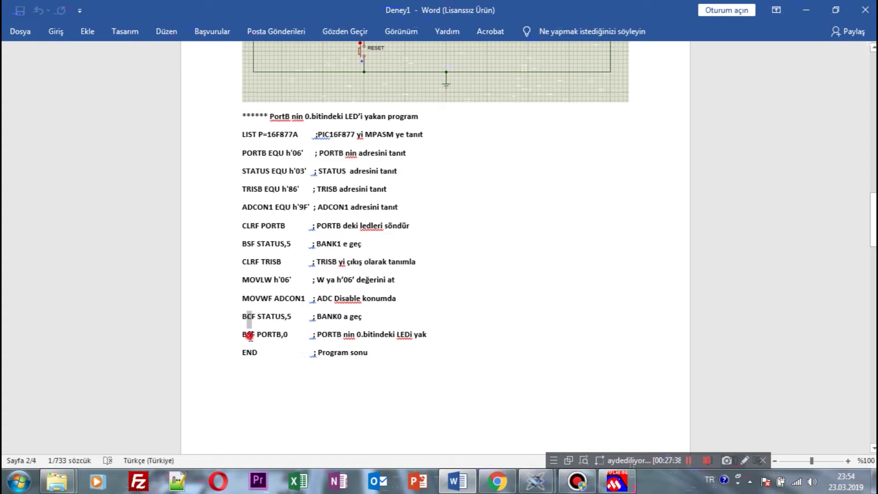
pyautogui.click(250, 335)
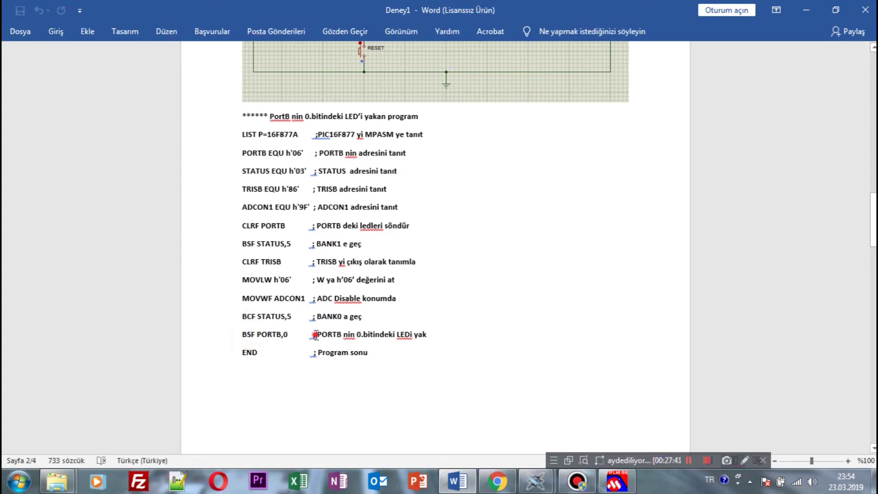
pyautogui.moveTo(258, 335); pyautogui.dragTo(314, 337)
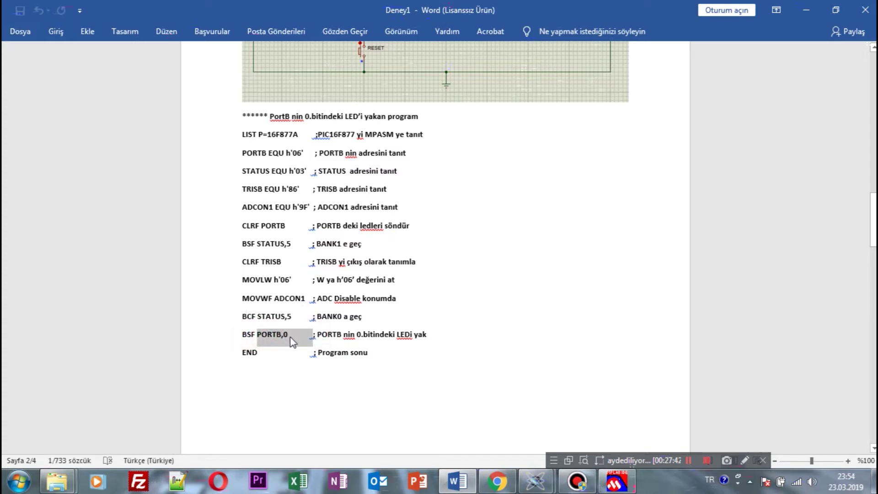
pyautogui.click(294, 340)
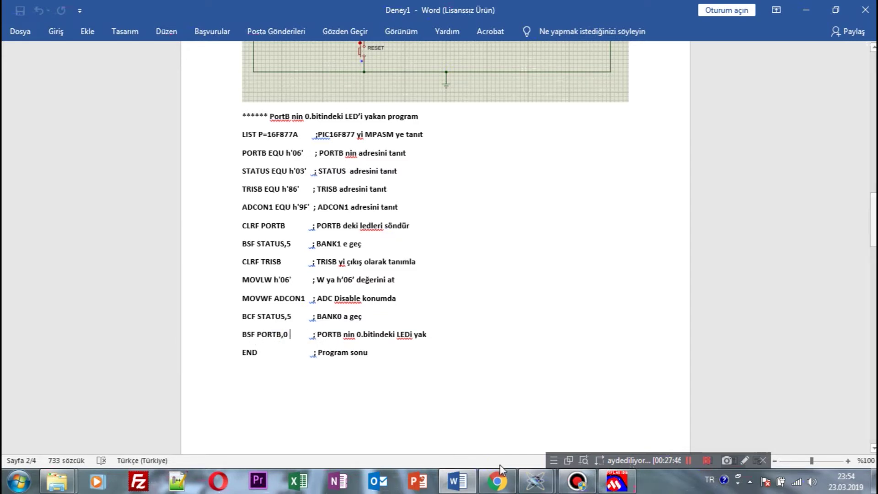
# Step: Switch to the Proteus schematic and delete the two spare PIC16F877A chips above the circuit
pyautogui.click(535, 481)
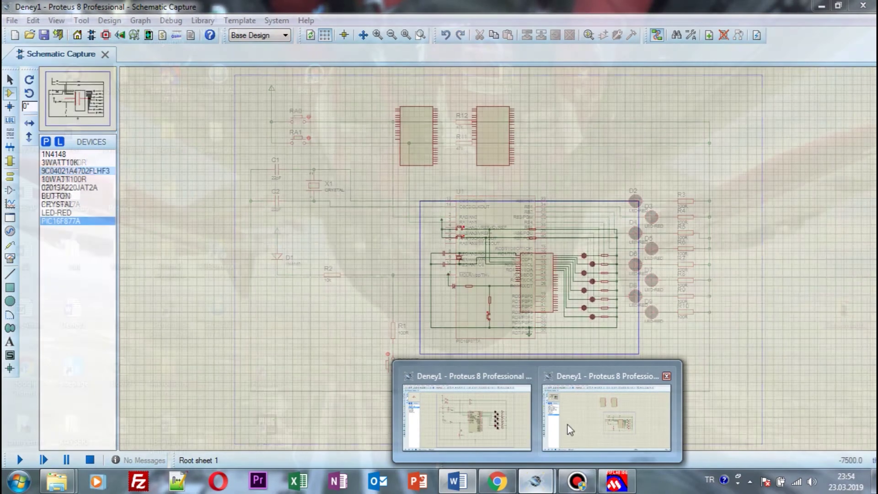
pyautogui.click(577, 418)
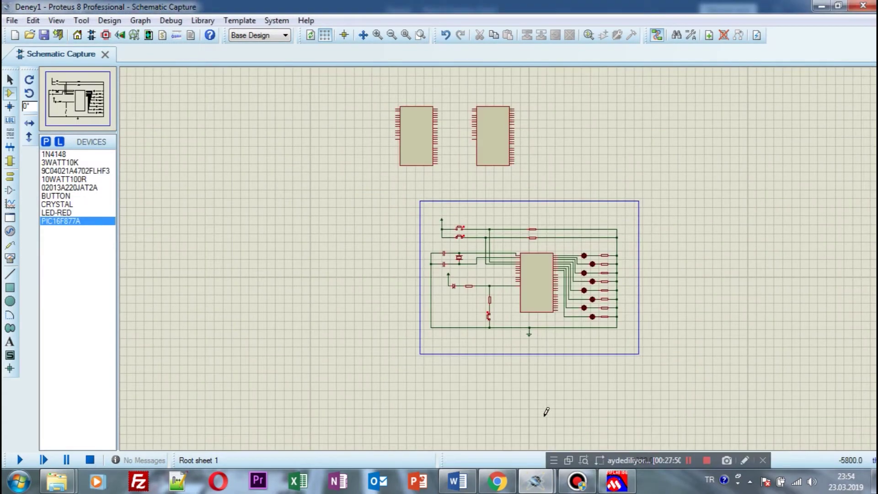
pyautogui.scroll(2, 607, 255)
pyautogui.scroll(-2, 424, 242)
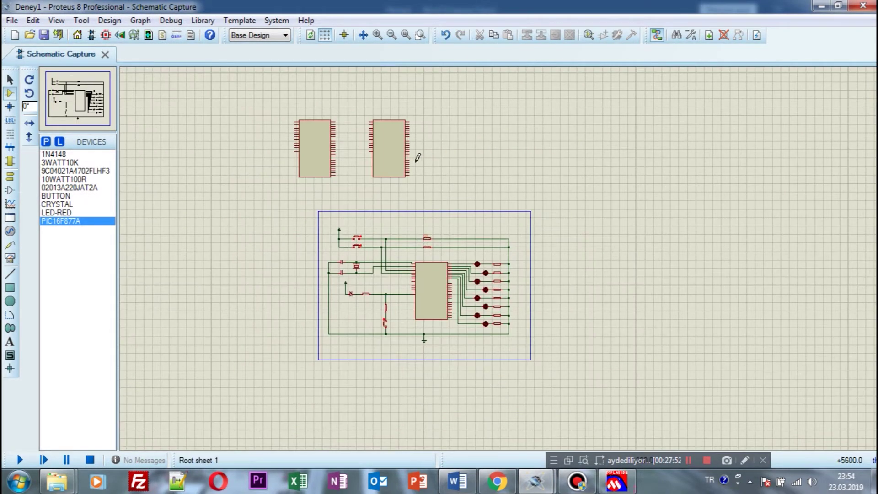
pyautogui.click(10, 80)
pyautogui.click(308, 161)
pyautogui.press('Delete')
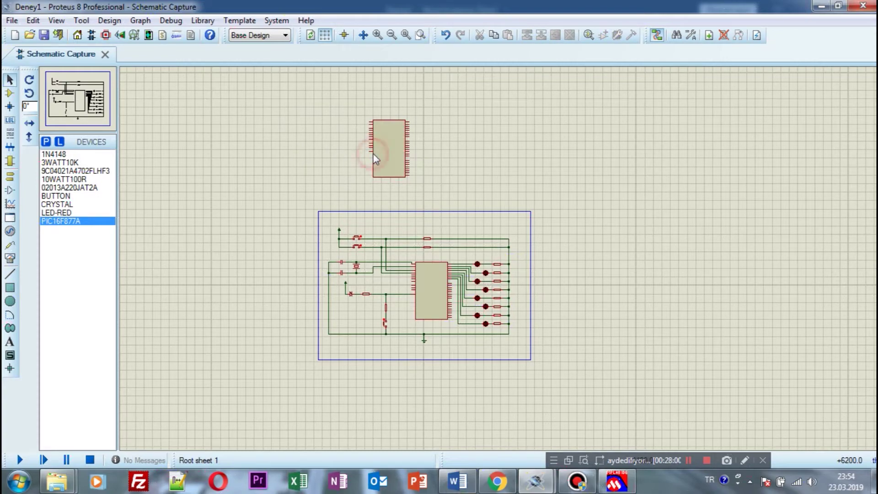
pyautogui.click(390, 160)
pyautogui.press('Delete')
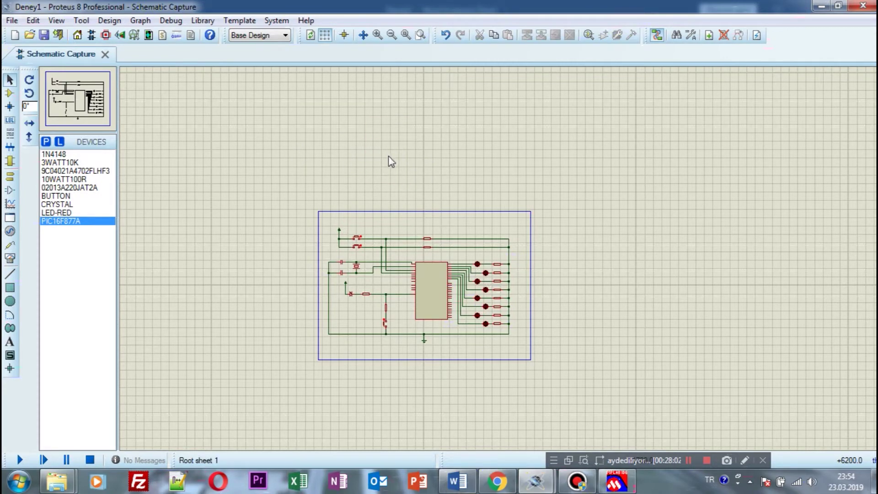
pyautogui.scroll(2, 349, 265)
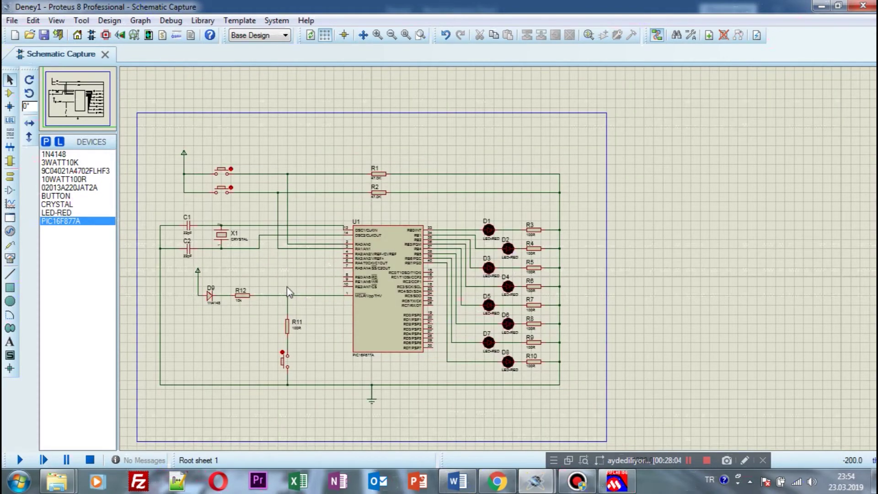
pyautogui.click(379, 293)
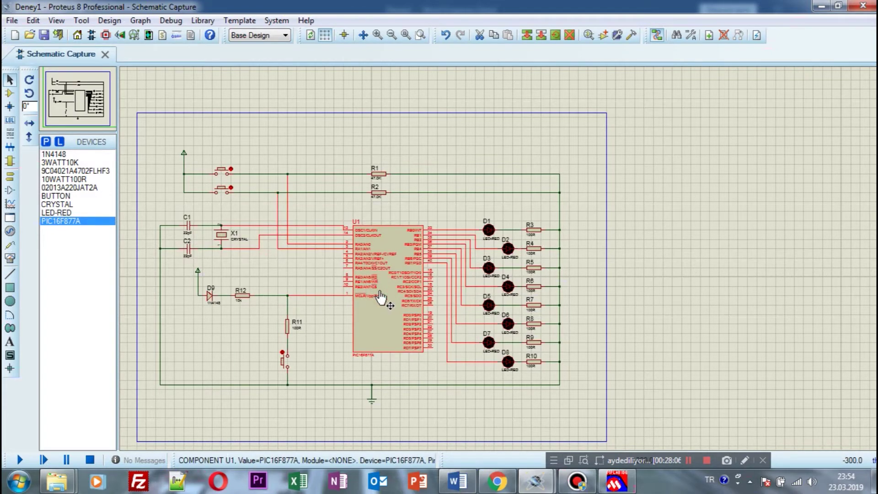
pyautogui.doubleClick(389, 295)
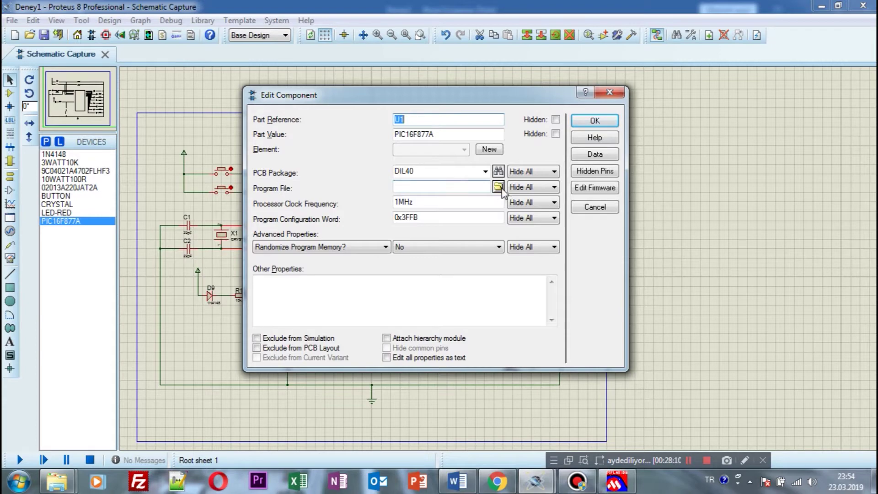
pyautogui.click(498, 186)
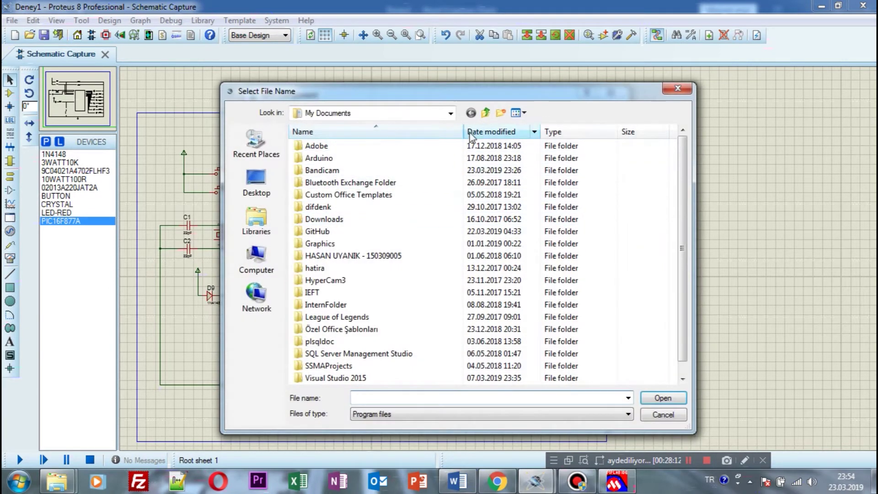
# Step: Switch to MPLAB IDE and check the folder and file name of Deney1.asm in the Save As dialog without saving
pyautogui.click(615, 482)
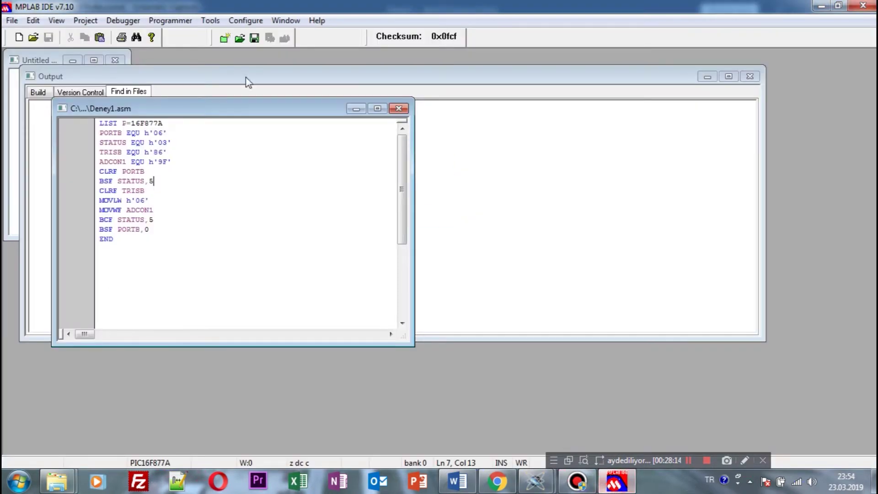
pyautogui.click(86, 21)
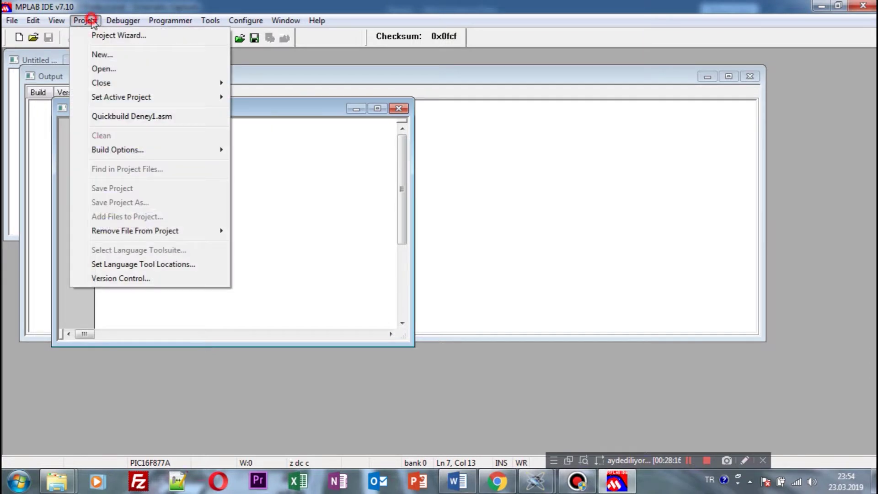
pyautogui.click(86, 21)
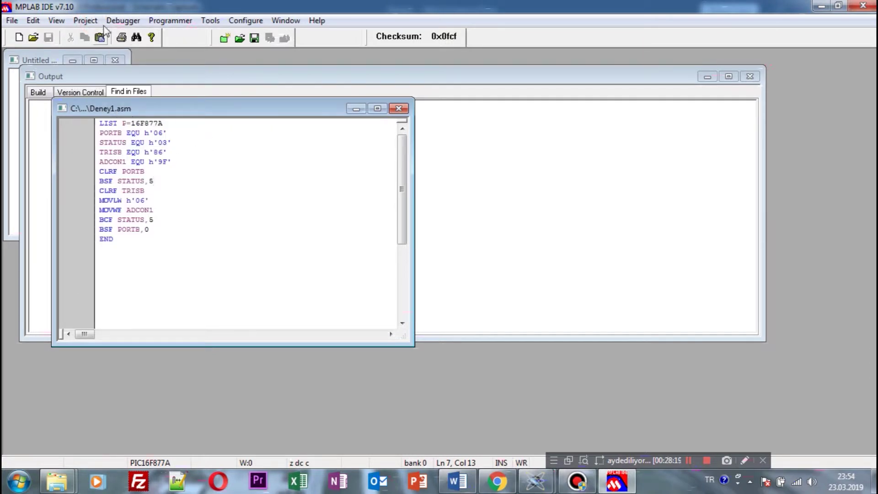
pyautogui.click(12, 20)
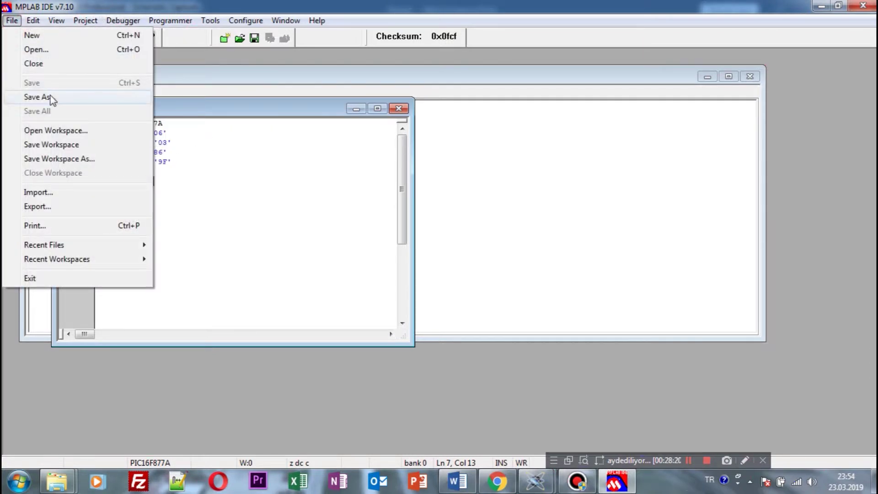
pyautogui.click(50, 96)
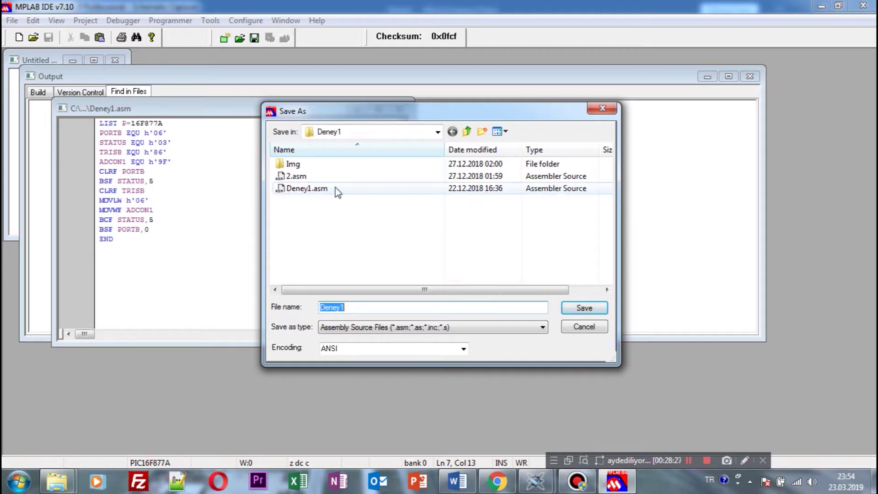
pyautogui.click(602, 108)
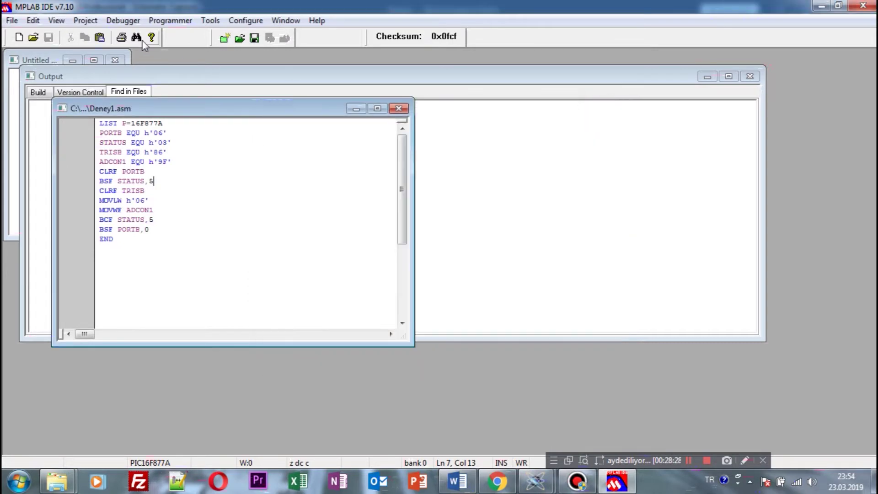
# Step: Quickbuild Deney1.asm, highlight the build result line in the output, and close the Output window
pyautogui.click(86, 21)
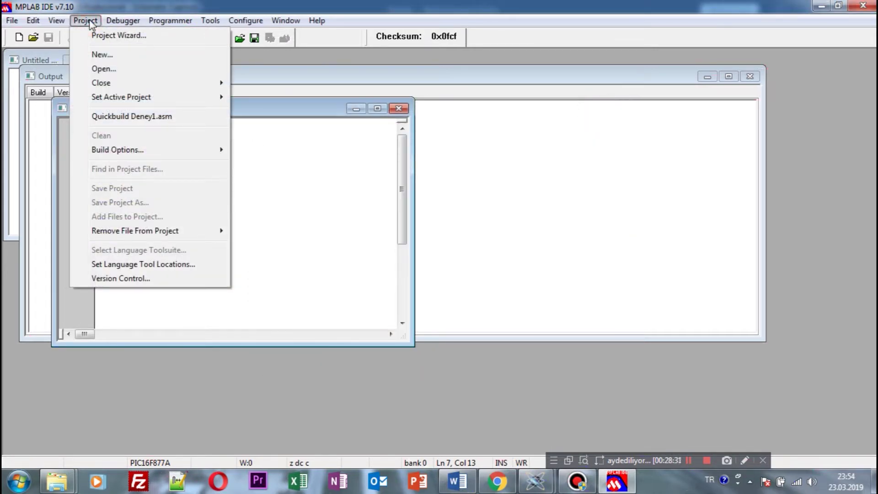
pyautogui.click(145, 117)
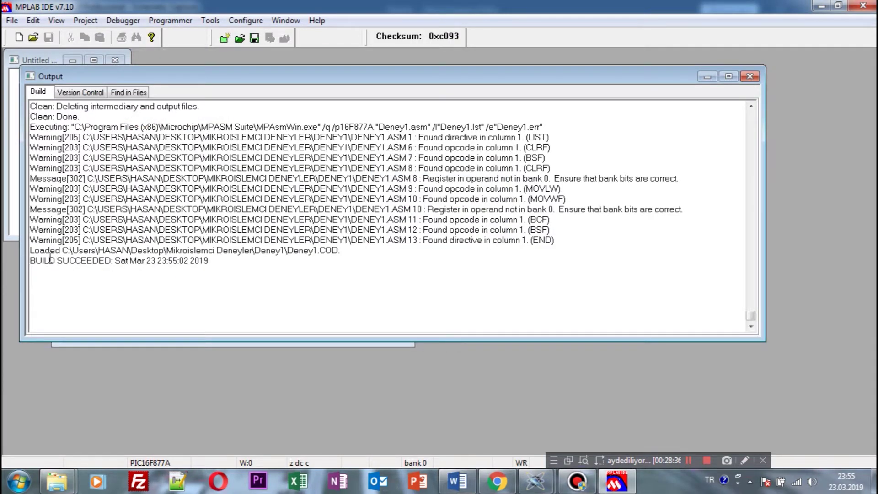
pyautogui.moveTo(84, 262); pyautogui.dragTo(29, 261)
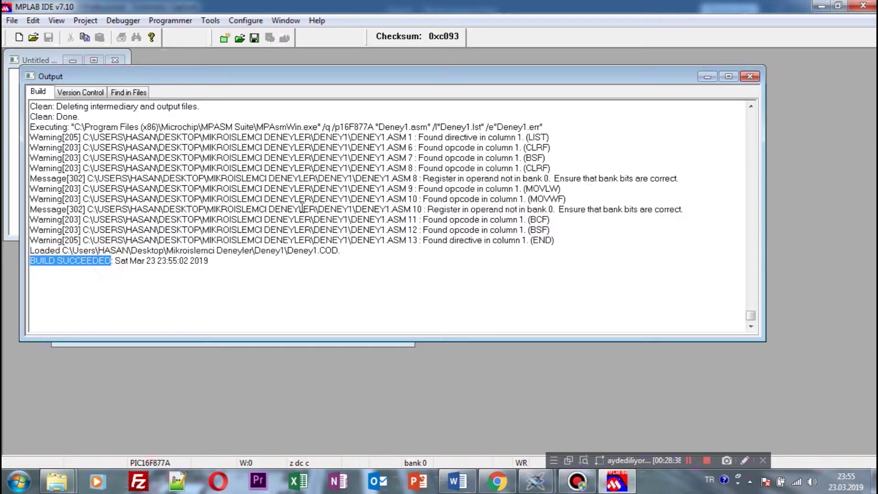
pyautogui.click(421, 264)
pyautogui.click(749, 76)
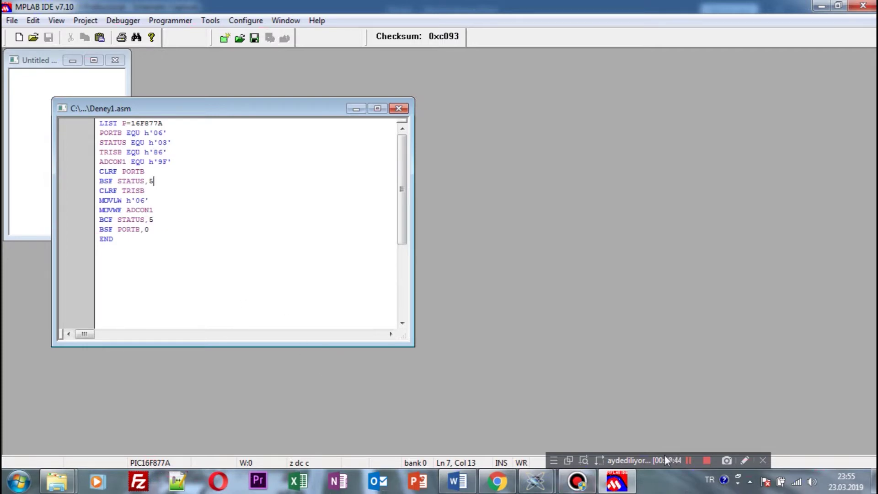
# Step: Return to the Proteus schematic and close the open file selection and component properties without changes
pyautogui.moveTo(535, 481)
pyautogui.click(584, 407)
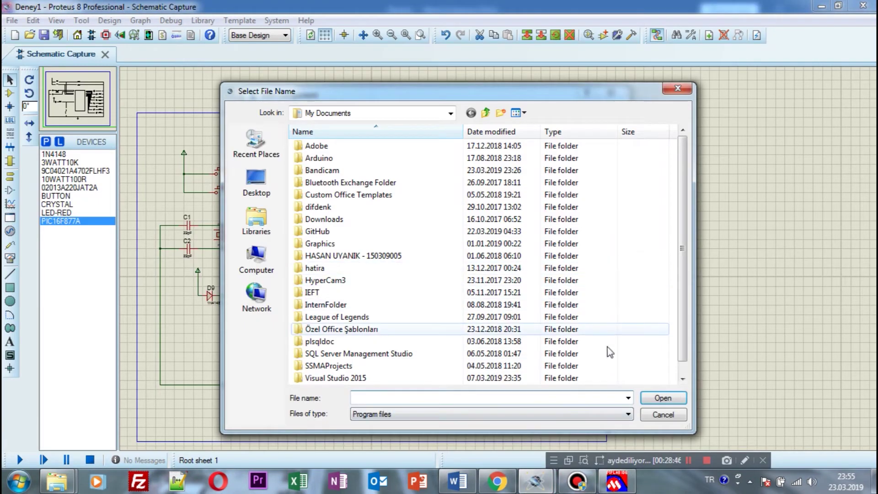
pyautogui.click(675, 89)
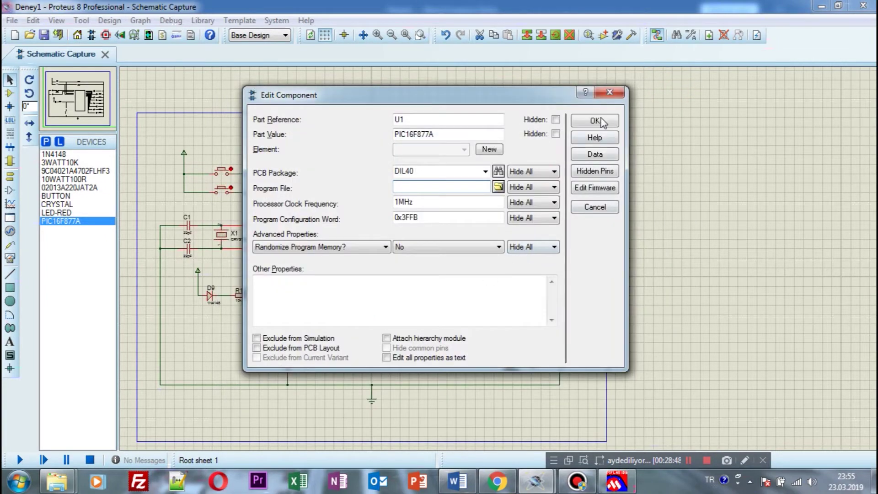
pyautogui.click(610, 92)
# Step: Start choosing the PIC16F877A's program file and go to the Deney1 folder inside Mikroislemci Deneyler on the desktop
pyautogui.click(393, 288)
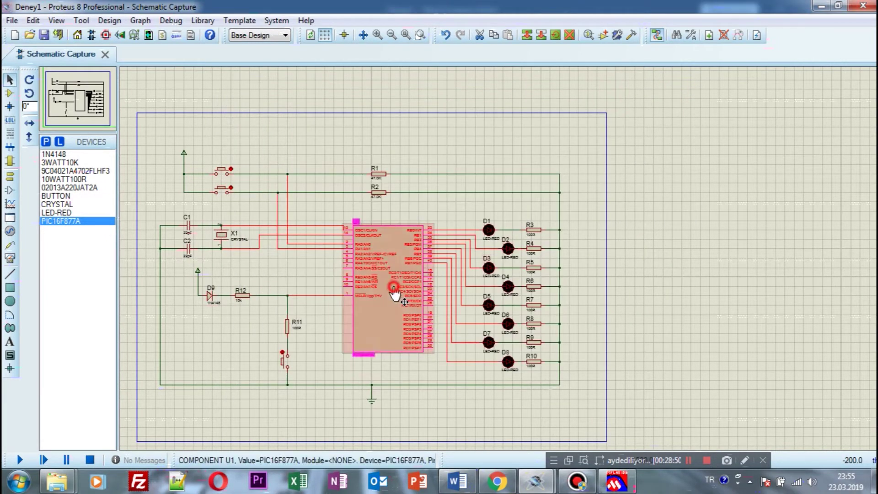
pyautogui.click(394, 288)
pyautogui.click(496, 189)
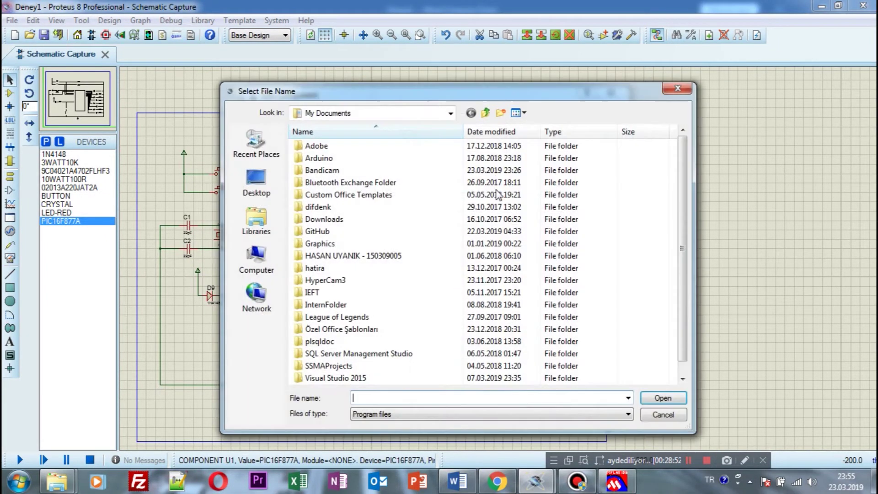
pyautogui.click(265, 184)
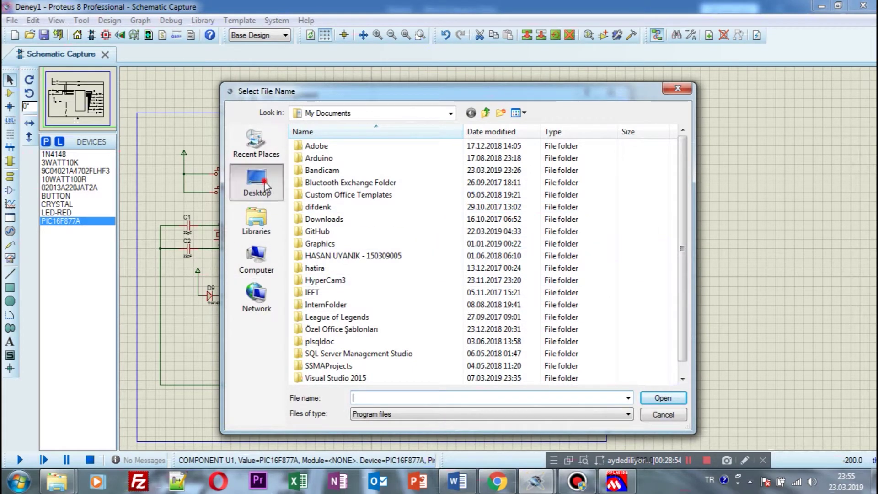
pyautogui.click(627, 261)
pyautogui.scroll(-3, 618, 259)
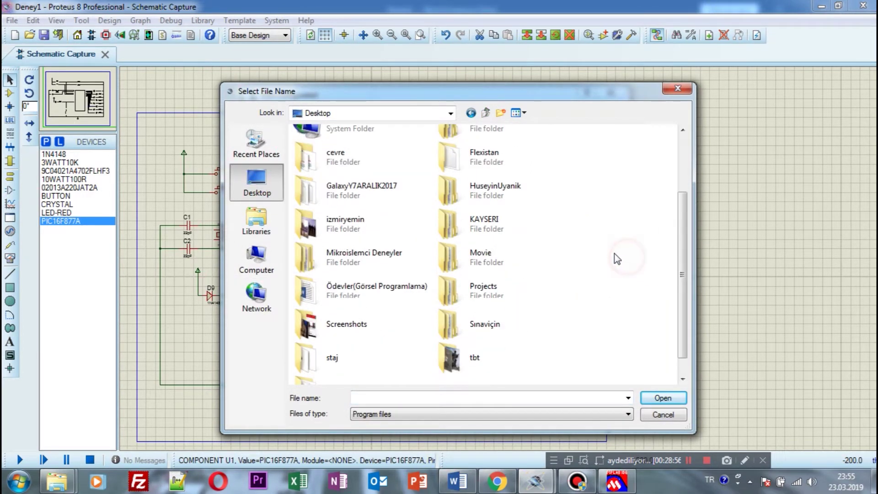
pyautogui.doubleClick(365, 259)
pyautogui.doubleClick(310, 147)
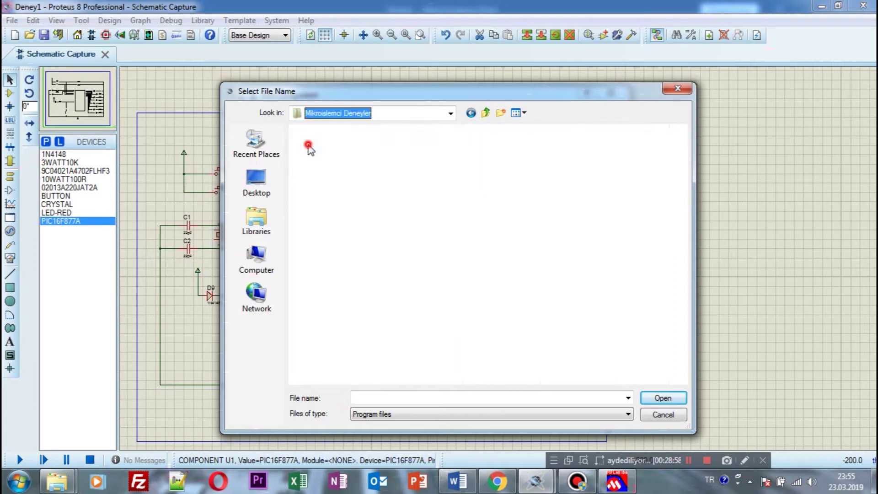
# Step: Assign the Deney1 HEX file as the PIC16F877A's program file and confirm the component properties
pyautogui.click(315, 172)
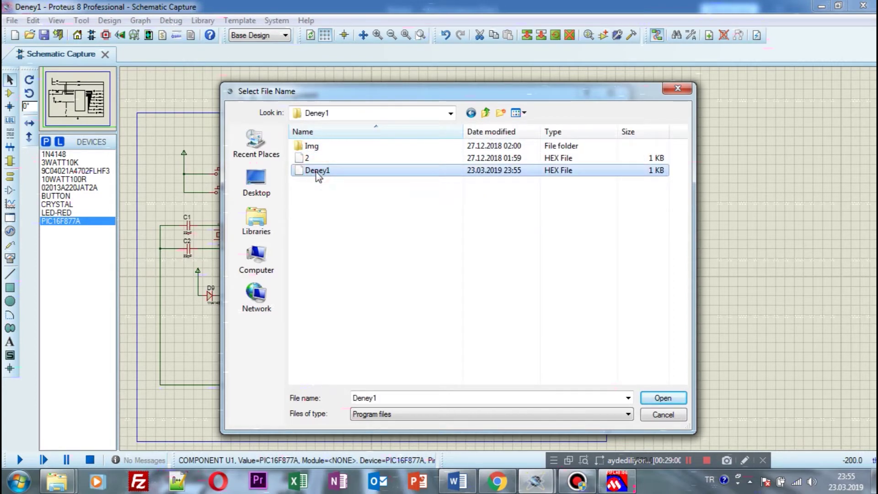
pyautogui.click(319, 172)
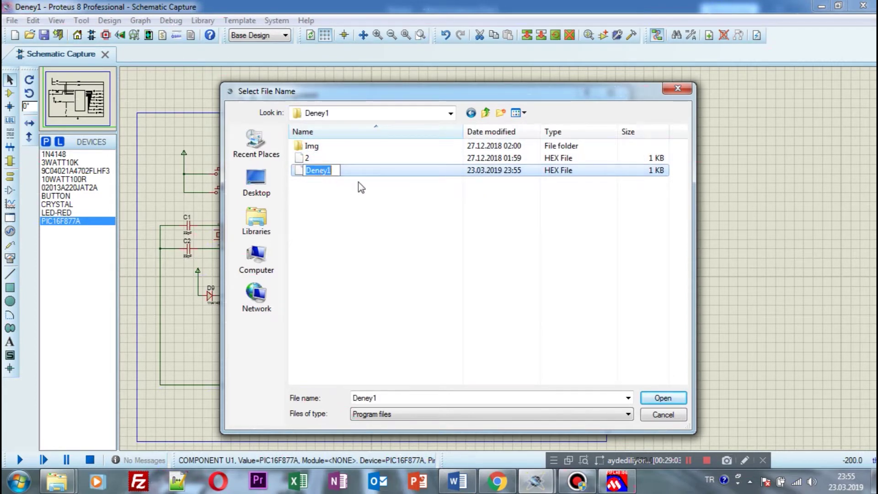
pyautogui.click(352, 171)
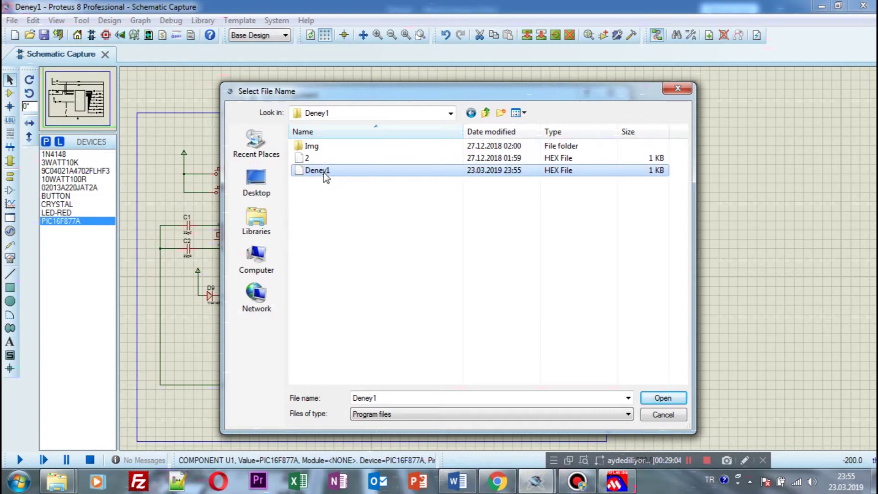
pyautogui.doubleClick(324, 171)
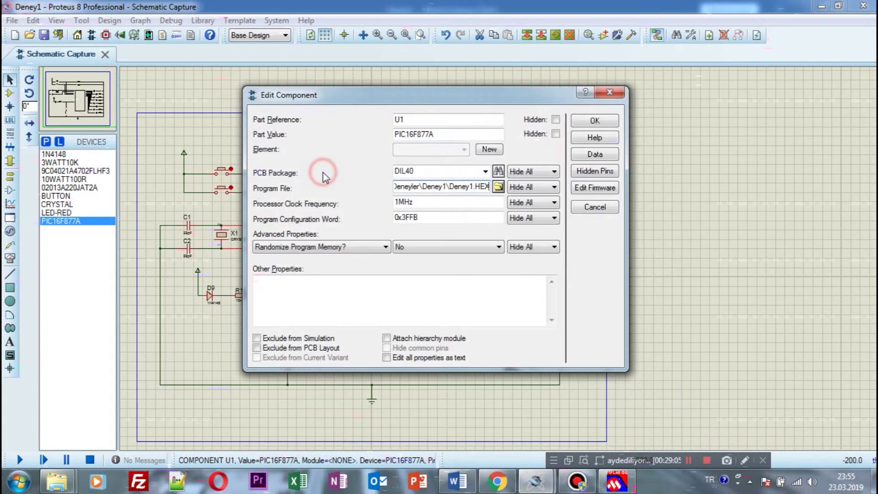
pyautogui.click(598, 126)
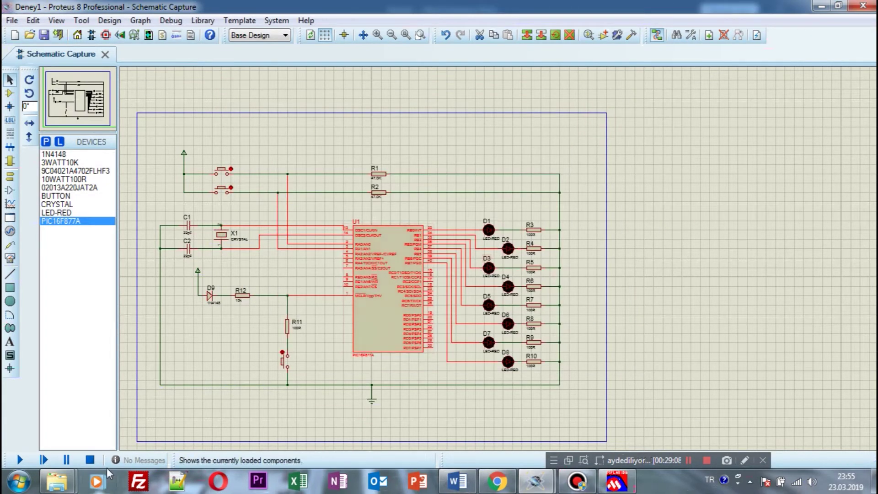
# Step: Deselect the chip and run the circuit simulation
pyautogui.click(652, 332)
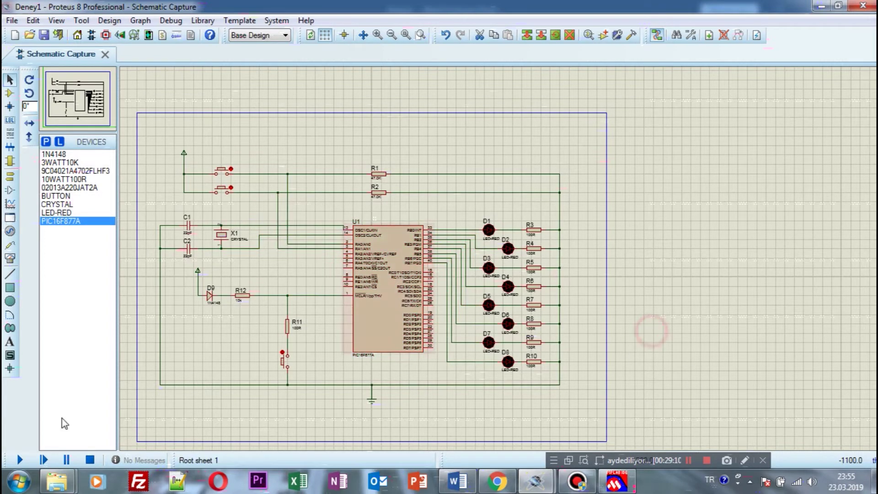
pyautogui.click(21, 460)
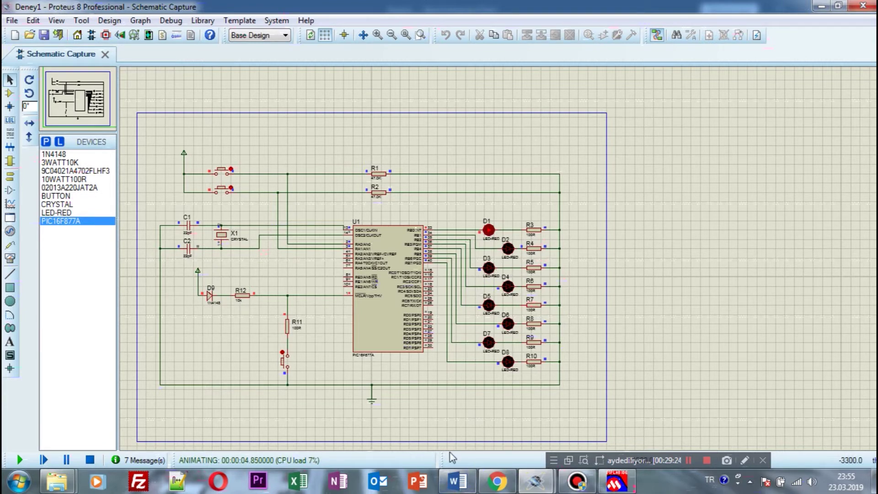
pyautogui.moveTo(524, 467)
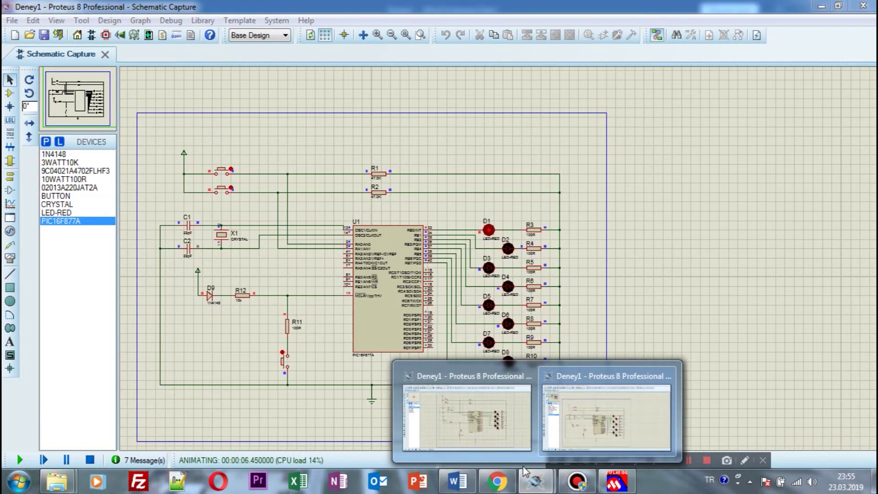
# Step: Switch to the Word document and find the second exercise, the circuit and program that light all LEDs with the RA0 and RA1 buttons
pyautogui.click(456, 481)
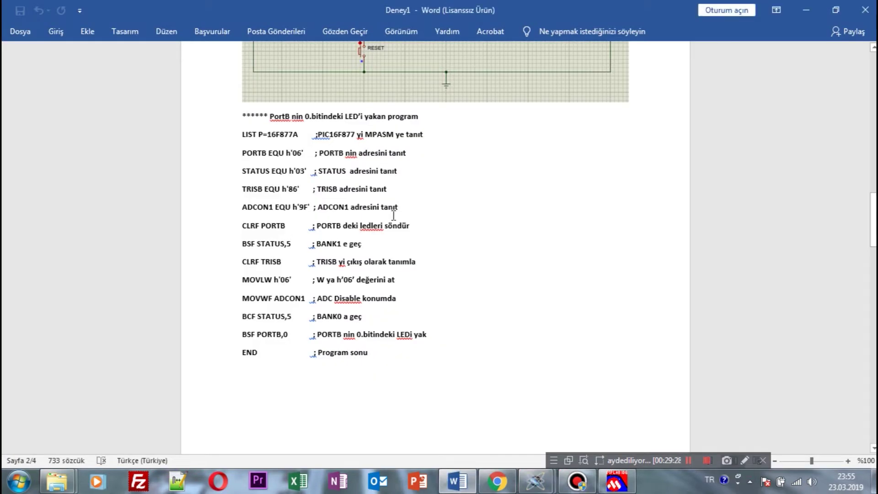
pyautogui.scroll(9, 394, 215)
pyautogui.scroll(-9, 401, 221)
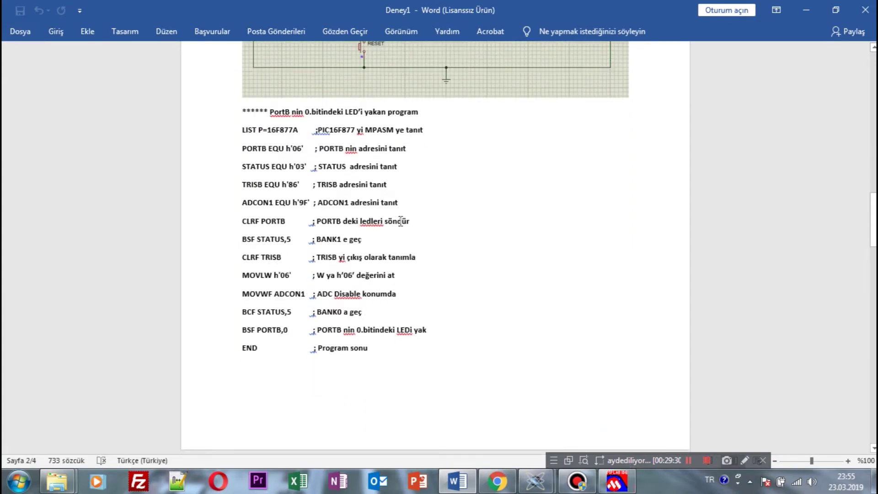
pyautogui.scroll(-9, 400, 222)
pyautogui.scroll(-4, 312, 310)
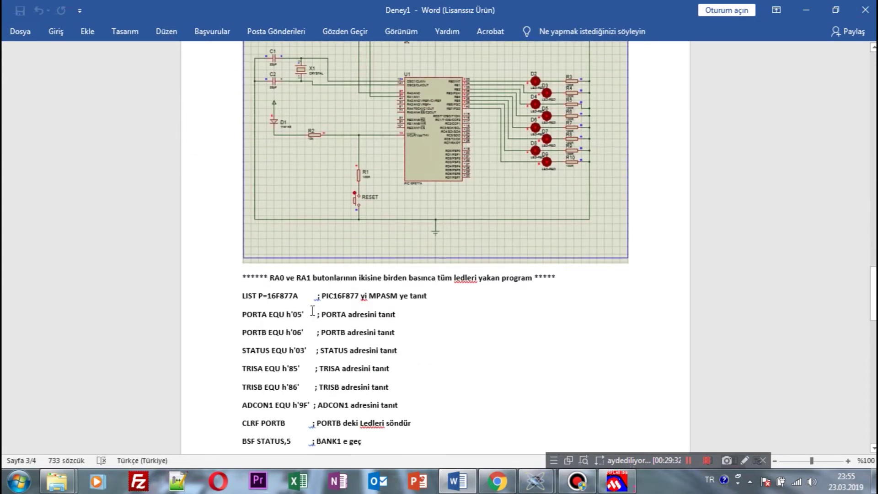
pyautogui.scroll(4, 338, 110)
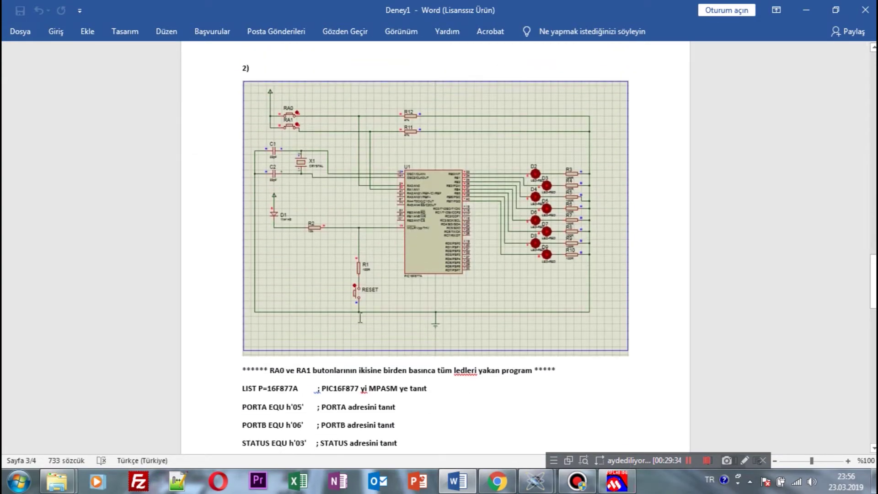
pyautogui.scroll(-3, 360, 332)
pyautogui.scroll(-3, 475, 337)
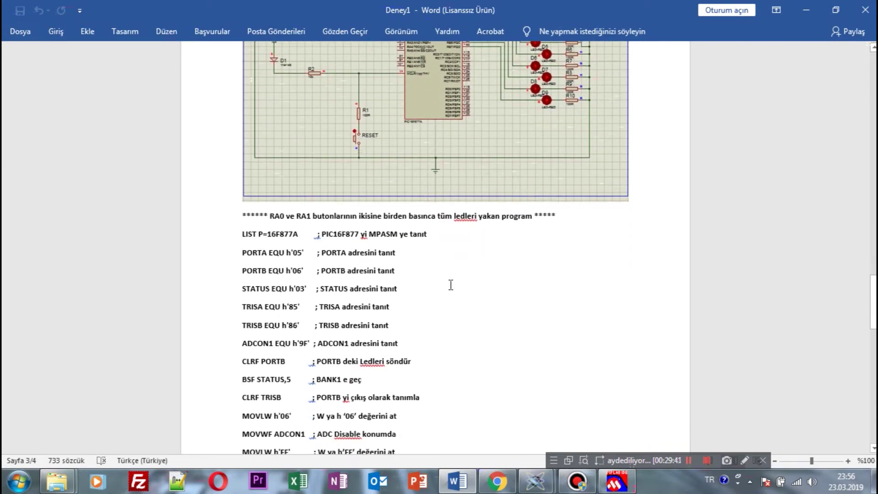
# Step: Go through the LIST P=16F877A, PORTA EQU h'05' and PORTB EQU h'06' lines of the second program, highlighting them
pyautogui.scroll(-1, 386, 275)
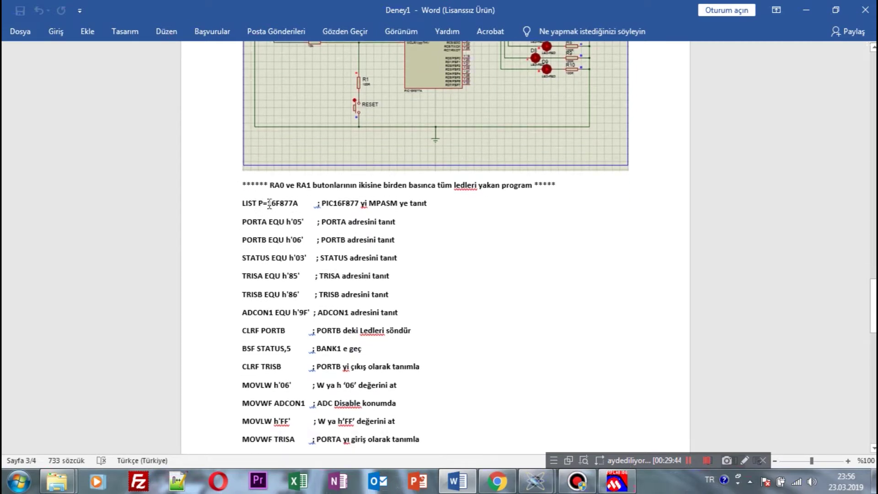
pyautogui.scroll(-1, 258, 203)
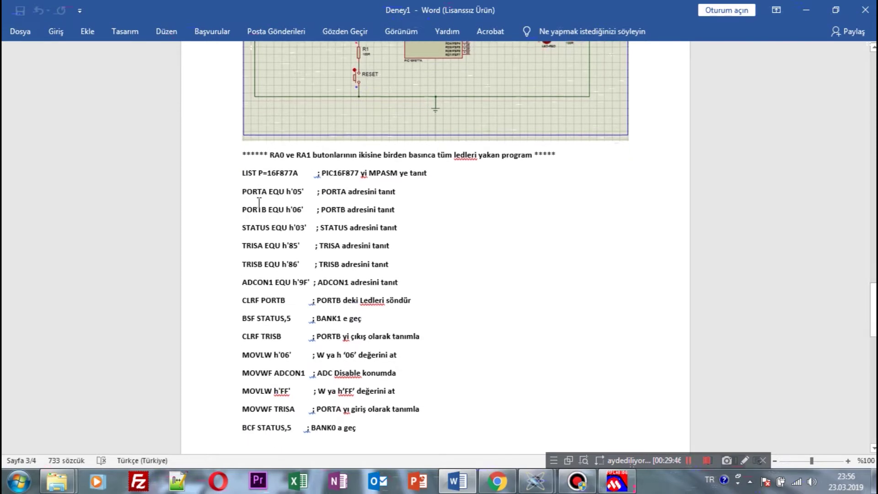
pyautogui.moveTo(244, 172); pyautogui.dragTo(302, 172)
pyautogui.click(308, 172)
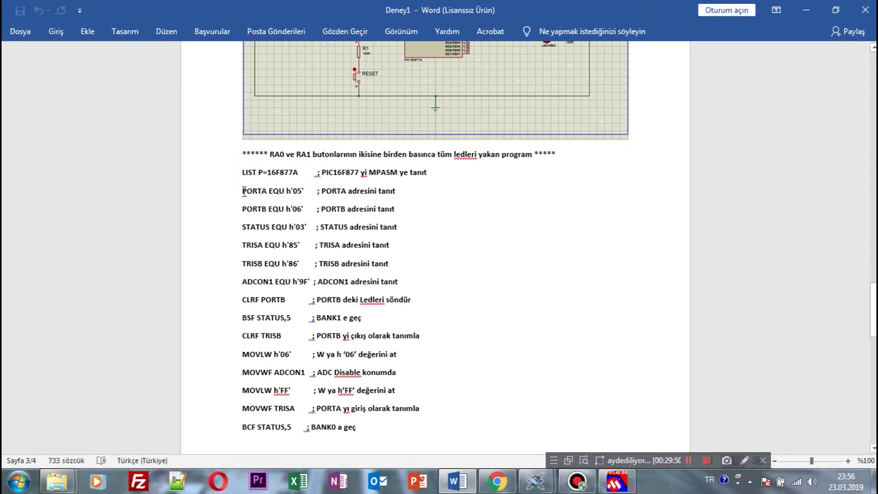
pyautogui.moveTo(244, 191); pyautogui.dragTo(315, 194)
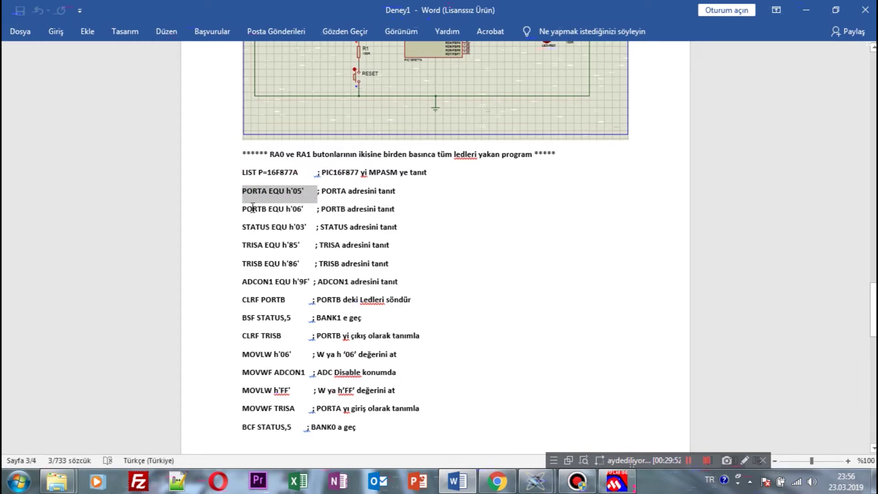
pyautogui.moveTo(244, 208); pyautogui.dragTo(298, 210)
pyautogui.click(242, 227)
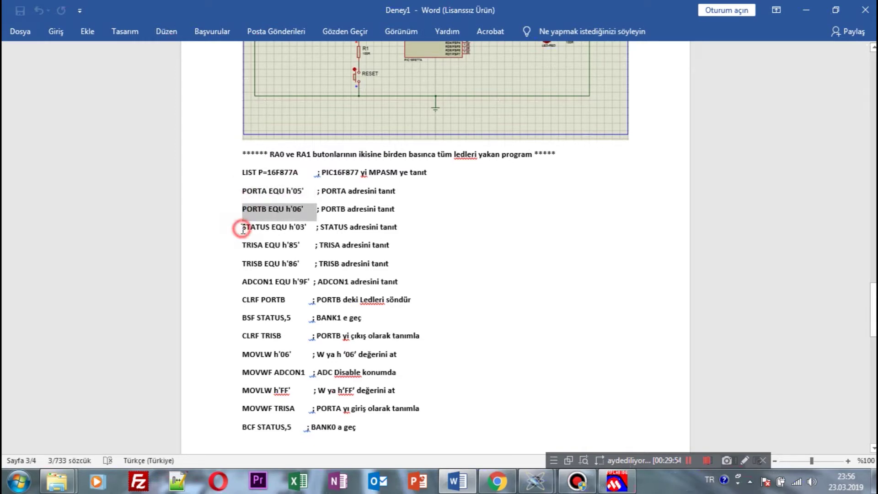